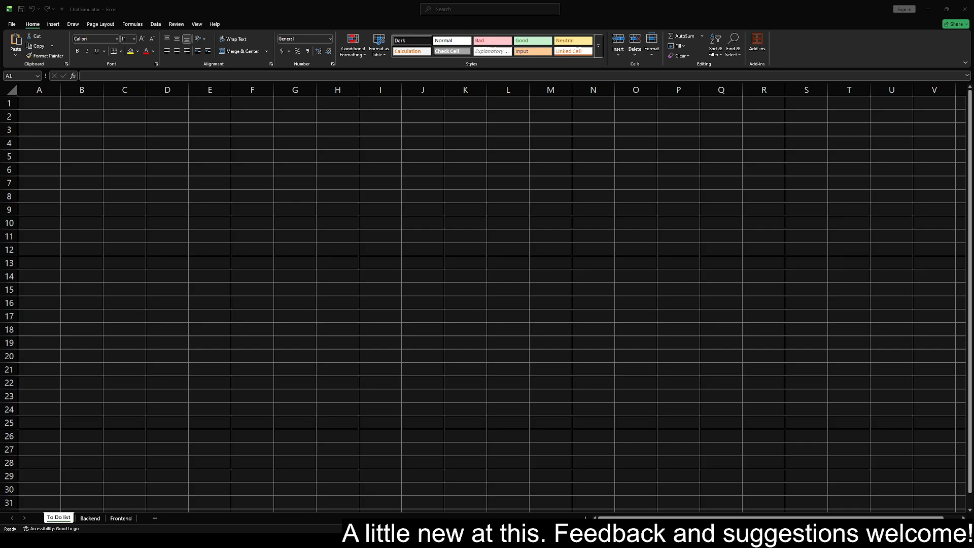
click(43, 103)
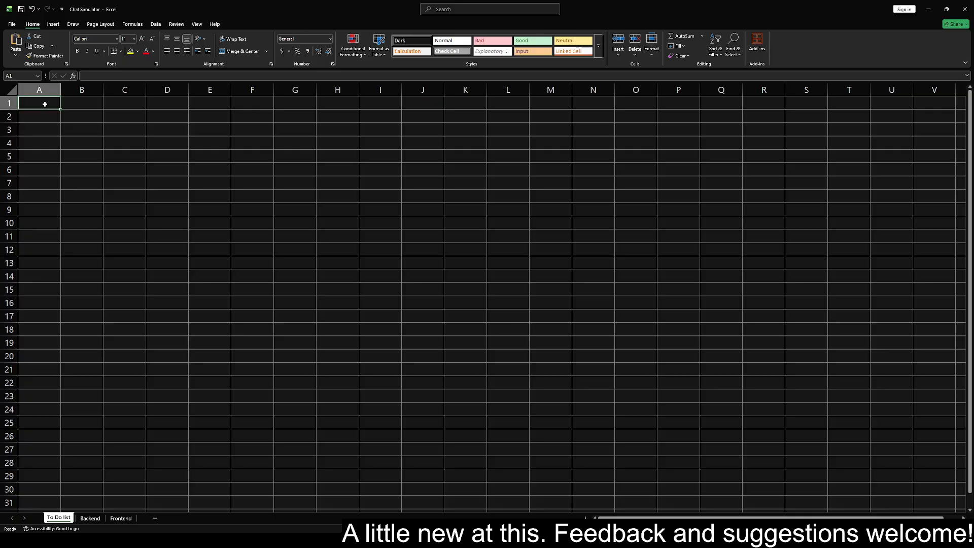
drag(70, 127, 448, 337)
click(555, 318)
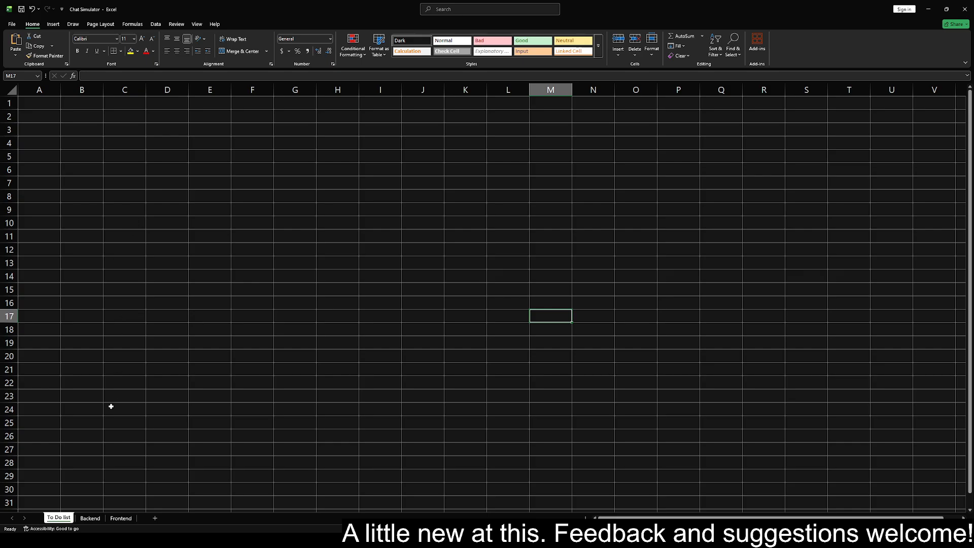
Examine the Backend sheet's name and trigger columns and the formulas in J2, K2, N2 and O2 that use them
click(91, 519)
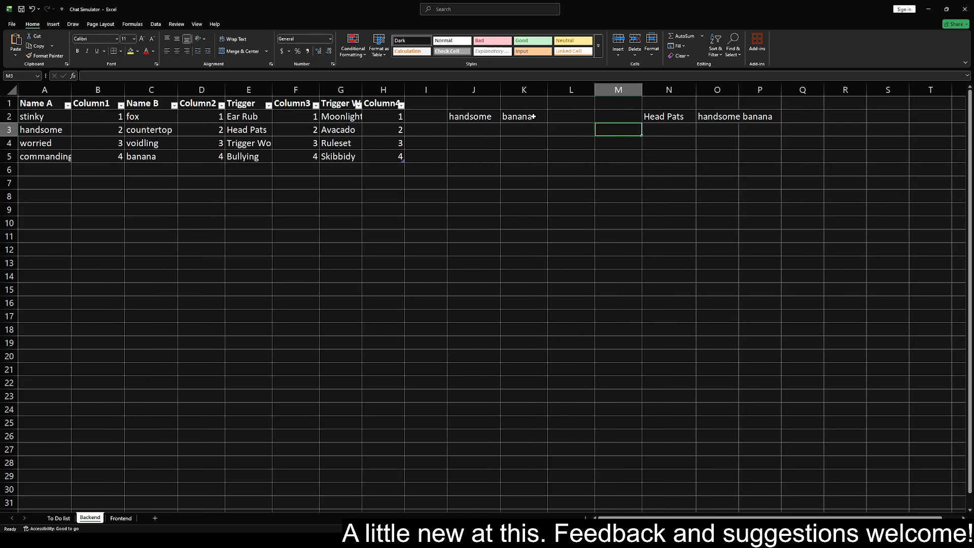
click(723, 116)
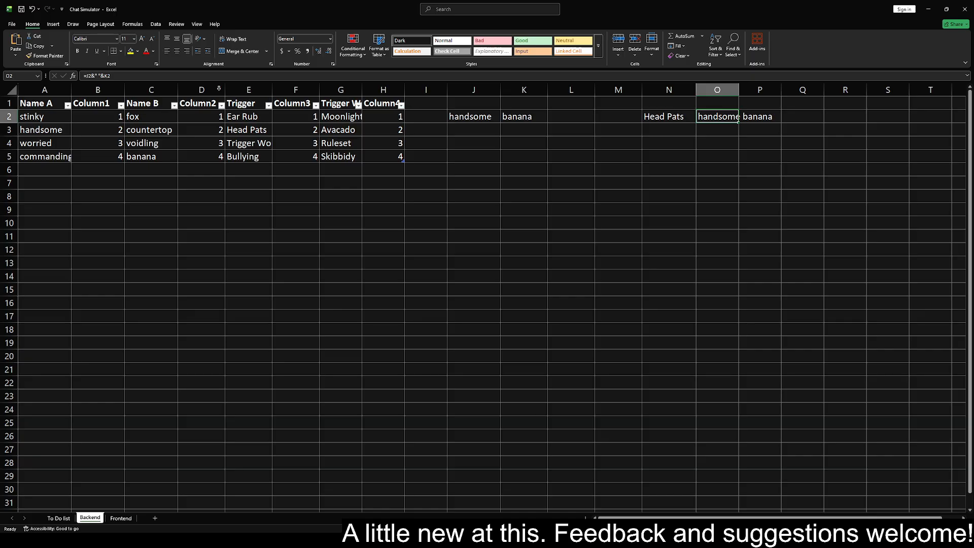
click(509, 120)
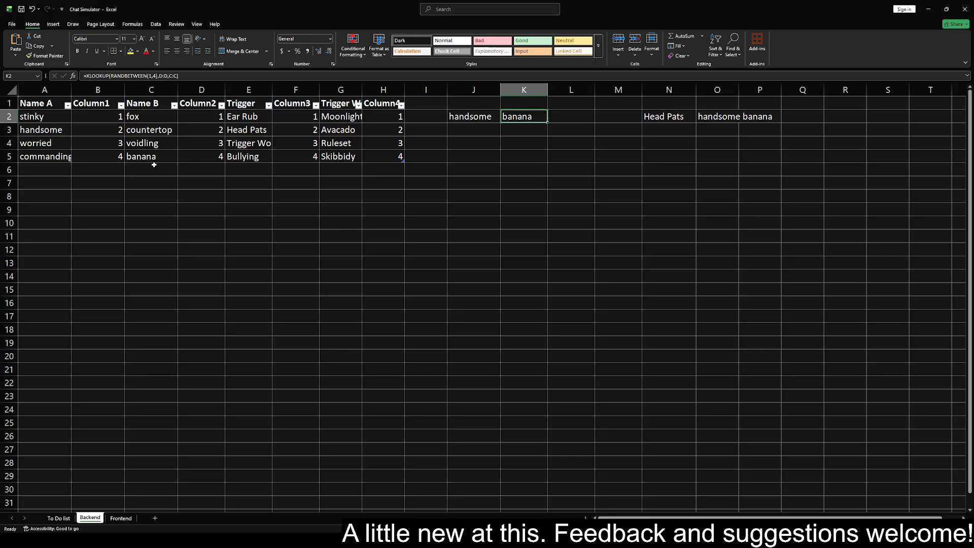
click(43, 103)
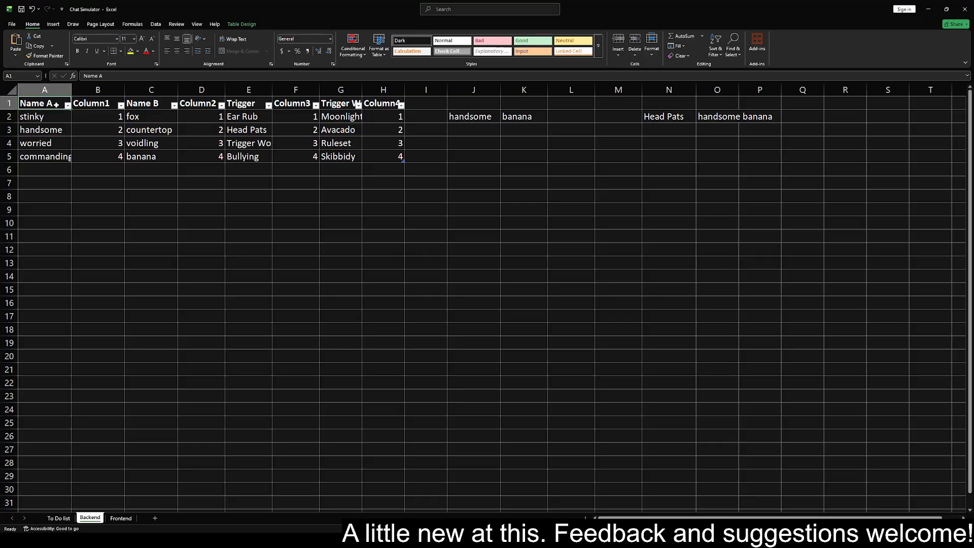
click(149, 103)
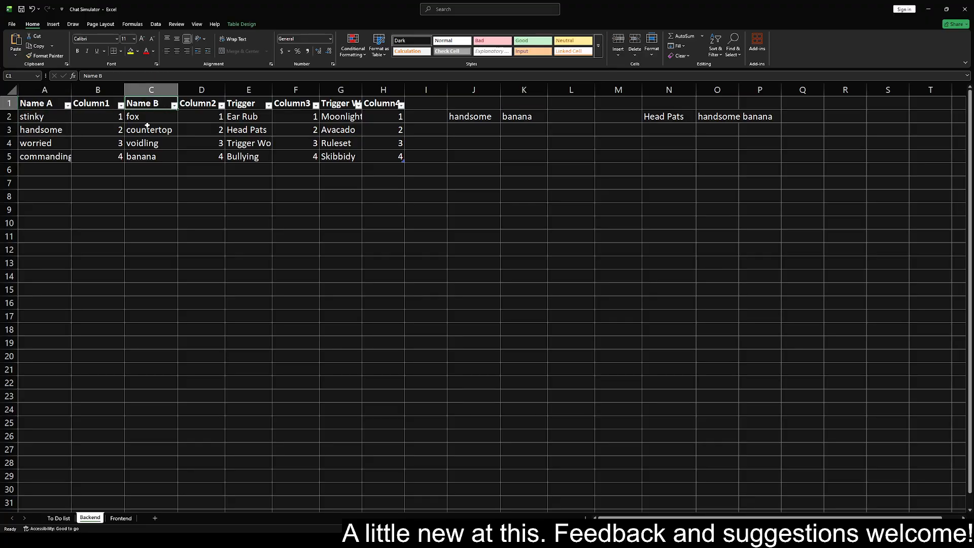
drag(56, 119, 53, 155)
drag(157, 117, 157, 159)
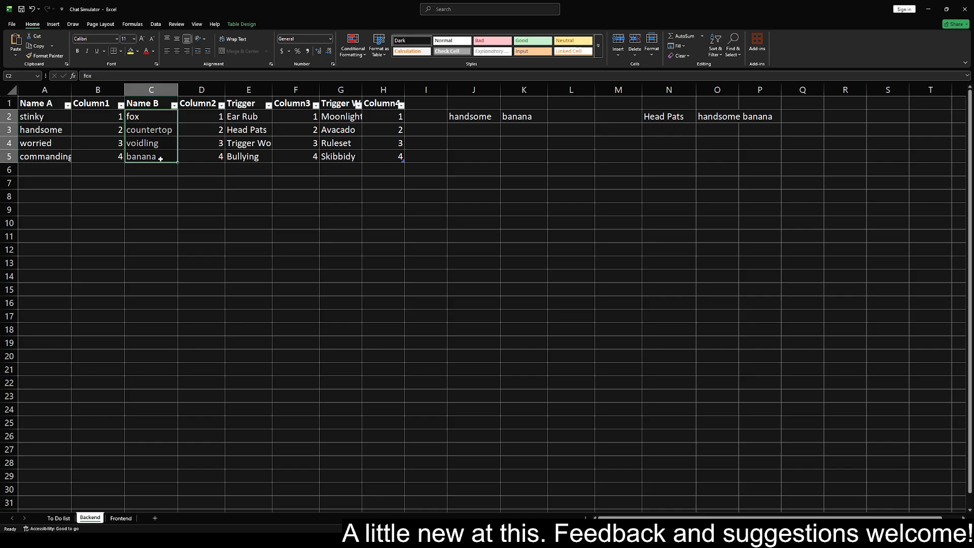
click(481, 115)
click(525, 122)
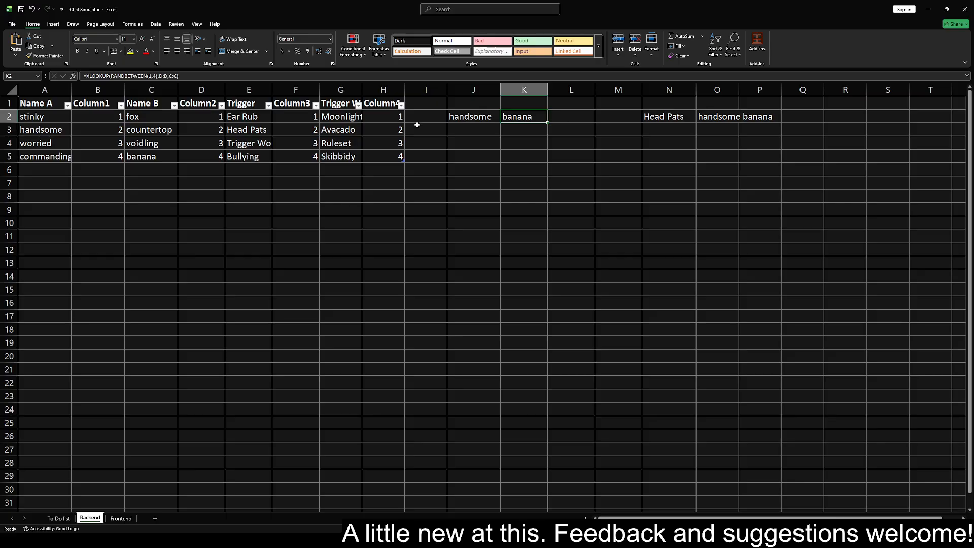
drag(254, 116, 254, 156)
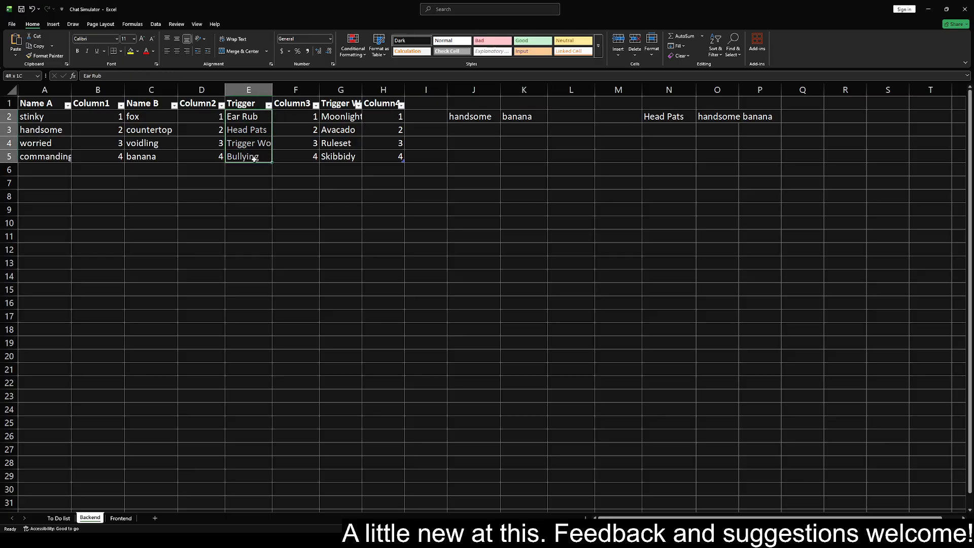
click(675, 116)
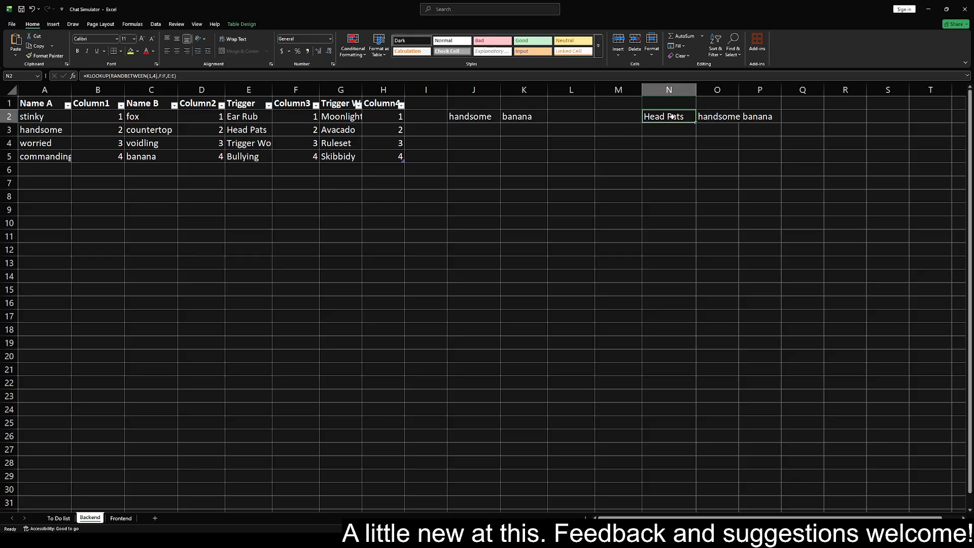
click(709, 119)
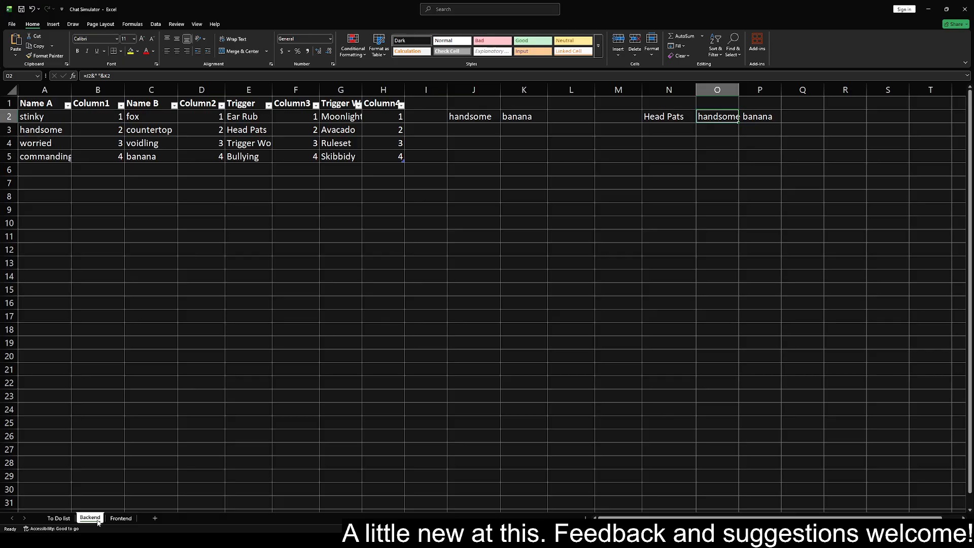
Look through the Frontend, Backend and To Do list sheets to review how the workbook is laid out
click(123, 520)
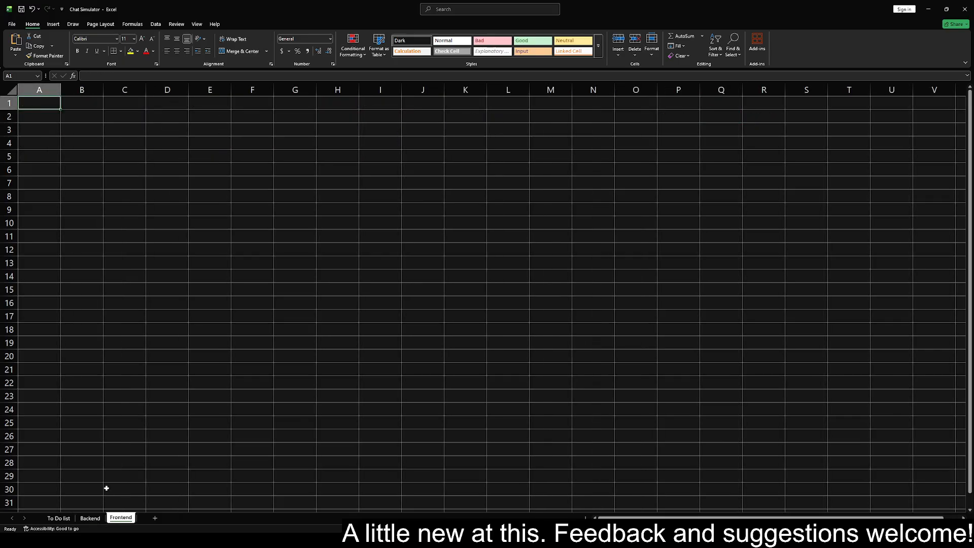
click(86, 519)
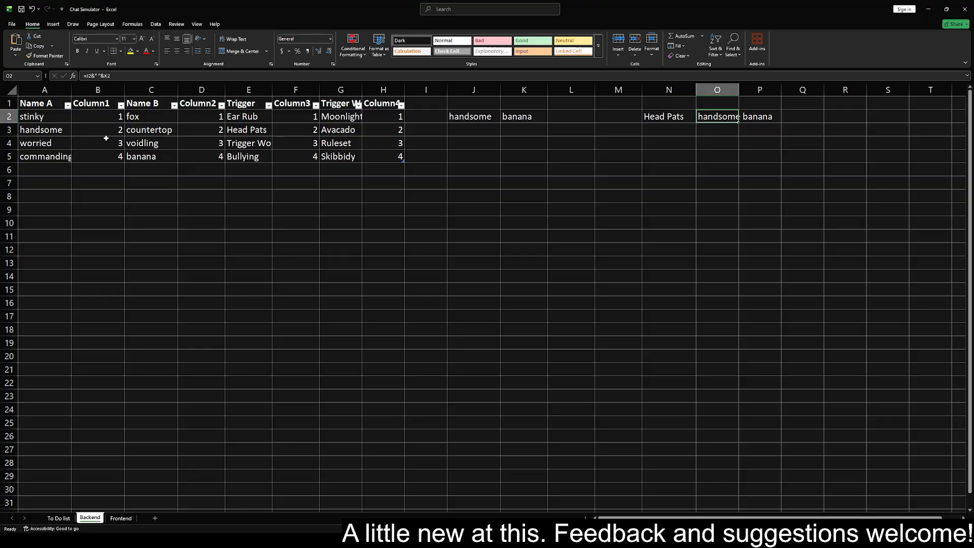
drag(44, 104, 780, 348)
click(124, 520)
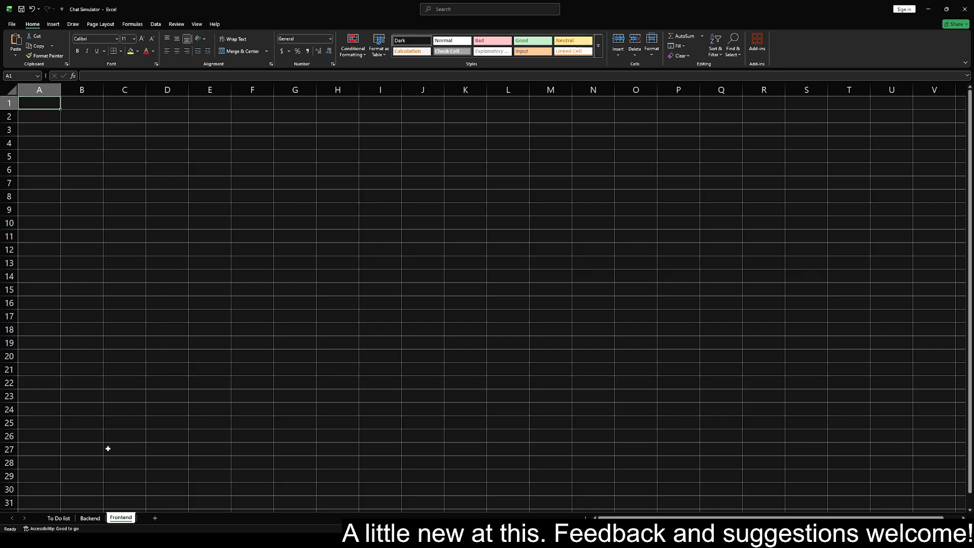
click(92, 519)
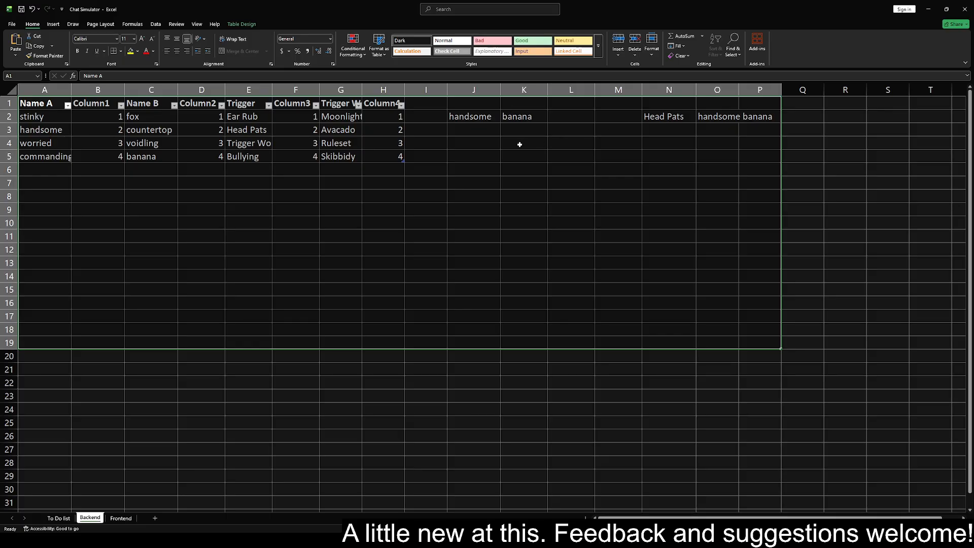
click(66, 519)
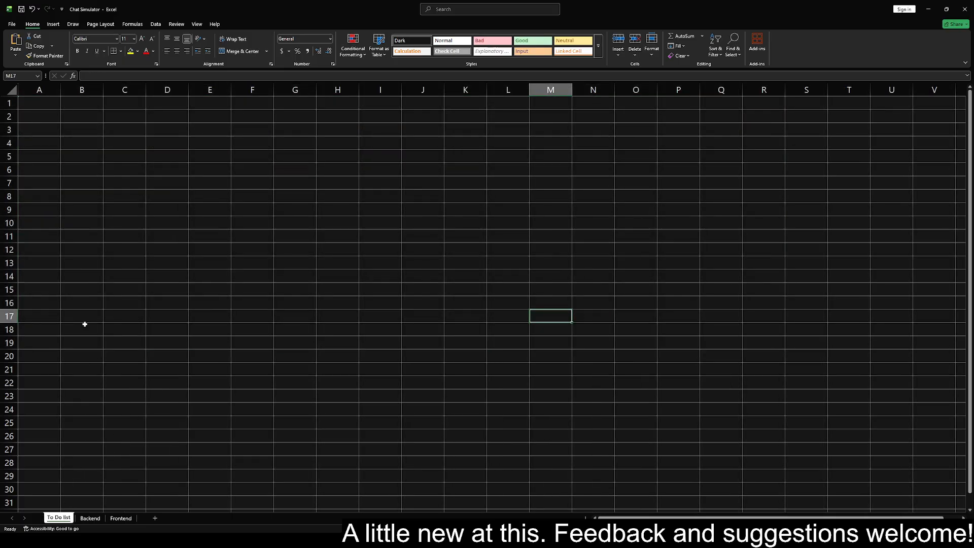
drag(79, 162, 231, 276)
click(333, 291)
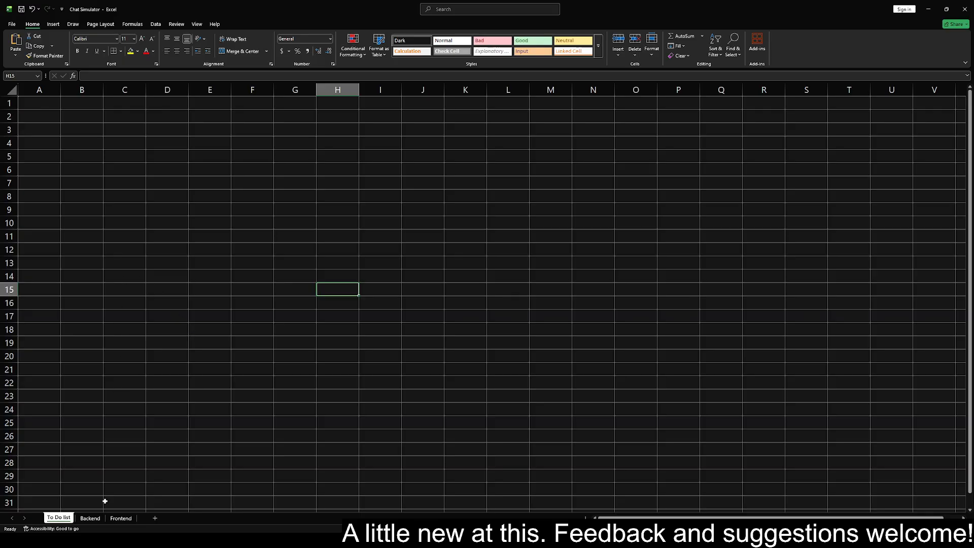
click(96, 519)
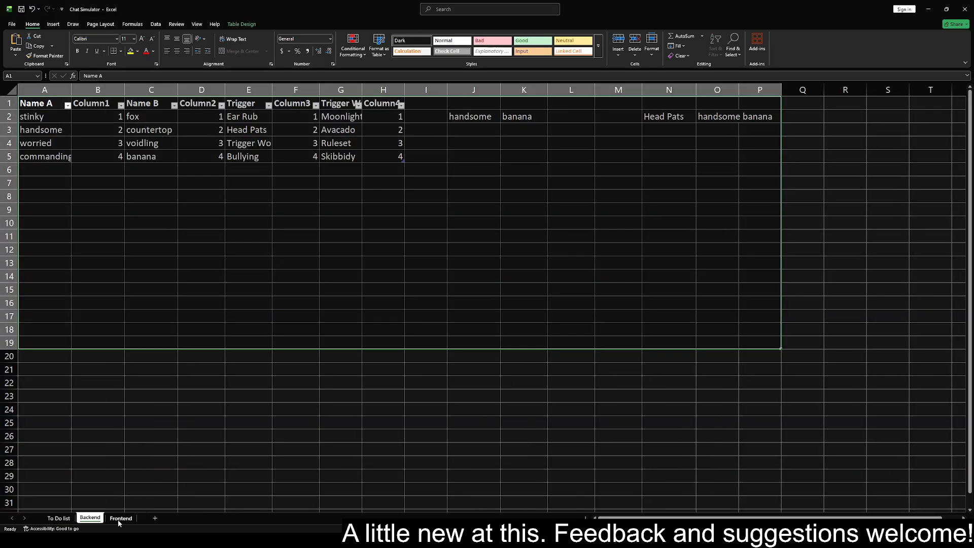
Enter "Ban list" in cell A1 of the To Do list sheet
click(64, 520)
click(43, 106)
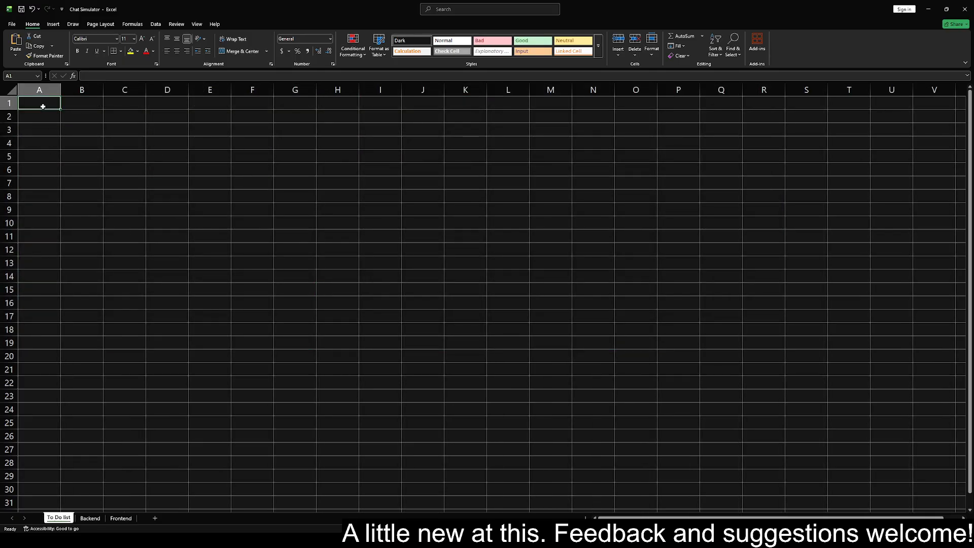
text(Ban list)
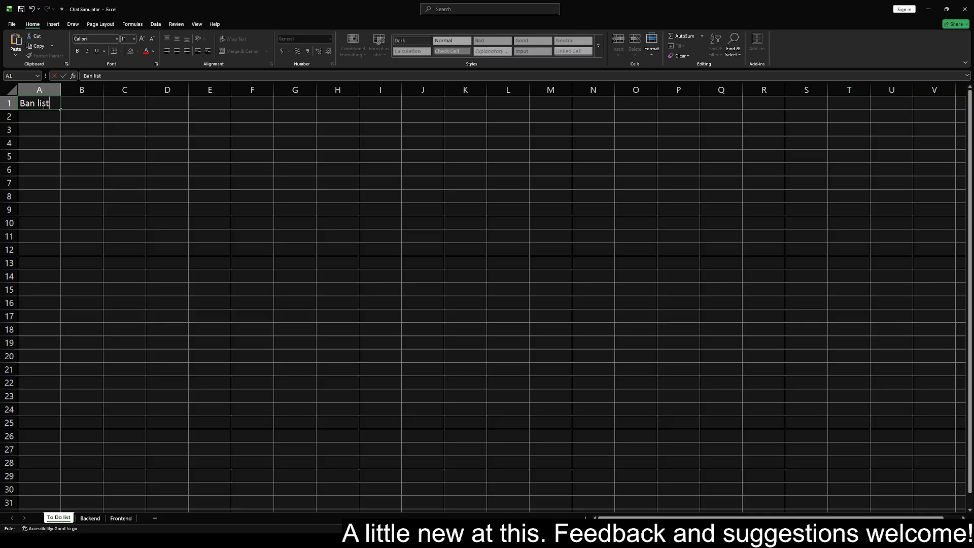
key(Return)
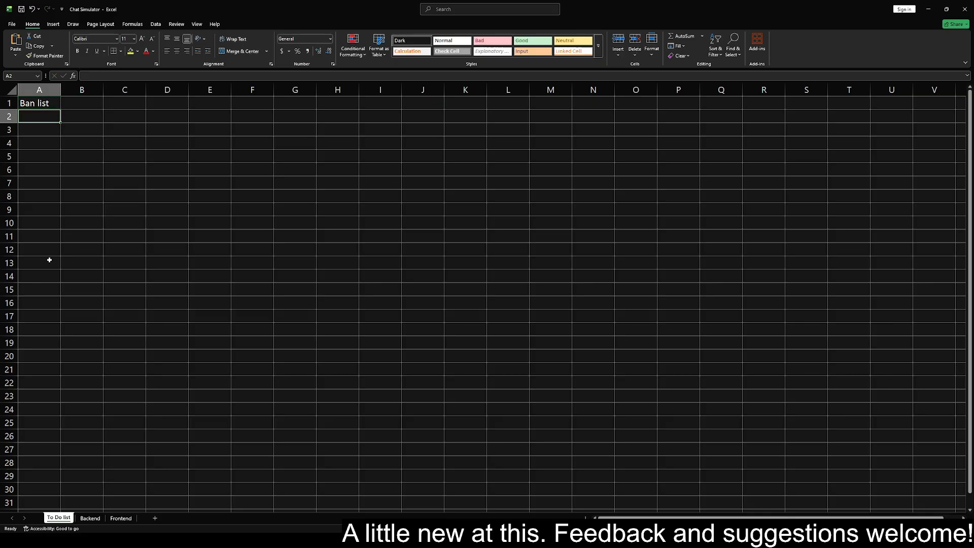
Inspect the Backend sheet's name and trigger entries and the RANDBETWEEN part of the XLOOKUP formula in K2, leaving the formula unedited
click(96, 520)
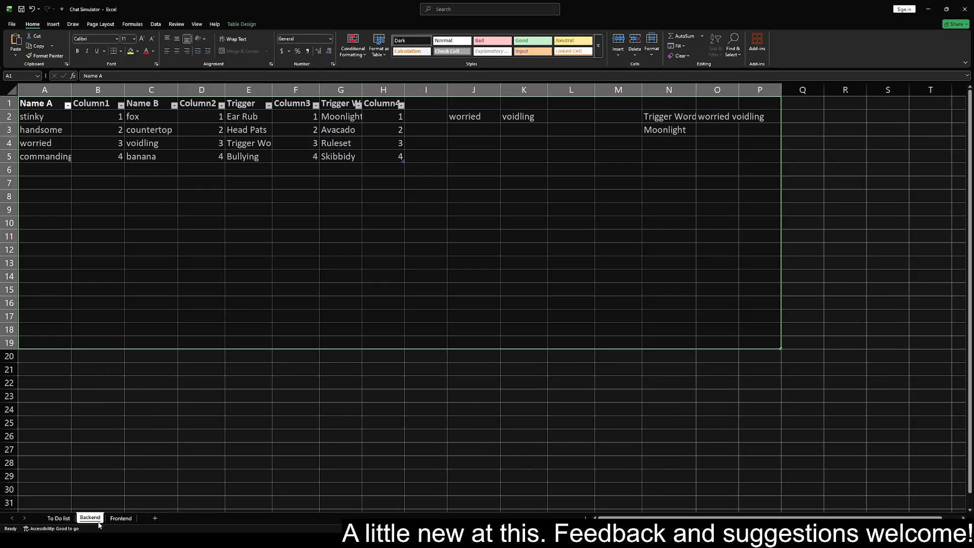
click(150, 128)
drag(42, 131, 42, 144)
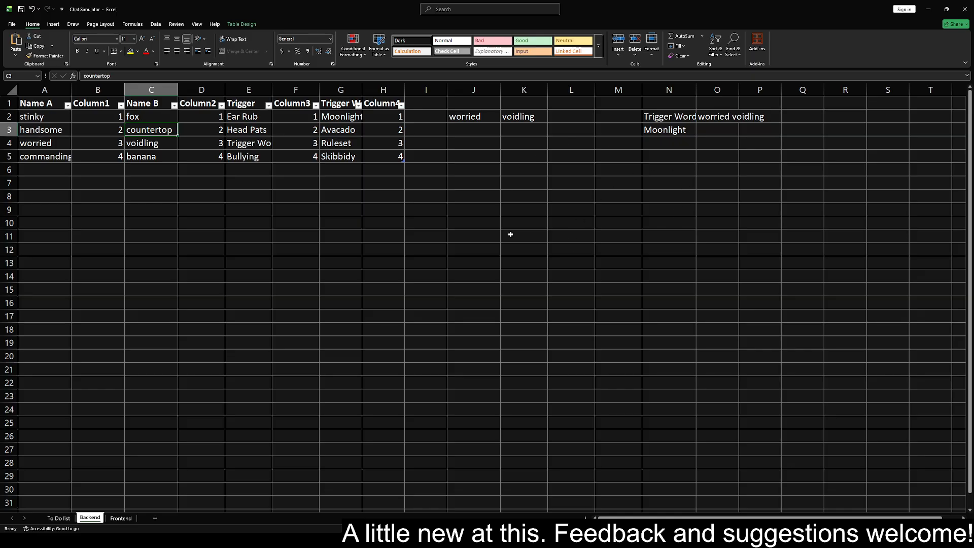
click(493, 231)
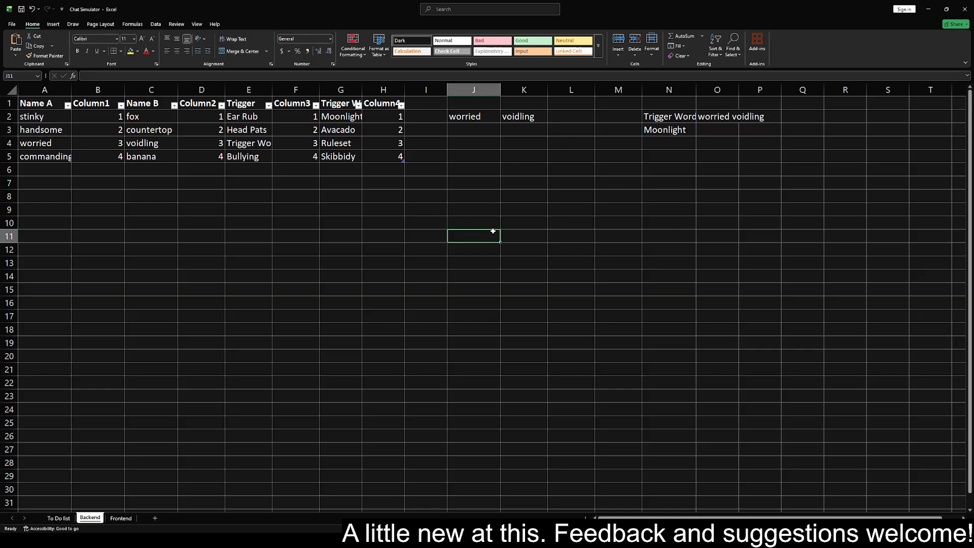
click(246, 122)
click(508, 118)
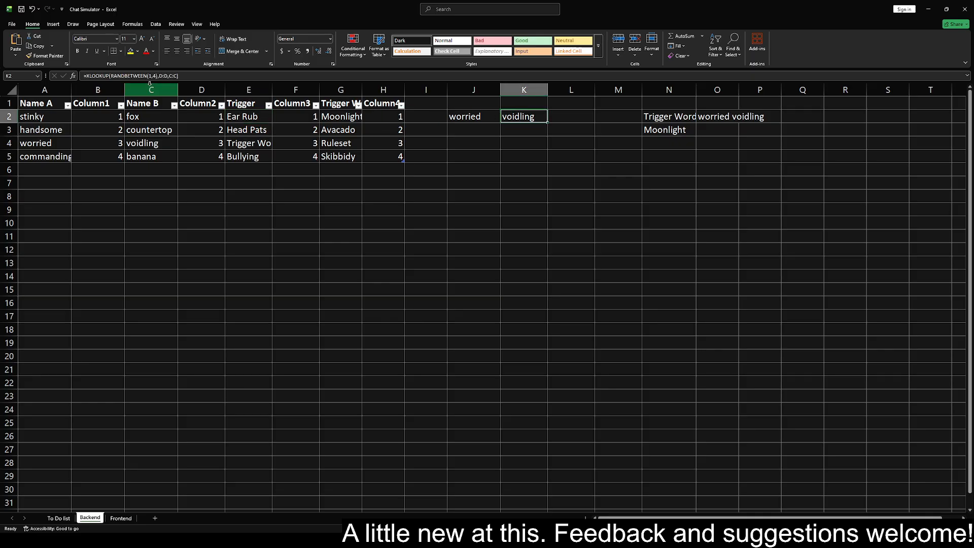
drag(111, 76, 138, 76)
click(532, 178)
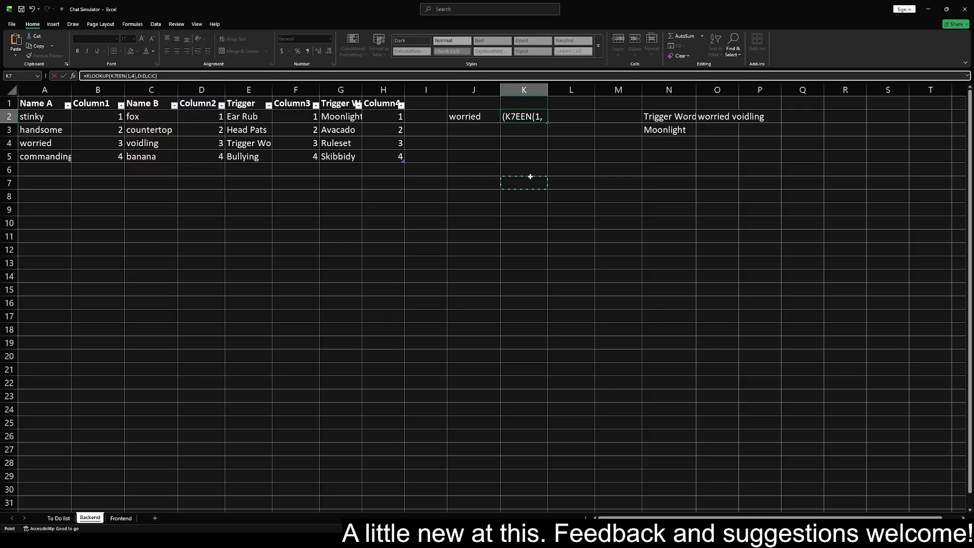
key(Escape)
Widen column N to fit its text and recalculate the random results repeatedly by clearing the empty cell J5
click(469, 153)
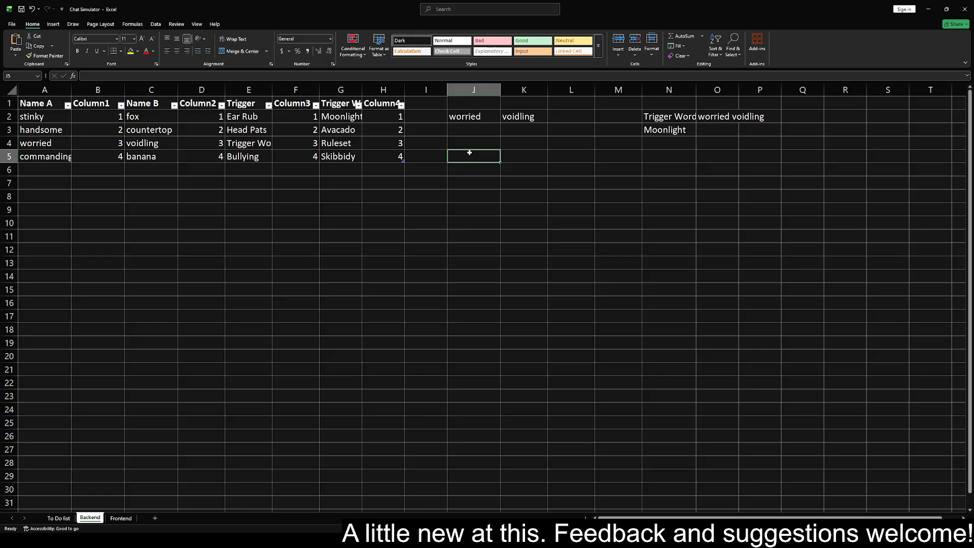
key(Delete)
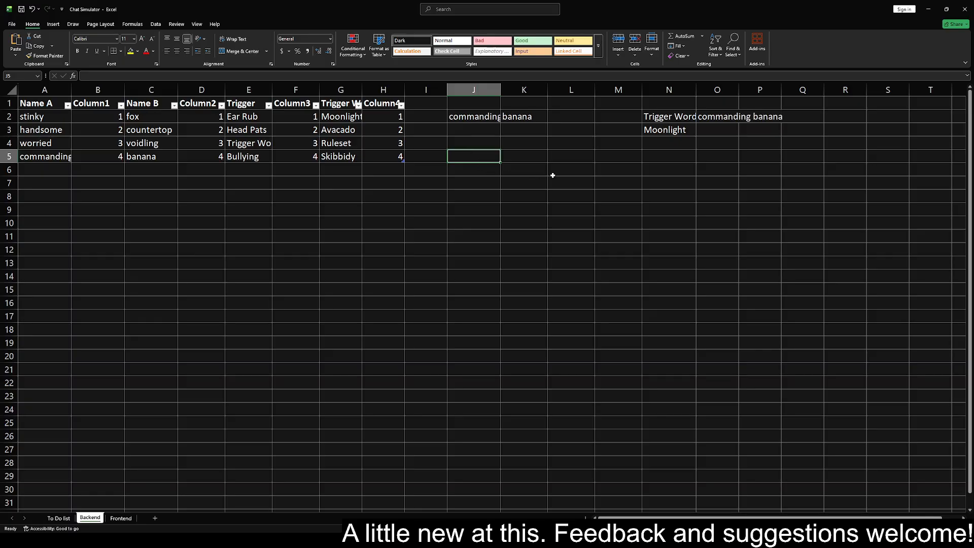
drag(694, 87, 715, 89)
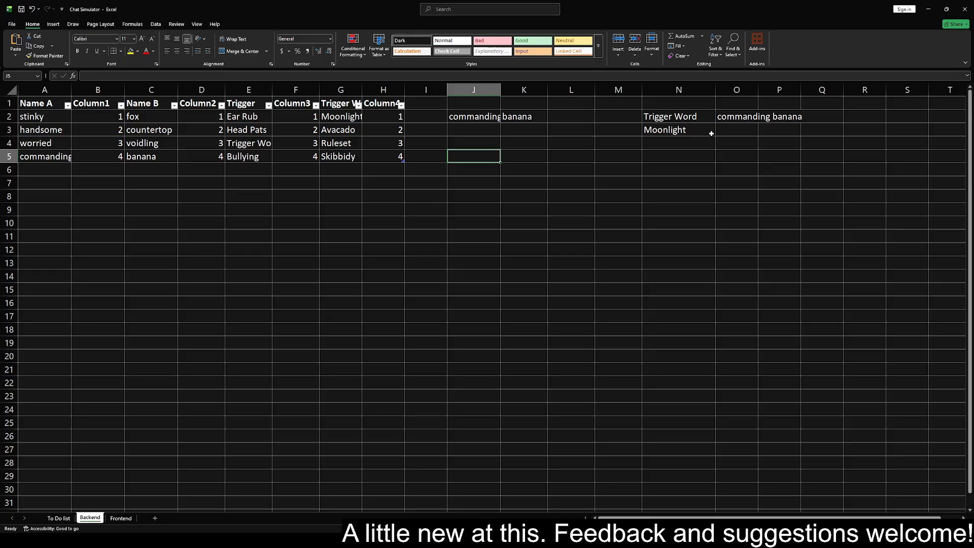
key(Delete)
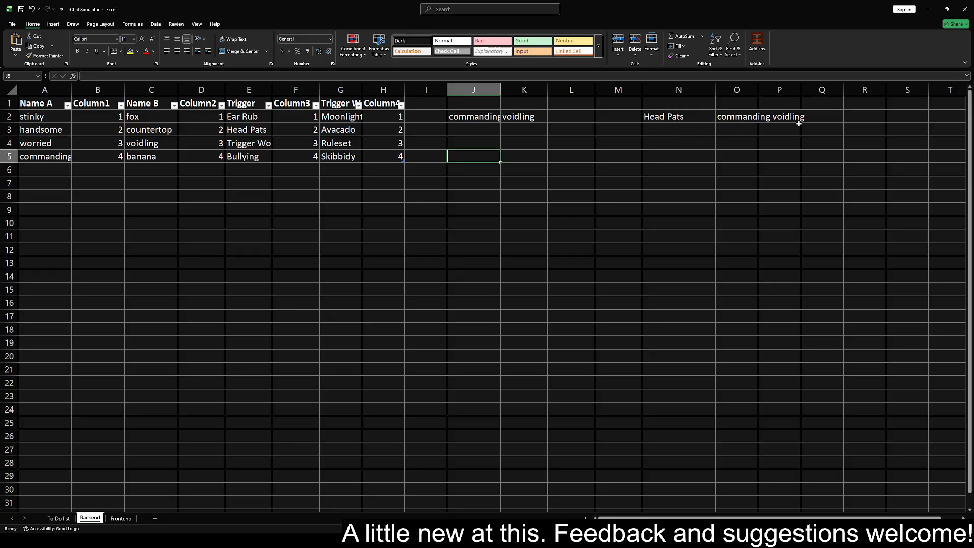
key(Delete)
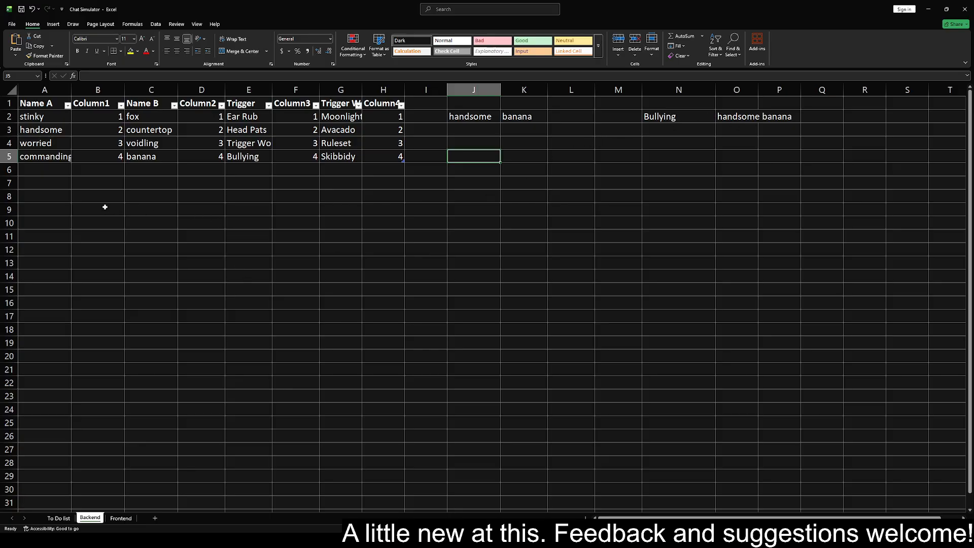
Fill the 4 in cell B5 of Column1 down through B9, extending the table to row 9
click(43, 170)
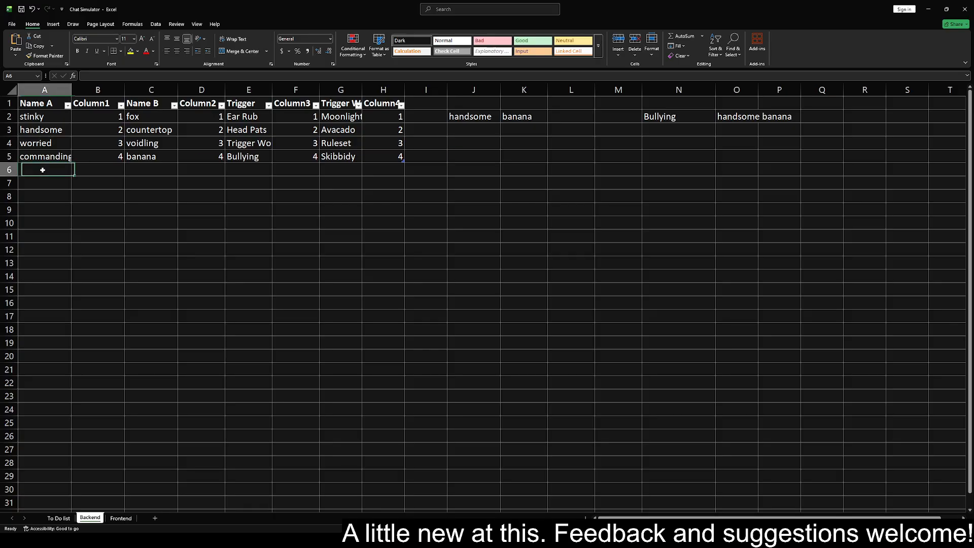
click(120, 162)
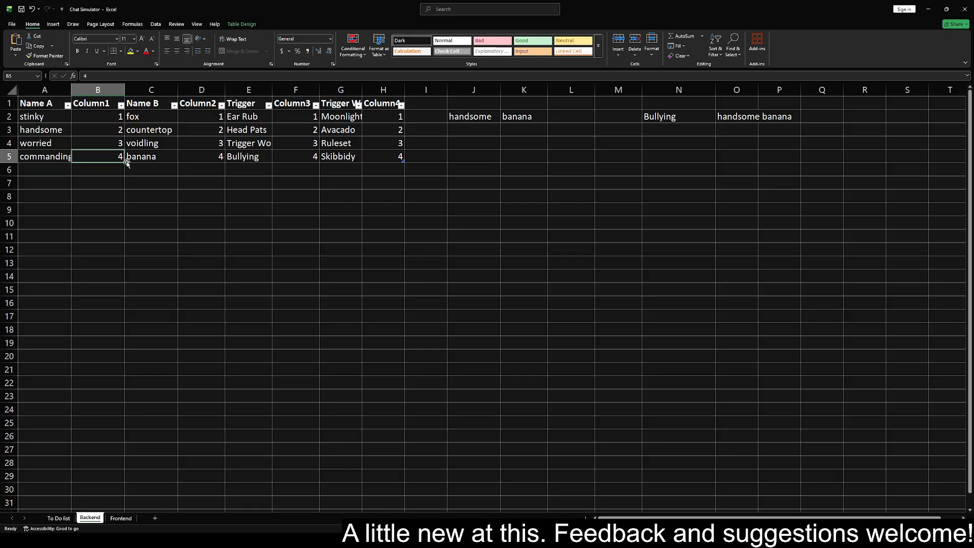
drag(124, 163, 120, 215)
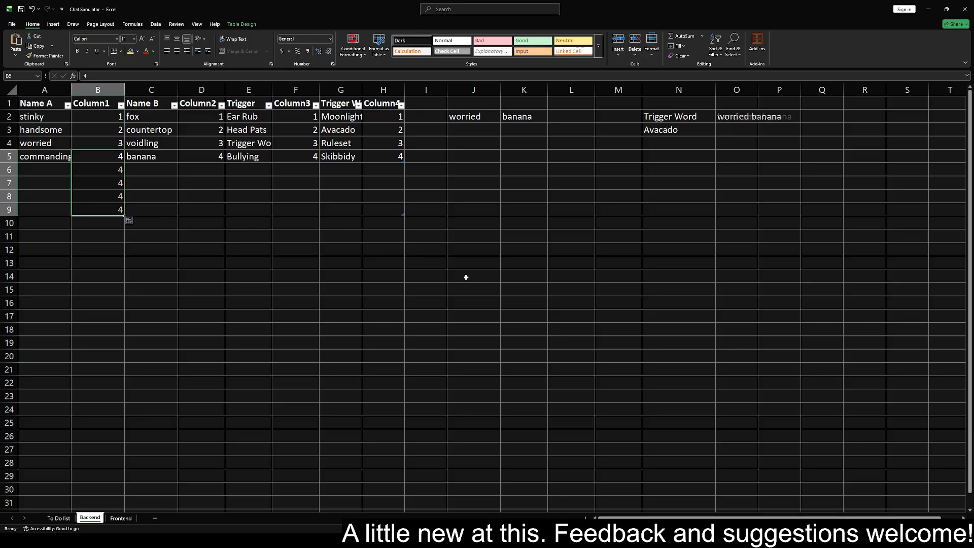
Renumber Column1 as 1 to 8 in B2:B9 and copy the sequence into Column2, D2:D9
click(104, 170)
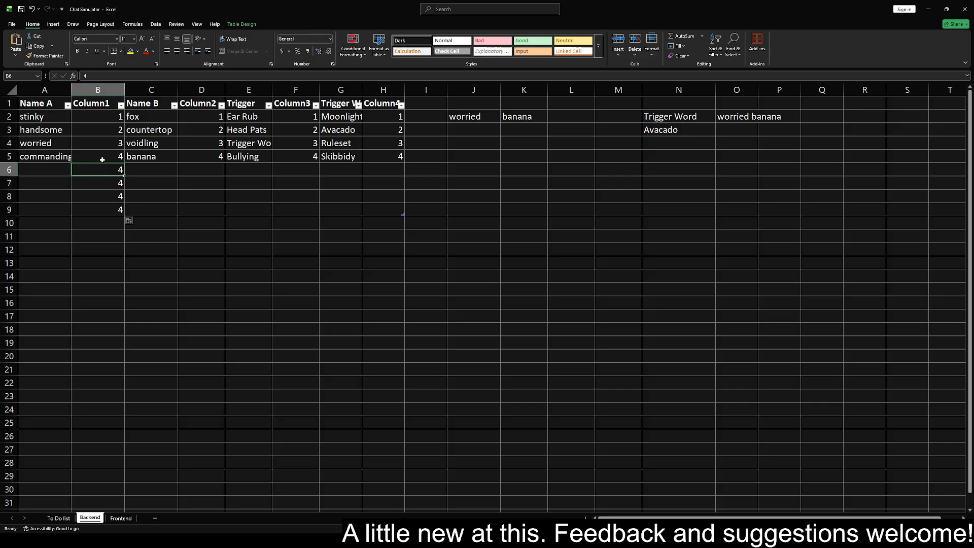
drag(112, 118, 124, 215)
key(ctrl+c)
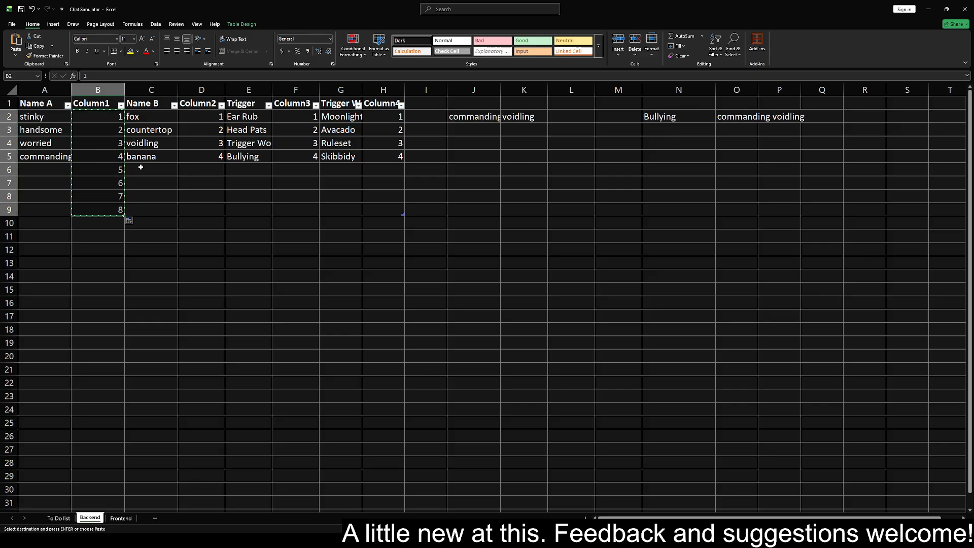
key(Right)
key(Right)
key(ctrl+v)
key(Right)
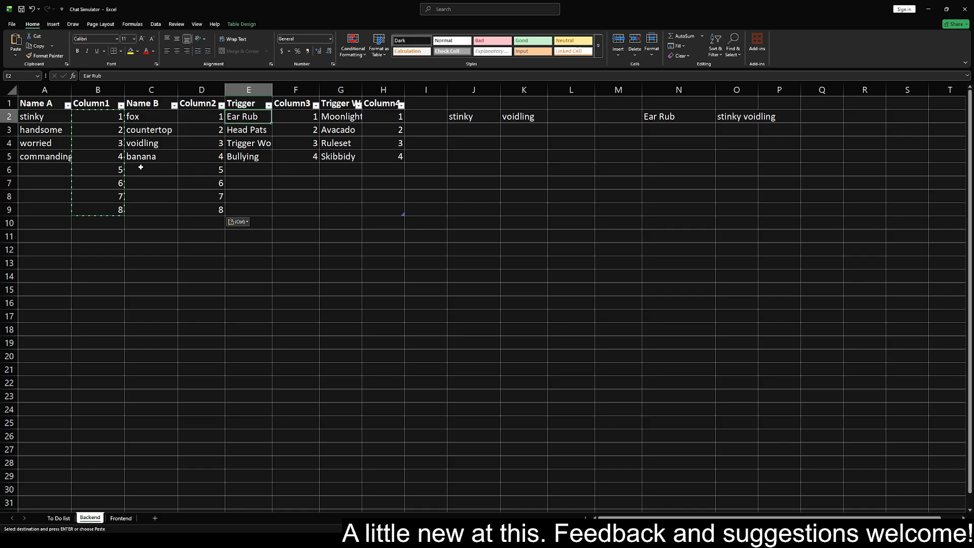
key(Right)
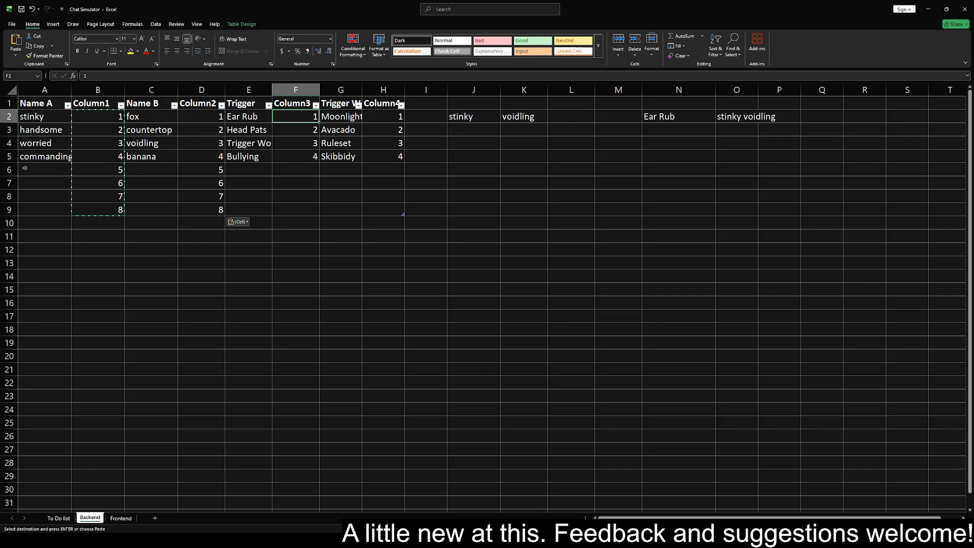
Enter "speedy", "brave", "productive" and "quirky" under Name A in cells A6 to A9
click(45, 176)
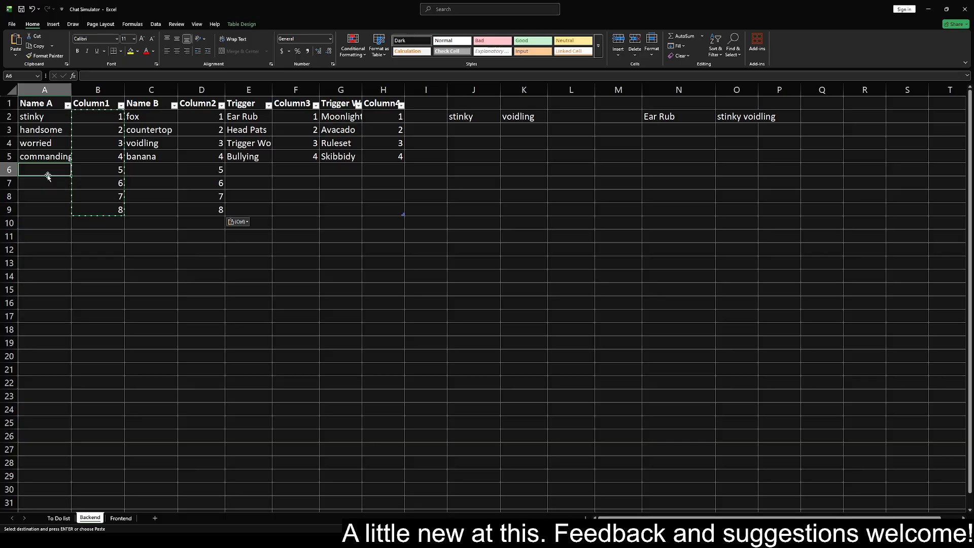
text(speed)
key(Return)
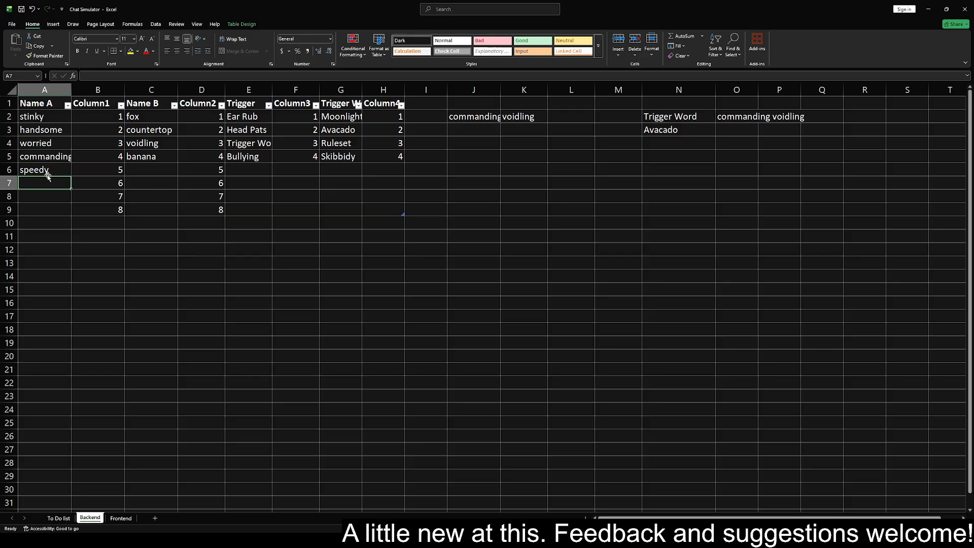
text(brave)
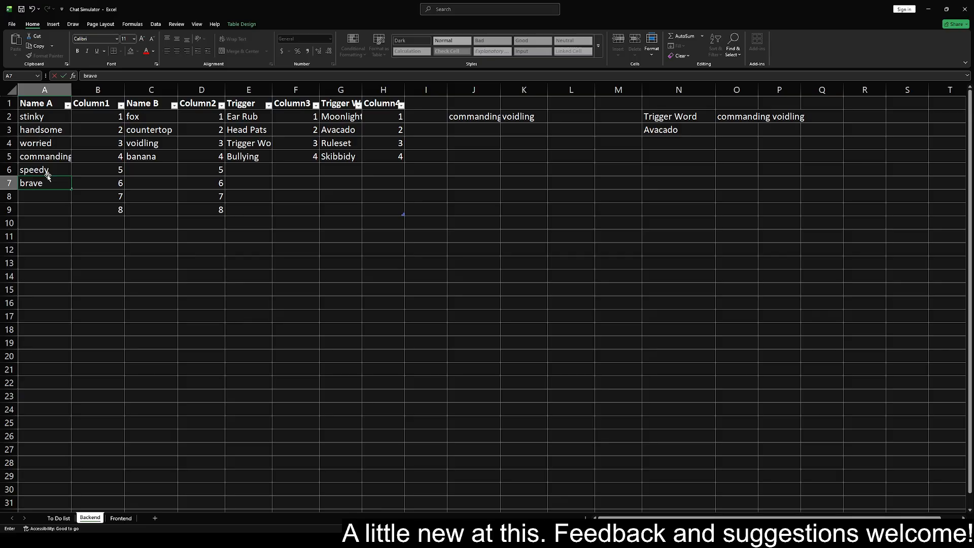
key(Return)
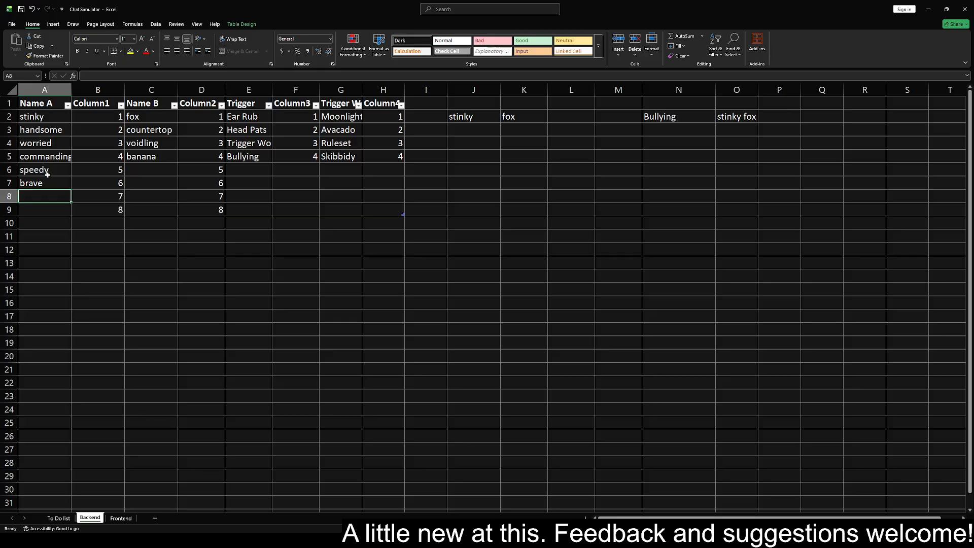
text(pro)
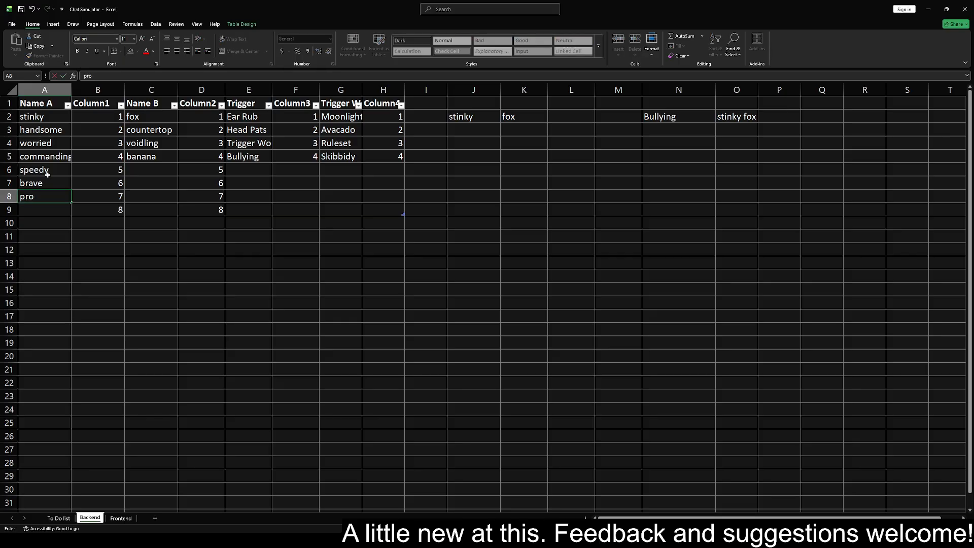
text(ductive)
key(Return)
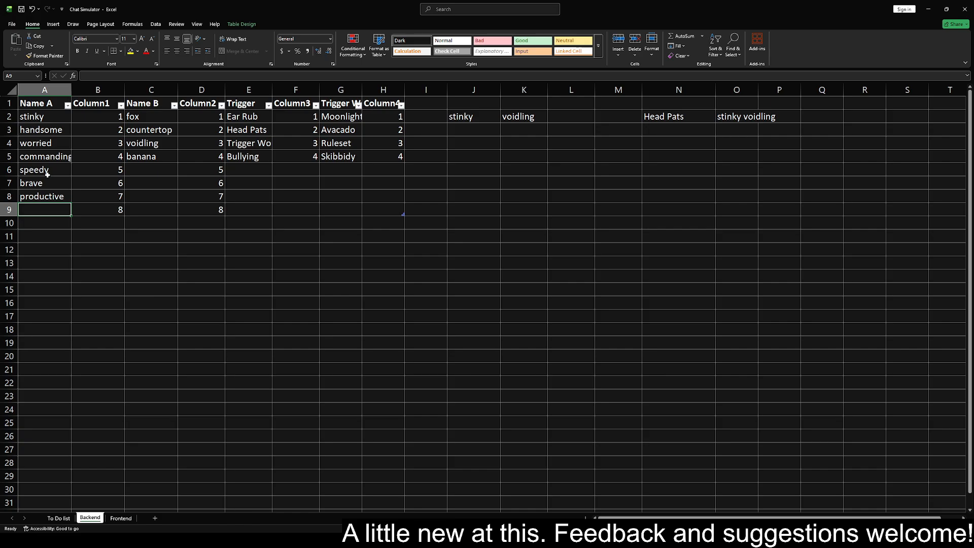
text(quirky)
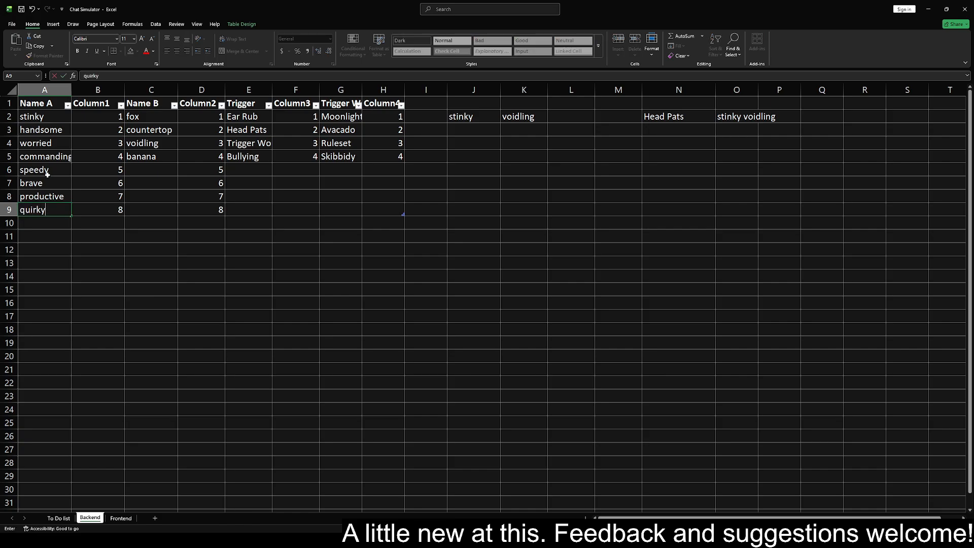
key(Right)
Enter "racecar", "yak", "house" and "envelop" under Name B in cells C6 to C9
key(Right)
key(Right)
key(Up)
key(Up)
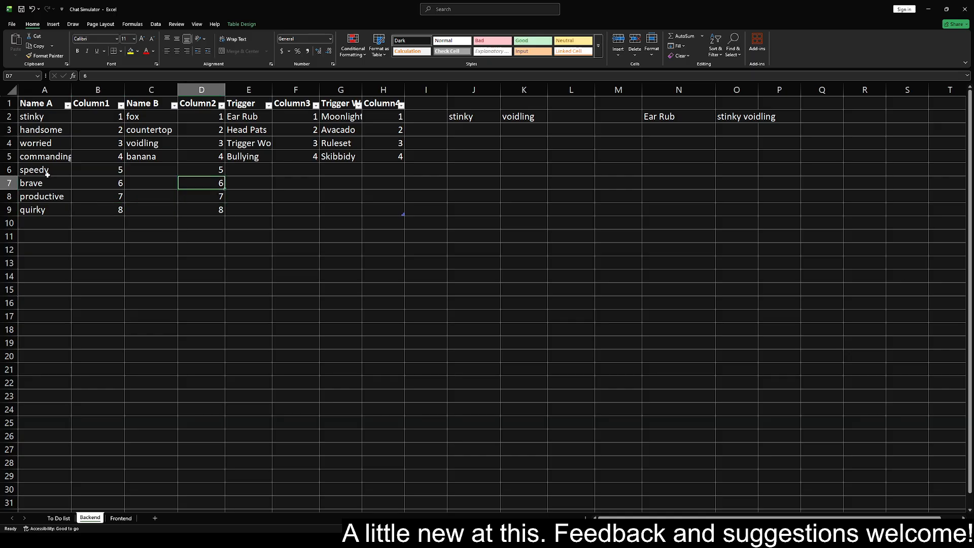
key(Up)
key(Left)
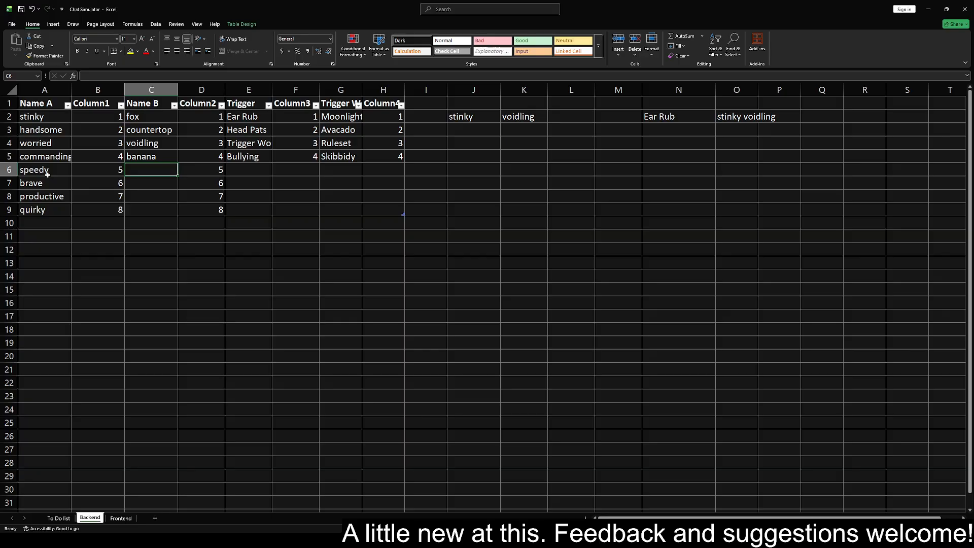
text(race)
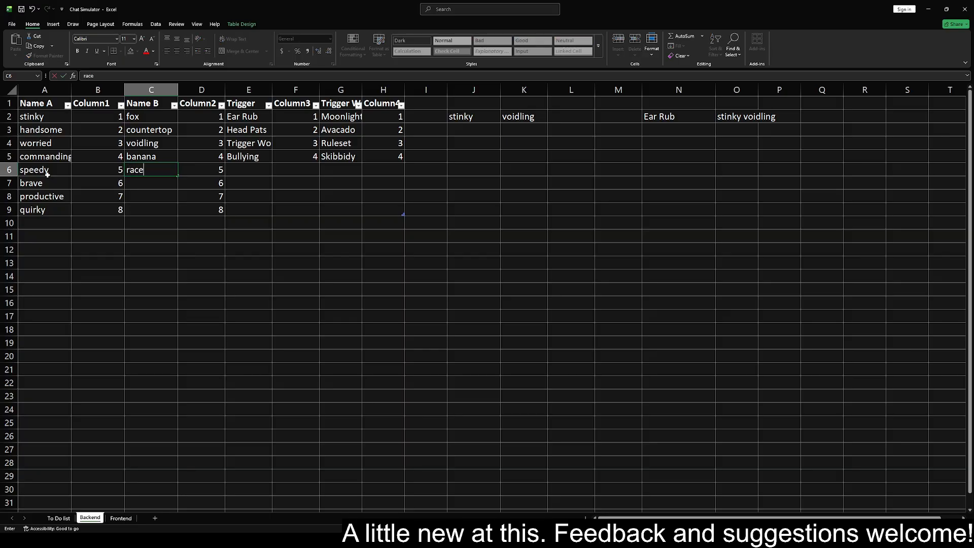
text(car)
key(Return)
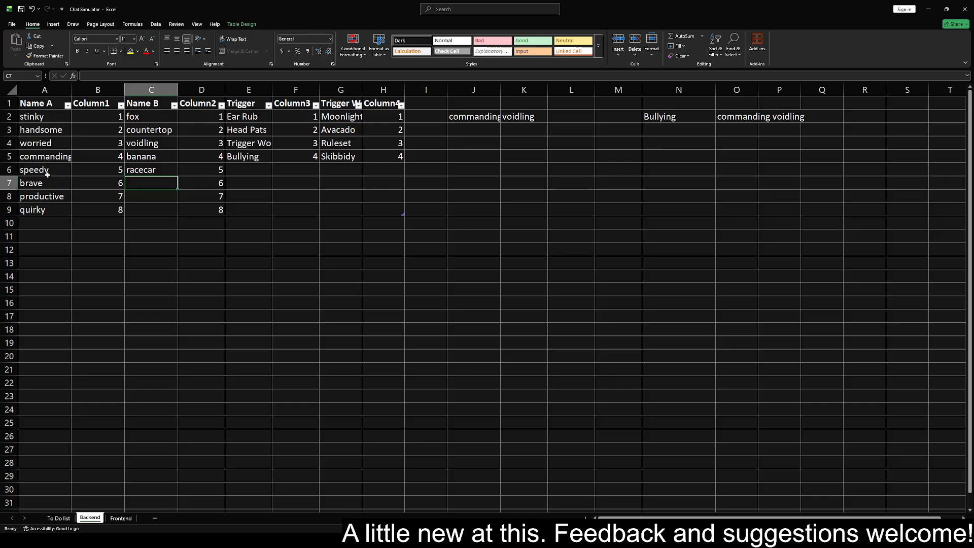
text(yak)
key(Return)
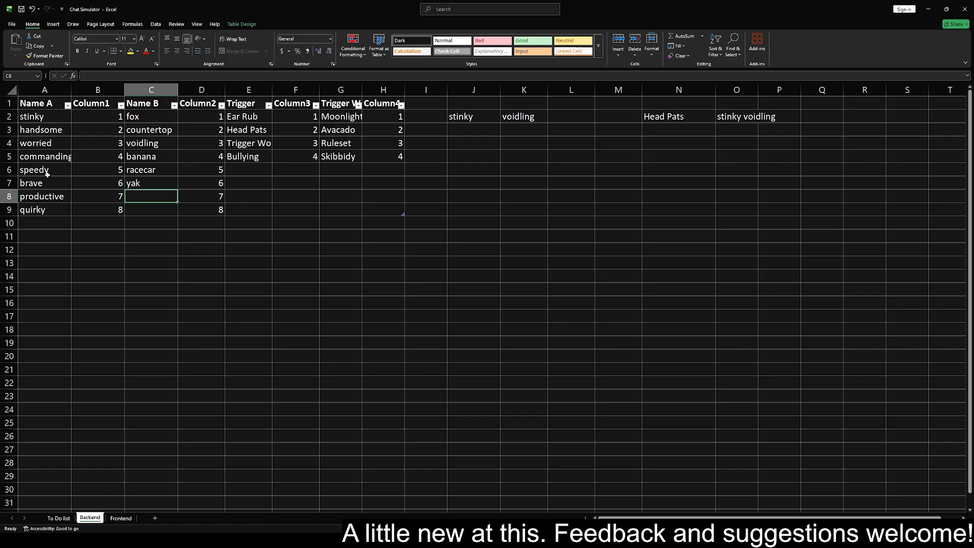
text(house)
key(Return)
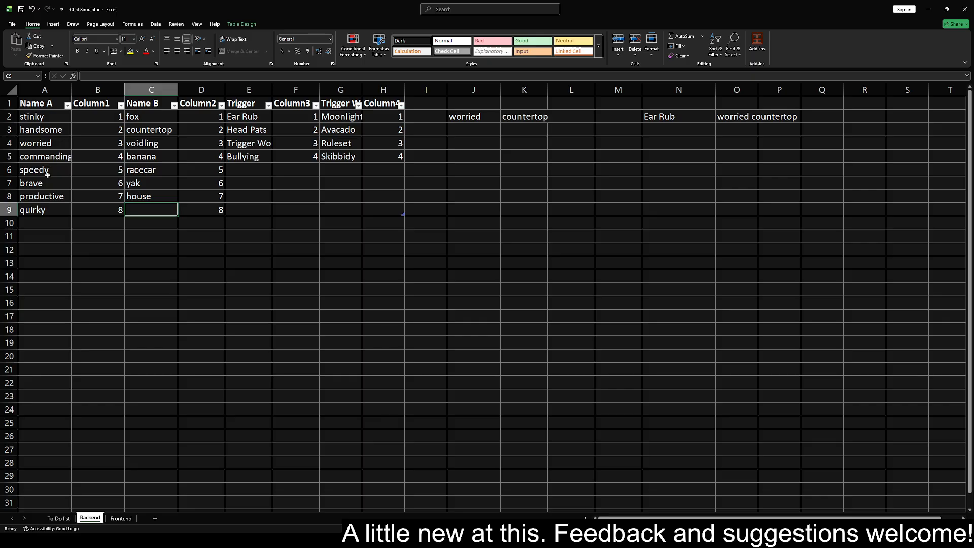
text(e)
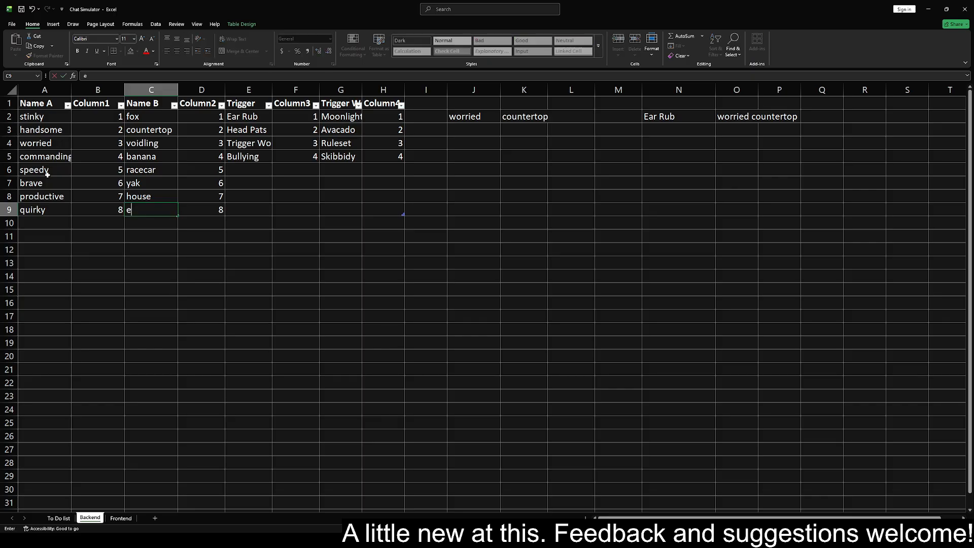
text(nvelop)
key(Return)
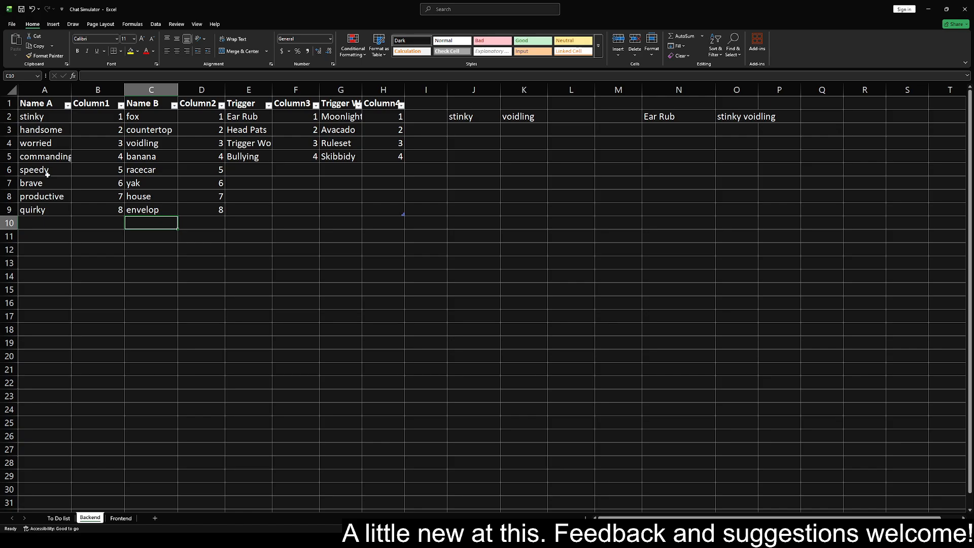
Correct the spelling of the Name B entry in cell C9 to "envelope"
key(Up)
key(F2)
text(e)
key(Return)
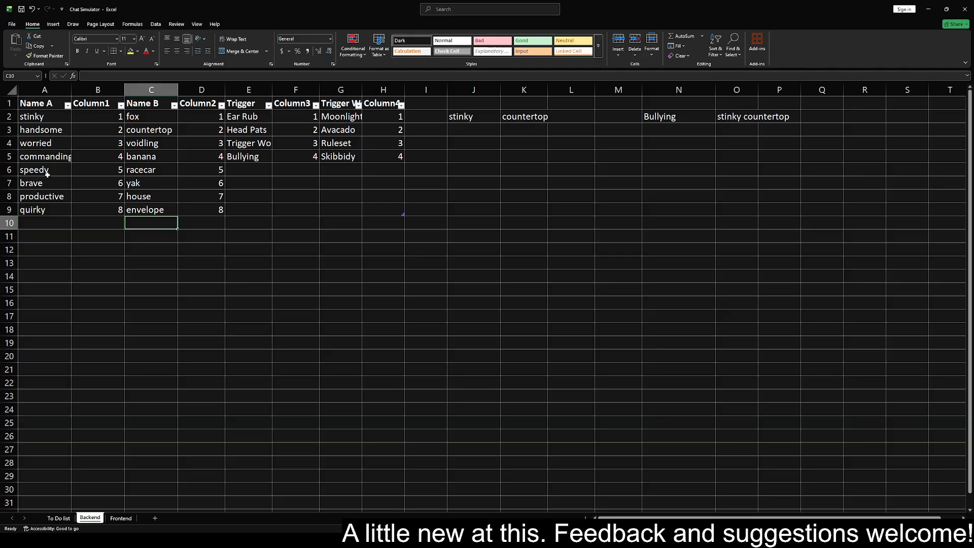
Review the Trigger column and clear "Head Pats" from cell E3 and "Ear Rub" from cell E2
key(Right)
key(Right)
key(Right)
key(Up)
key(Up)
key(Up)
key(Up)
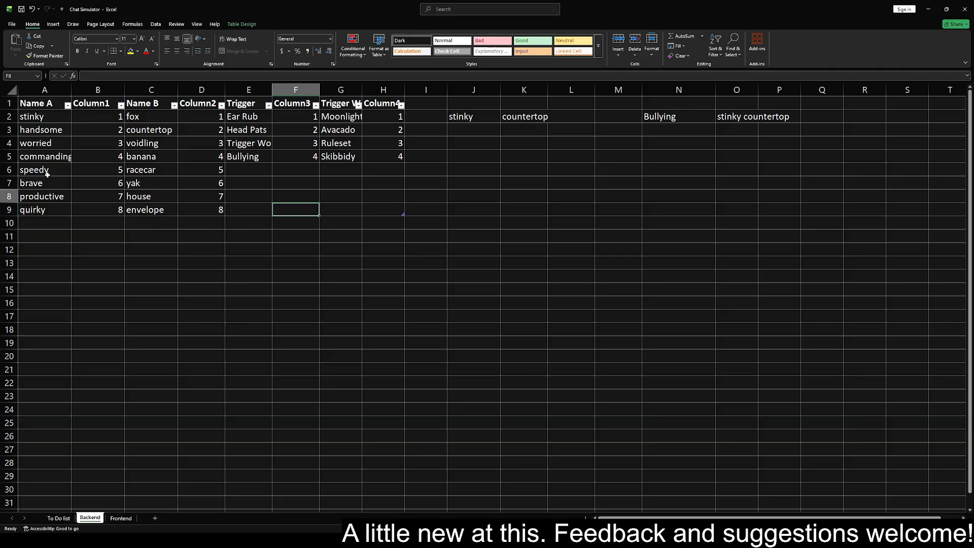
key(Left)
key(Up)
key(Up)
key(Up)
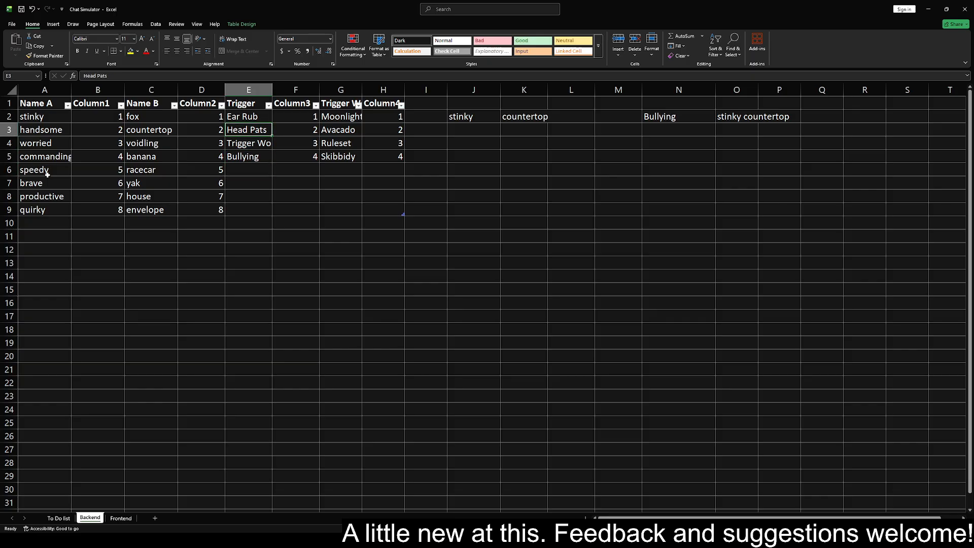
key(Up)
key(Down)
key(Down)
key(Down)
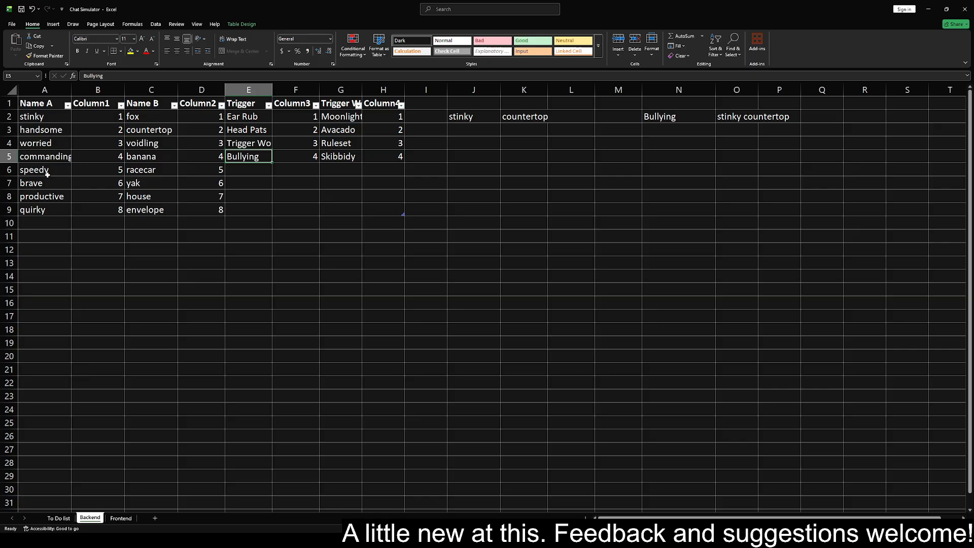
key(Up)
key(Up)
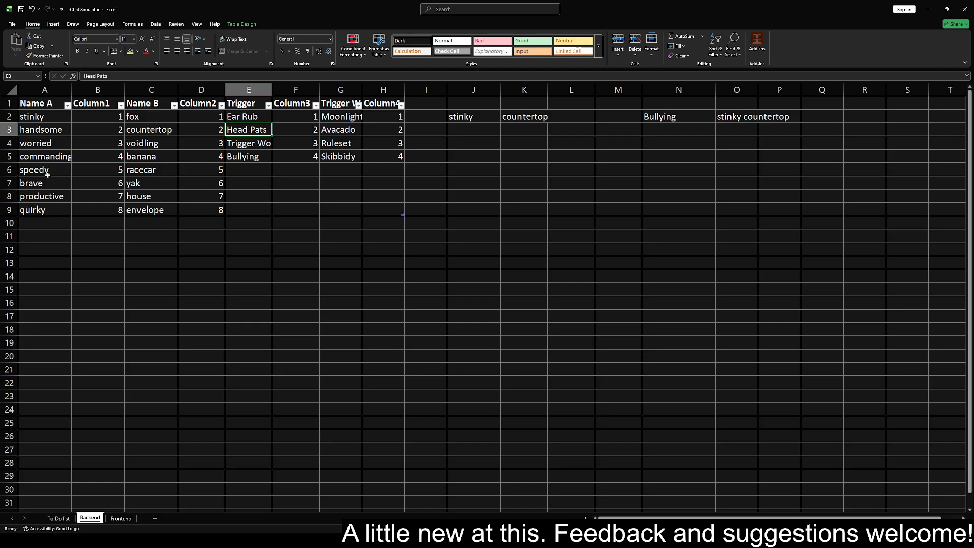
key(BackSpace)
key(Return)
key(Up)
key(Up)
key(BackSpace)
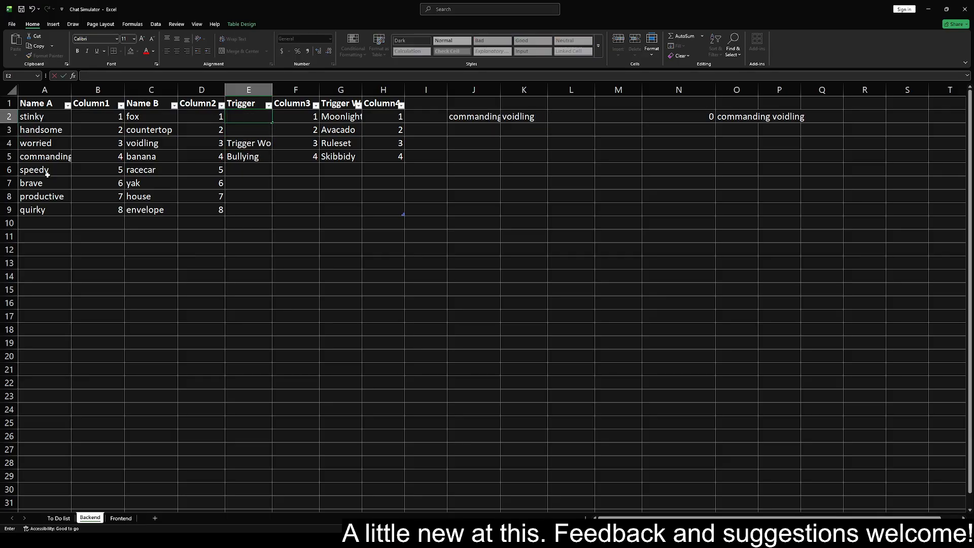
key(Return)
Move "Trigger Word" from cell E4 to E2 and check the lookup formulas in N2 and N3
key(Down)
key(ctrl+x)
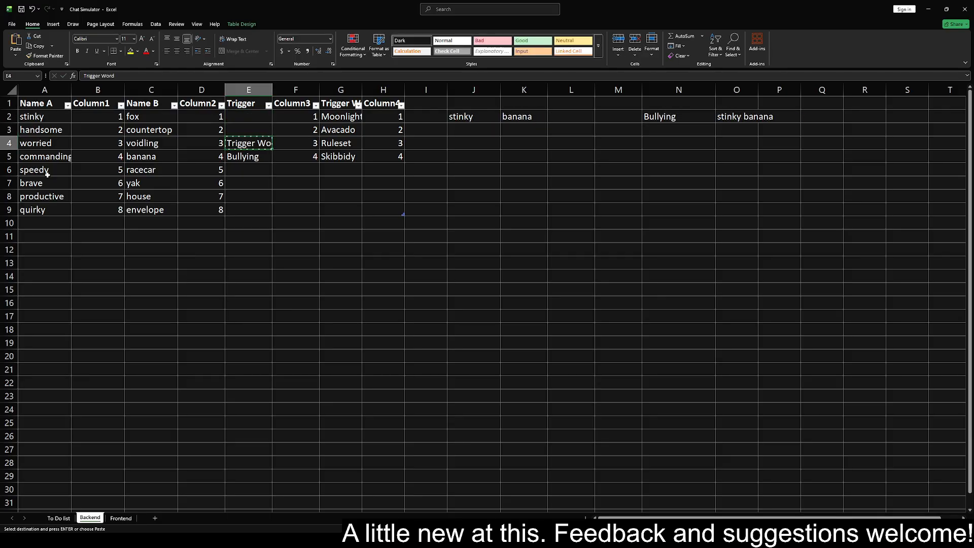
key(Up)
key(Up)
key(ctrl+v)
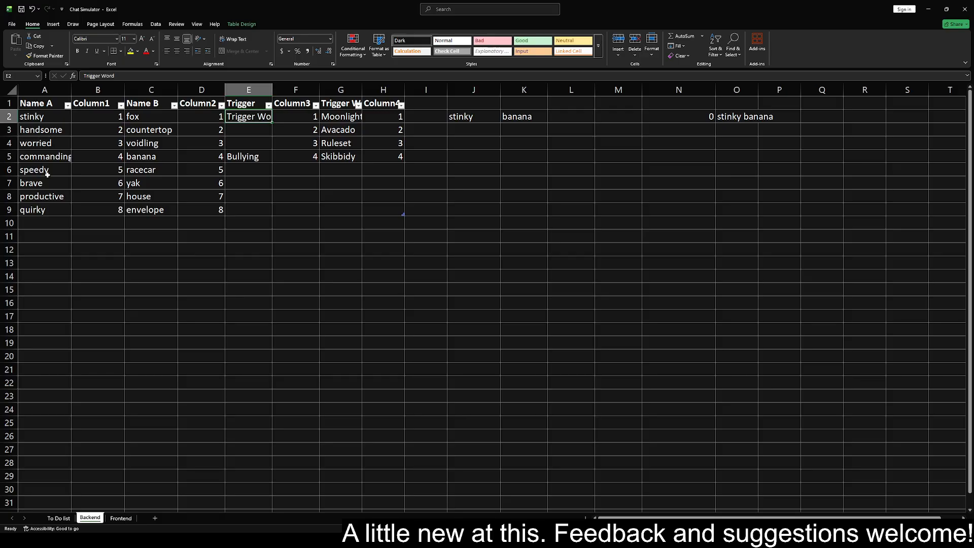
click(696, 115)
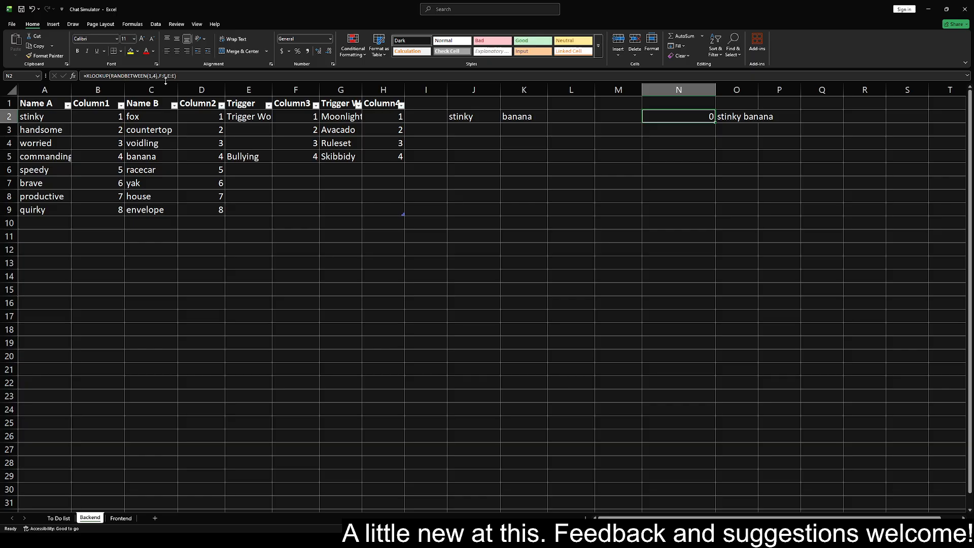
click(681, 131)
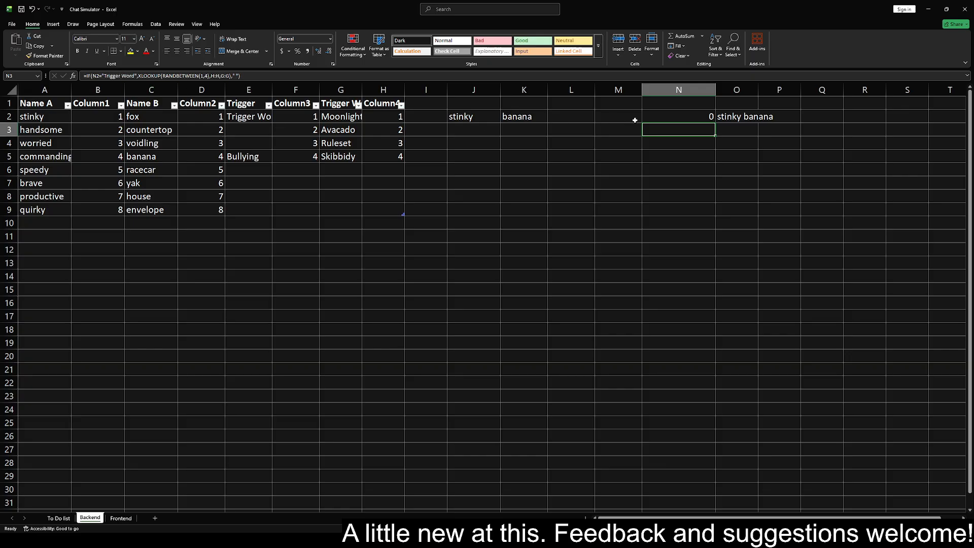
Enter "Positive Affirmations" in cell E3 of the Trigger column
click(261, 133)
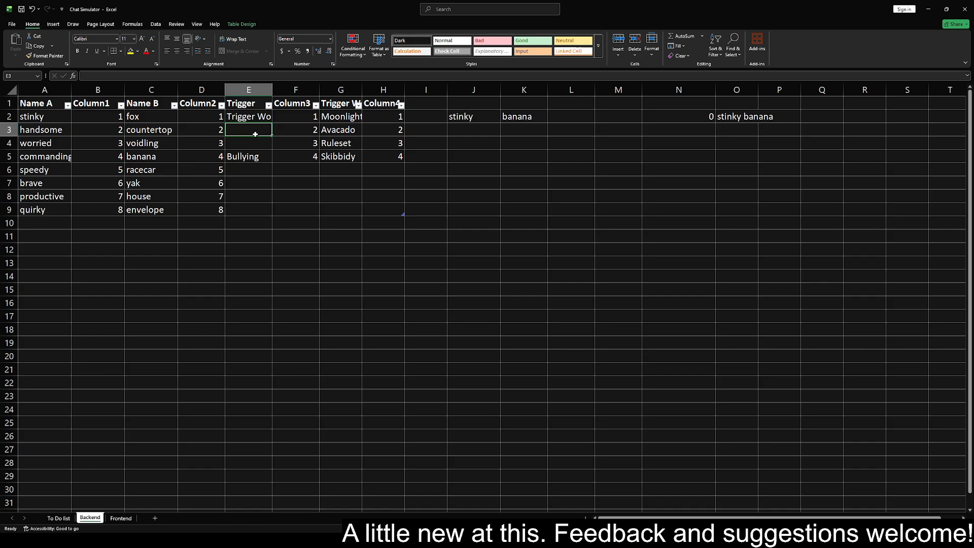
text(Positive Affirmations)
key(Return)
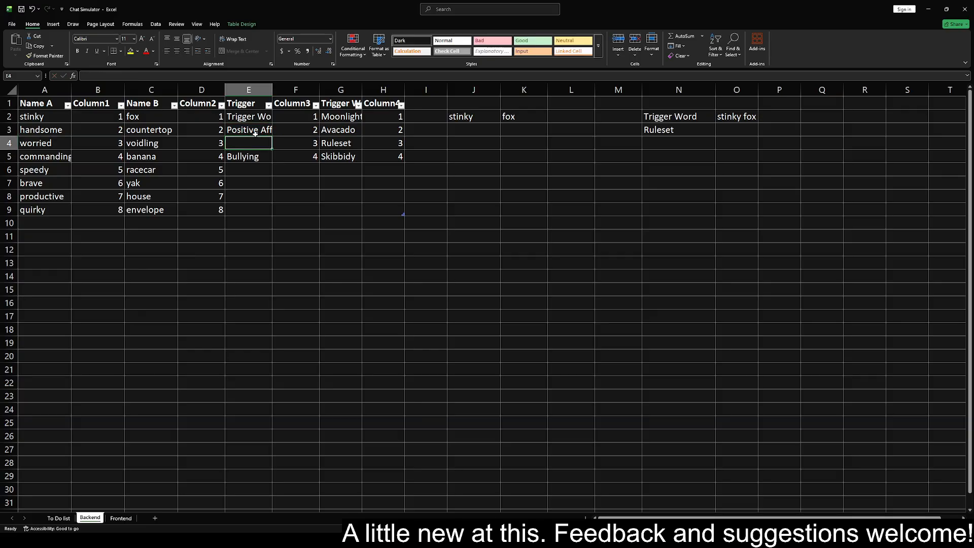
Clear "Bullying" from cell E5 and enter "Negative Affirmations" in cell E4 of the Trigger column
key(Down)
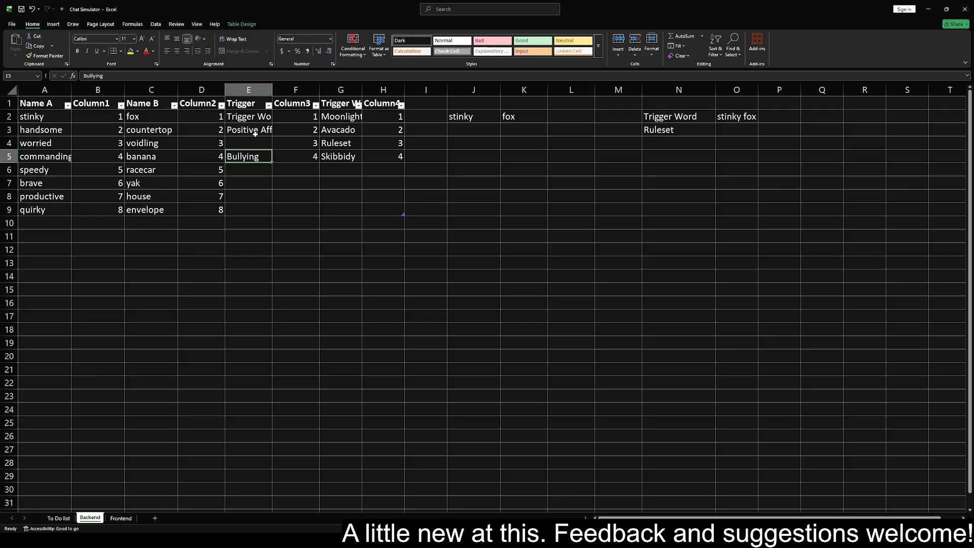
key(BackSpace)
key(Up)
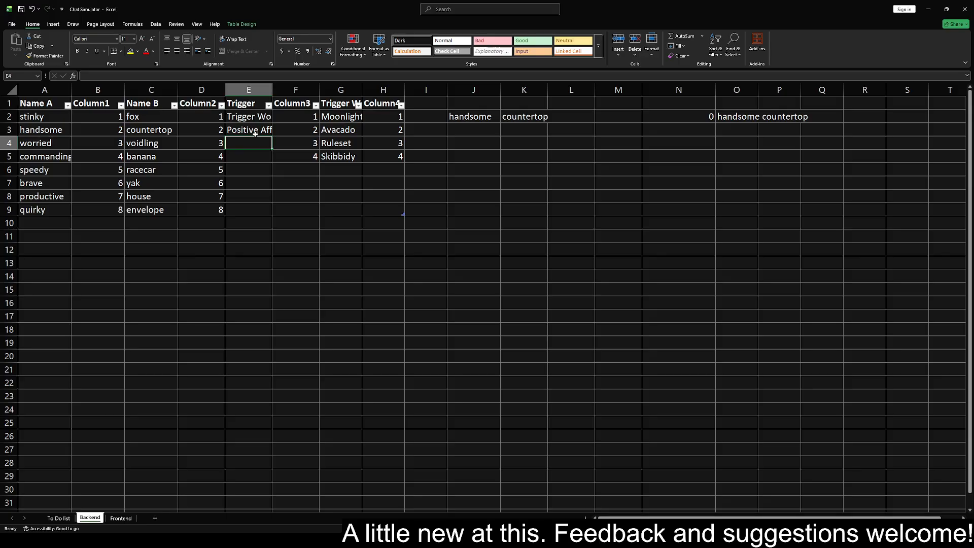
text(Negative)
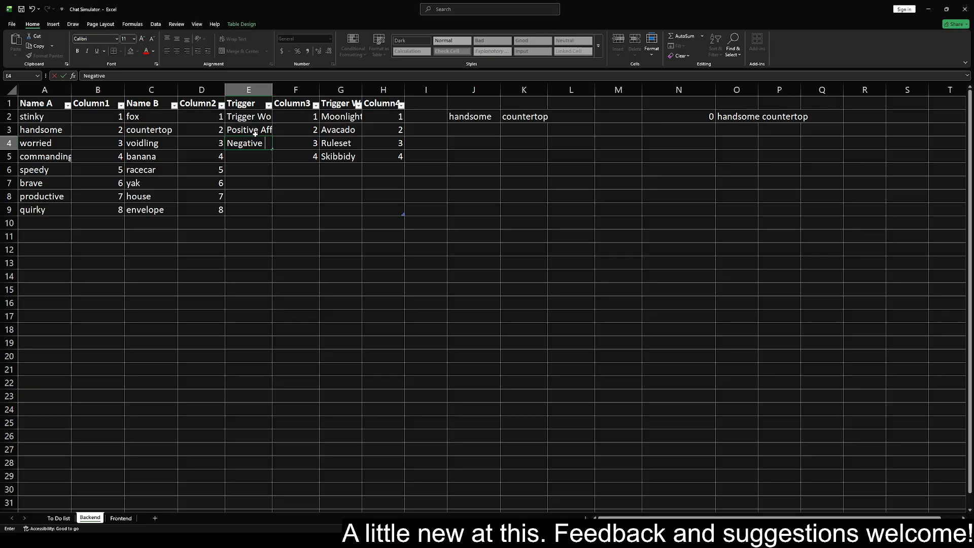
text( Affirmations)
key(Return)
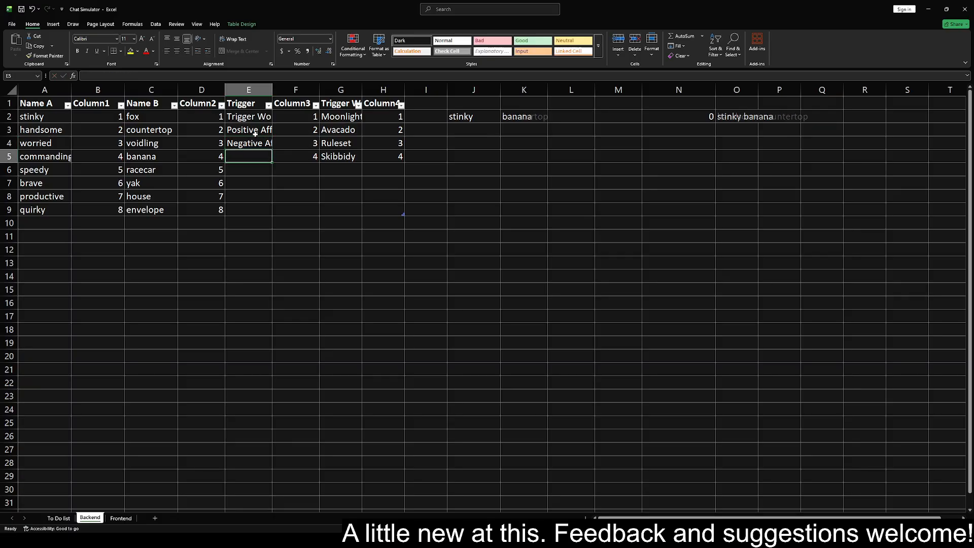
Fit the Trigger column's width to its contents, extend the Column3 numbering to 5 in cell F6, and recalculate
double_click(272, 89)
drag(356, 147, 366, 174)
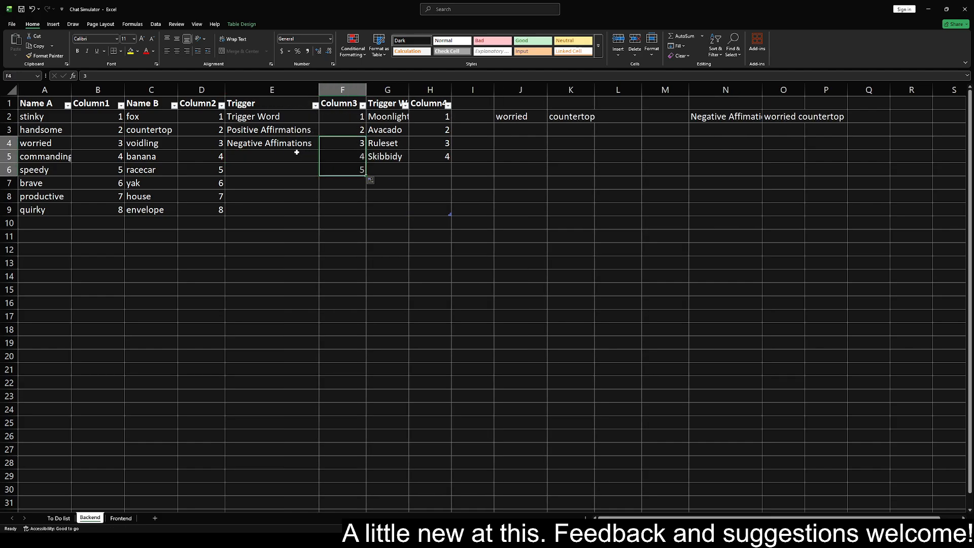
click(287, 152)
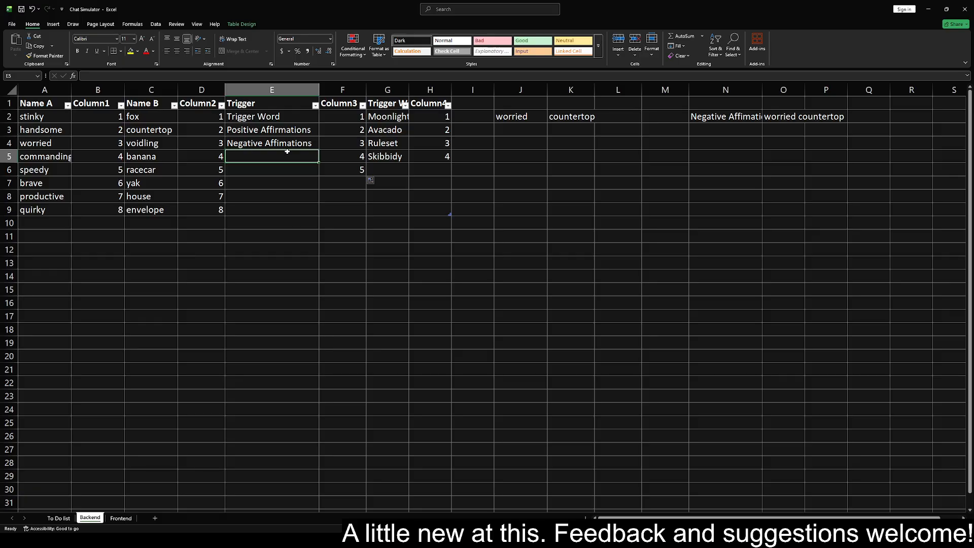
key(F9)
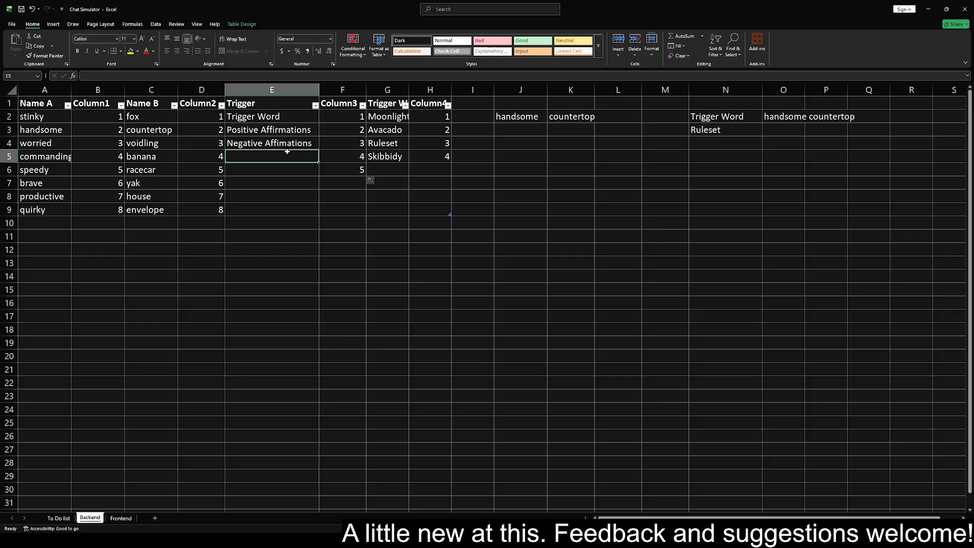
Clear "Ruleset" from cell G4 and "Skibbidy" from cell G5 of the trigger word list
click(405, 156)
click(398, 118)
click(401, 131)
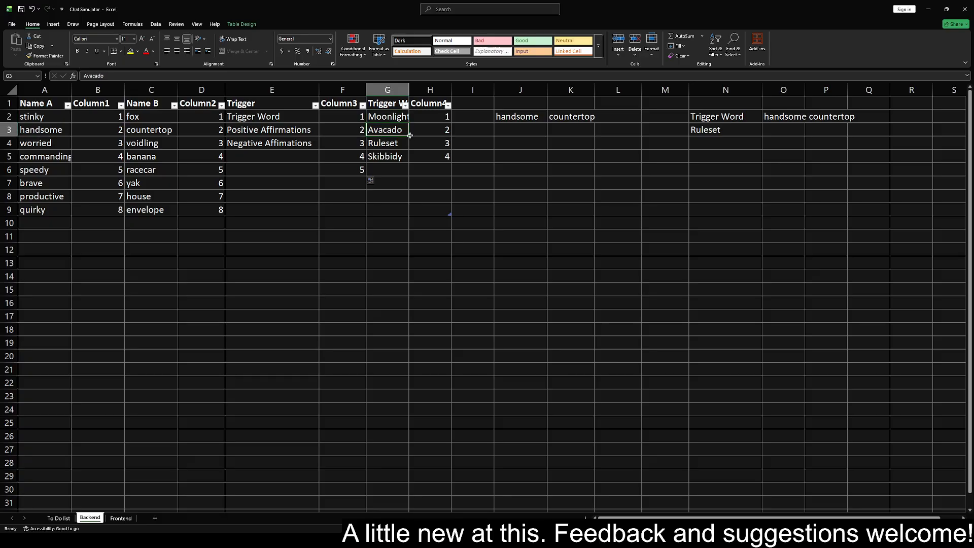
key(Down)
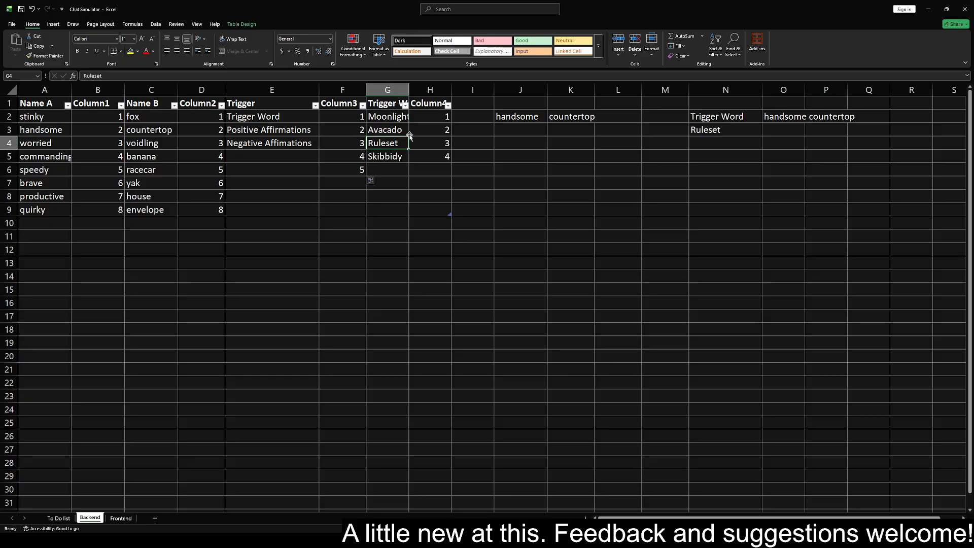
key(BackSpace)
key(Return)
key(BackSpace)
key(Up)
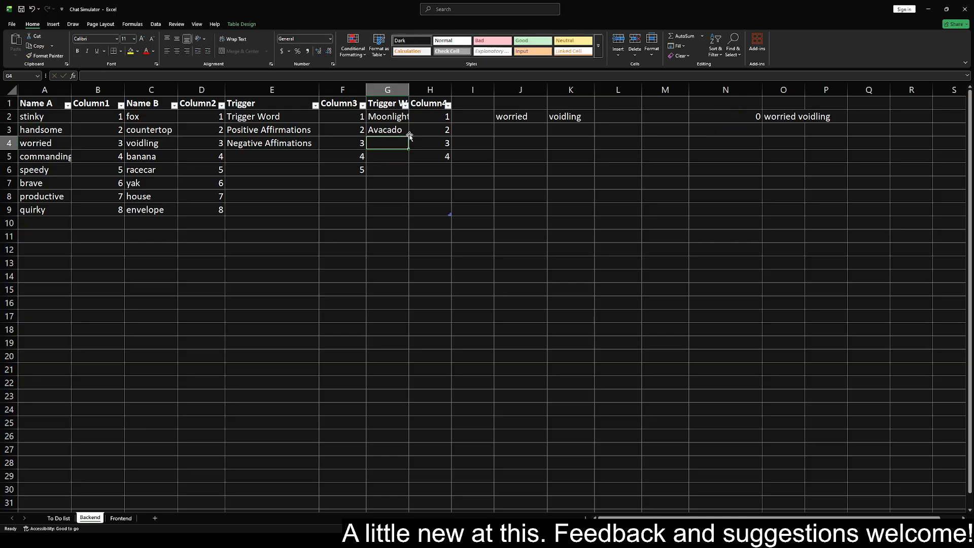
Enter "Kisses" in cell E5 of the Trigger column
key(Down)
key(Left)
key(Left)
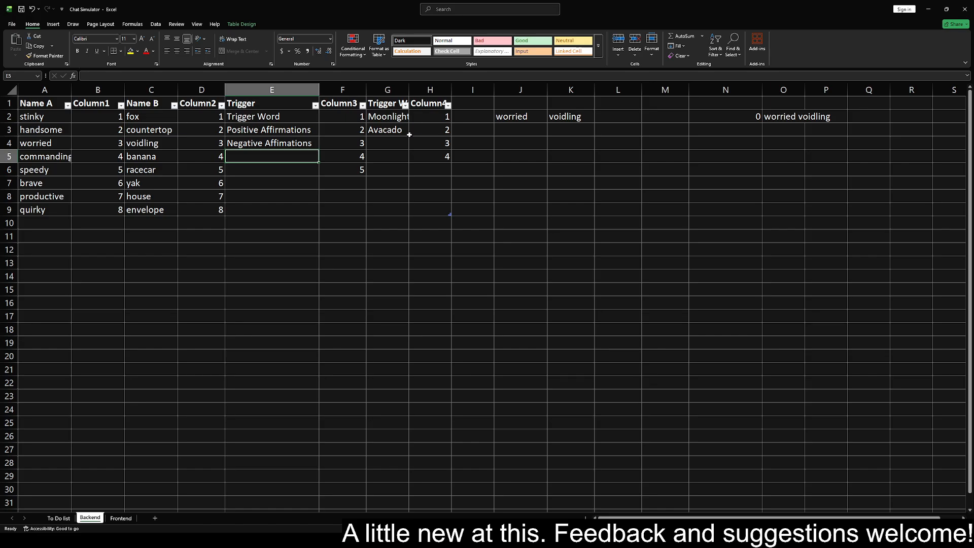
text(Kisses)
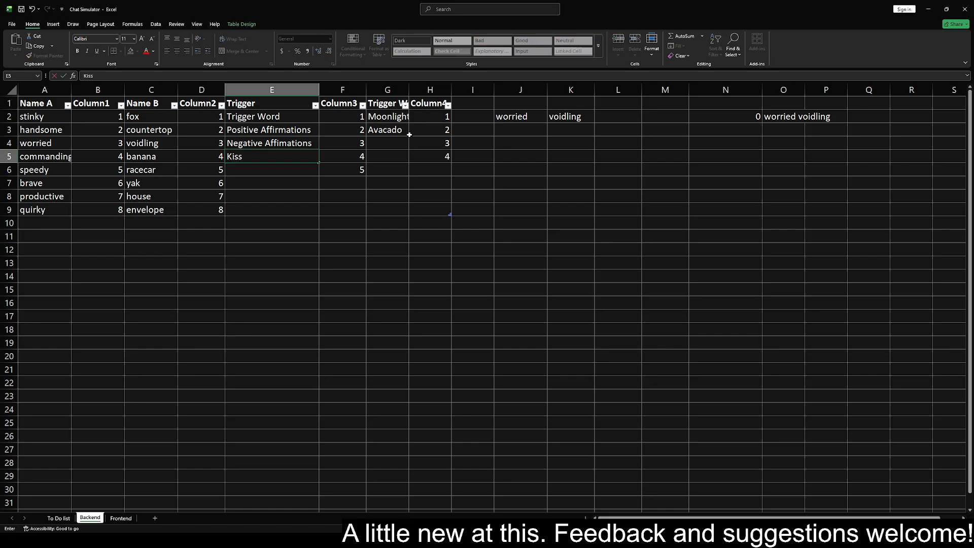
key(Return)
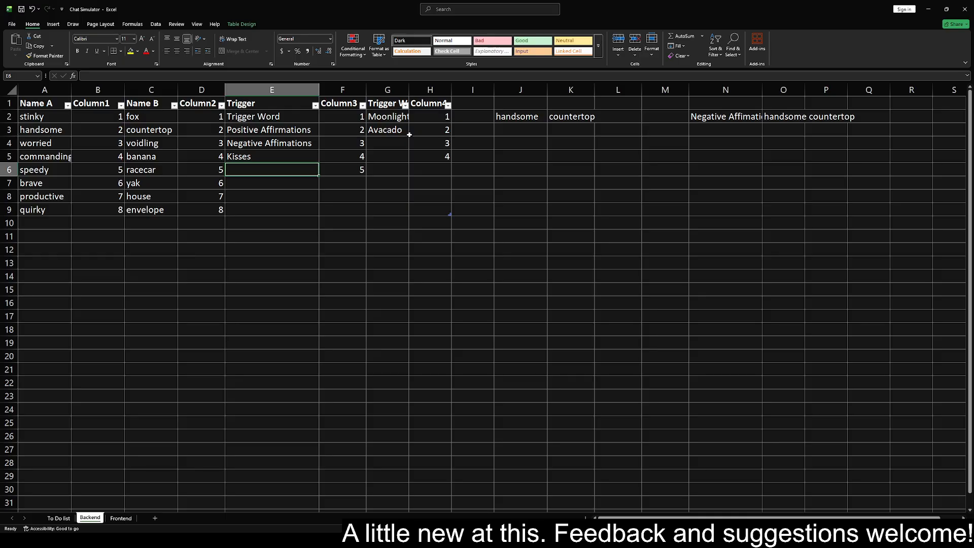
Enter "Typing" in cell E6 of the Trigger column
click(223, 539)
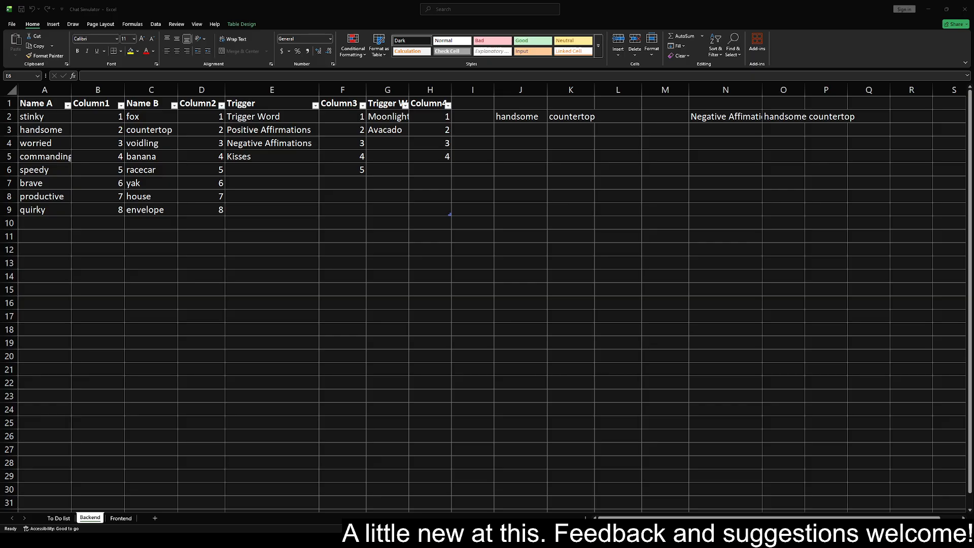
click(275, 167)
text(Typing)
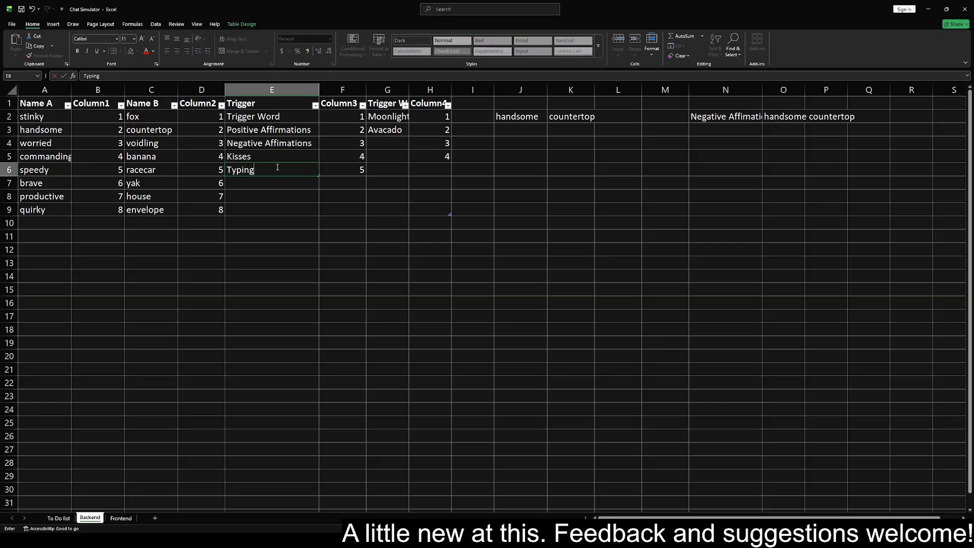
key(Return)
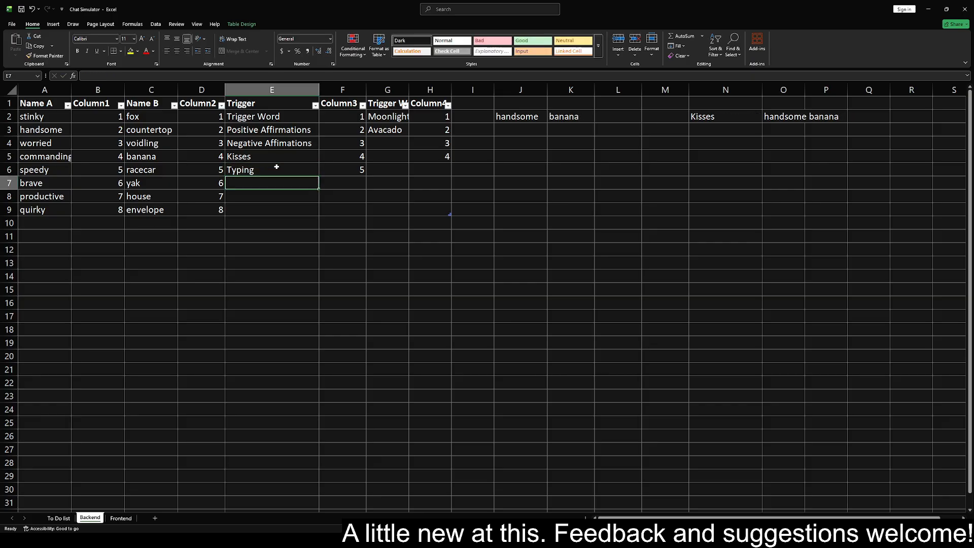
Enter "Tapping" in cell E7 and "Finger Tracing" in cell E8 of the Trigger column
click(356, 171)
drag(358, 153, 357, 168)
click(307, 184)
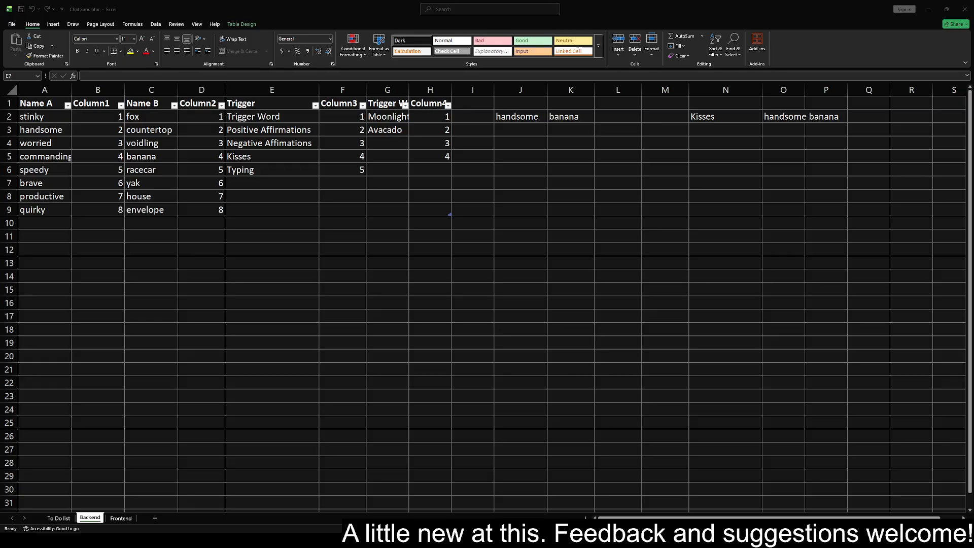
click(258, 185)
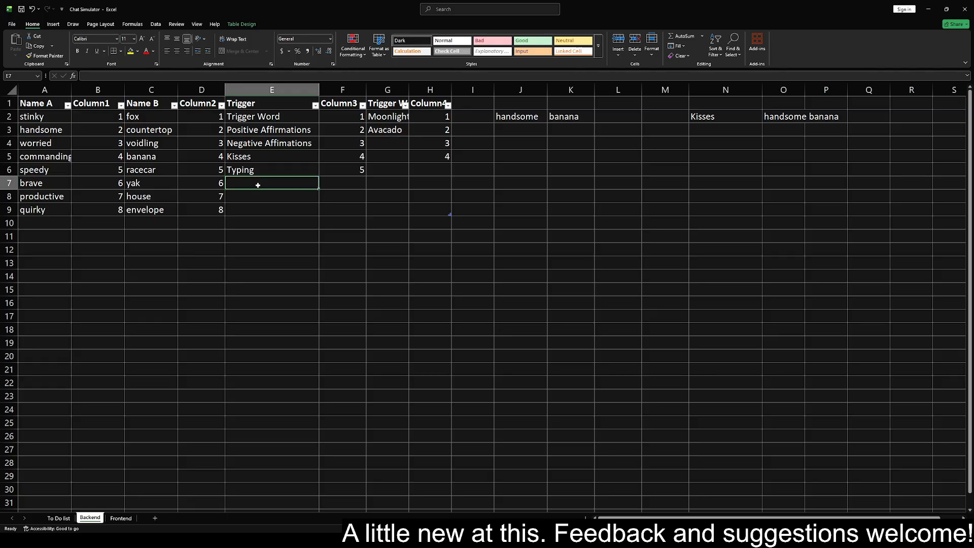
text(Tapping)
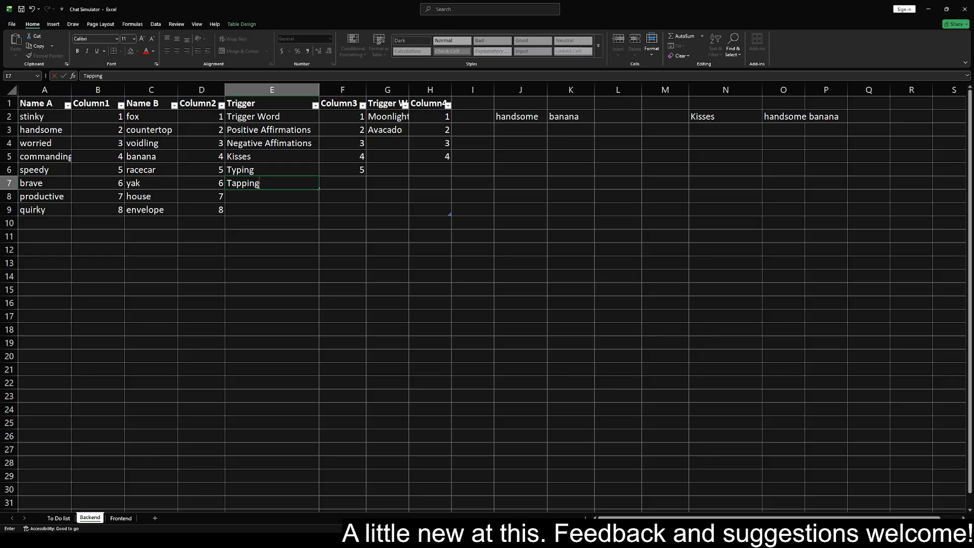
key(Return)
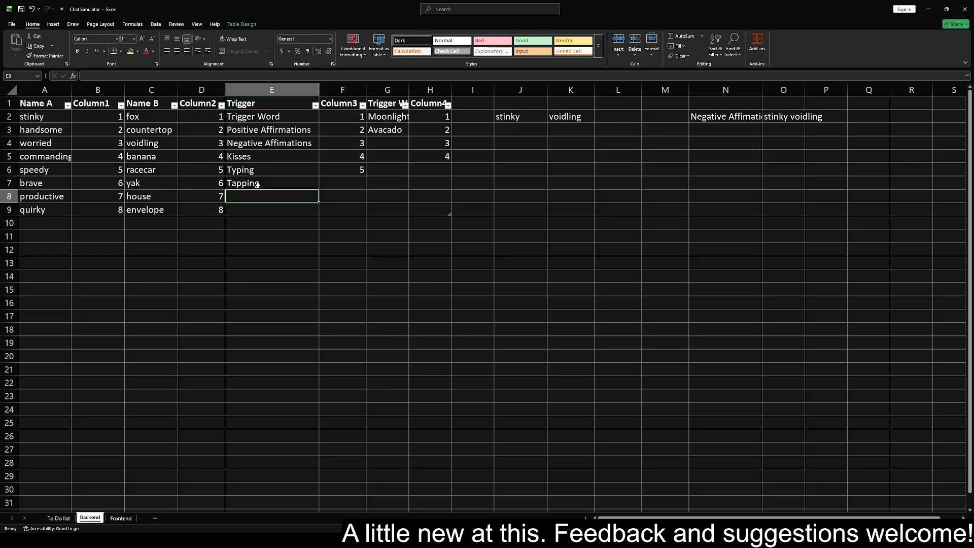
text(Finger Tracing)
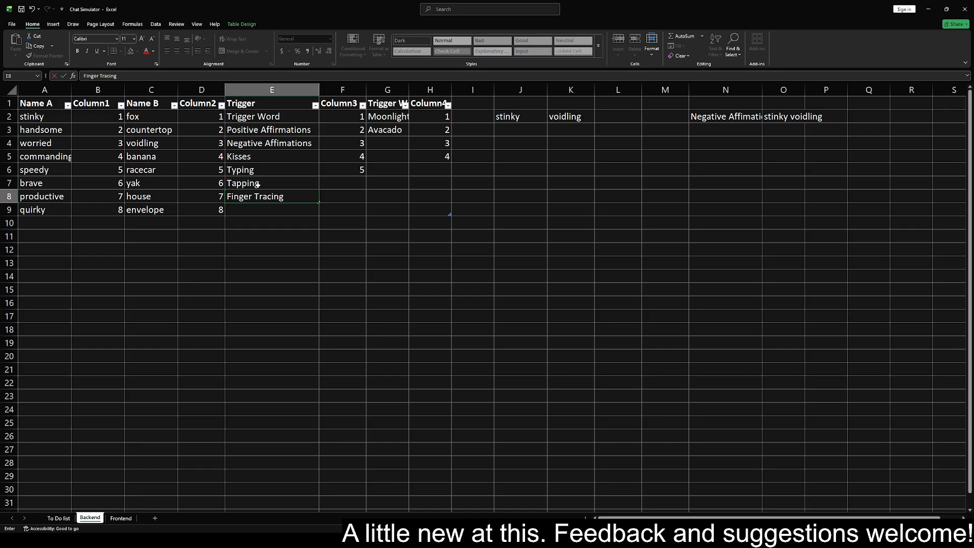
key(Return)
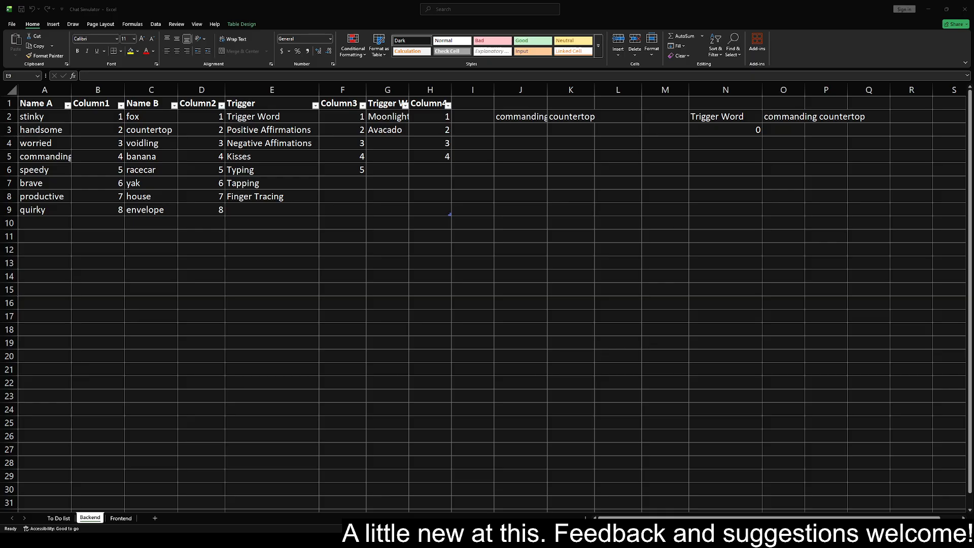
Enter "Ear licking" in cell E9 of the Trigger column
click(259, 213)
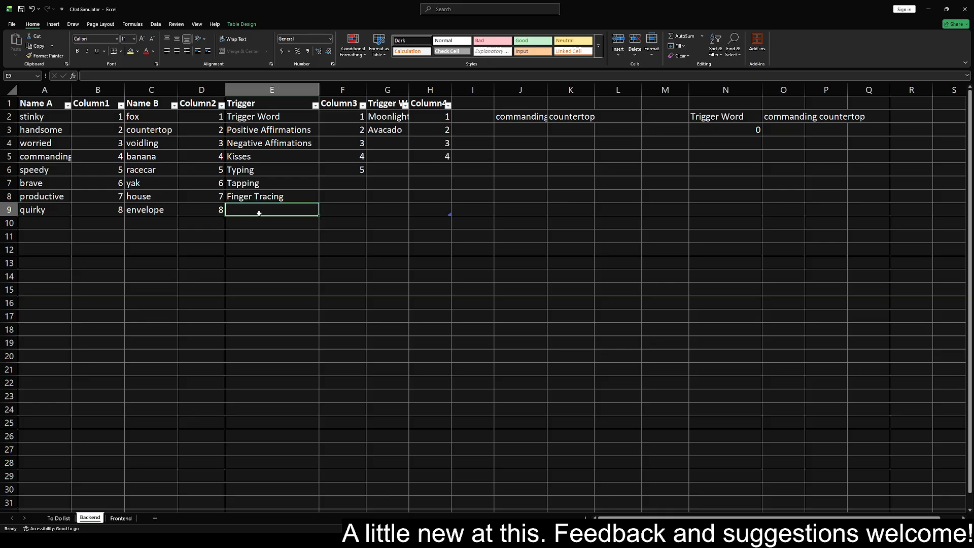
text(icking)
key(Return)
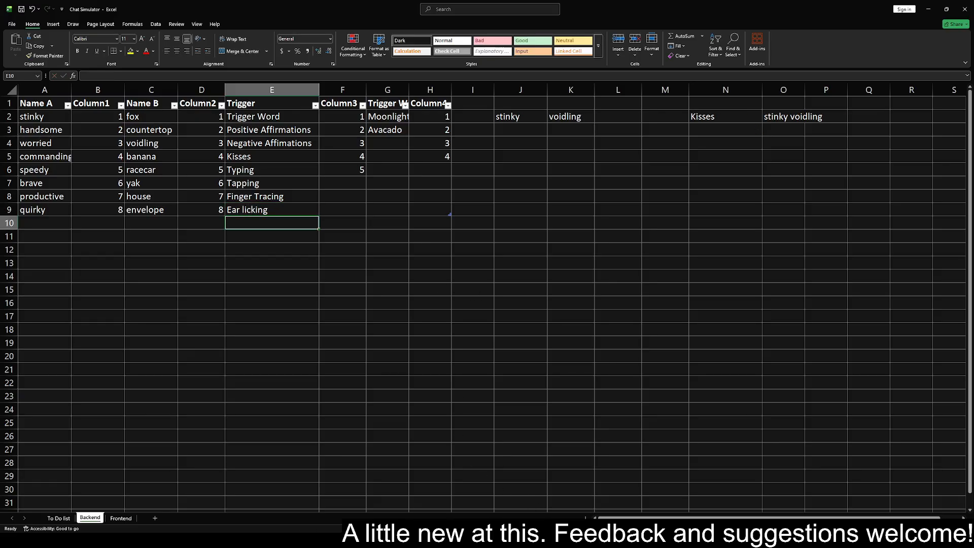
Extend the Column3 numbering down to 8 in cell F9 beside the Trigger entries
key(alt+Tab)
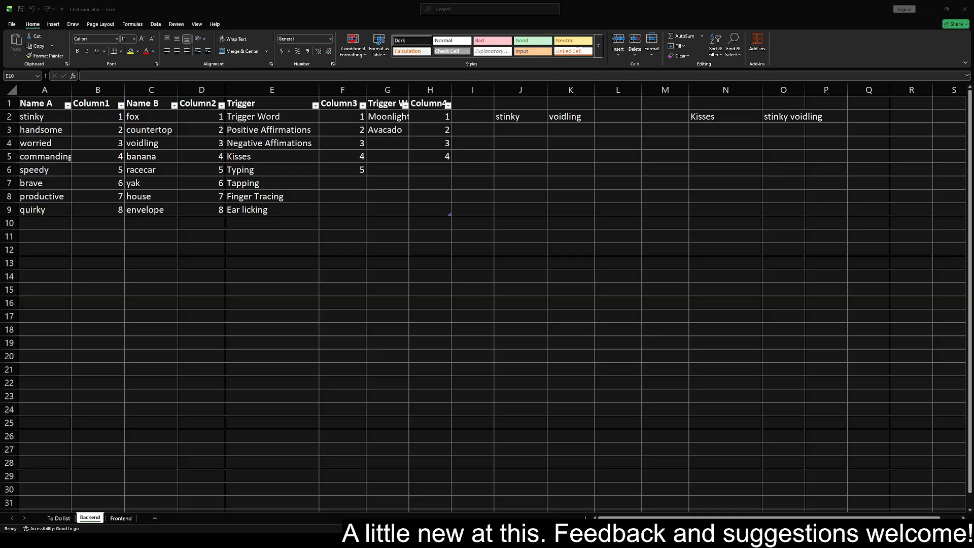
click(359, 169)
click(358, 169)
drag(358, 132, 366, 214)
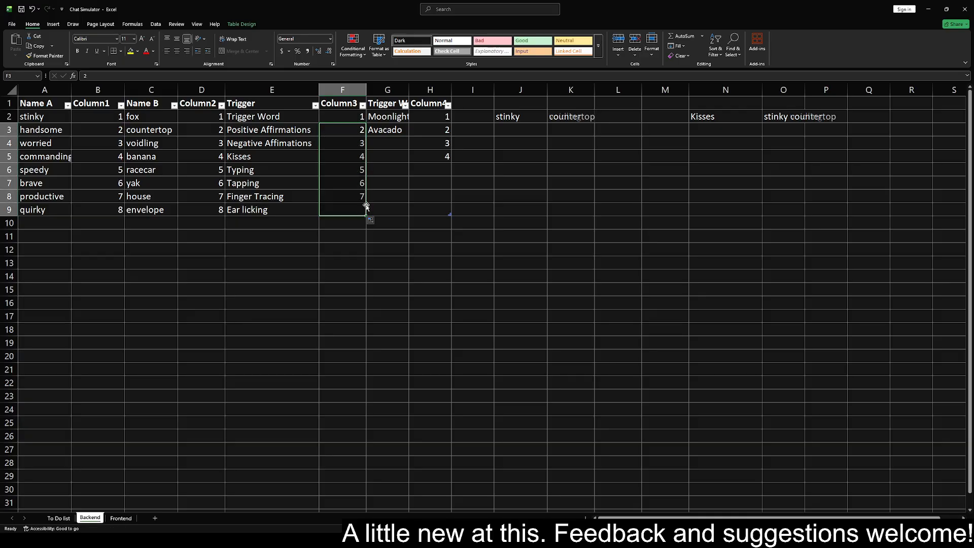
Set the upper limit of RANDBETWEEN in the trigger lookup formula in cell N2 to 8
click(405, 157)
key(Up)
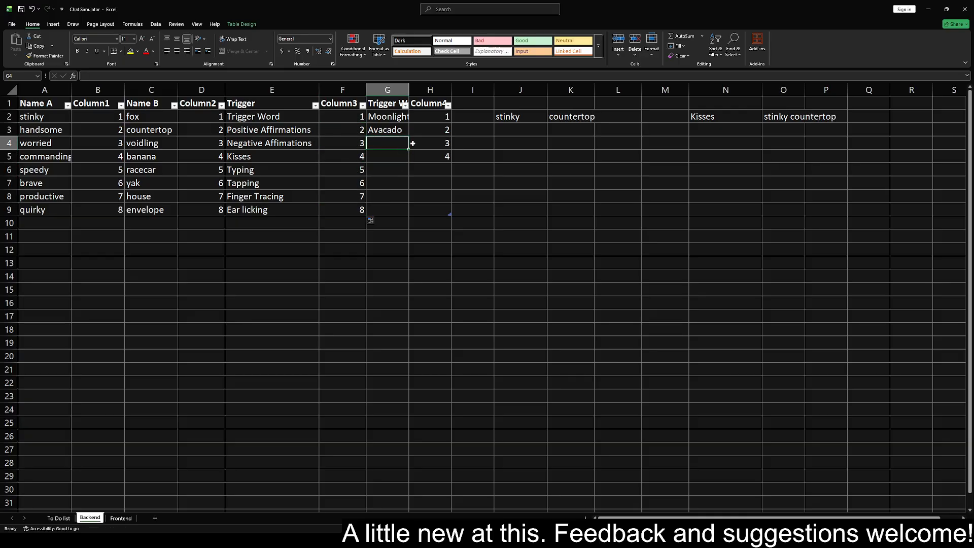
click(710, 116)
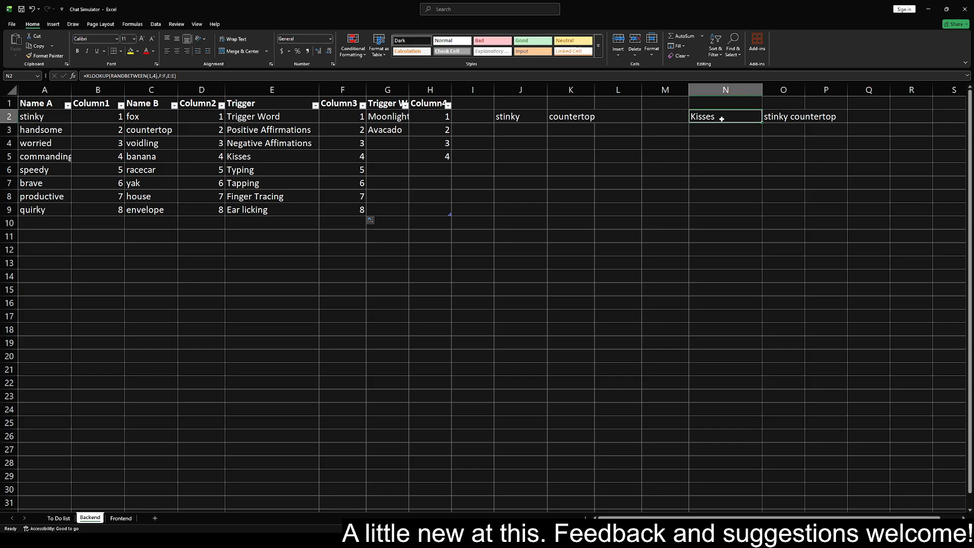
click(161, 75)
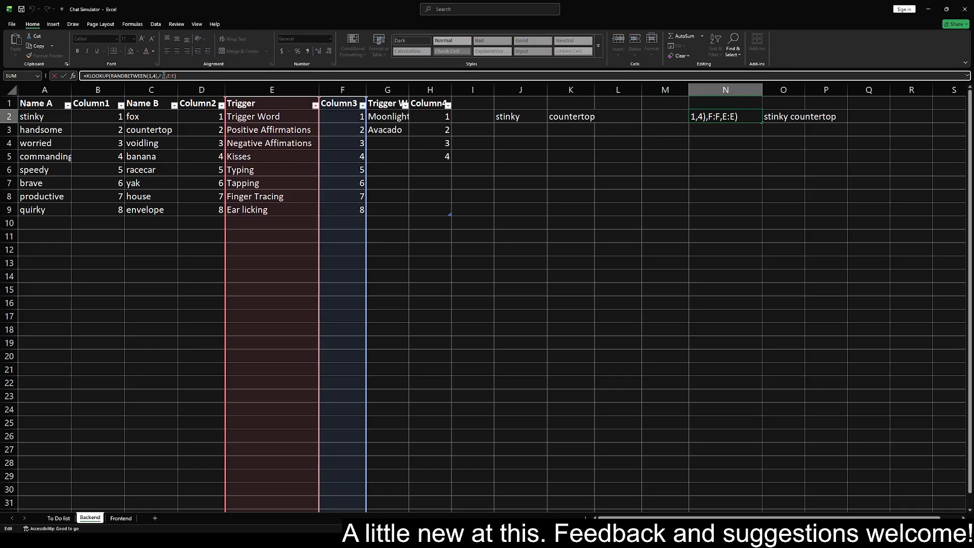
key(BackSpace)
text(8)
key(Return)
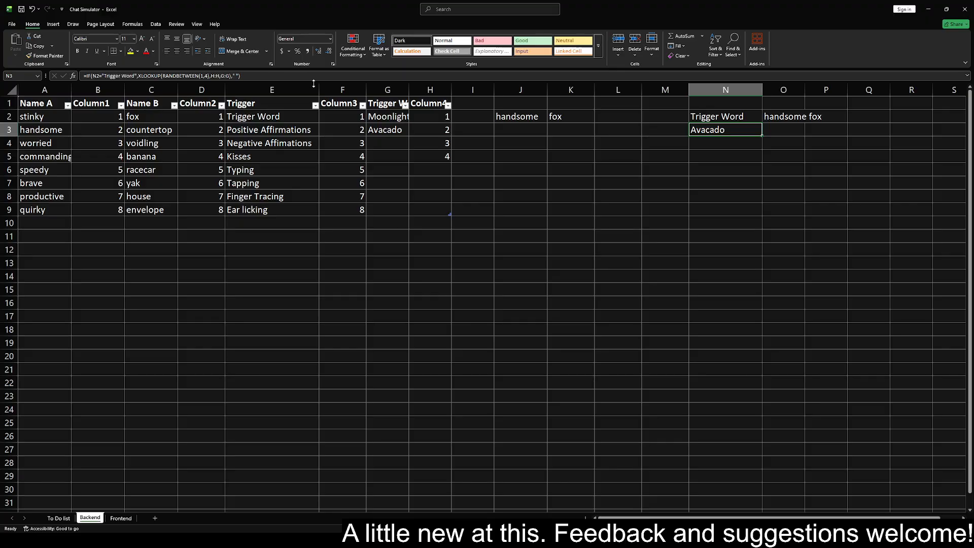
Set the upper limit of RANDBETWEEN to 8 in the name lookup formulas in cells J2 and K2
click(541, 117)
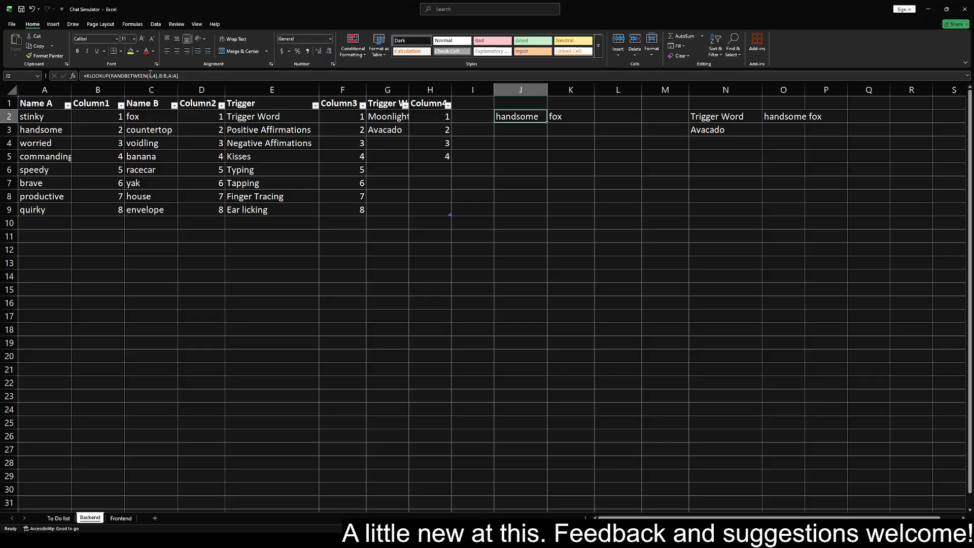
click(158, 75)
key(BackSpace)
text(8)
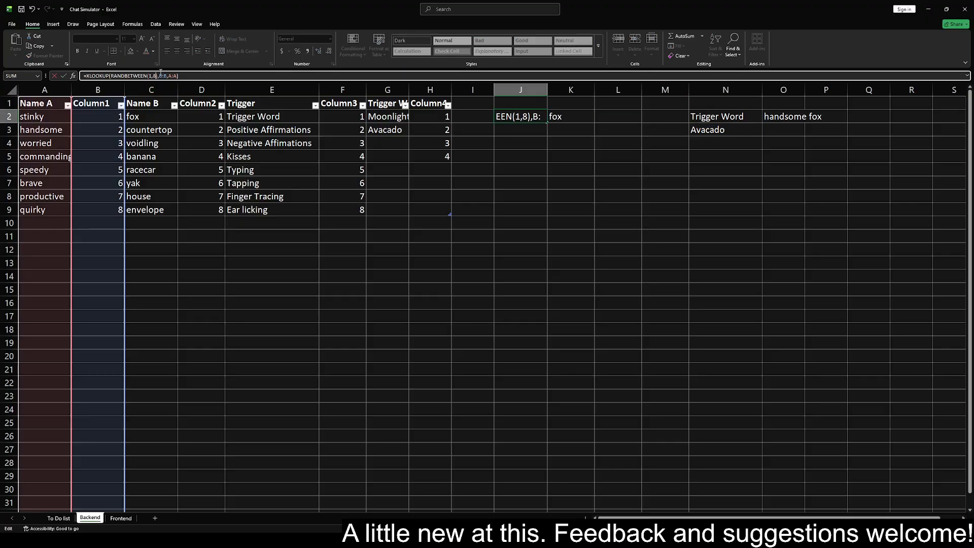
click(587, 121)
click(157, 75)
key(BackSpace)
text(8)
key(Return)
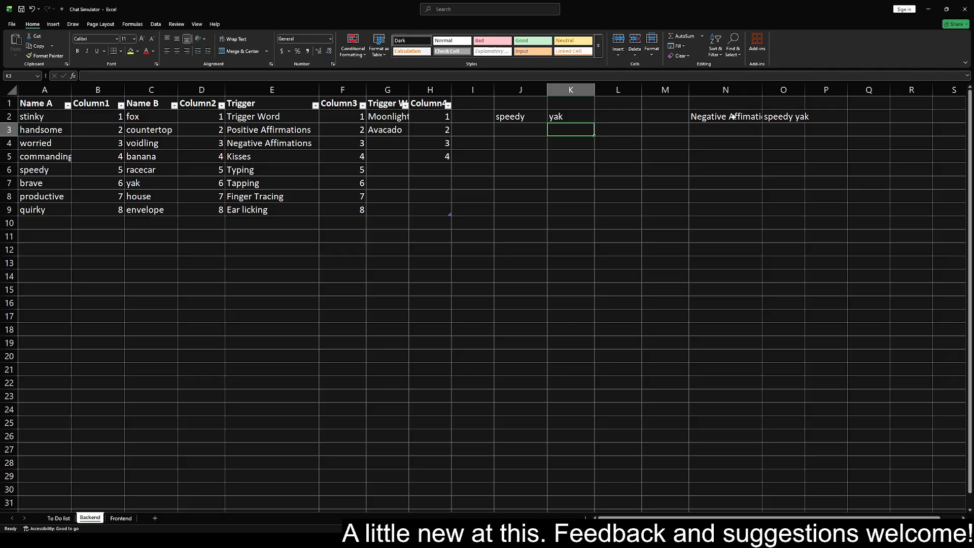
Copy the result block N2:O3 from the Backend sheet to cell A1 of the Frontend sheet
drag(713, 116, 777, 130)
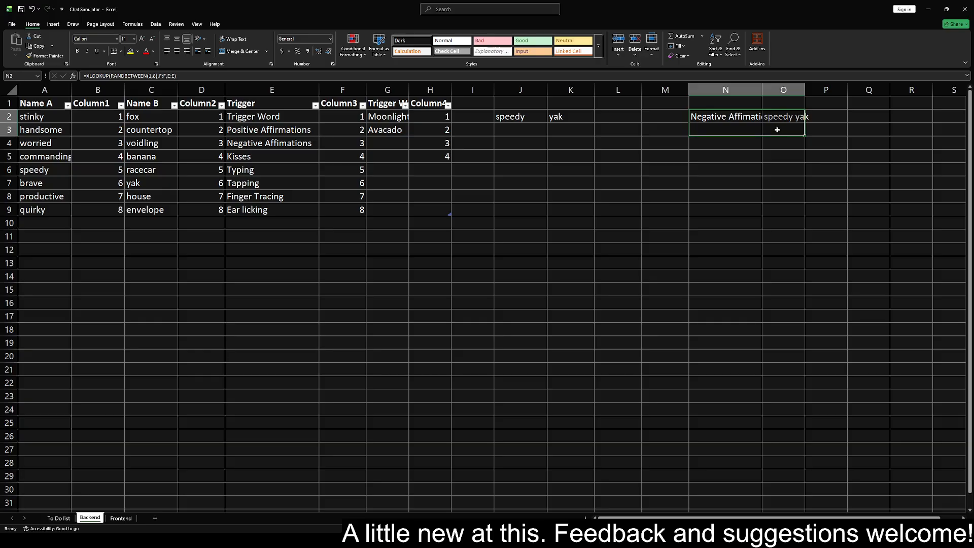
key(ctrl+c)
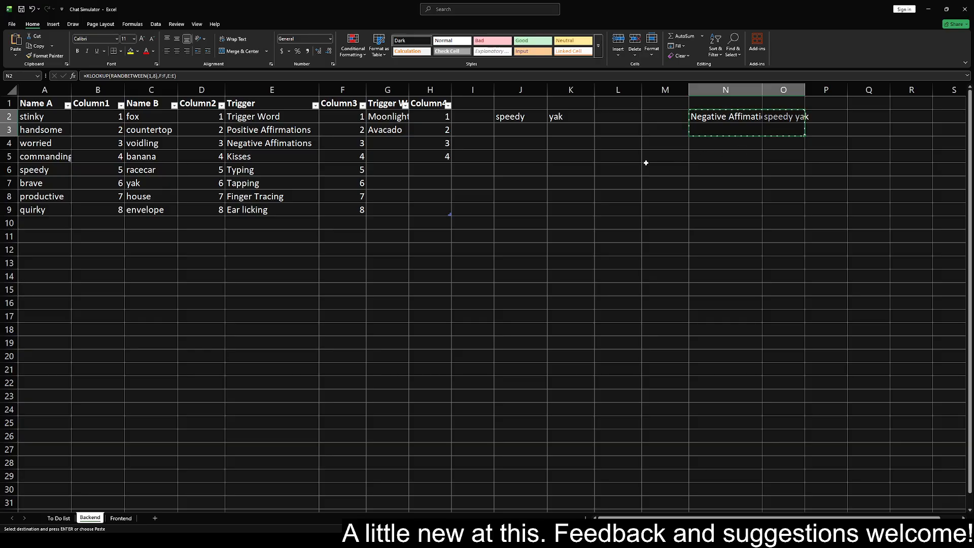
click(121, 519)
key(Return)
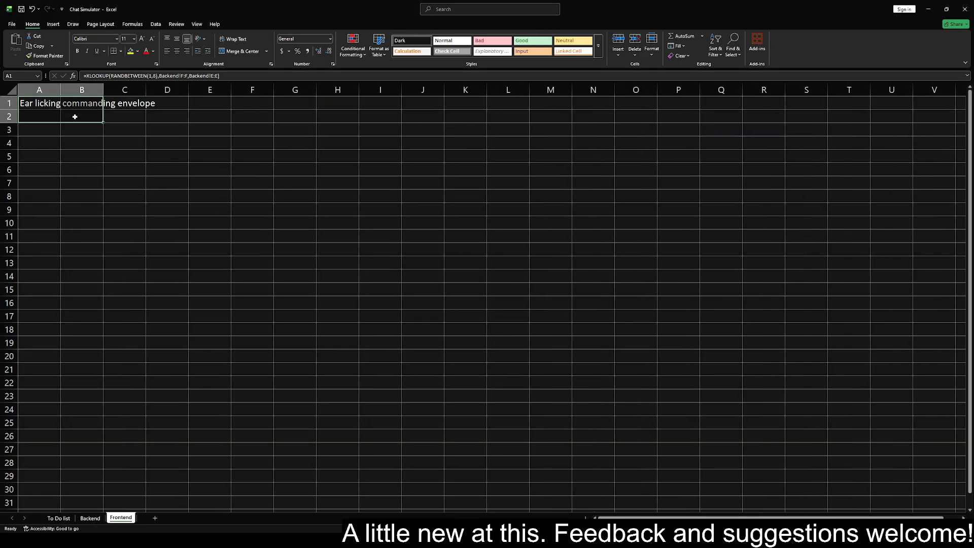
Widen columns A and B of the Frontend sheet to fit the trigger and name results
click(59, 134)
drag(60, 89, 117, 90)
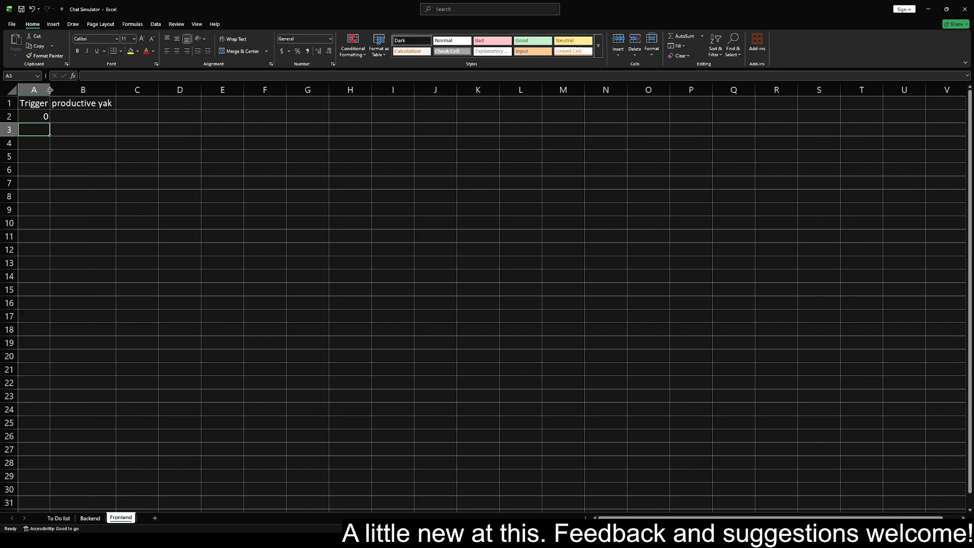
drag(50, 90, 95, 91)
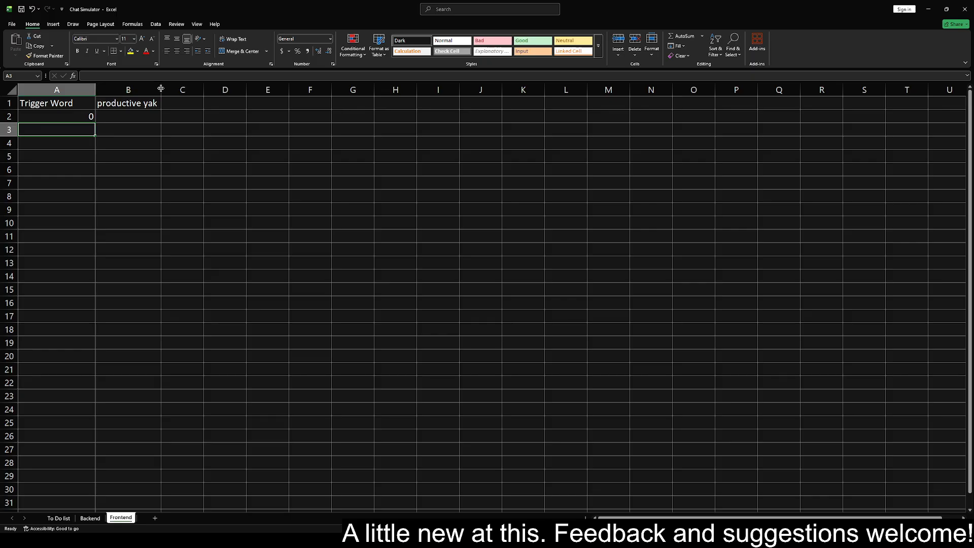
drag(161, 87, 183, 89)
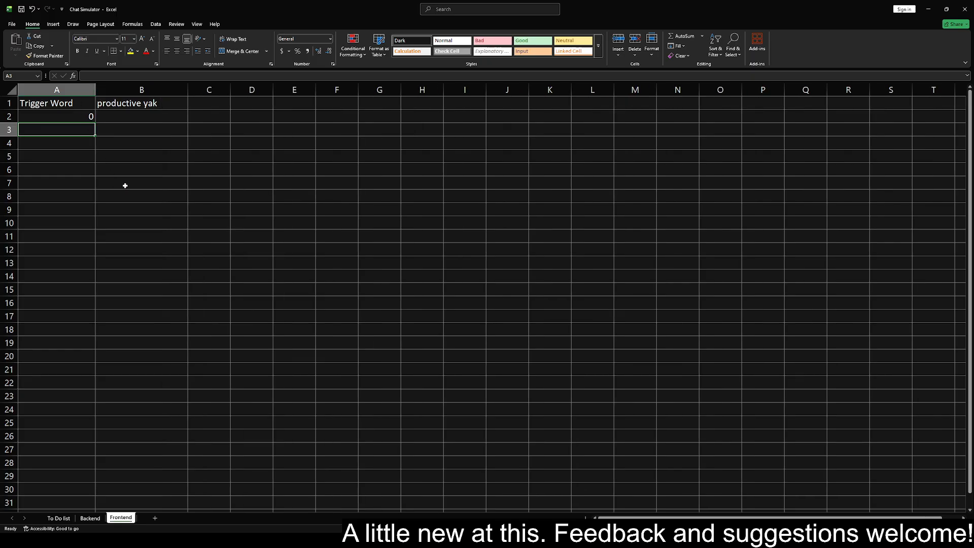
Undo the column widening and the pasted result block on the Frontend sheet
key(ctrl+z)
key(ctrl+z)
key(ctrl+z)
key(ctrl+z)
key(ctrl+z)
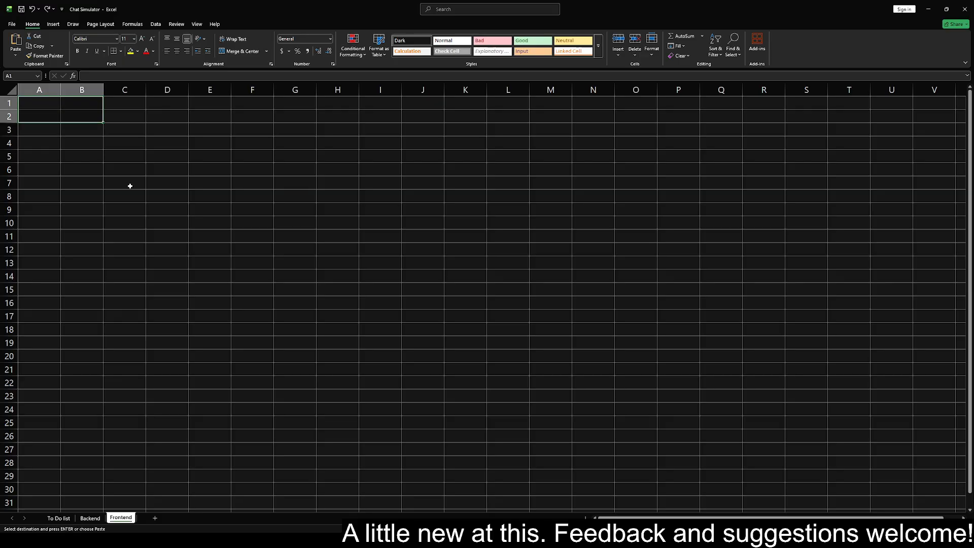
Add Python and Manicure to the trigger word list in cells G4 and G5 of the Backend sheet
click(91, 518)
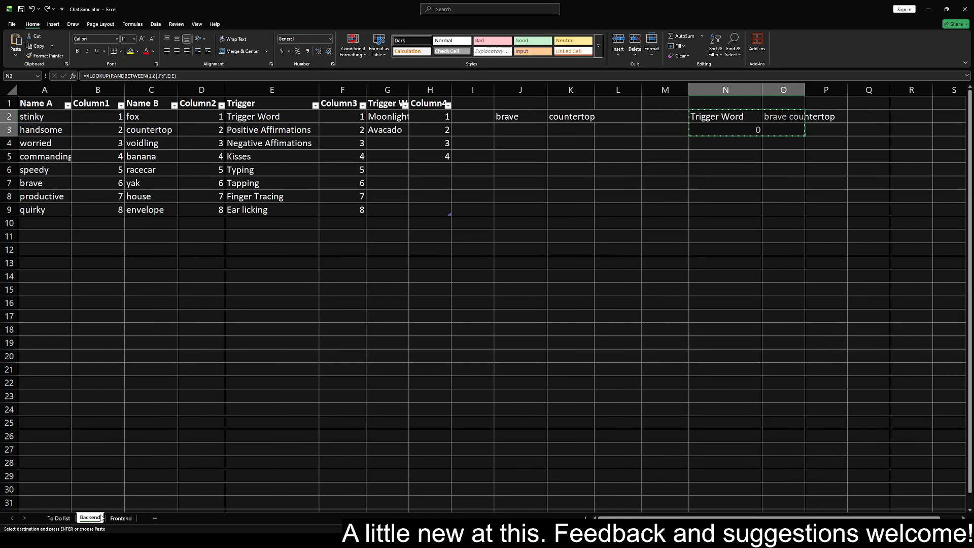
click(748, 127)
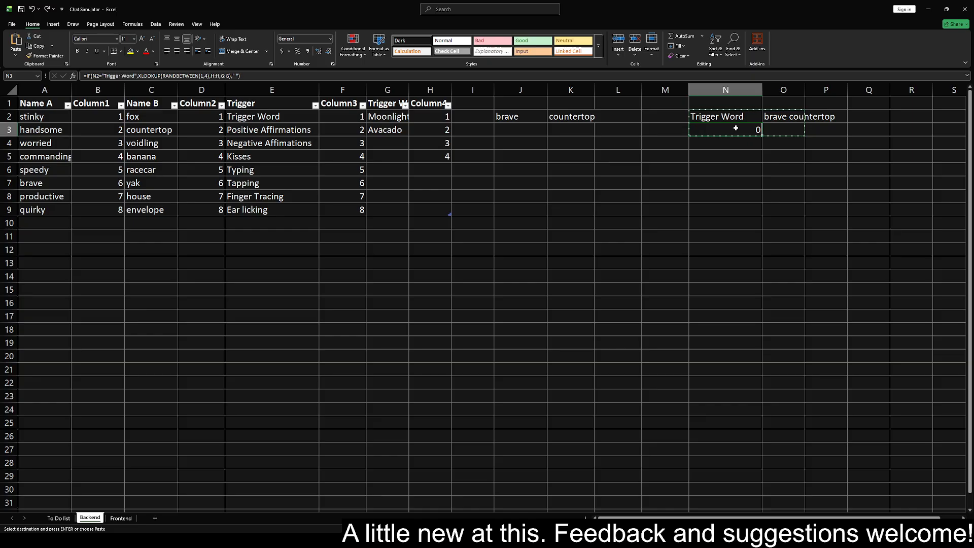
click(388, 147)
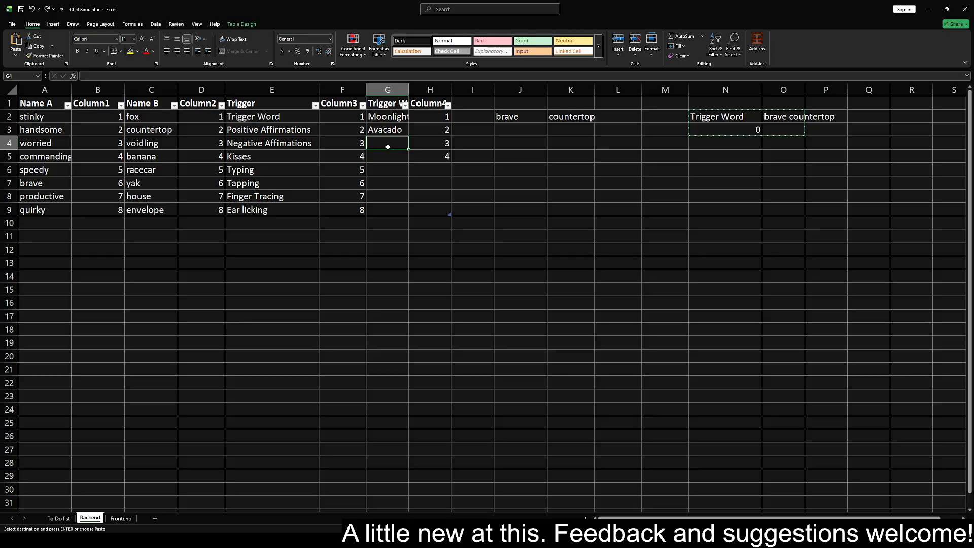
text(Python)
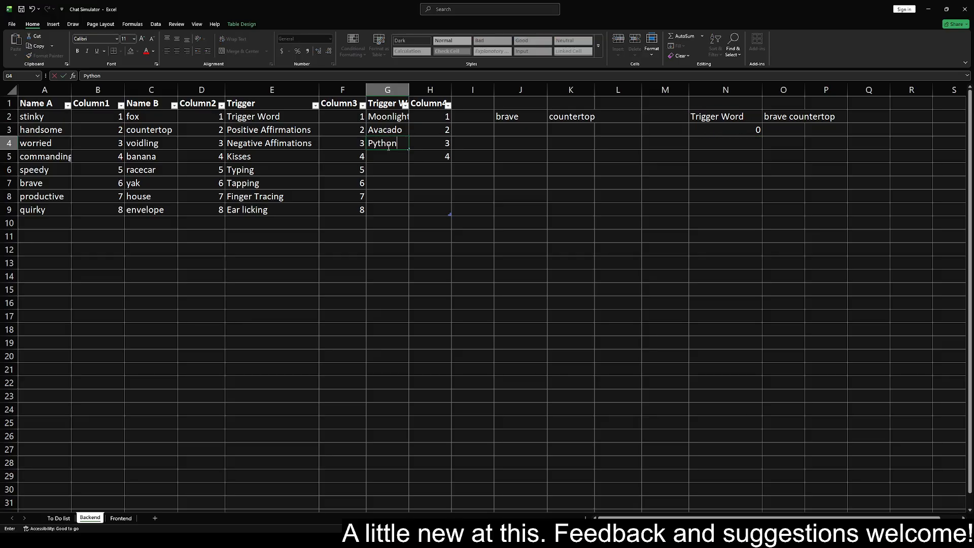
key(Return)
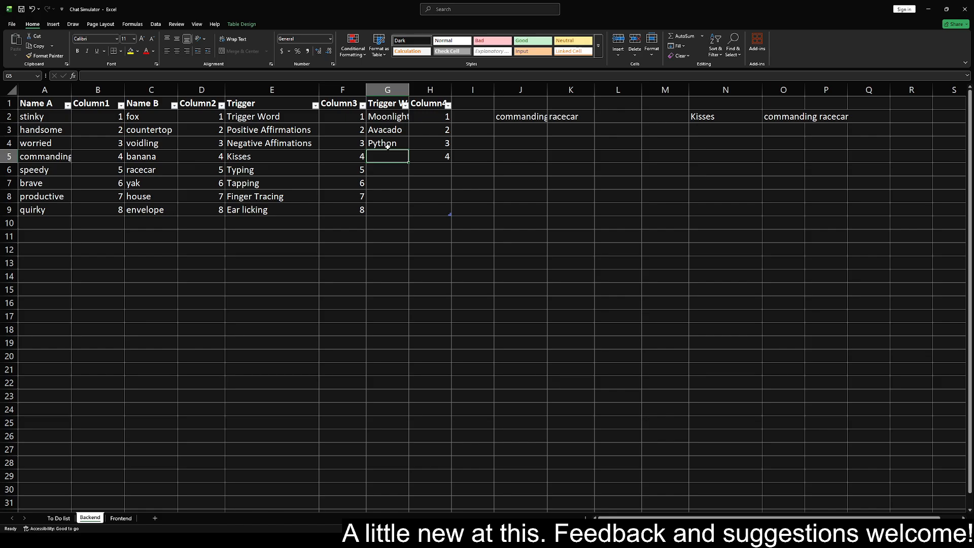
text(Ma)
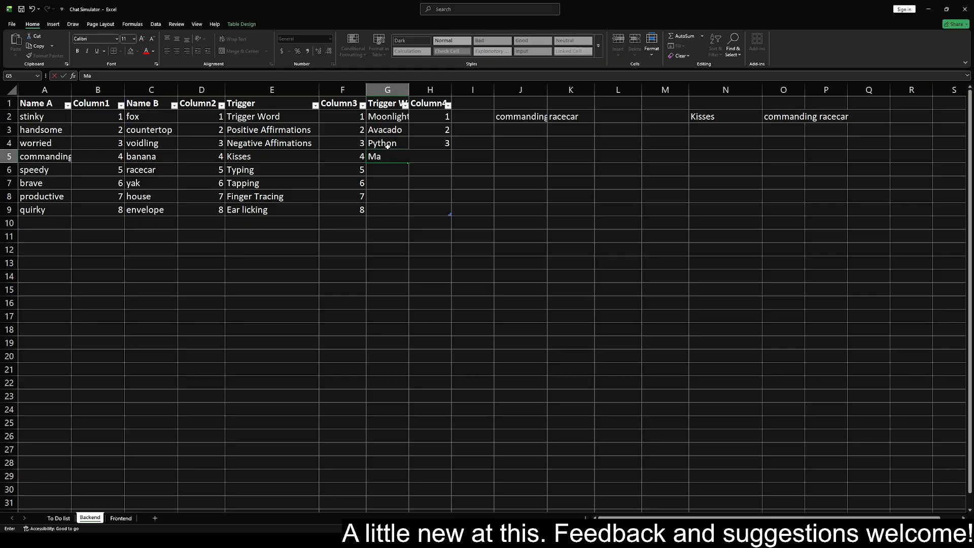
text(nicure)
key(Return)
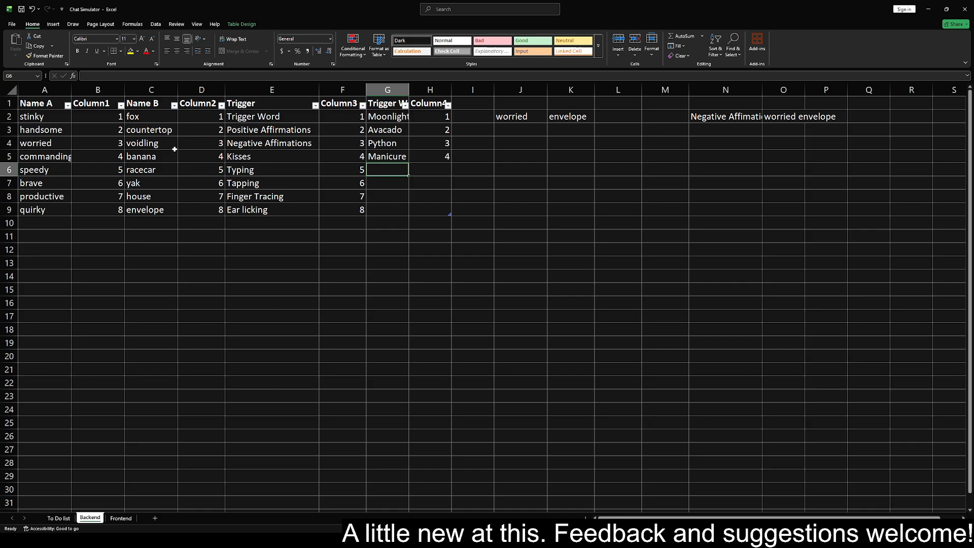
Enter the note "Figure out how to get spell check working" in cell A3 of the To Do list sheet
click(58, 518)
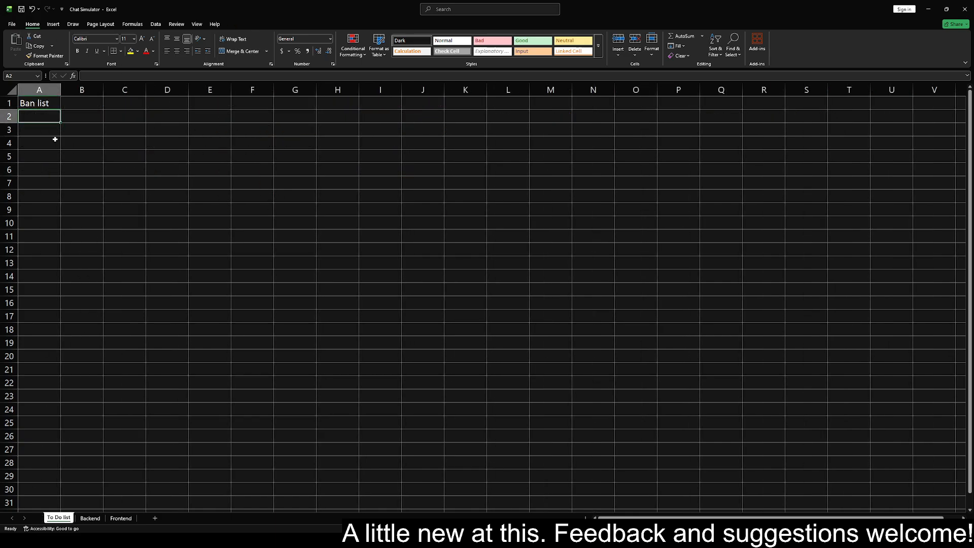
click(38, 132)
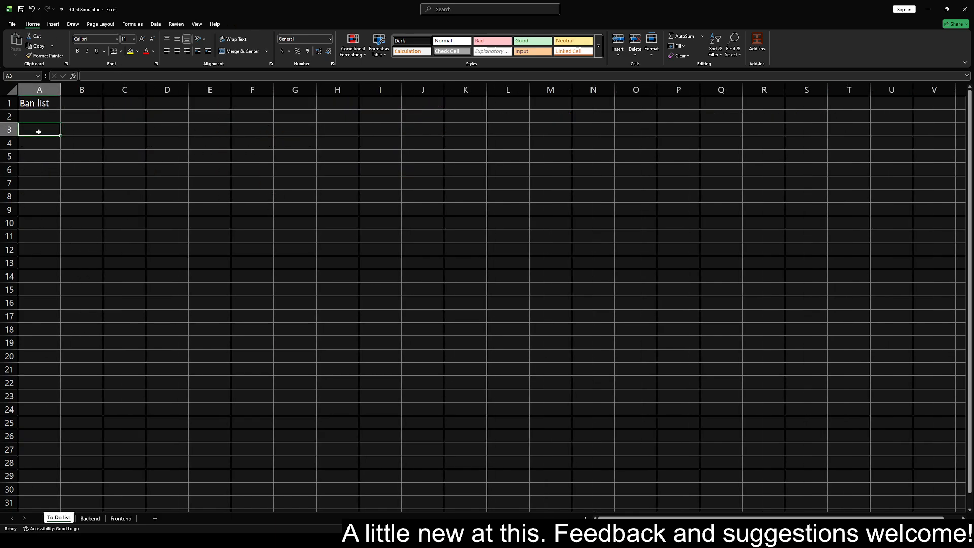
text(Figure out how to ge)
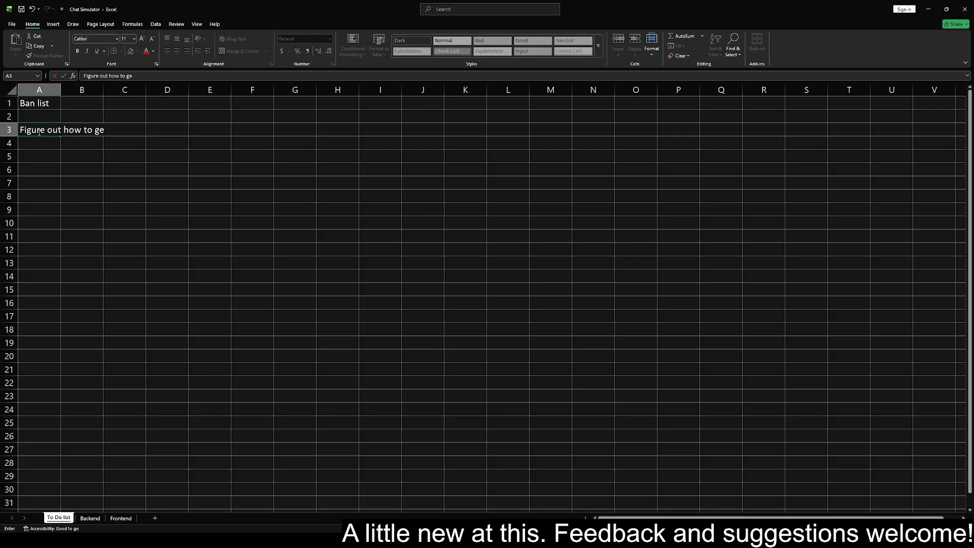
text(t spell check working)
key(Return)
Move the "Ban list" entry from cell A1 to cell A5
key(Up)
key(Up)
key(Up)
key(ctrl+x)
key(Down)
key(Down)
key(Down)
key(Down)
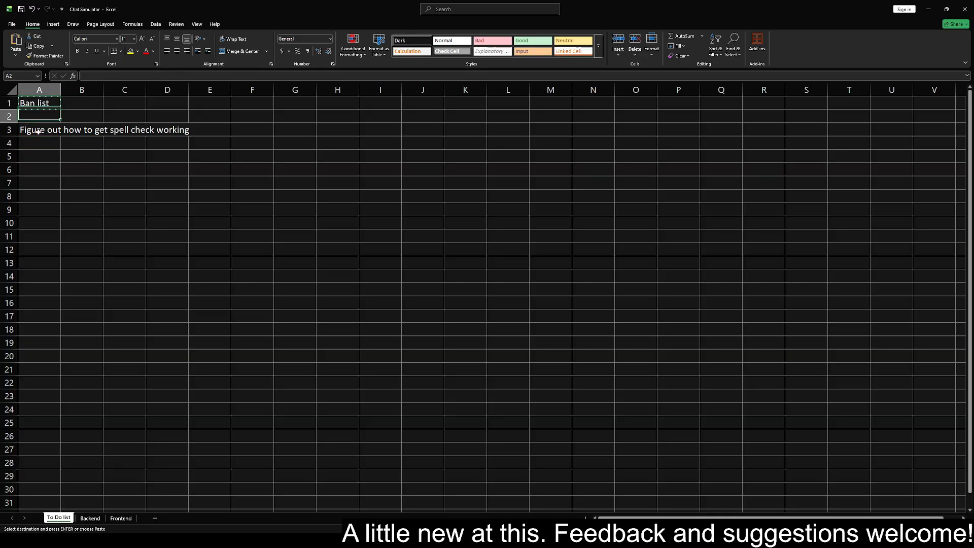
key(ctrl+v)
Move the spell check note from cell A3 to cell A1
key(Up)
key(Up)
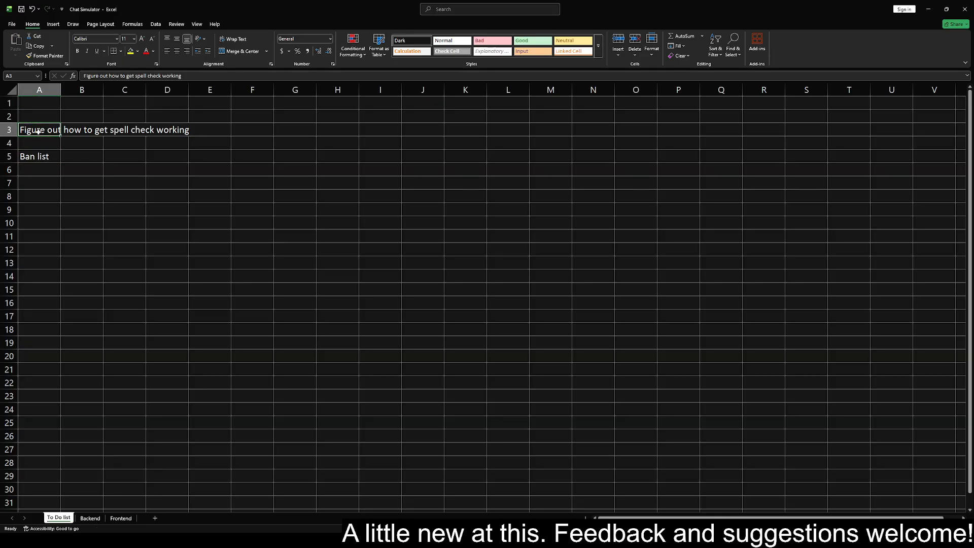
key(ctrl+x)
key(Up)
key(Up)
key(ctrl+v)
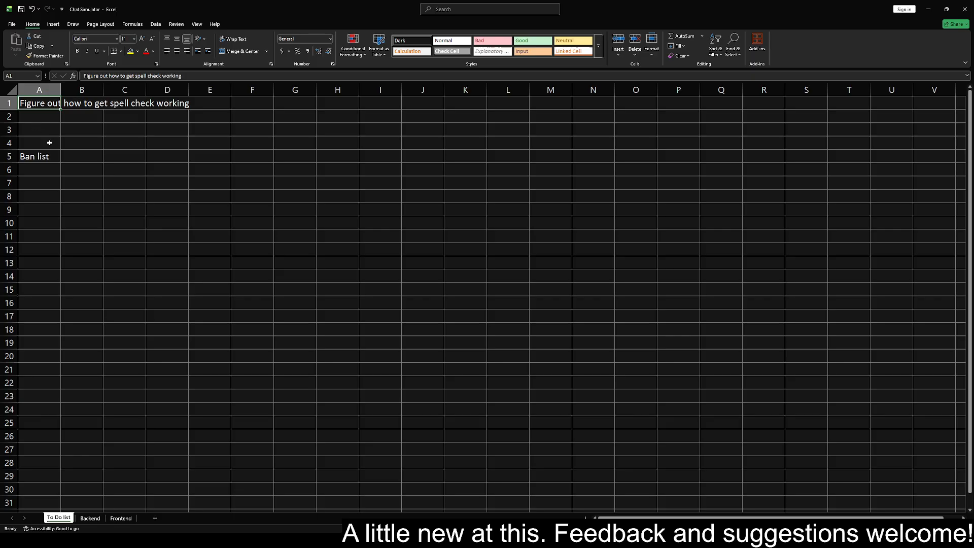
Open the Backend sheet and select empty cell Q2 beside the trigger and name results
click(90, 521)
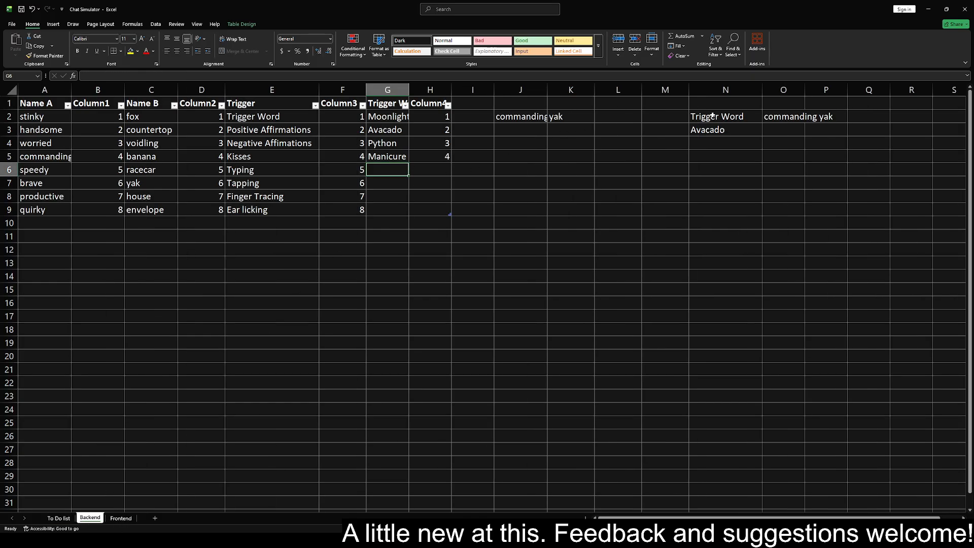
drag(743, 117, 778, 131)
click(741, 118)
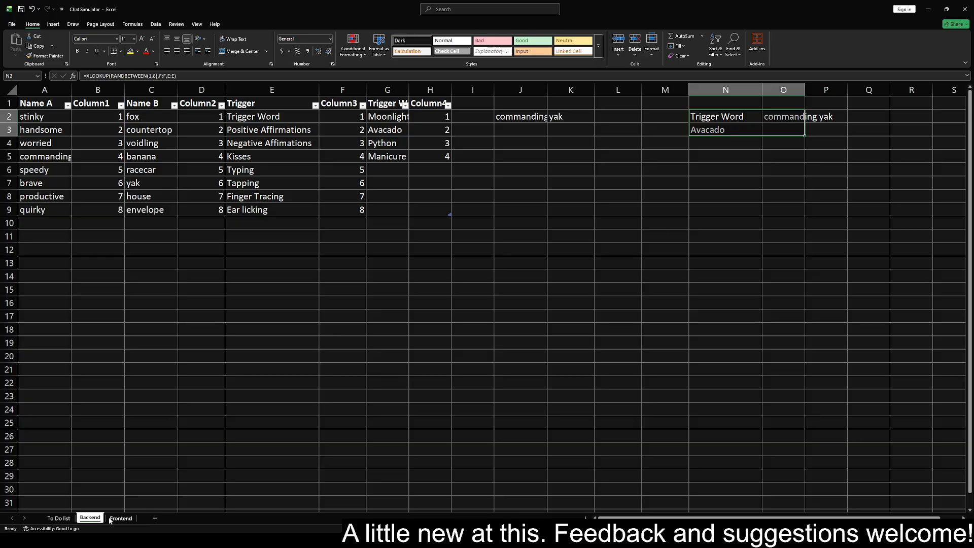
click(868, 104)
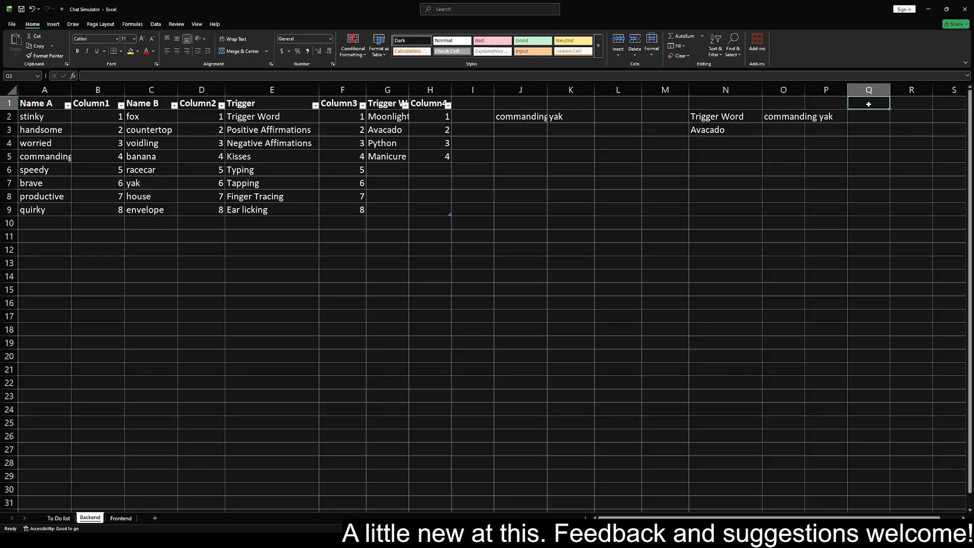
click(864, 120)
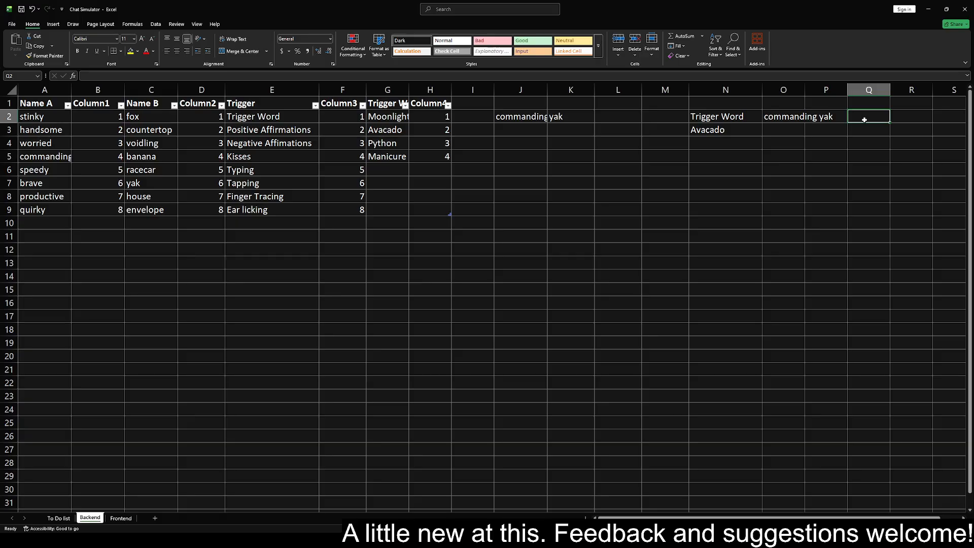
key(Up)
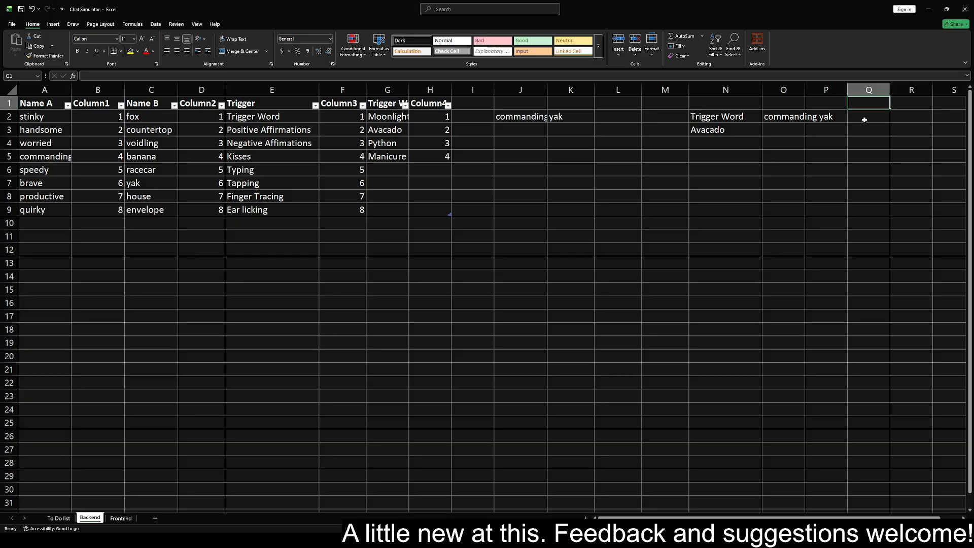
click(865, 120)
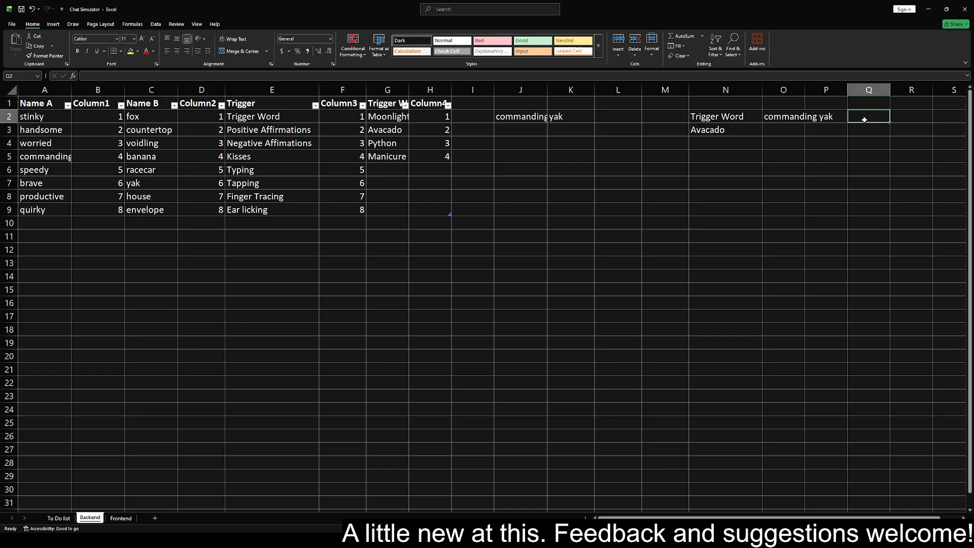
Try to start a formula in Q2 that combines the trigger in N2 with other text, and clear the cell
text(=)
key(Left)
key(Left)
key(Left)
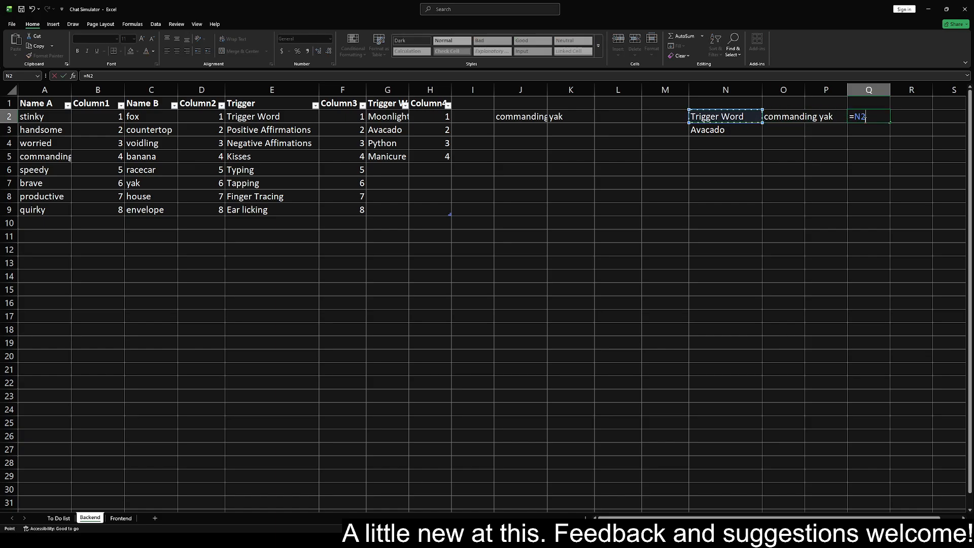
text(+)
key(Right)
key(Left)
key(BackSpace)
key(BackSpace)
text(")
key(Left)
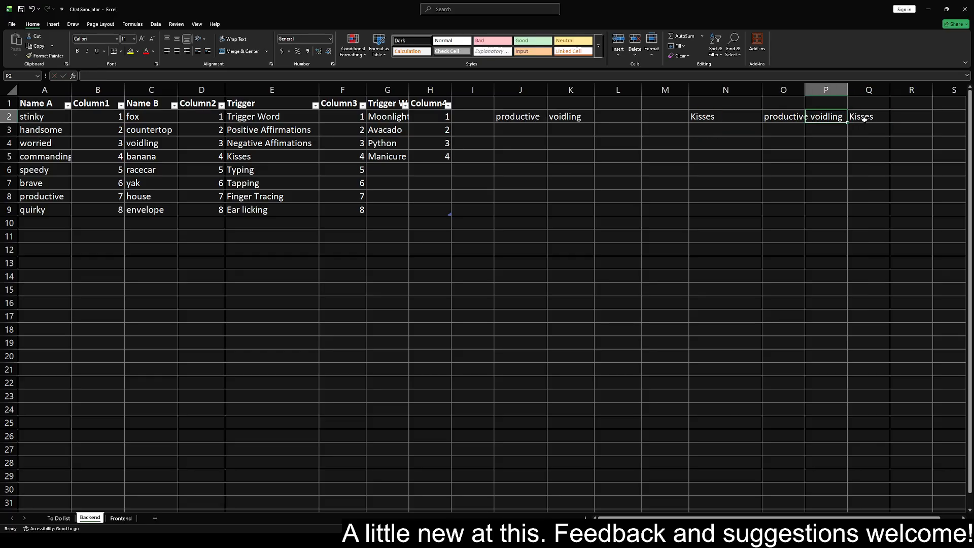
click(864, 119)
key(Delete)
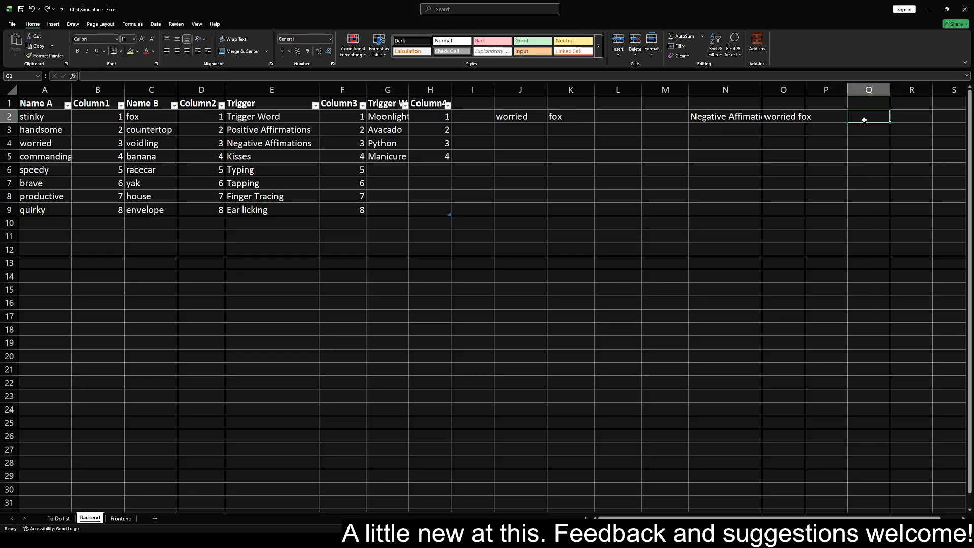
Enter the formula =N2&" for "&O2 in cell Q2 to join the trigger and the name
key(Left)
key(Right)
text(=)
key(Left)
key(Left)
key(Left)
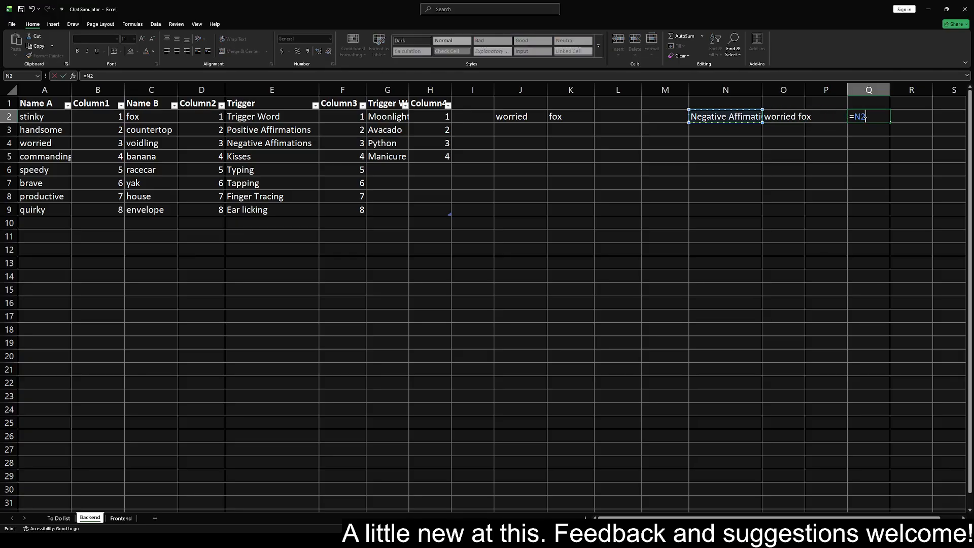
text(&)
text("")
text( for )
text(&)
key(Left)
key(Left)
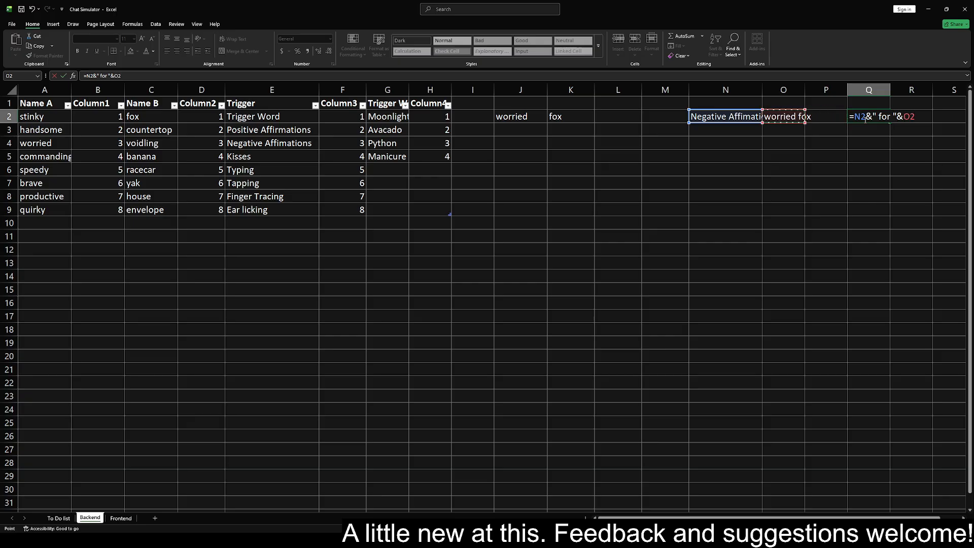
key(Return)
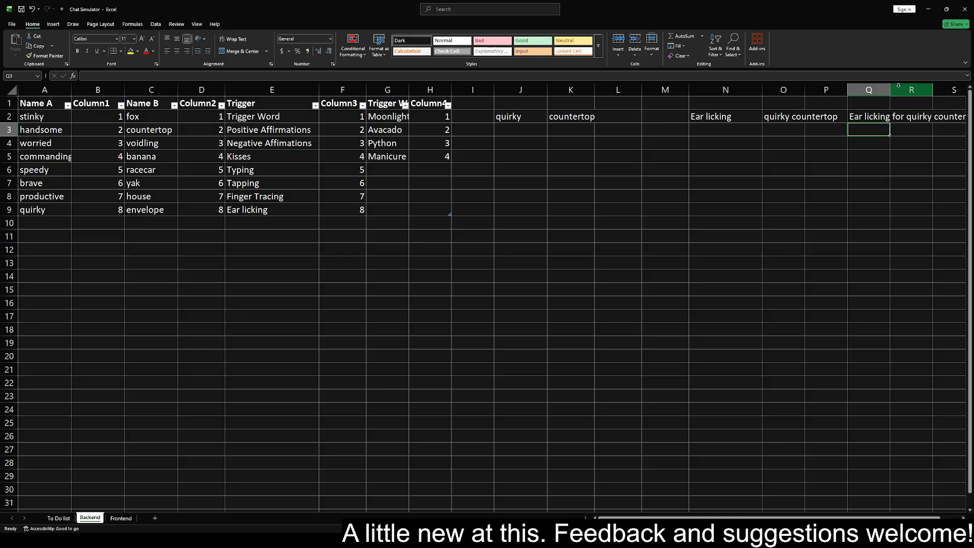
Recalculate the random lookups and review the combined message and its formula in cell Q2
click(876, 117)
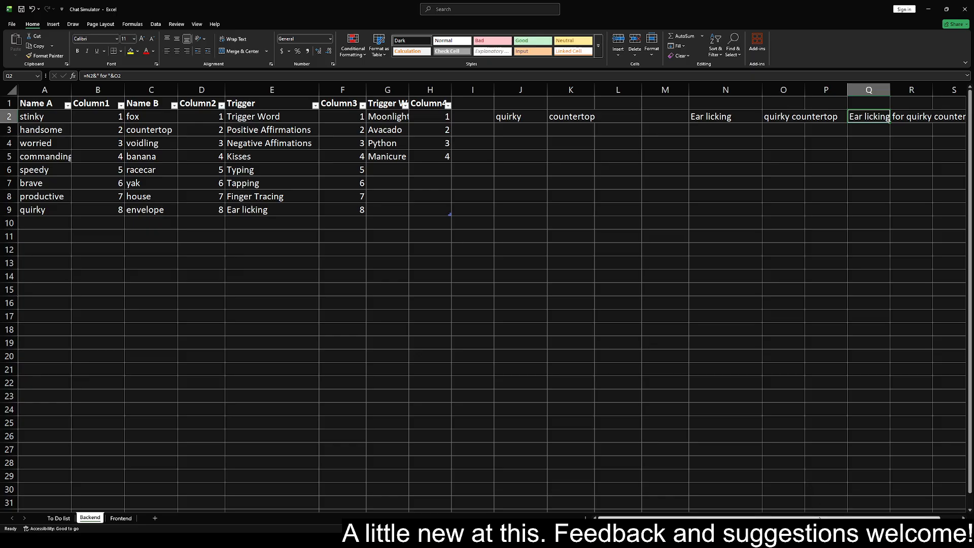
drag(820, 518, 853, 506)
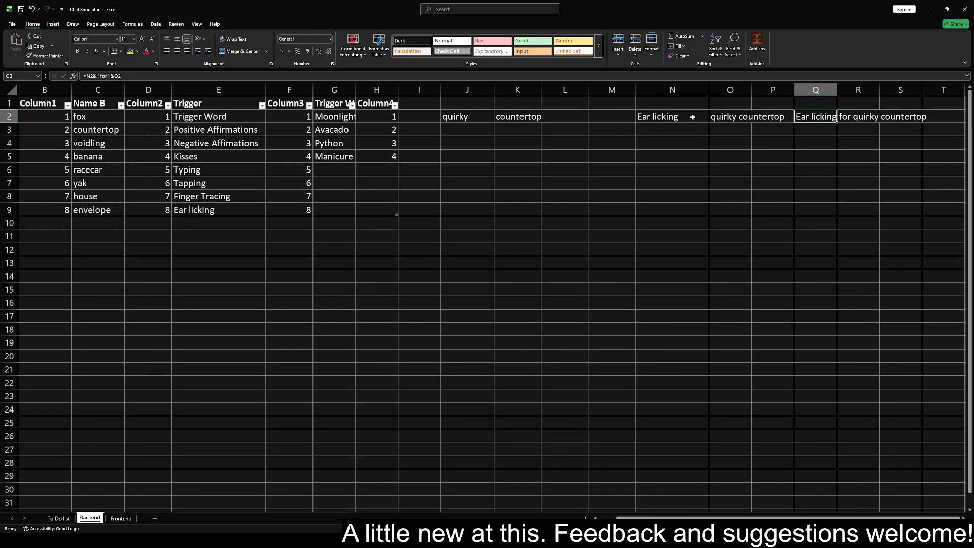
click(721, 133)
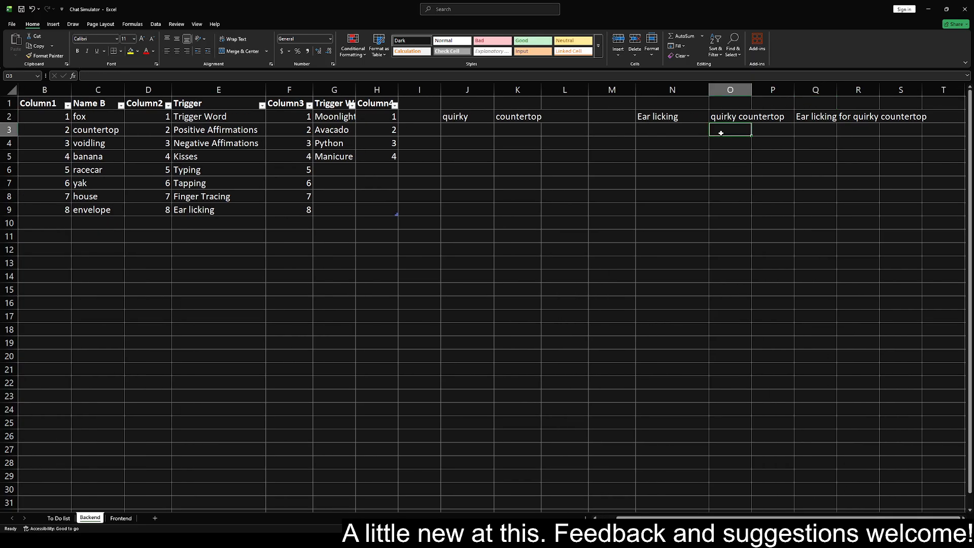
key(F9)
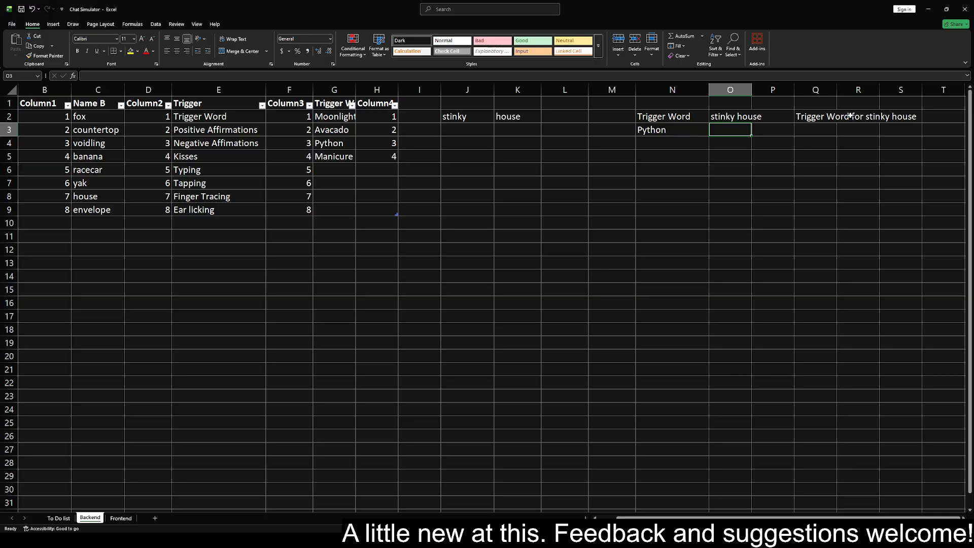
click(818, 117)
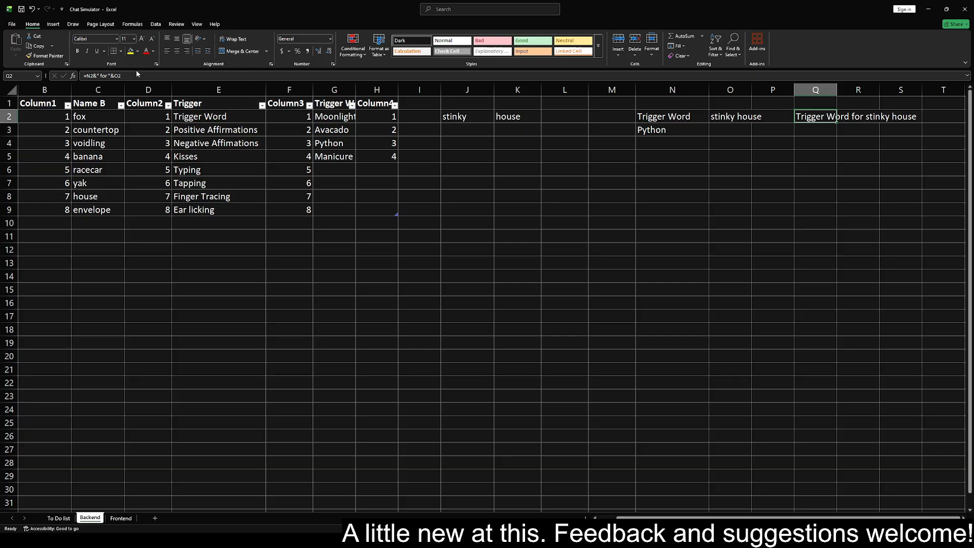
click(107, 75)
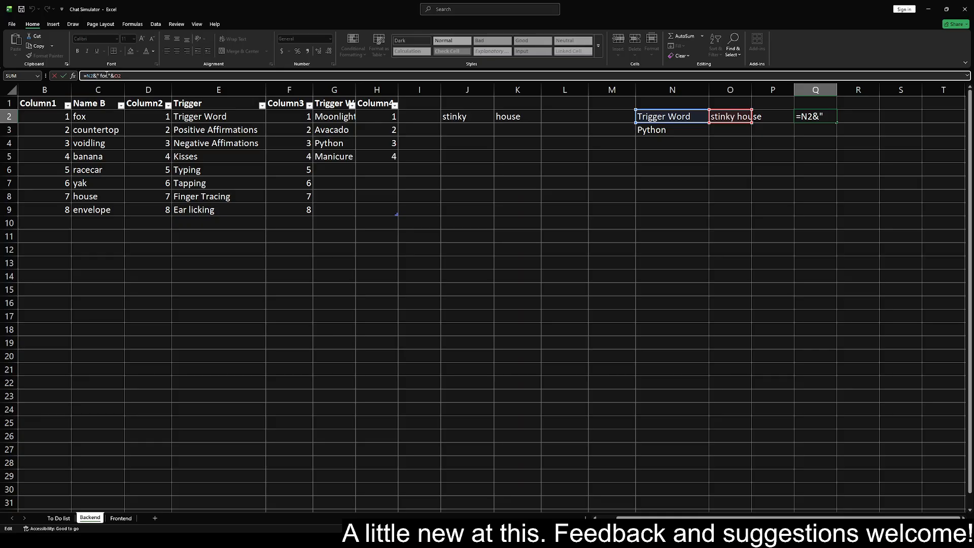
key(ctrl+Return)
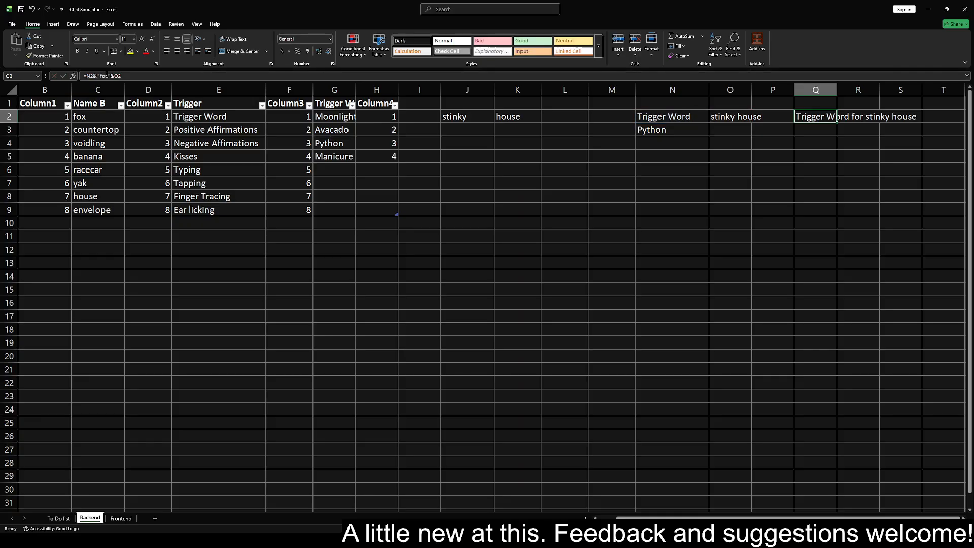
Add the task "Get trigger word into the full redeem statement." in cell A3 of the To Do list sheet
click(59, 518)
click(41, 128)
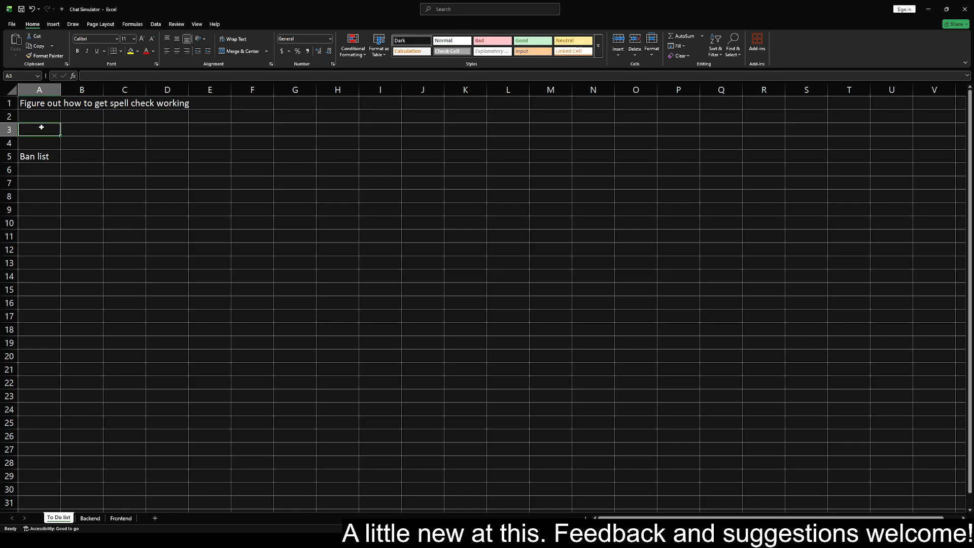
text(Get trigg)
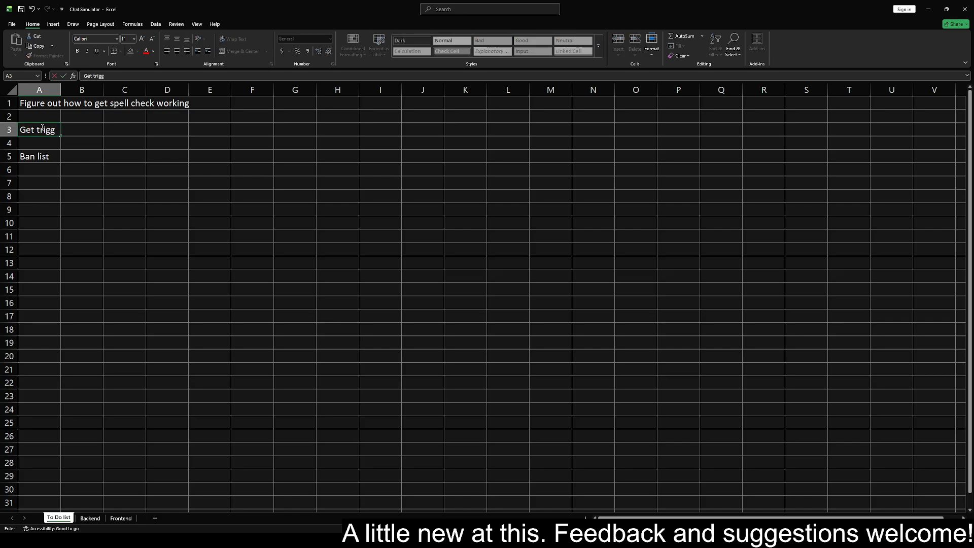
text(er word into the full sa)
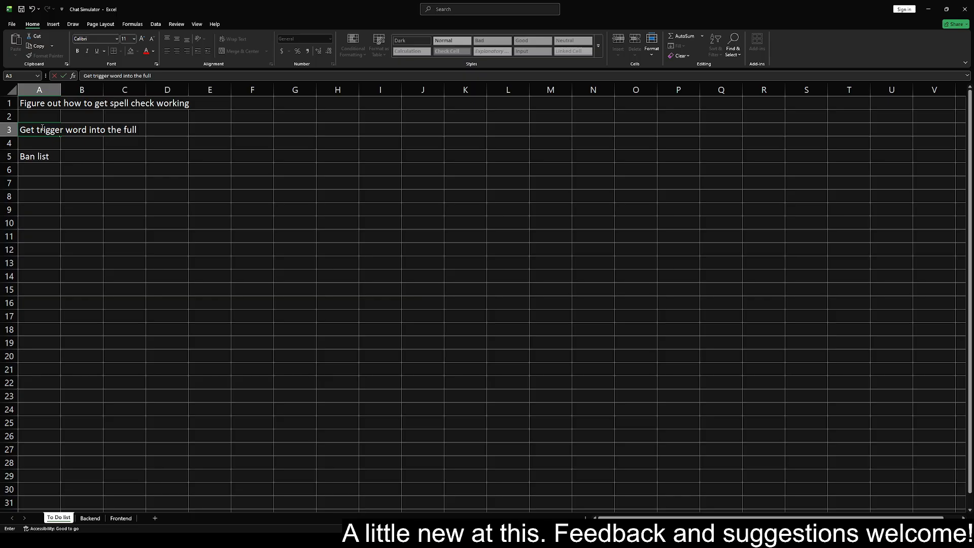
key(BackSpace)
key(BackSpace)
text(reddem)
key(BackSpace)
key(BackSpace)
key(BackSpace)
key(BackSpace)
text(eem statement.)
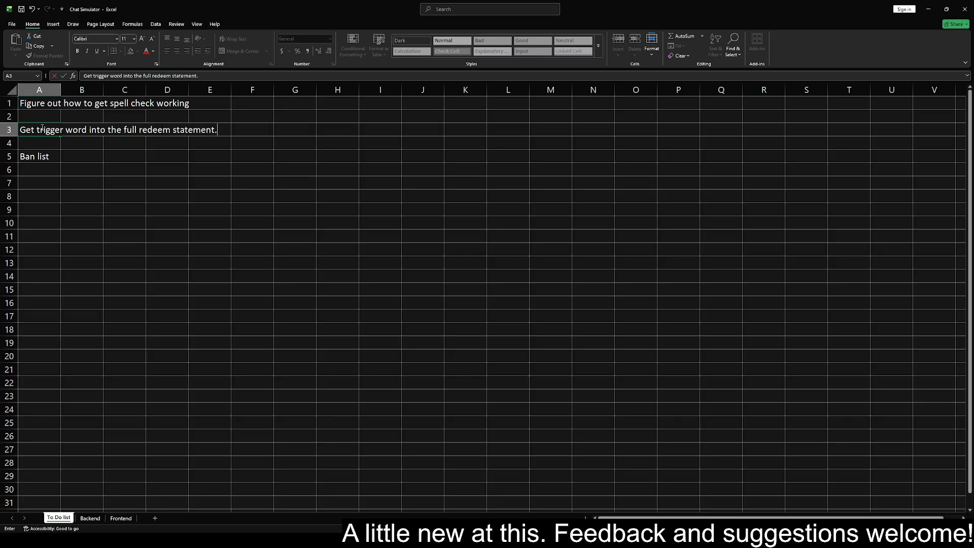
key(ctrl+Return)
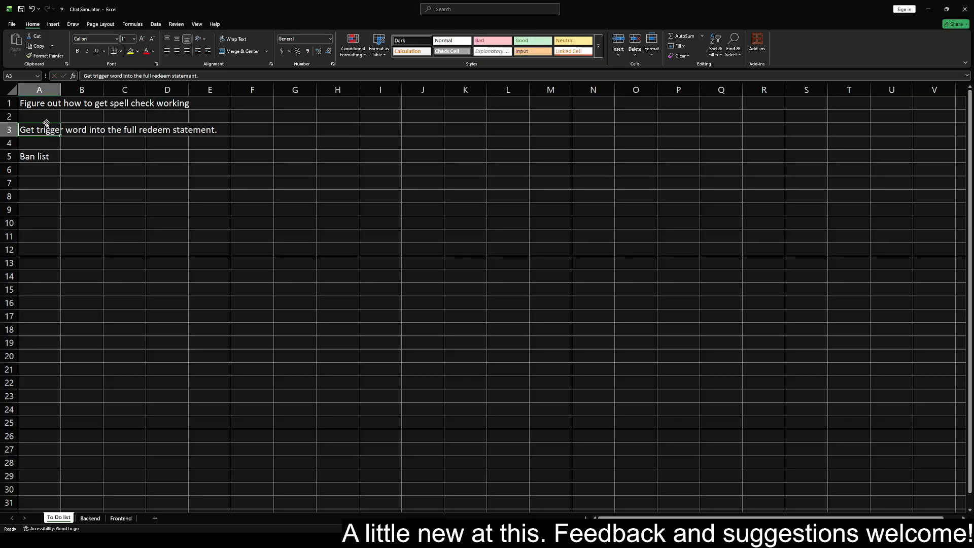
Enter the heading Redeems in cell A1 of the Frontend sheet
click(109, 519)
click(91, 518)
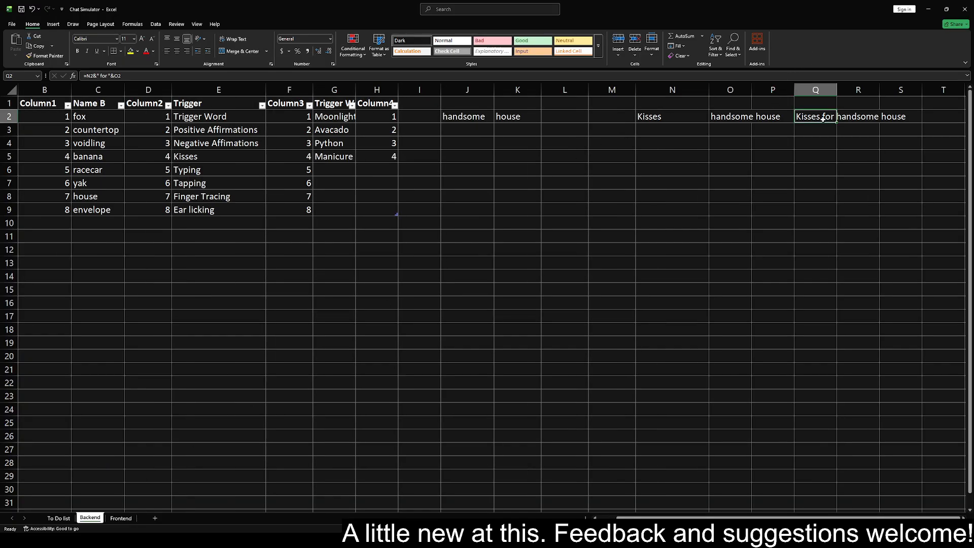
key(ctrl+c)
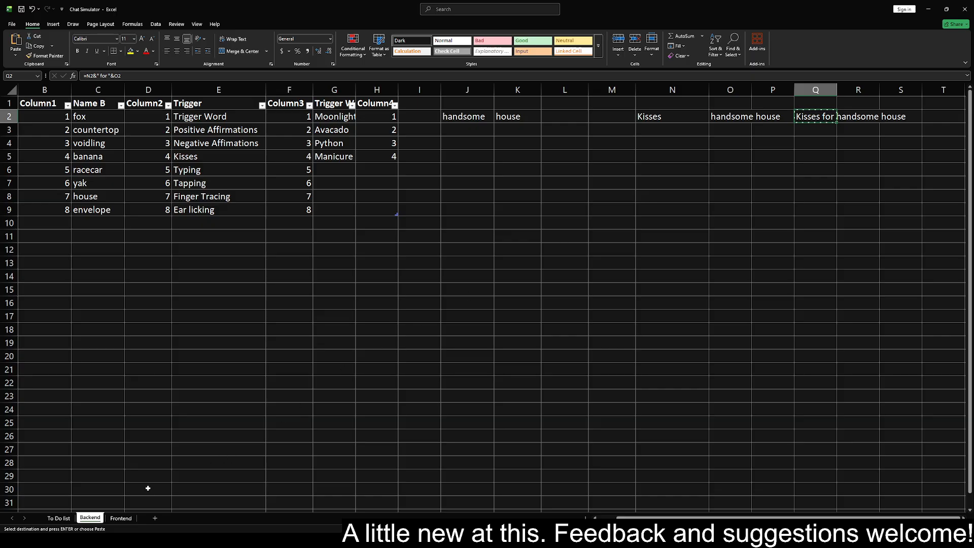
click(121, 518)
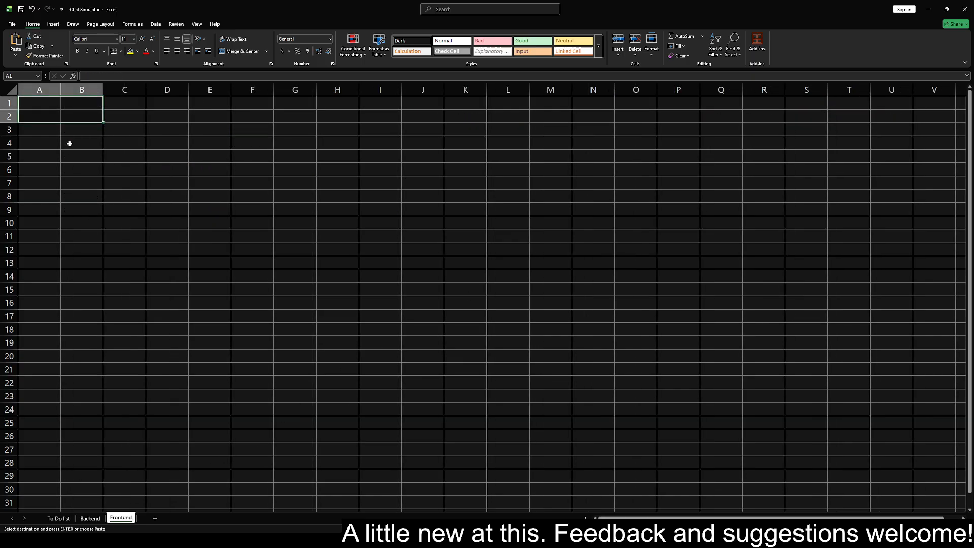
click(43, 105)
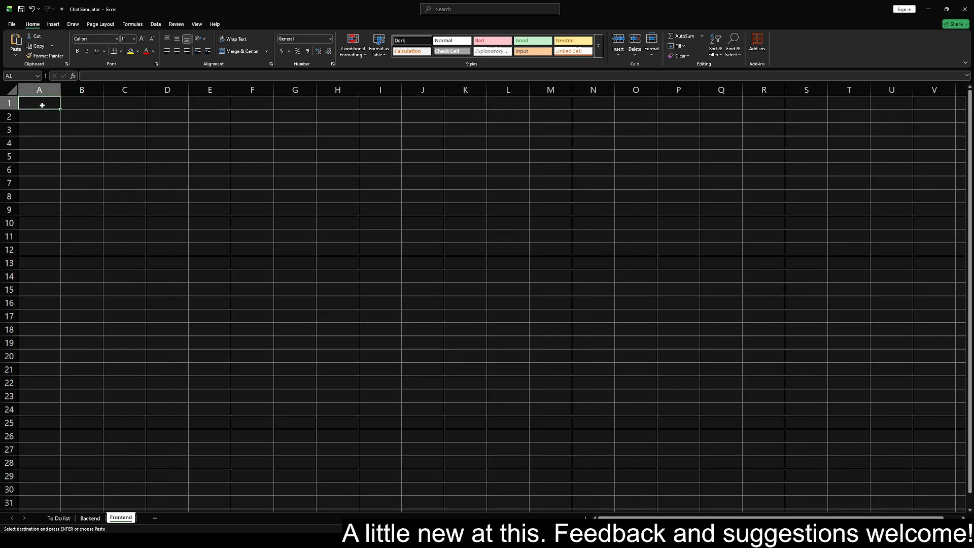
text(Redeems)
key(Return)
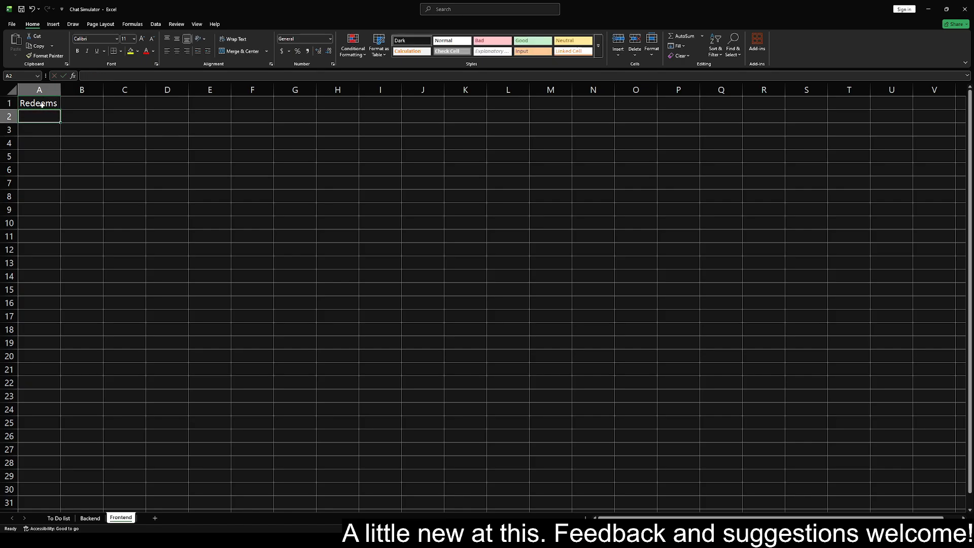
Move the combined message formula from Backend cell Q2 to cell A2 on the Frontend sheet
click(90, 518)
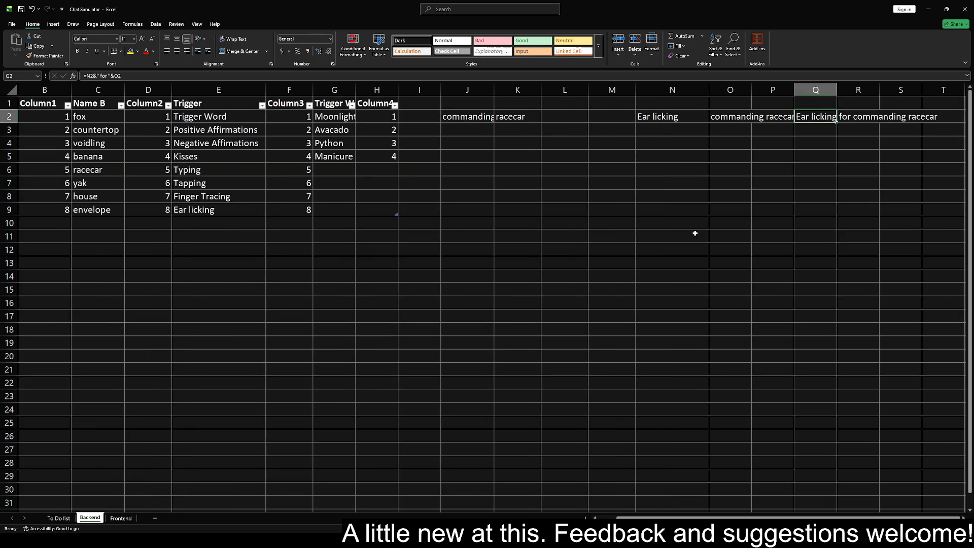
key(ctrl+c)
click(121, 518)
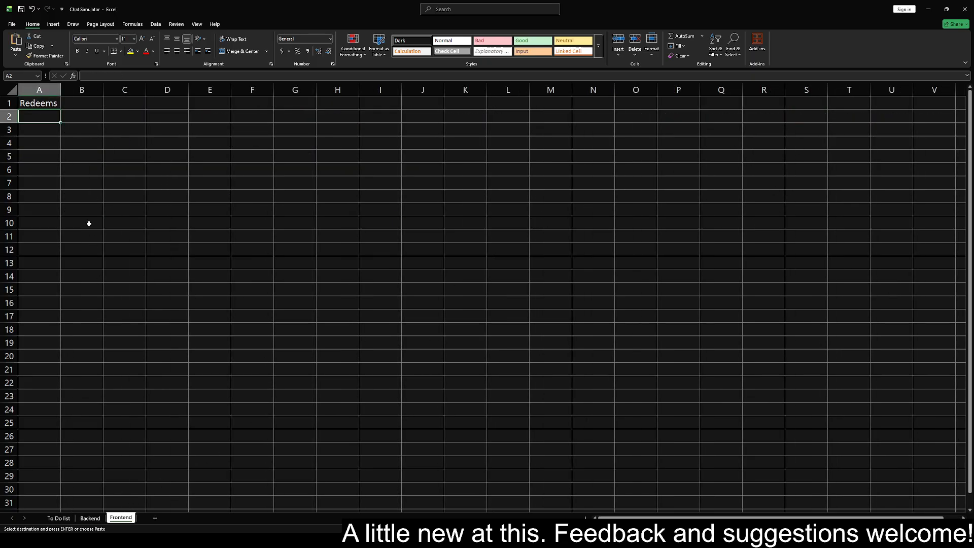
key(Return)
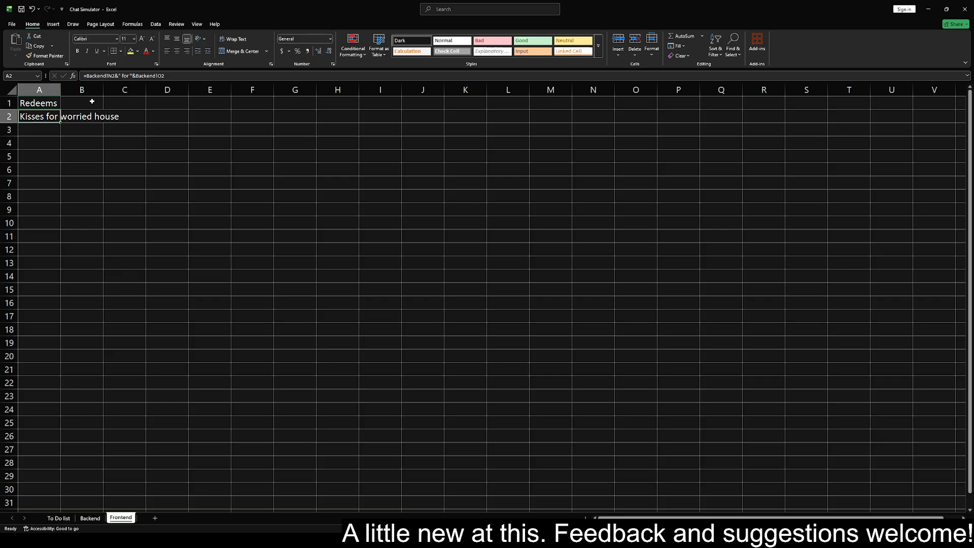
click(43, 133)
click(82, 117)
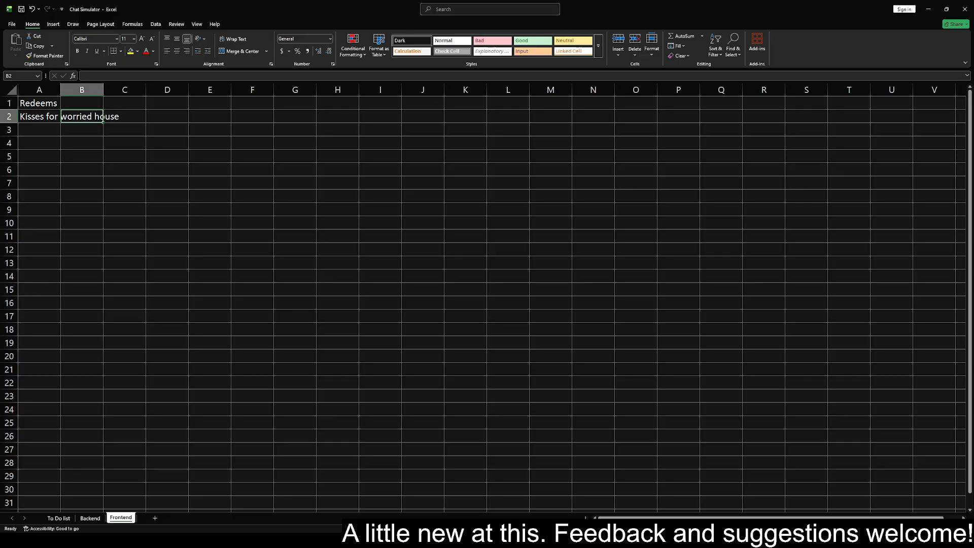
Remove the space between J2 and K2 in the Backend O2 name formula and check the message on the Frontend sheet
click(90, 518)
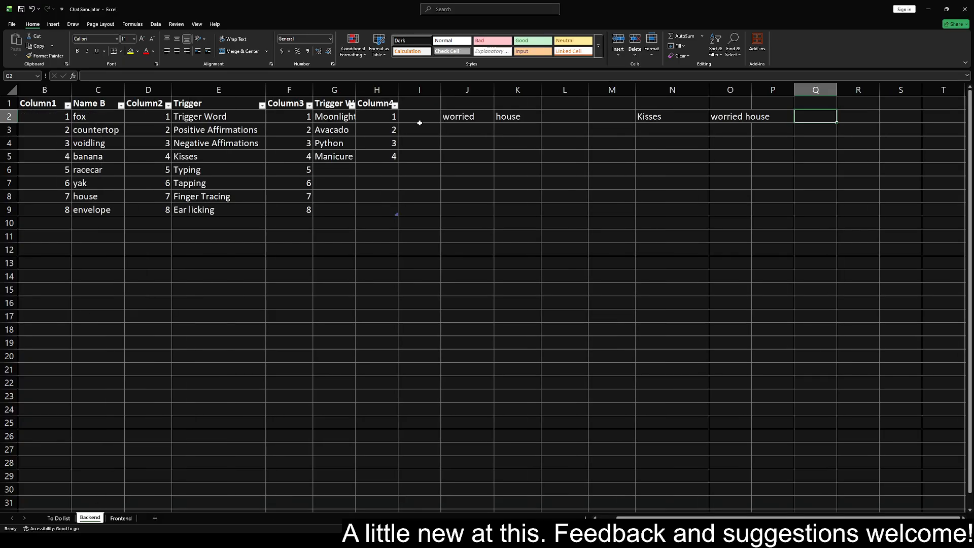
click(718, 118)
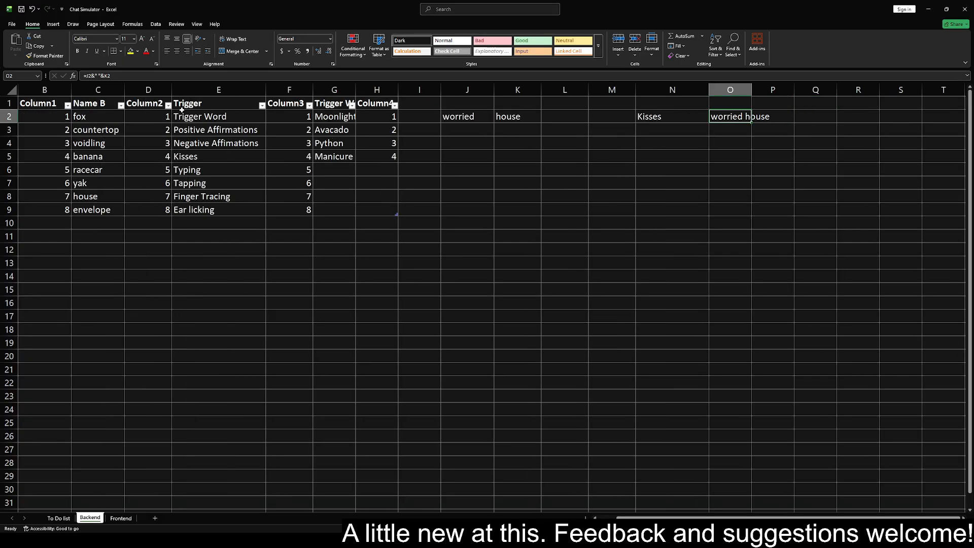
click(102, 75)
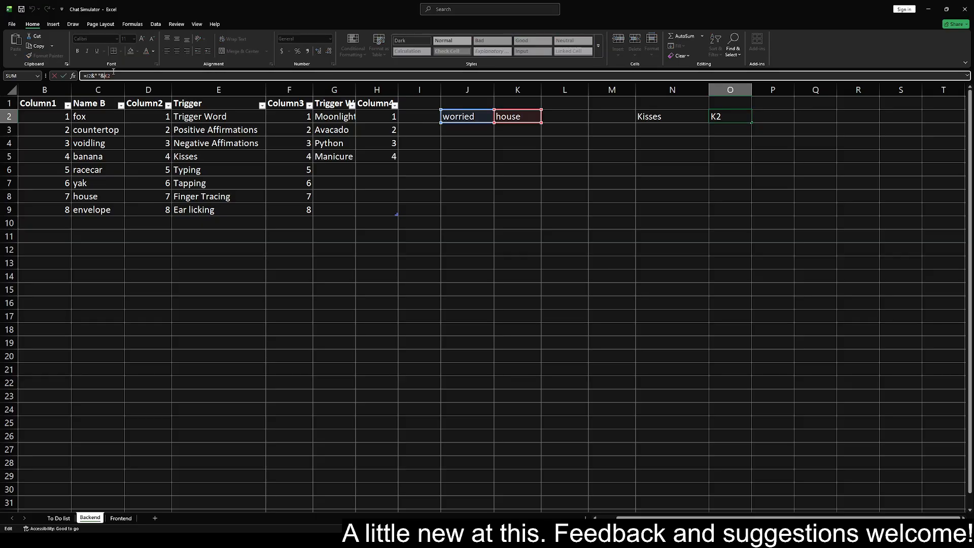
key(BackSpace)
key(BackSpace)
key(BackSpace)
key(BackSpace)
key(Return)
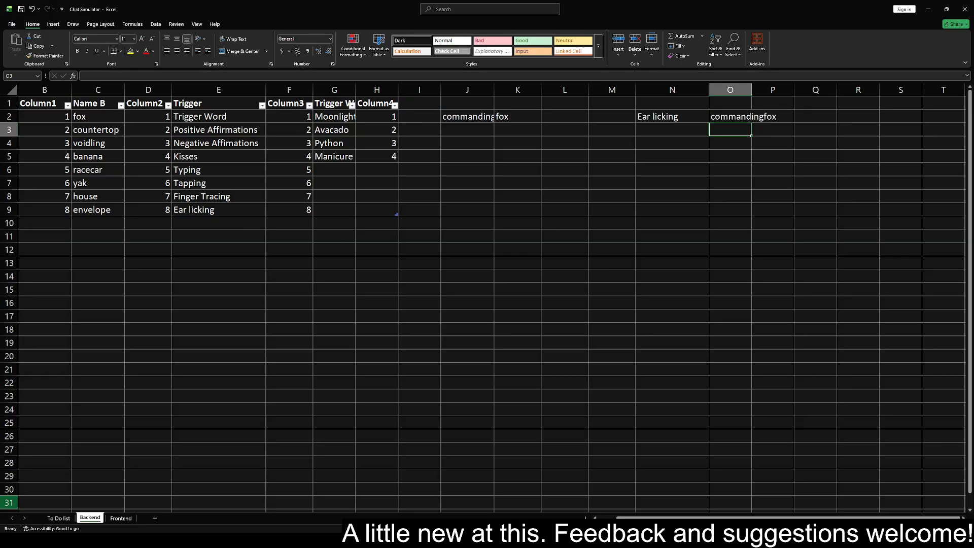
click(128, 518)
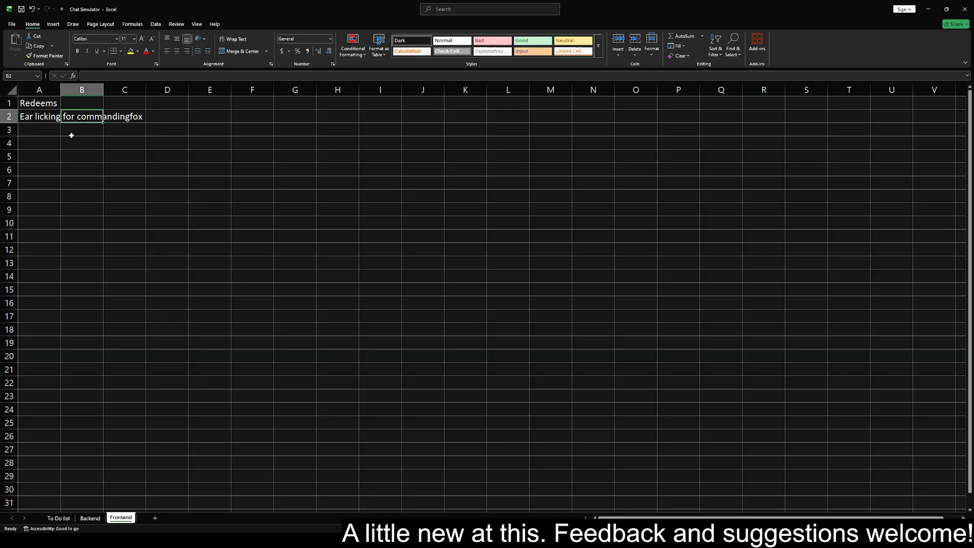
Copy the trigger word IF formula from Backend cell N3 into cell A3 on the Frontend sheet
click(91, 517)
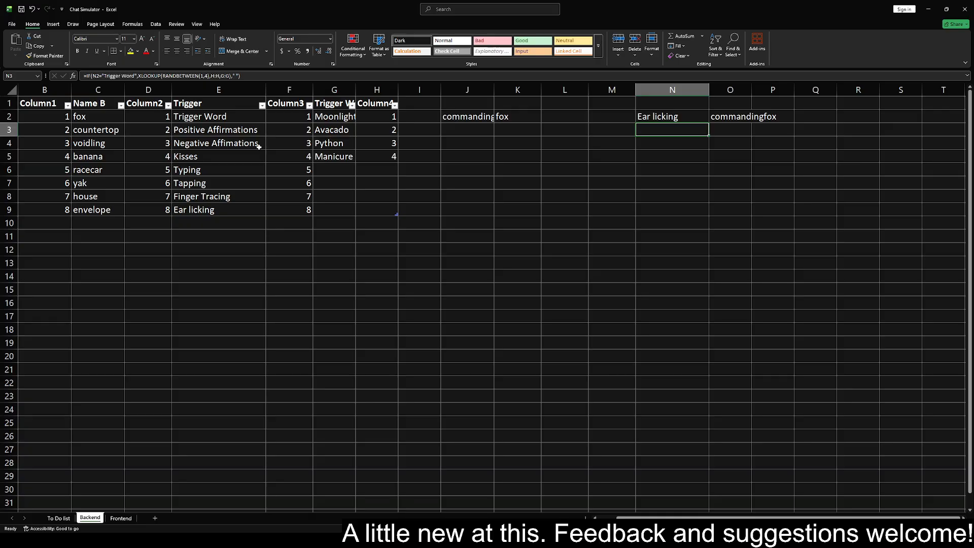
key(ctrl+c)
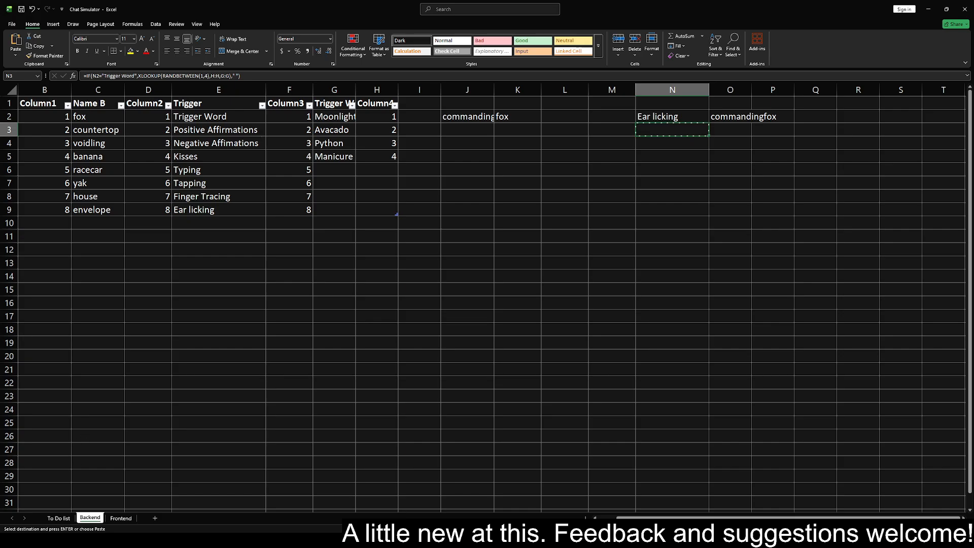
key(ctrl+Page_Down)
click(47, 133)
key(ctrl+v)
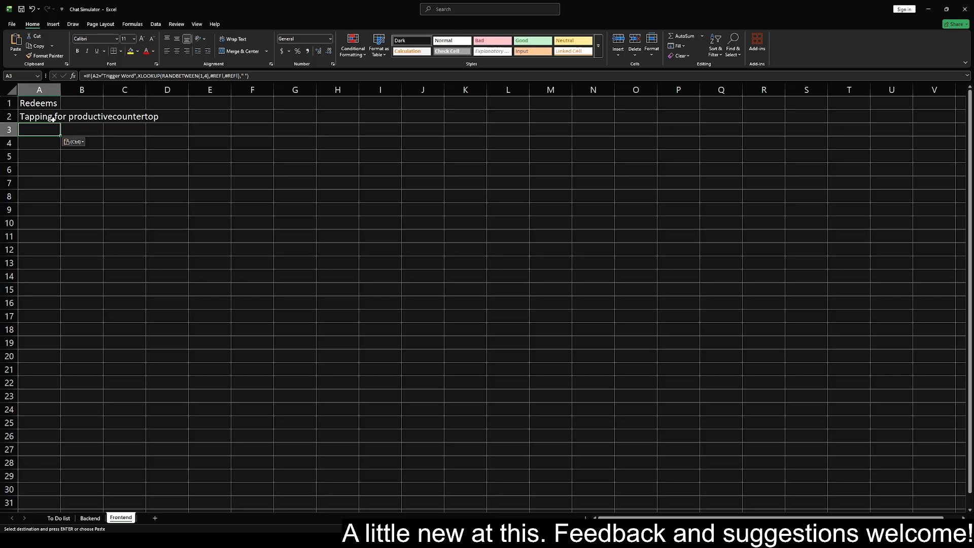
click(89, 517)
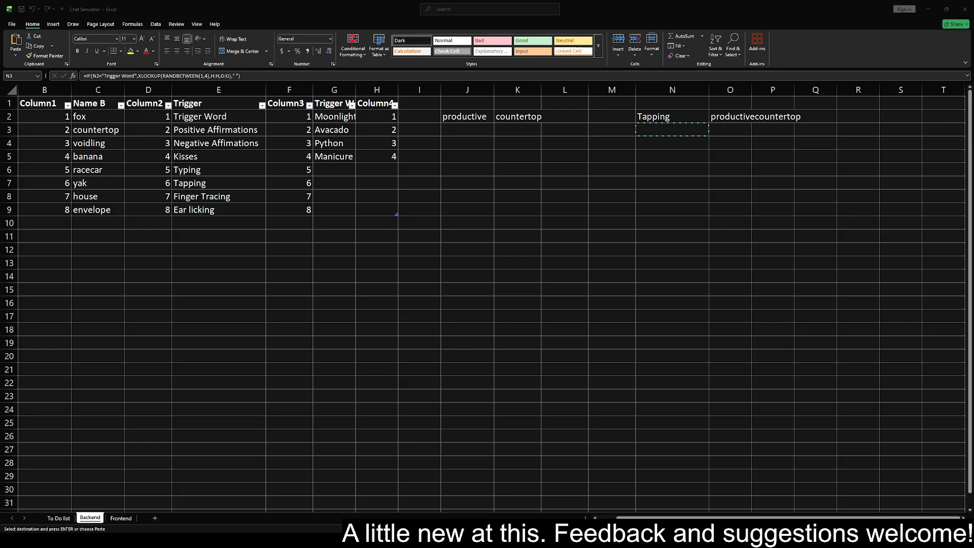
key(alt+Tab)
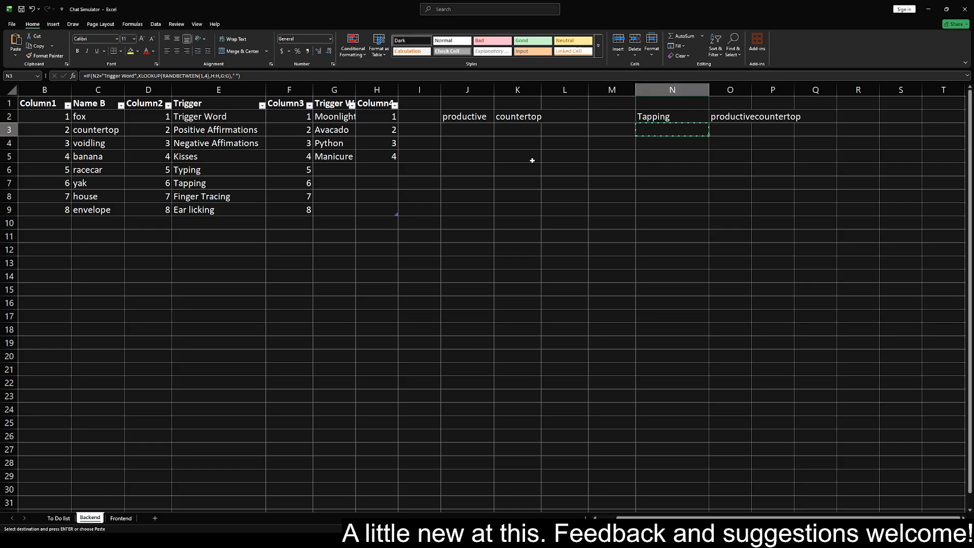
click(248, 76)
drag(249, 76, 83, 76)
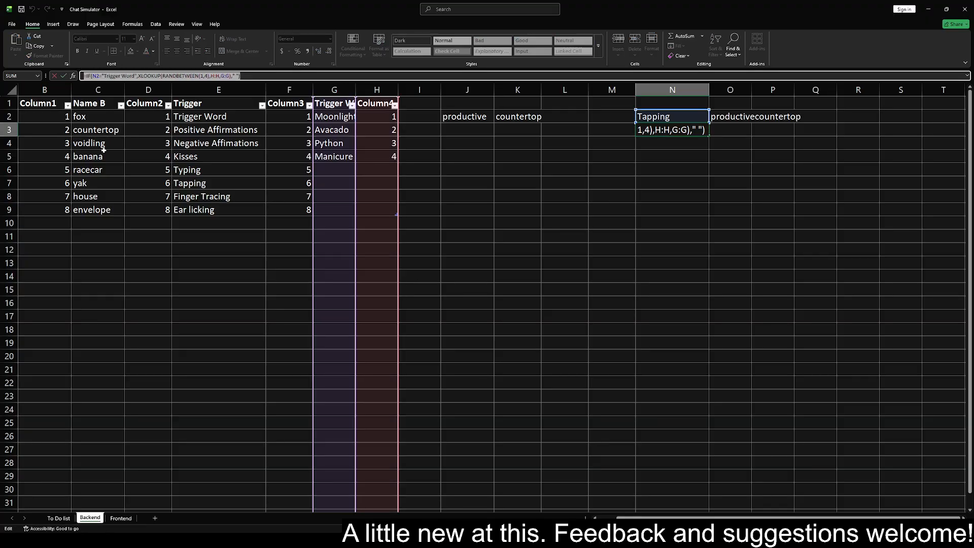
key(ctrl+c)
click(120, 518)
click(41, 131)
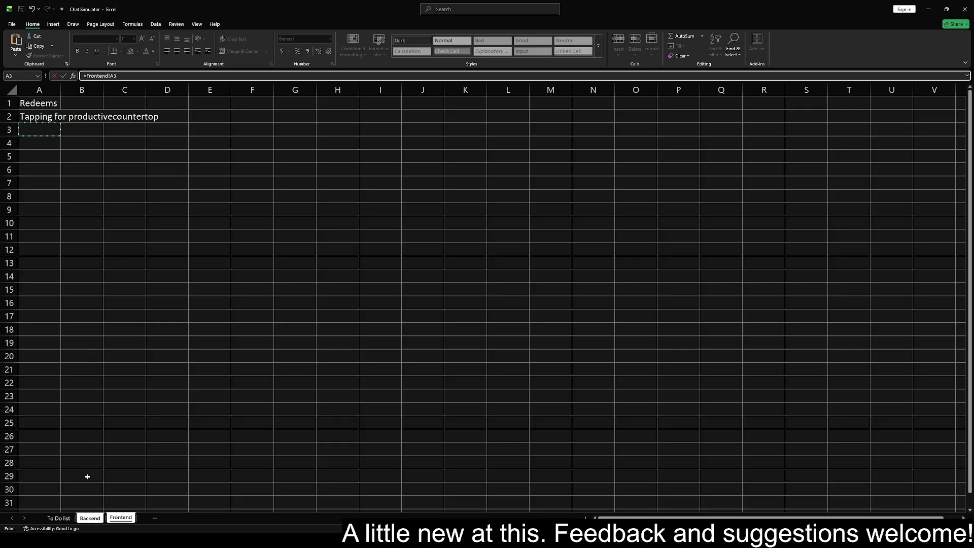
click(90, 518)
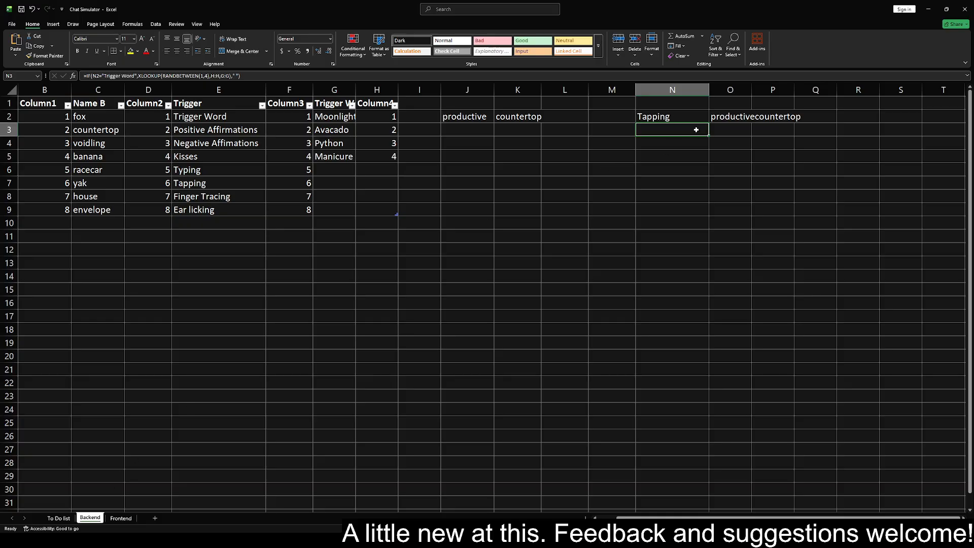
Try to replace the formula in Frontend cell A3 with the exact formula text from Backend cell N3, and cancel the edit
click(253, 75)
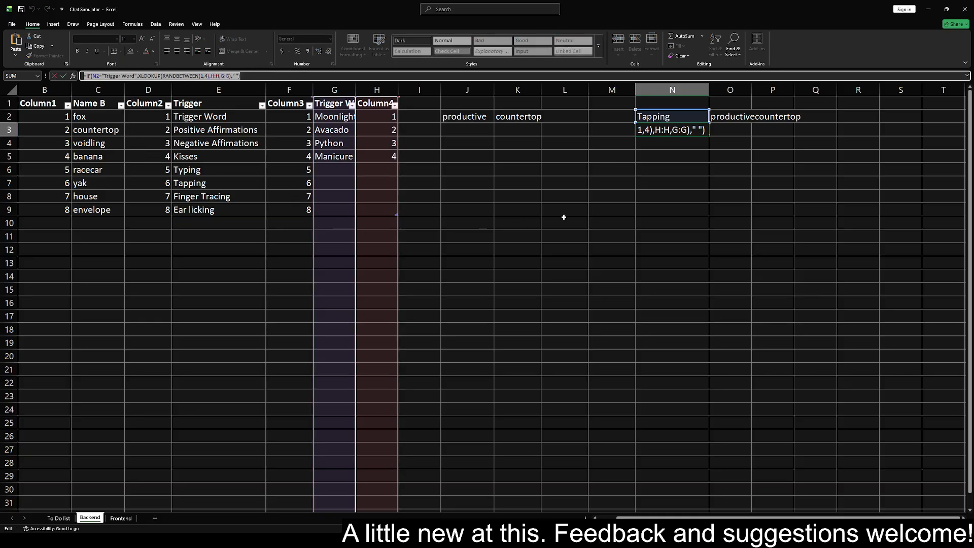
click(619, 214)
key(Escape)
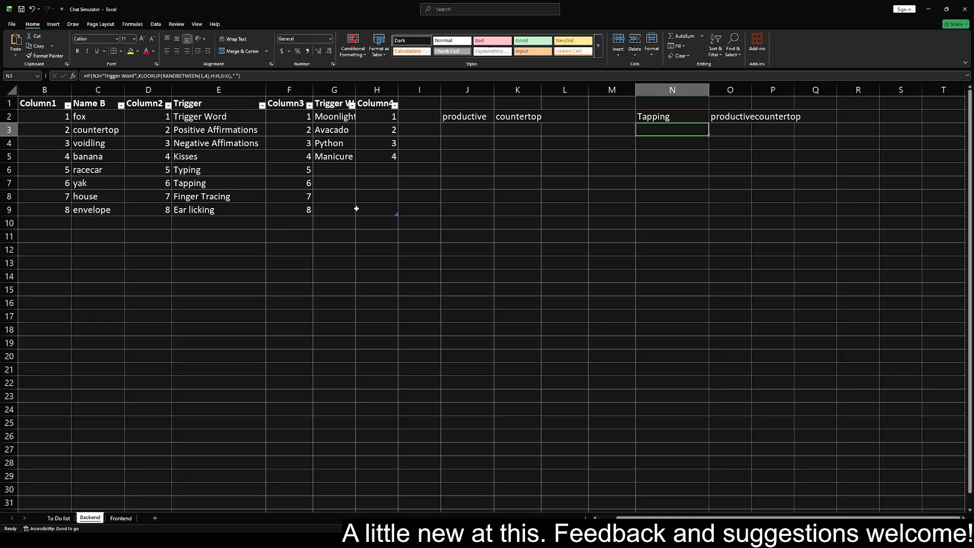
click(121, 518)
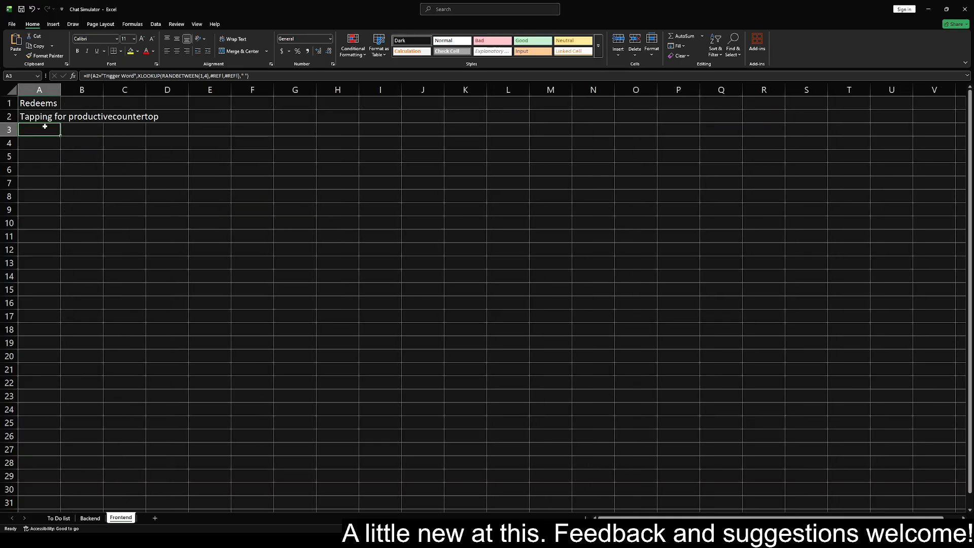
drag(268, 77, 73, 67)
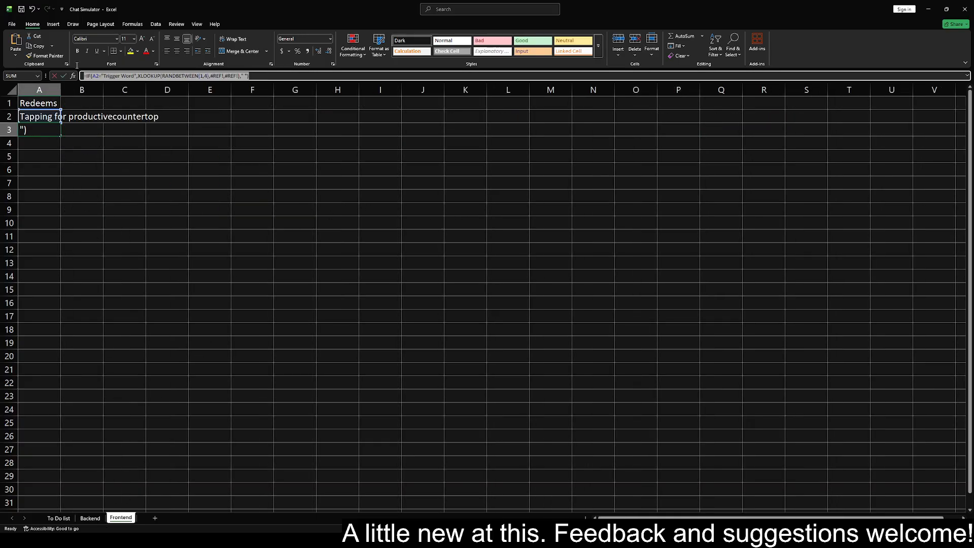
key(ctrl+v)
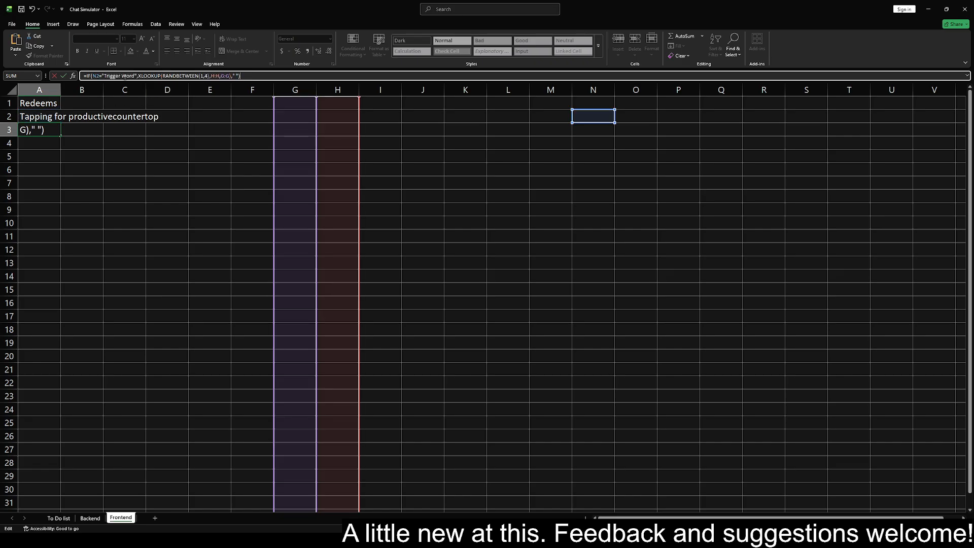
click(101, 76)
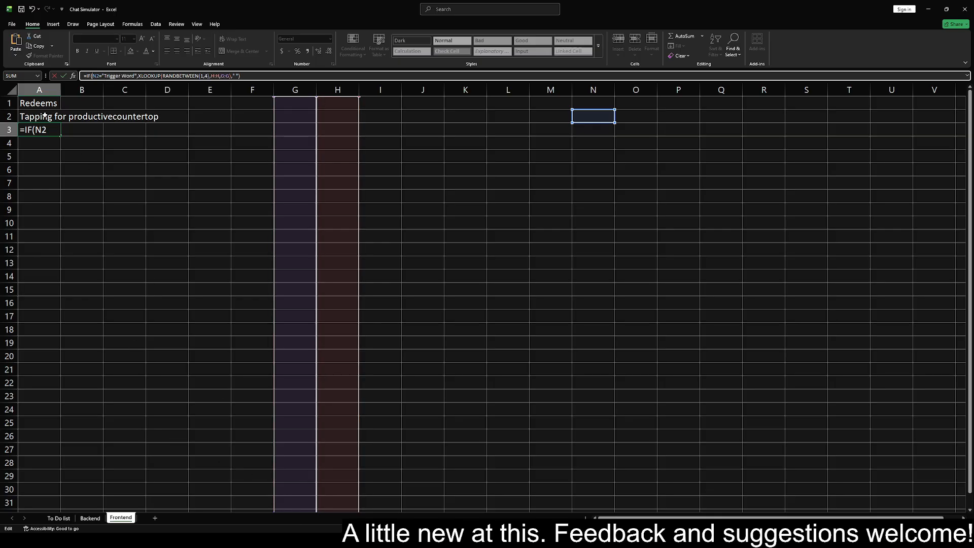
click(90, 172)
key(Escape)
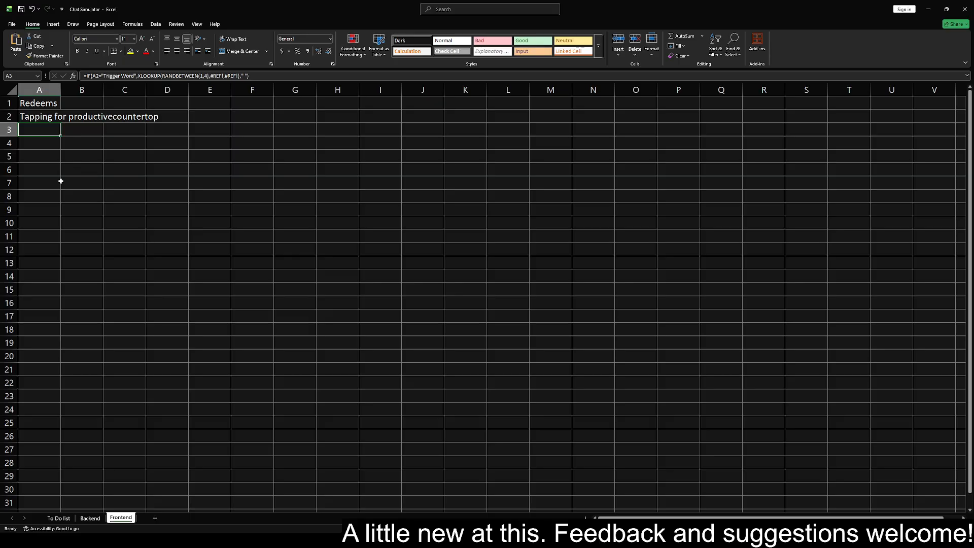
In the IF formula in Frontend cell A3, prefix the A2 reference in the logical test with Backend!
click(47, 117)
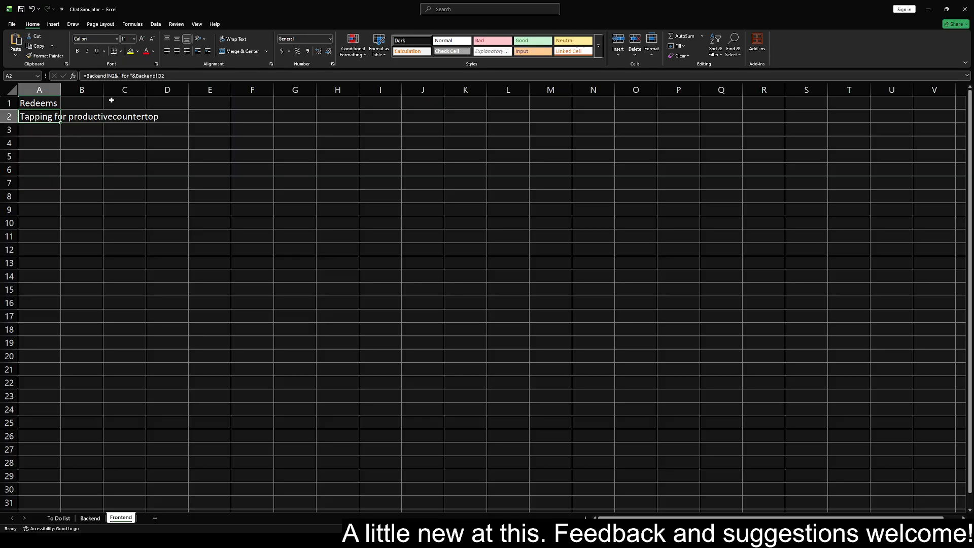
click(44, 130)
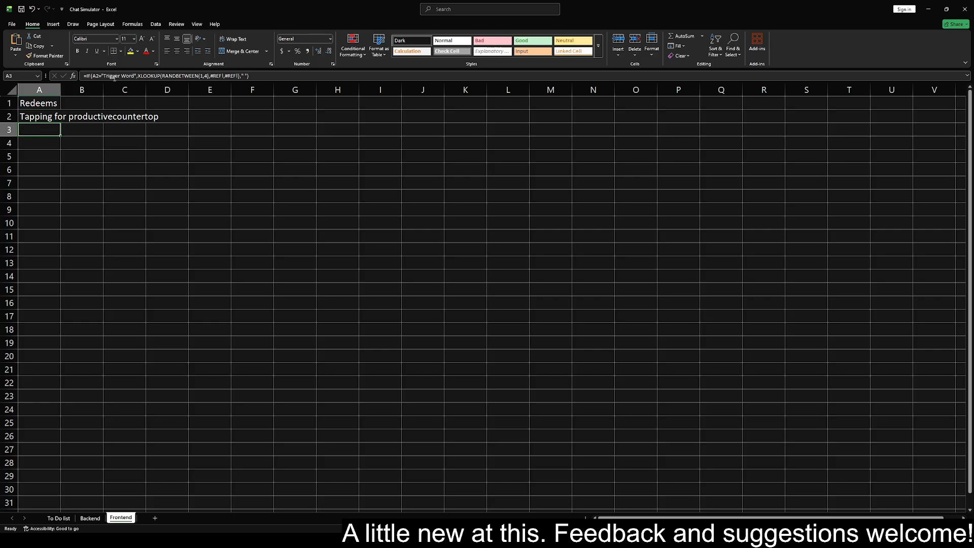
click(96, 75)
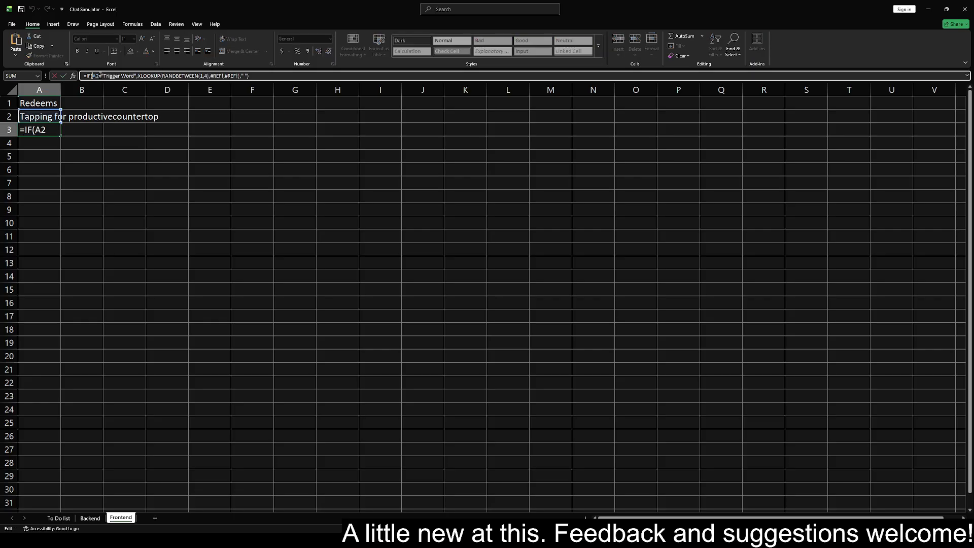
text(Back)
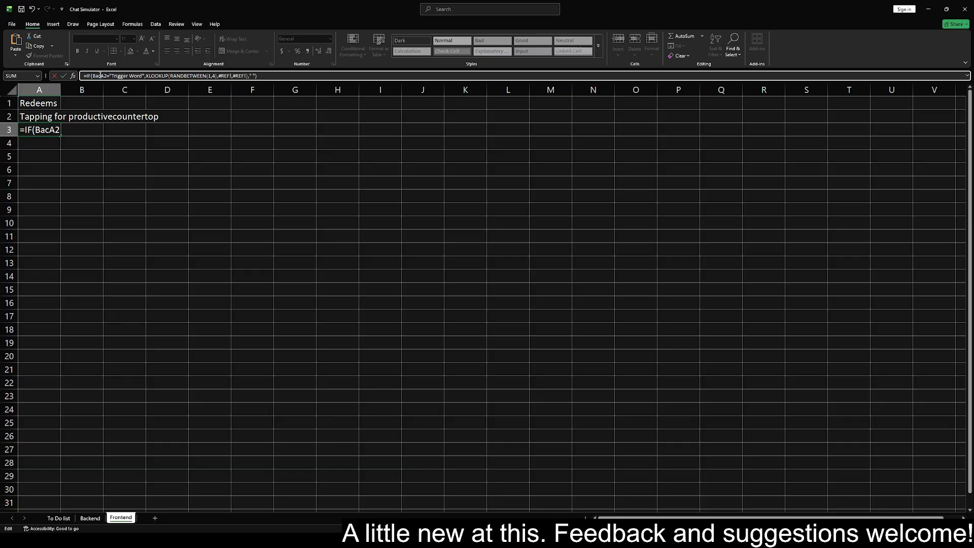
text(end!)
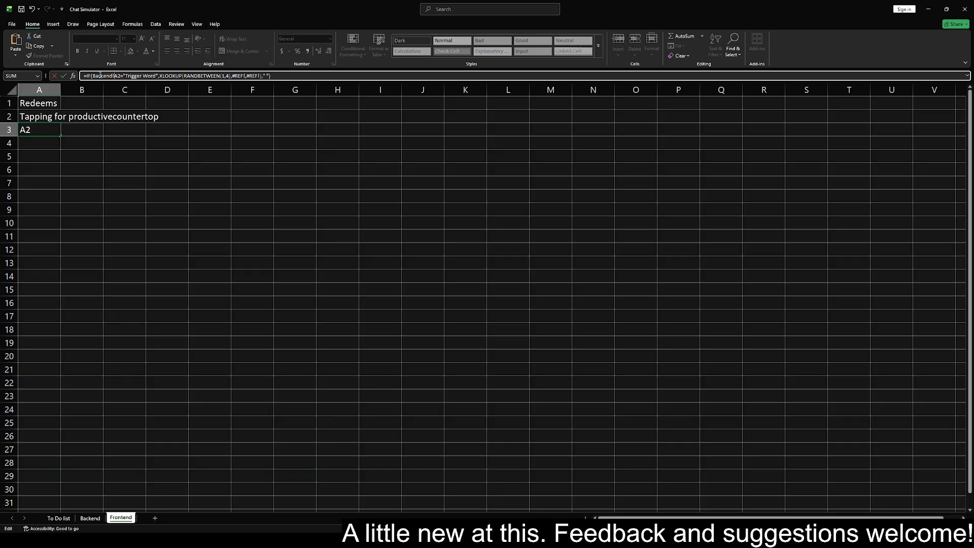
Replace the XLOOKUP's first #REF! argument in the A3 formula with Backend!H!:Backend!H!, reusing copied sheet reference text
key(shift+Left)
key(shift+Left)
key(shift+Left)
key(shift+Left)
key(shift+Left)
key(shift+Left)
key(shift+Left)
key(shift+Left)
key(Right)
key(Right)
key(Right)
key(Right)
key(Right)
key(Right)
key(Right)
key(Right)
key(Right)
key(Right)
key(Right)
key(Right)
key(Right)
key(Right)
key(Right)
key(Right)
key(Right)
key(Right)
key(Right)
key(Right)
key(Right)
key(Right)
key(Right)
key(Right)
key(Right)
key(Right)
key(Right)
key(Right)
key(Right)
key(Right)
key(Right)
key(Right)
key(Right)
key(Right)
key(Right)
key(Right)
key(BackSpace)
key(BackSpace)
key(BackSpace)
text(Backend!)
text(:)
text(H)
key(BackSpace)
text(:)
key(shift+Left)
key(shift+Left)
key(shift+Left)
key(shift+Left)
key(shift+Left)
key(shift+Left)
key(shift+Left)
key(shift+Left)
key(shift+Left)
key(shift+Left)
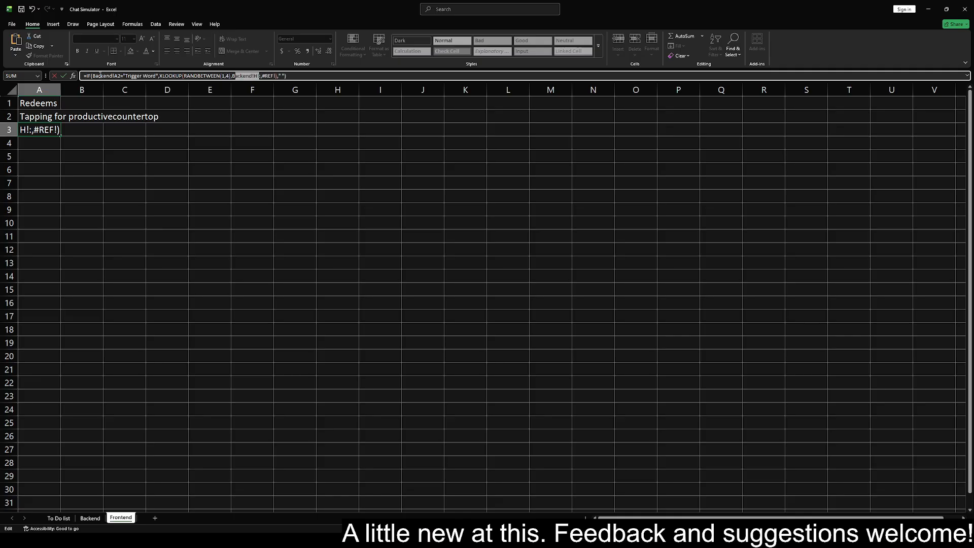
key(Right)
key(ctrl+v)
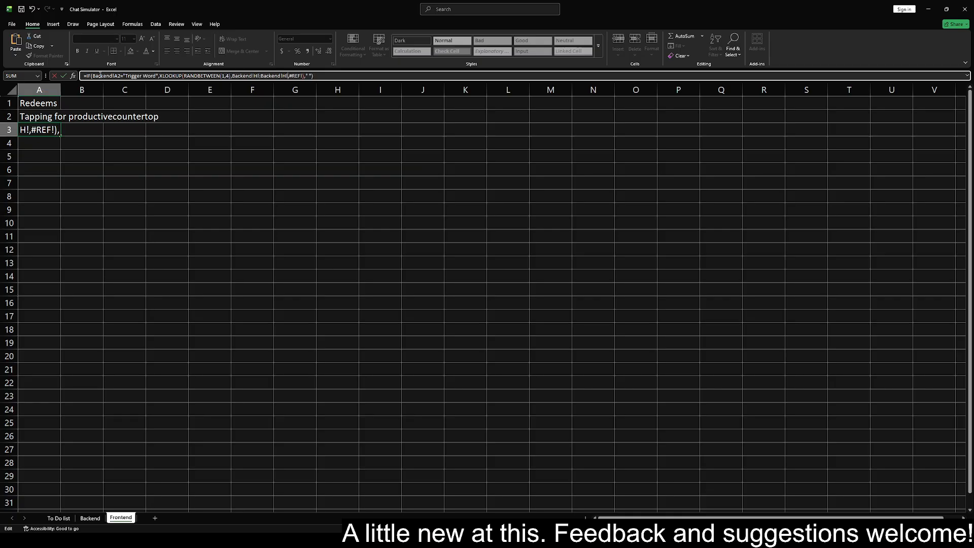
Replace the XLOOKUP's remaining #REF! argument with a copy of the Backend!H!:Backend!H! lookup range text
key(BackSpace)
key(BackSpace)
key(BackSpace)
key(BackSpace)
key(BackSpace)
key(shift+Left)
key(shift+Left)
key(shift+Left)
key(shift+Left)
key(shift+Left)
key(shift+Left)
key(shift+Left)
key(shift+Left)
key(shift+Left)
key(shift+Left)
key(shift+Left)
key(shift+Left)
key(shift+Left)
key(shift+Left)
key(shift+Left)
key(shift+Left)
key(shift+Left)
key(shift+Left)
key(shift+Left)
key(shift+Left)
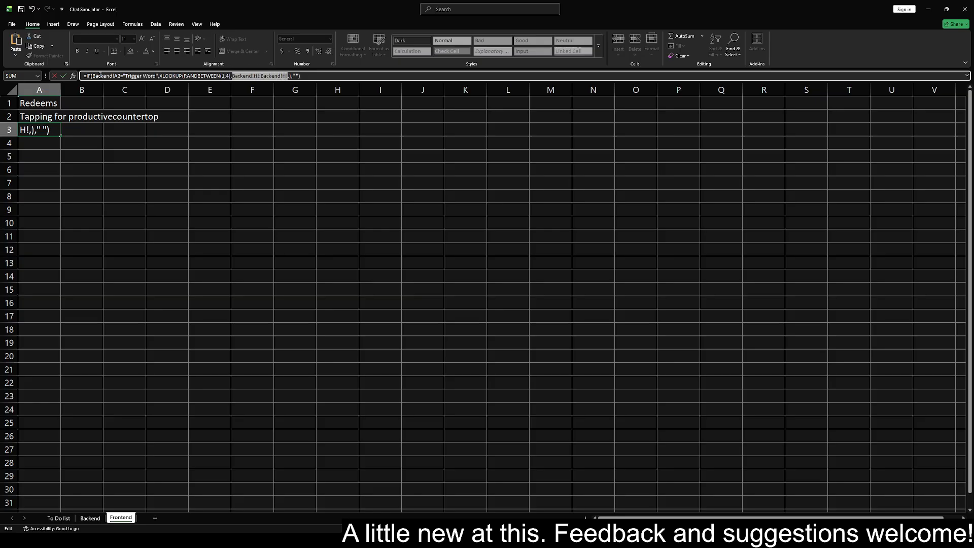
key(Right)
key(ctrl+v)
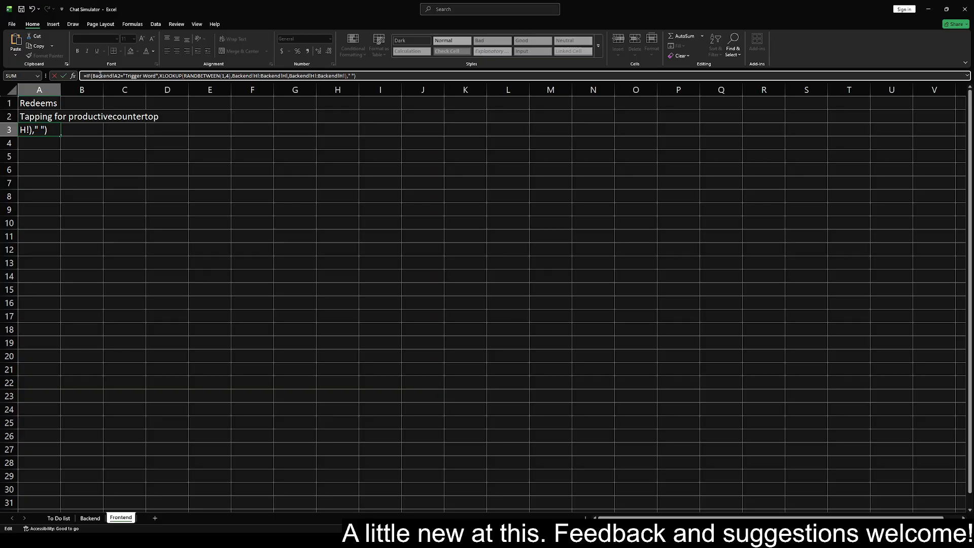
Change the XLOOKUP's return range in the Frontend A3 formula to columns I and J of Backend
key(Left)
key(Left)
key(Left)
key(Left)
key(Left)
key(Left)
key(Left)
key(Left)
key(Left)
key(Left)
key(Left)
key(BackSpace)
key(BackSpace)
text(J!)
key(End)
key(BackSpace)
key(BackSpace)
text(I!J)
key(BackSpace)
Remove the stray exclamation marks after the column letters in the XLOOKUP ranges of the A3 formula
key(Left)
key(Left)
key(Left)
key(Left)
key(Left)
key(Left)
key(Left)
key(Left)
key(Left)
key(BackSpace)
key(Left)
key(Left)
key(Left)
key(Left)
key(Left)
key(Left)
key(Left)
key(Left)
key(Left)
key(Left)
key(BackSpace)
key(Left)
key(Left)
key(Left)
key(Left)
key(Left)
key(Left)
key(Left)
key(Left)
key(Left)
key(Left)
key(BackSpace)
key(Left)
key(Left)
key(Left)
key(Left)
key(Left)
key(Left)
key(Left)
key(Left)
Copy the entire edited formula text from Frontend cell A3 and cancel the cell edit
key(End)
key(shift+Left)
key(shift+Left)
key(shift+Left)
key(shift+Left)
key(shift+Left)
key(shift+Left)
key(shift+Left)
key(shift+Left)
key(shift+Left)
key(shift+Left)
key(shift+Left)
key(shift+Left)
key(shift+Left)
key(shift+Left)
key(shift+Left)
key(shift+Left)
key(shift+Left)
key(shift+Left)
key(shift+Left)
key(shift+Left)
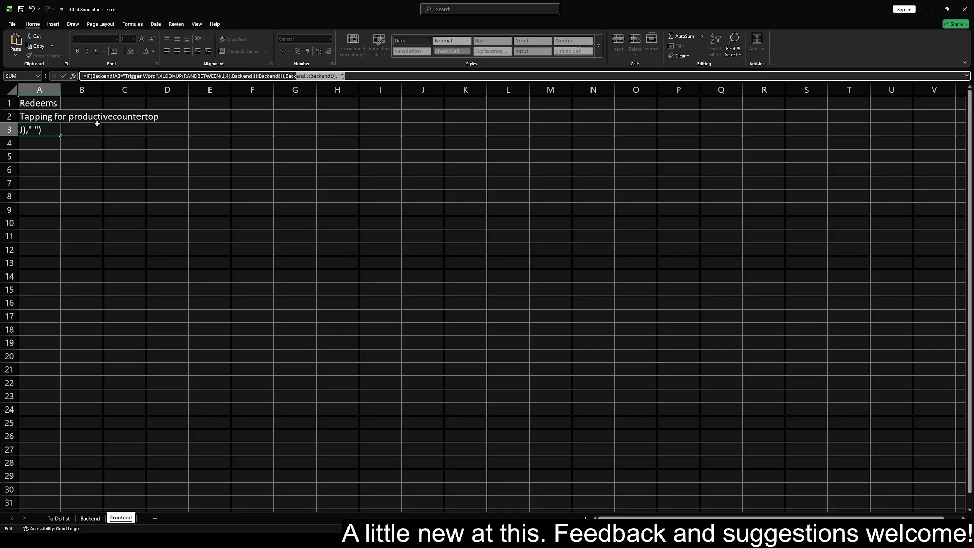
key(shift+Left)
key(shift+Left)
key(shift+Left)
key(shift+Left)
key(shift+Left)
key(shift+Left)
key(shift+Left)
key(shift+Left)
key(shift+Left)
key(shift+Left)
key(shift+Left)
key(shift+Left)
key(shift+Left)
key(shift+Left)
key(shift+Left)
key(shift+Left)
key(shift+Left)
key(shift+Left)
key(shift+Left)
key(shift+Left)
key(ctrl+c)
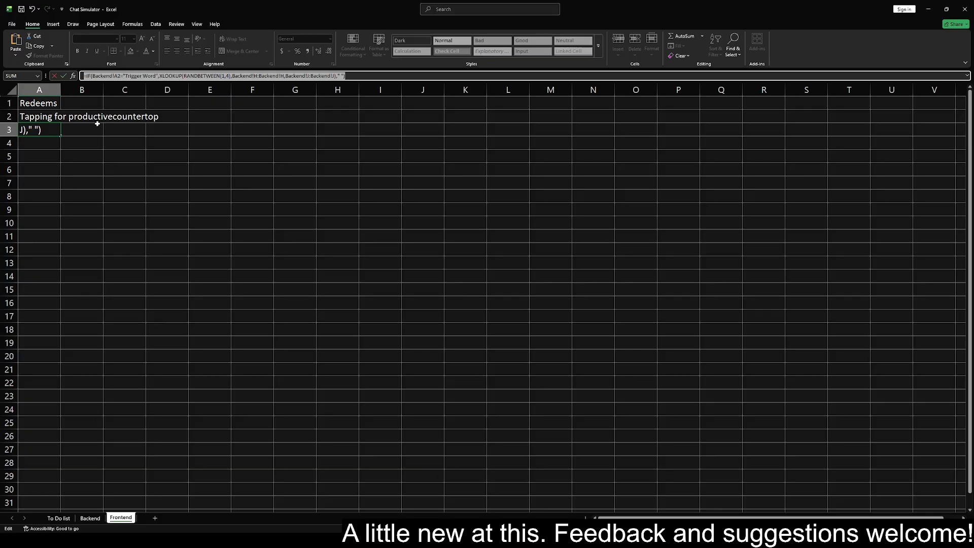
key(Escape)
click(125, 186)
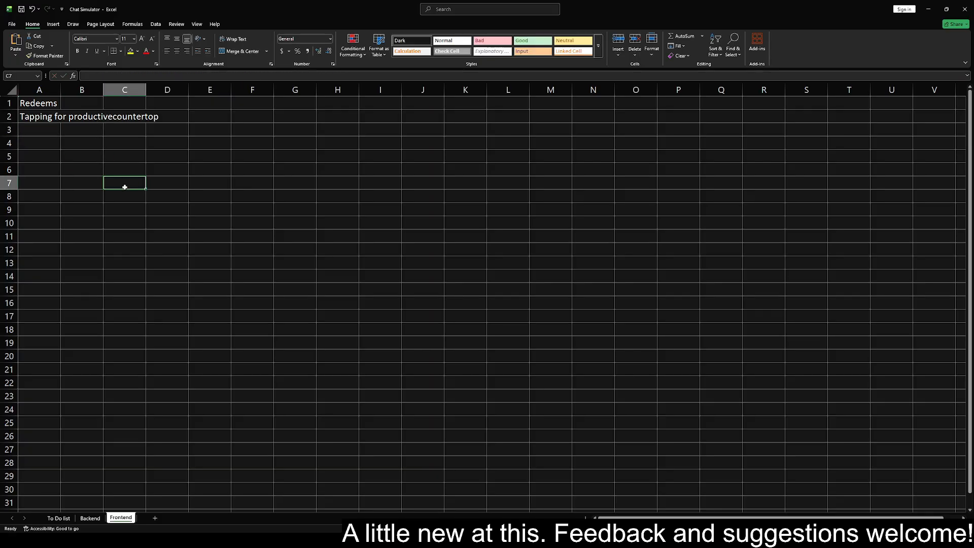
Replace the whole formula in Frontend cell A3 with the copied formula text
click(89, 518)
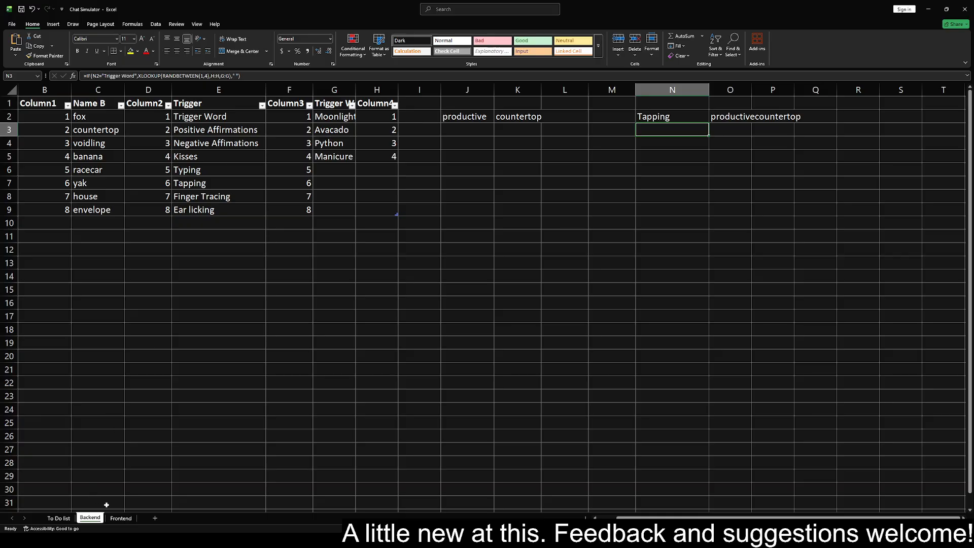
click(120, 518)
click(46, 130)
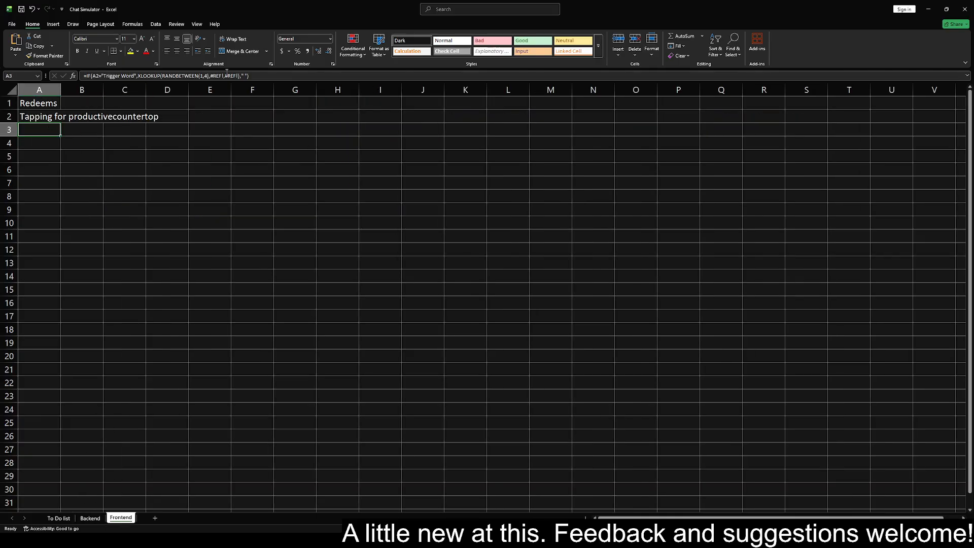
drag(266, 76, 61, 63)
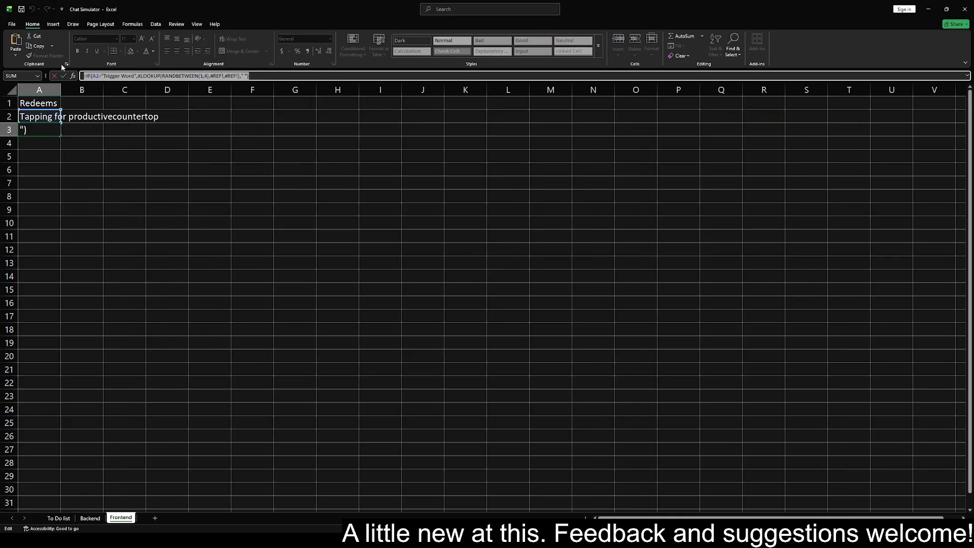
key(ctrl+v)
Set the XLOOKUP's lookup range in the A3 formula to Backend!G:Backend!G
click(257, 76)
text(:)
key(Left)
key(BackSpace)
text(G)
key(BackSpace)
text(G)
Set the XLOOKUP's return range to Backend!H:Backend!H and commit the A3 formula
key(Right)
key(Right)
key(Right)
key(Right)
key(Right)
key(Right)
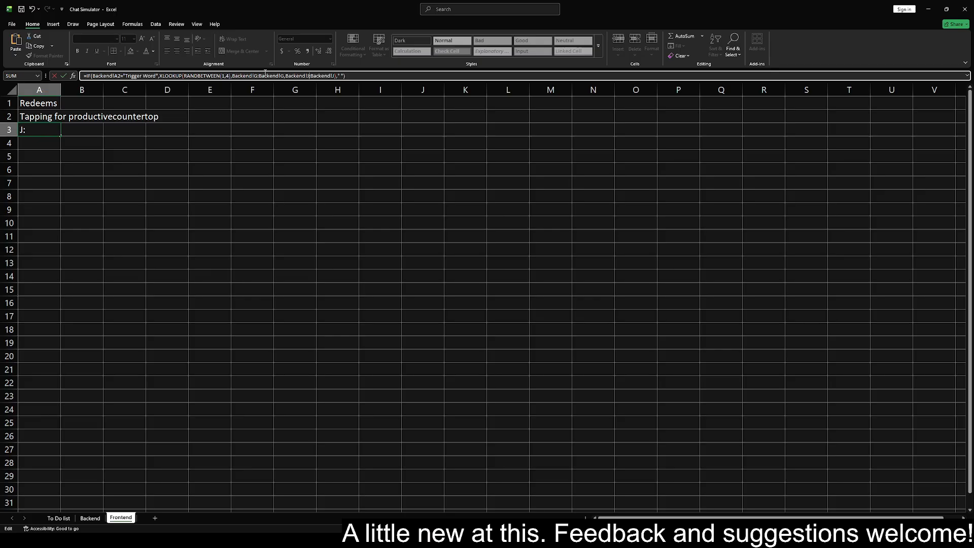
key(BackSpace)
text(H)
key(Right)
key(Right)
key(Right)
key(BackSpace)
text(H)
key(Return)
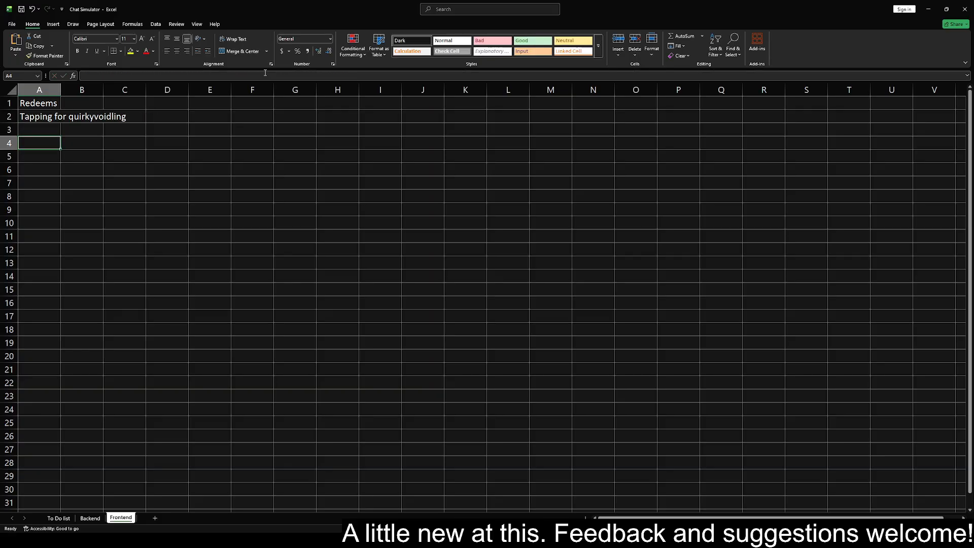
Recalculate the random redeem in Frontend repeatedly by clearing the empty cell A4 until a Trigger Word redeem is drawn
key(Up)
key(Down)
key(Delete)
key(Delete)
key(Delete)
key(Delete)
key(Delete)
key(Delete)
key(Delete)
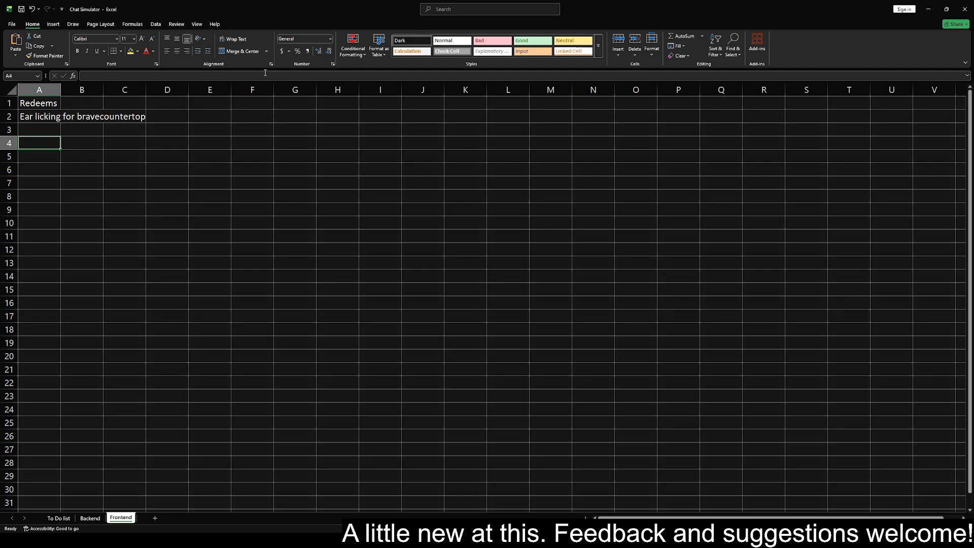
key(Delete)
key(Delete)
key(Delete)
key(Delete)
key(Delete)
key(Delete)
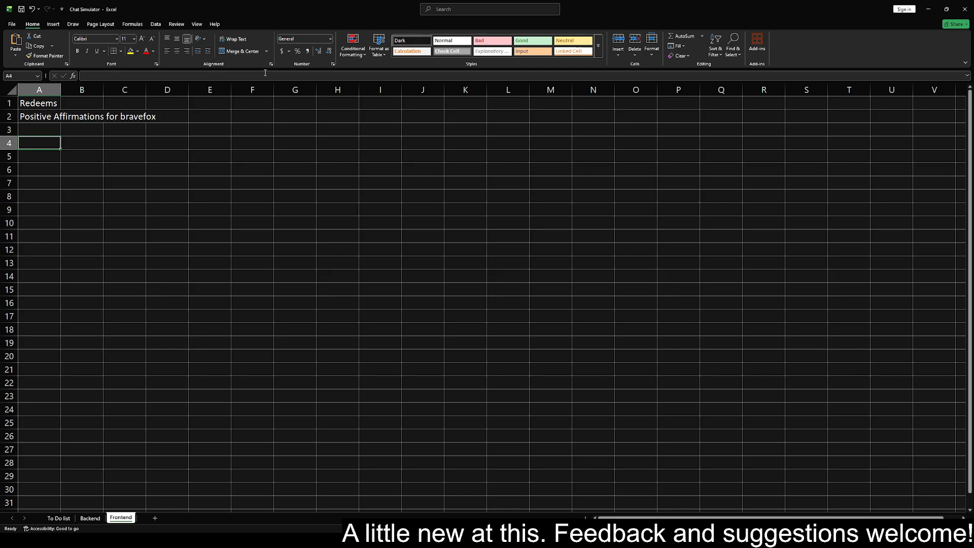
key(Delete)
key(Delete)
key(Delete)
key(Delete)
key(Delete)
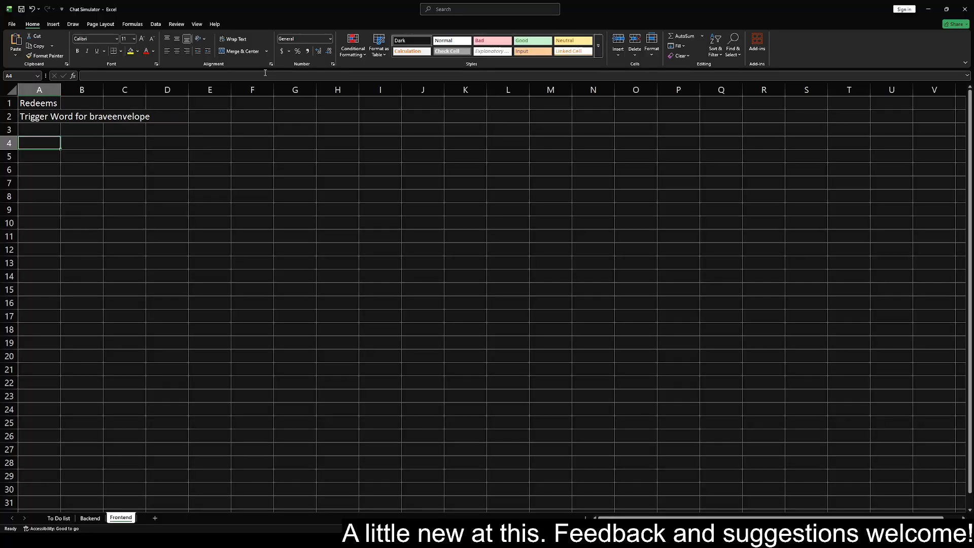
Check the trigger cell on Backend and change the logical test reference in the Frontend A3 formula to Backend!N2
key(Up)
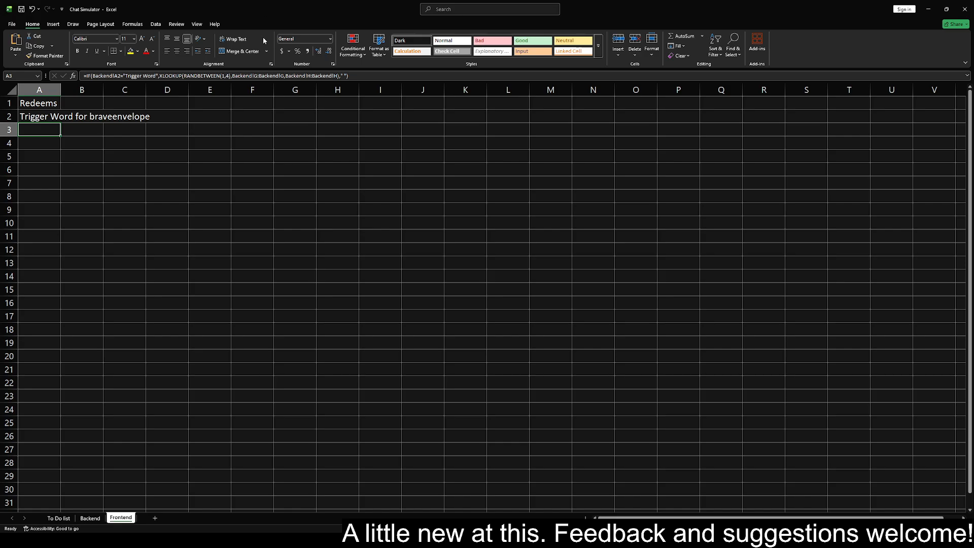
click(89, 518)
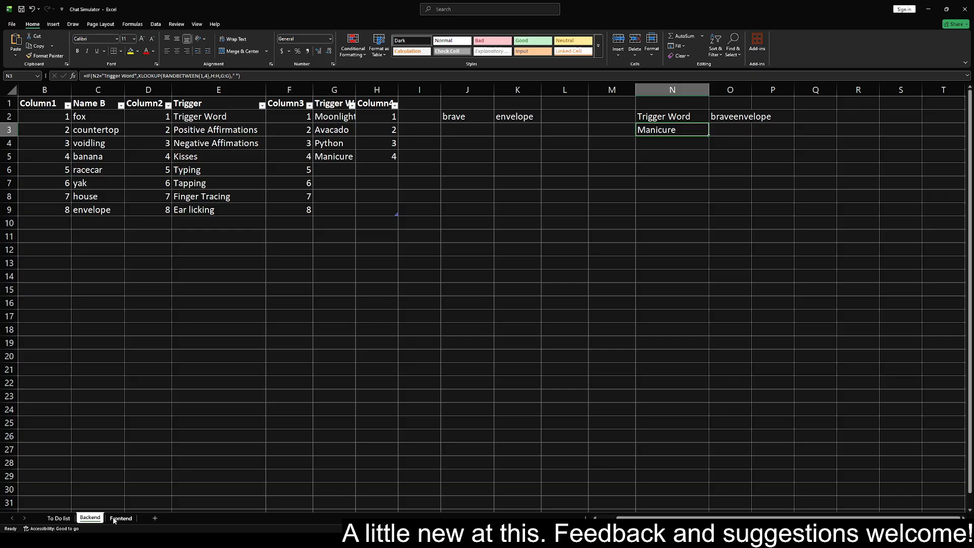
drag(700, 518, 680, 518)
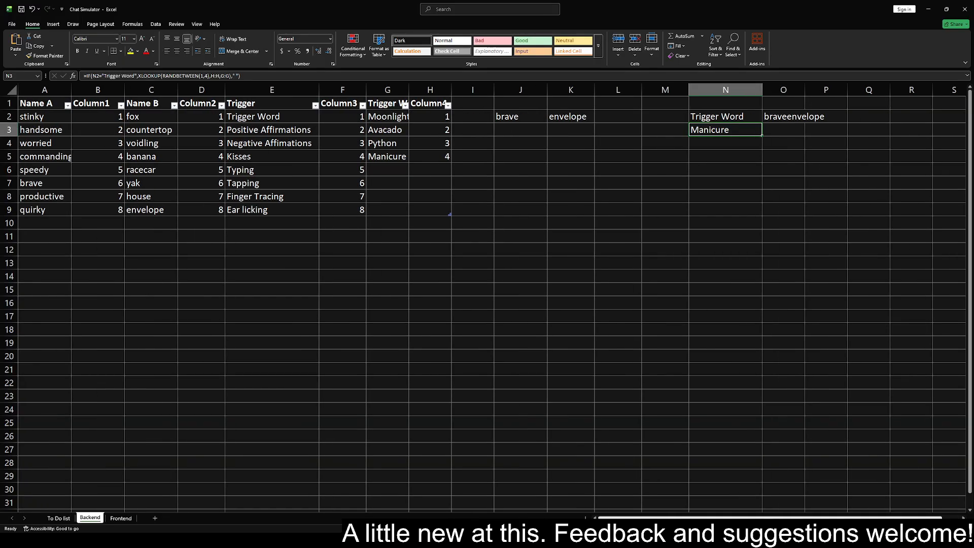
click(121, 518)
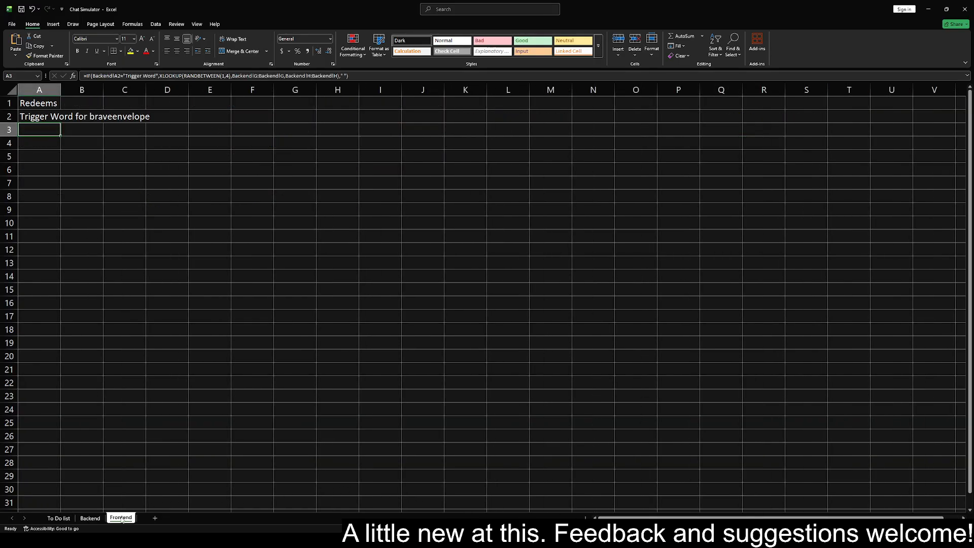
click(91, 518)
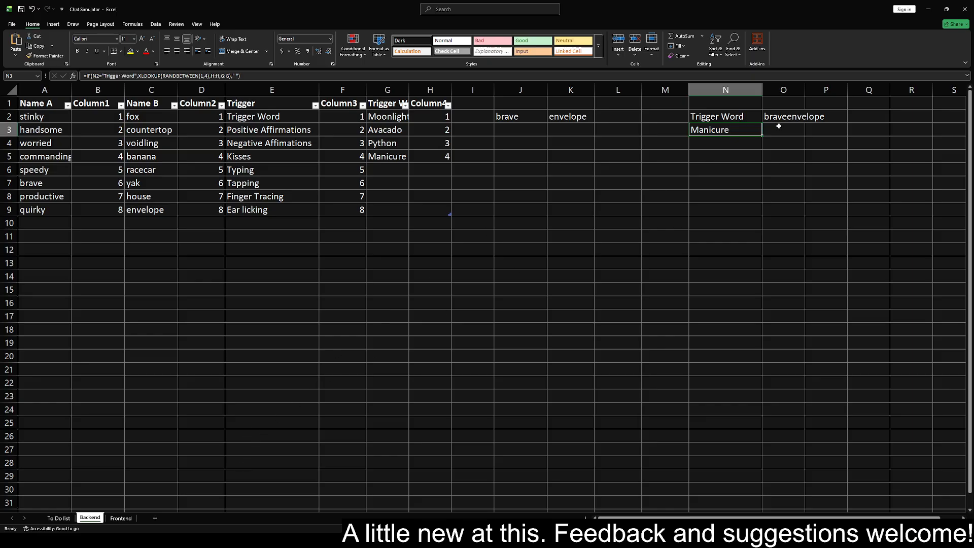
click(120, 519)
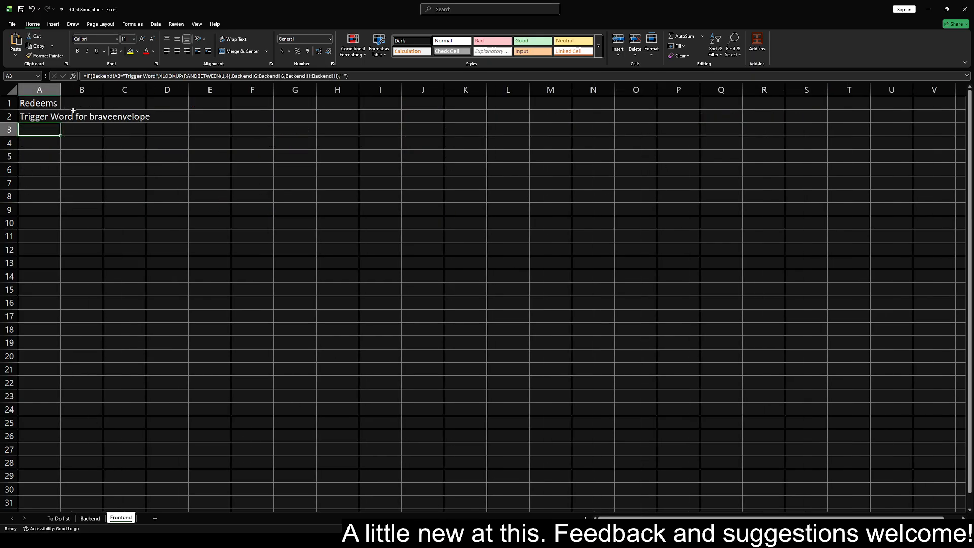
click(118, 76)
key(BackSpace)
text(N)
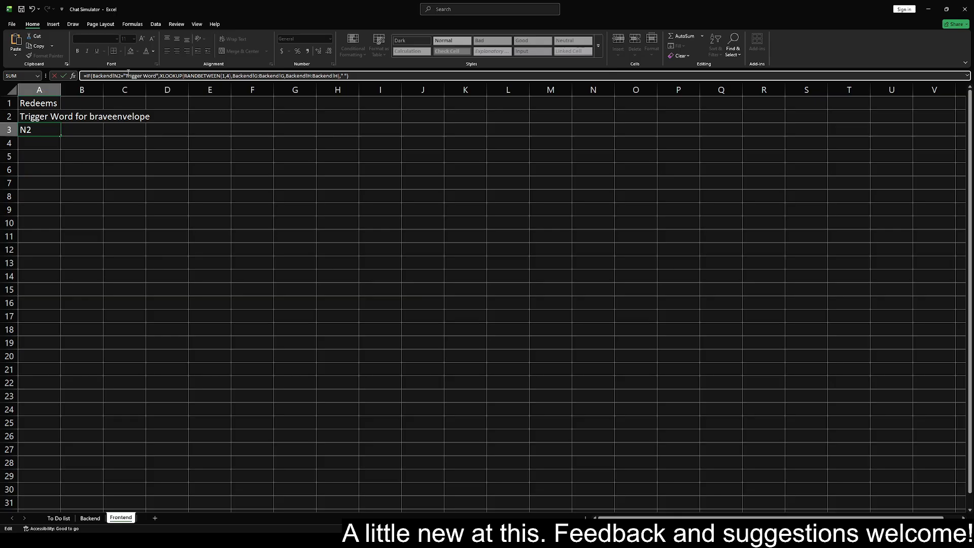
key(Return)
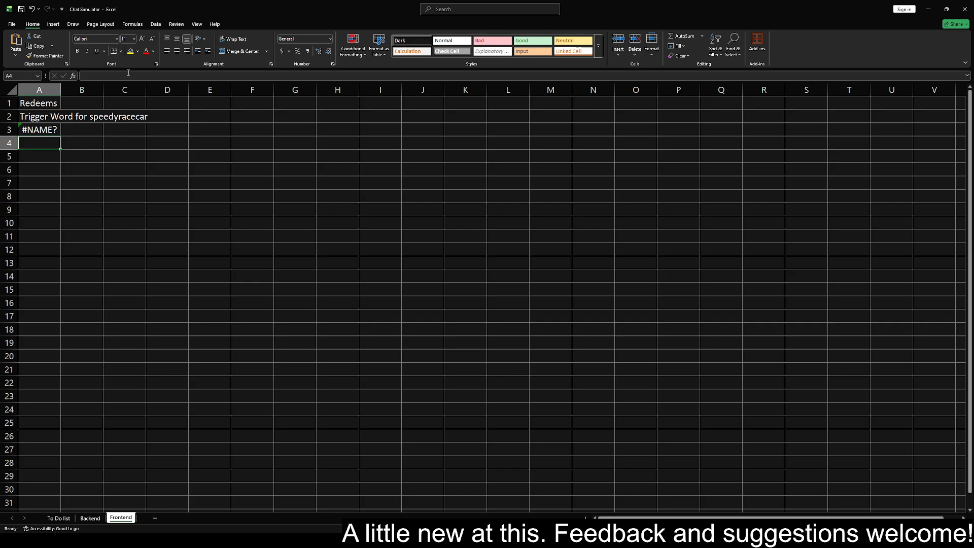
key(Up)
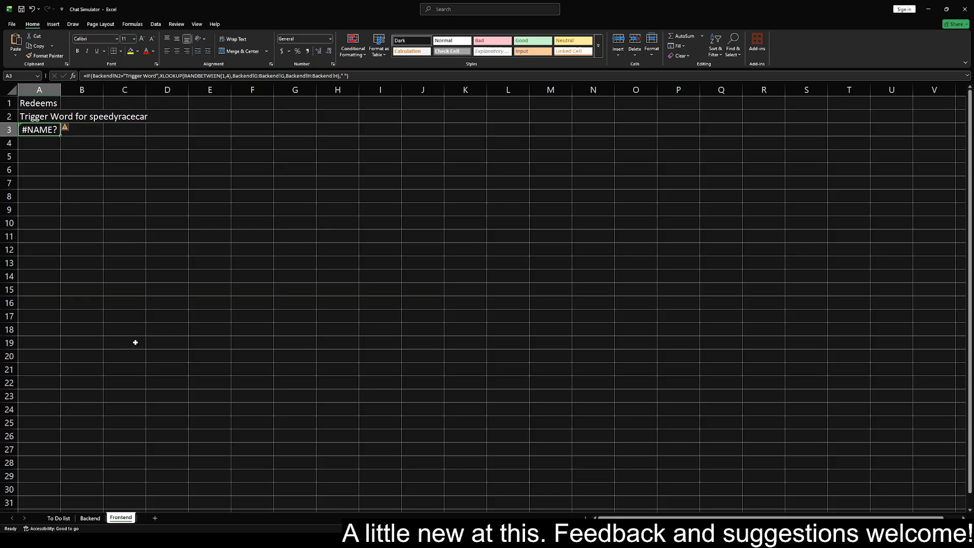
Compare the Backend N3 formula and swap the XLOOKUP ranges in Frontend A3 to look up Backend!H:Backend!H and return Backend!G:Backend!G
click(90, 520)
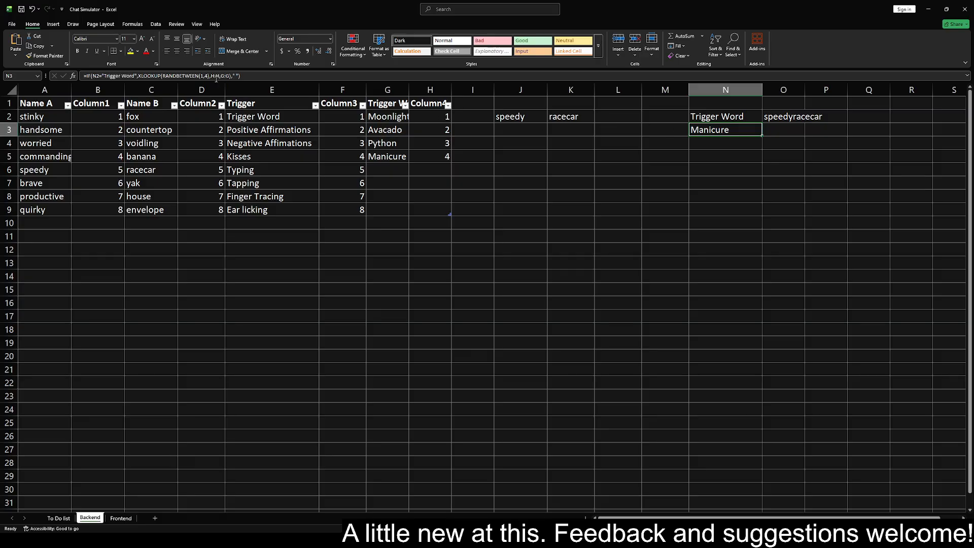
click(112, 518)
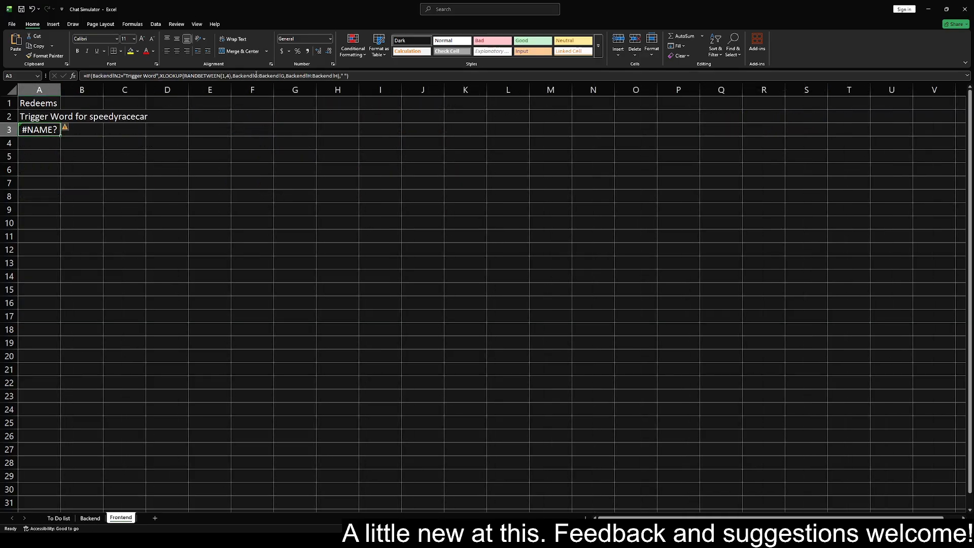
drag(287, 76, 339, 76)
key(ctrl+c)
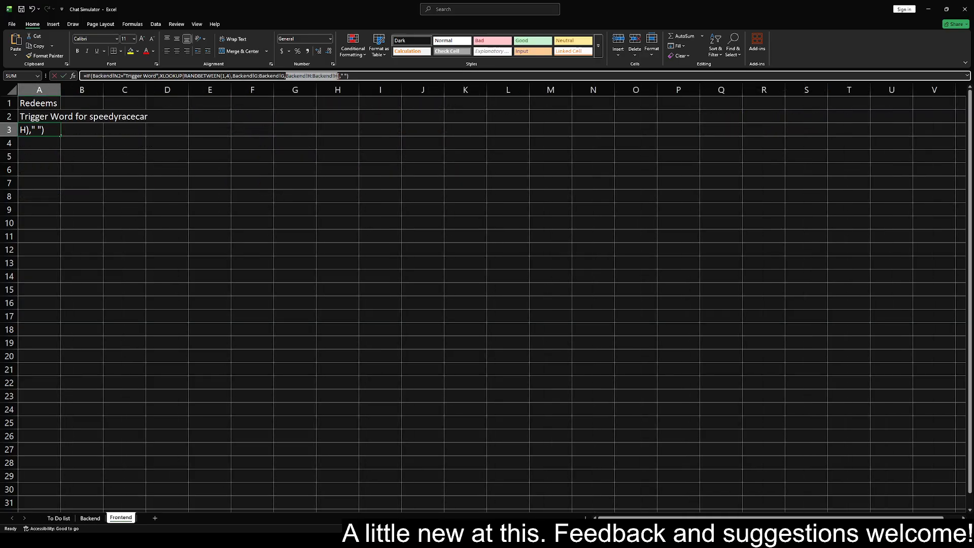
key(BackSpace)
key(BackSpace)
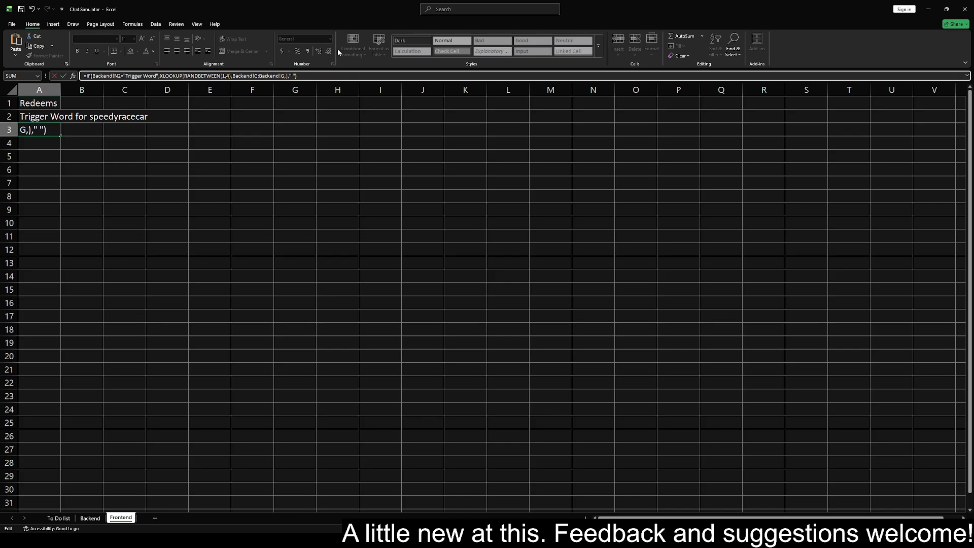
text(!)
key(ctrl+v)
key(Return)
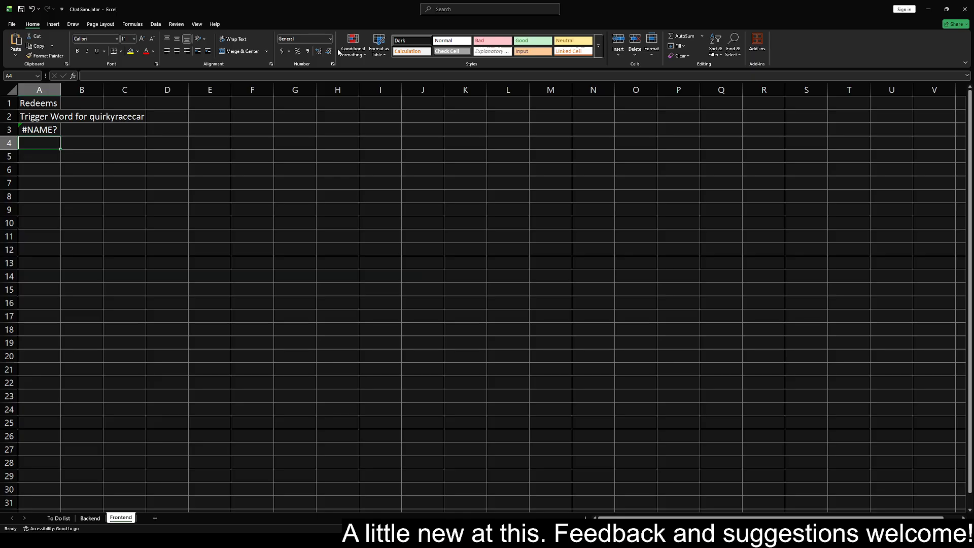
Shorten the XLOOKUP ranges in the A3 formula to Backend!H:H and Backend!G:G and commit it
key(Up)
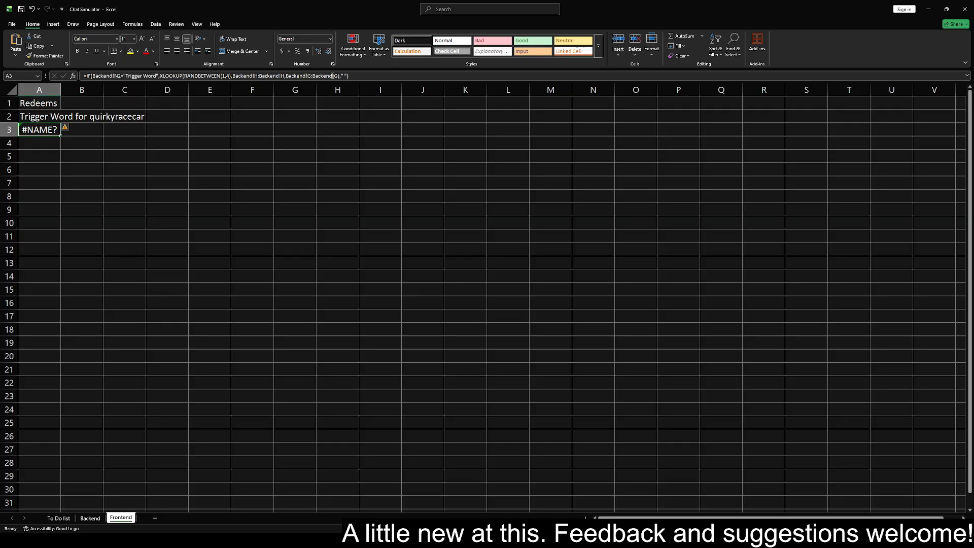
drag(335, 75, 259, 75)
key(BackSpace)
key(BackSpace)
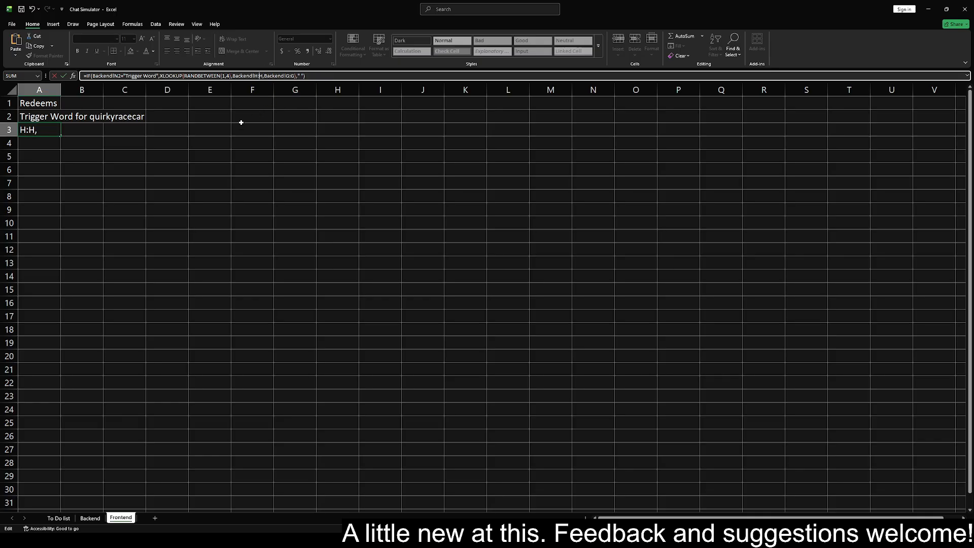
click(117, 142)
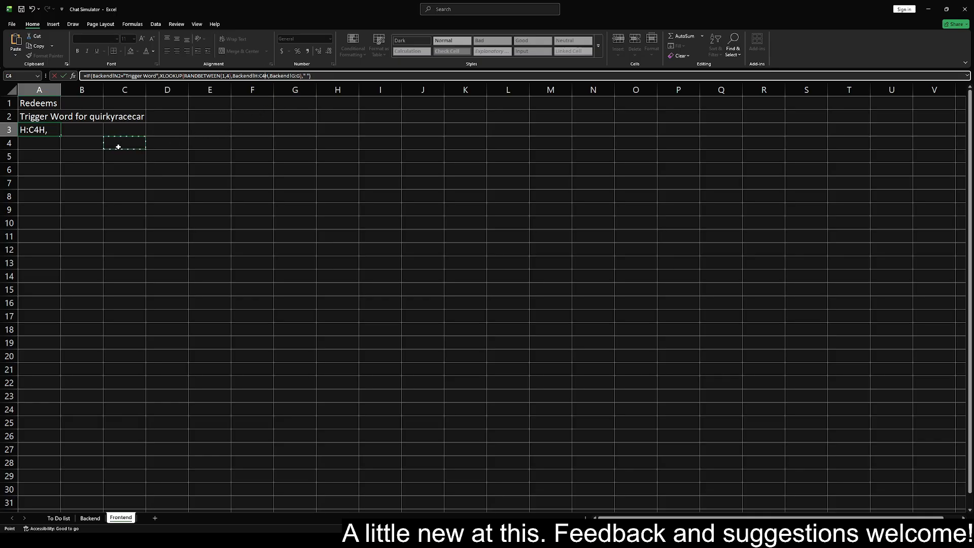
key(BackSpace)
key(BackSpace)
key(Return)
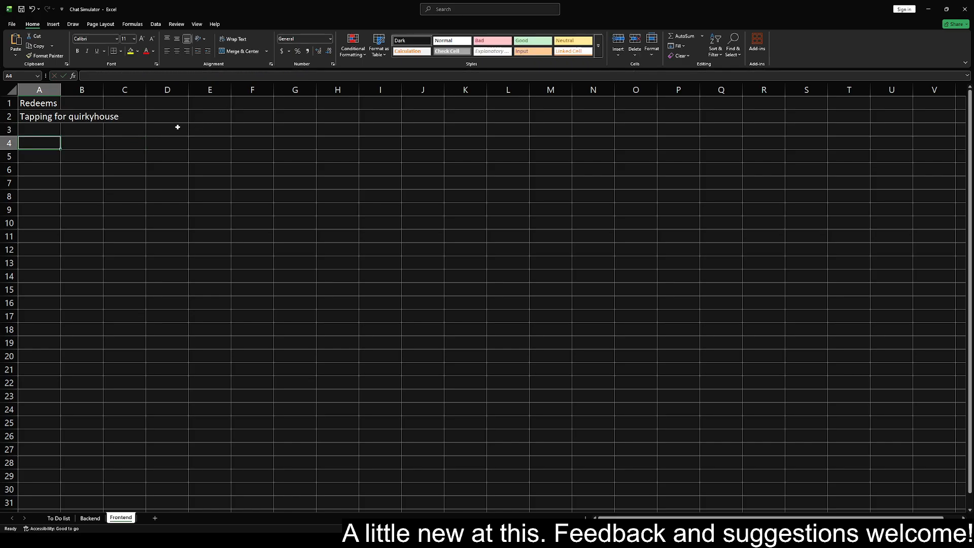
Test the corrected A3 formula by recalculating the sheet repeatedly until a Trigger Word redeem is drawn
key(F9)
key(F9)
key(F9)
key(F9)
key(F9)
key(F9)
key(F9)
key(F9)
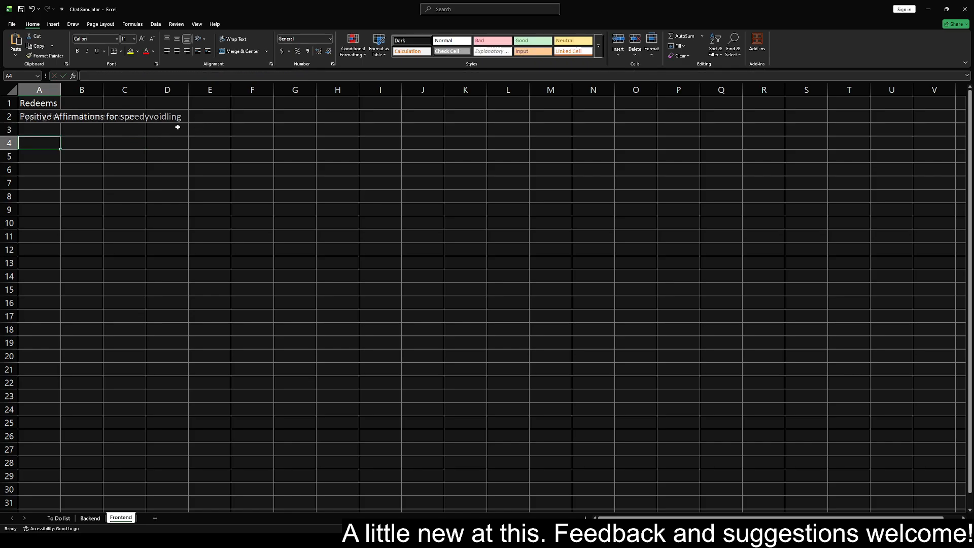
key(F9)
key(F9)
key(F9)
key(F9)
key(F9)
key(F9)
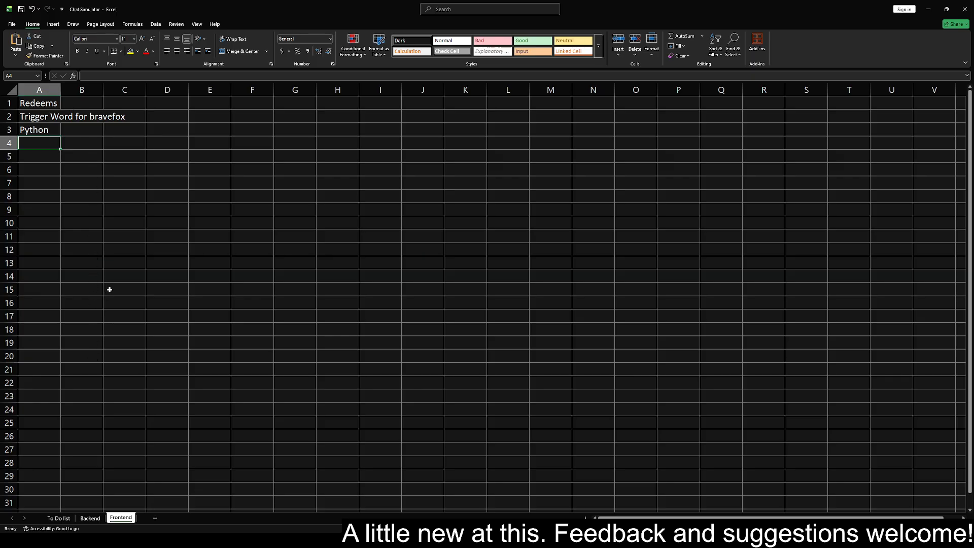
Review the A2 and A3 formulas and the Backend sheet, and enter =Backend!N3 in Frontend cell A4
click(44, 119)
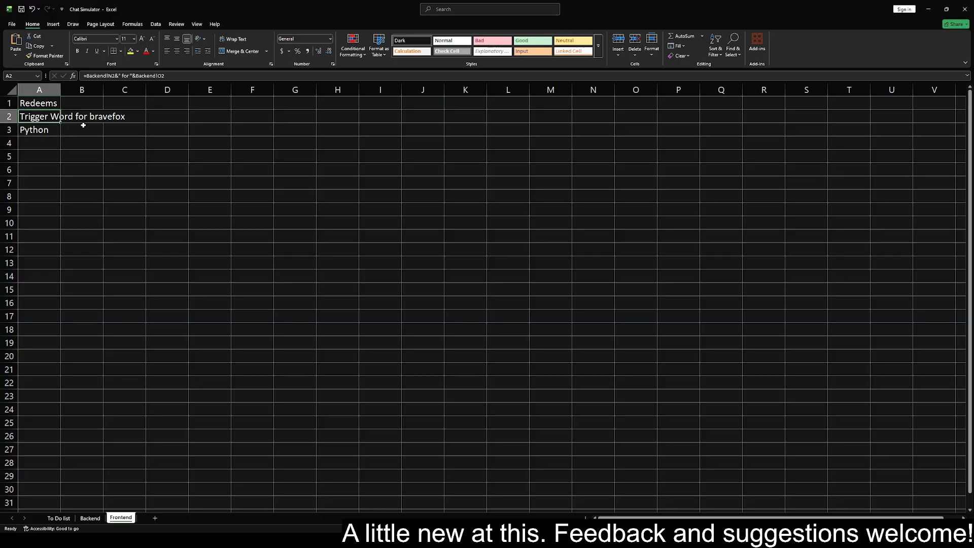
click(52, 130)
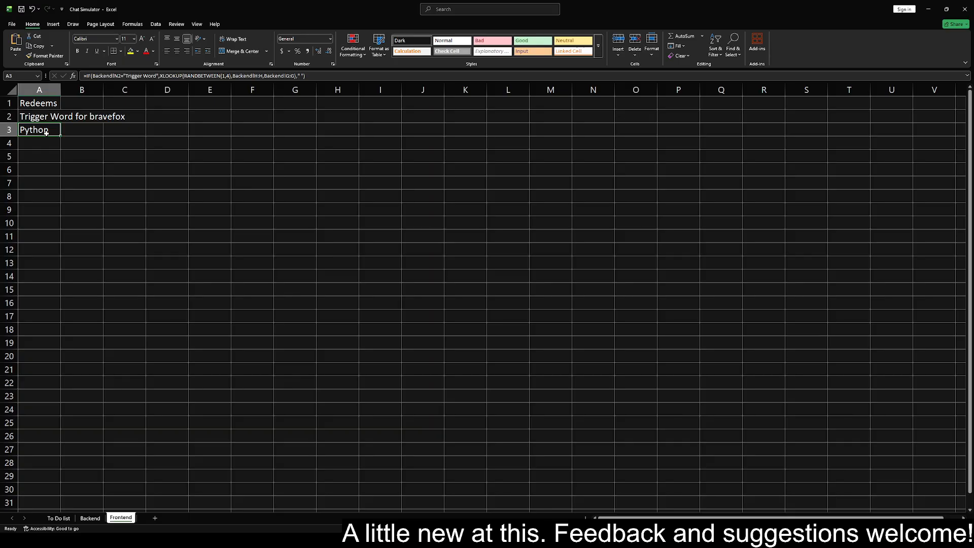
click(91, 519)
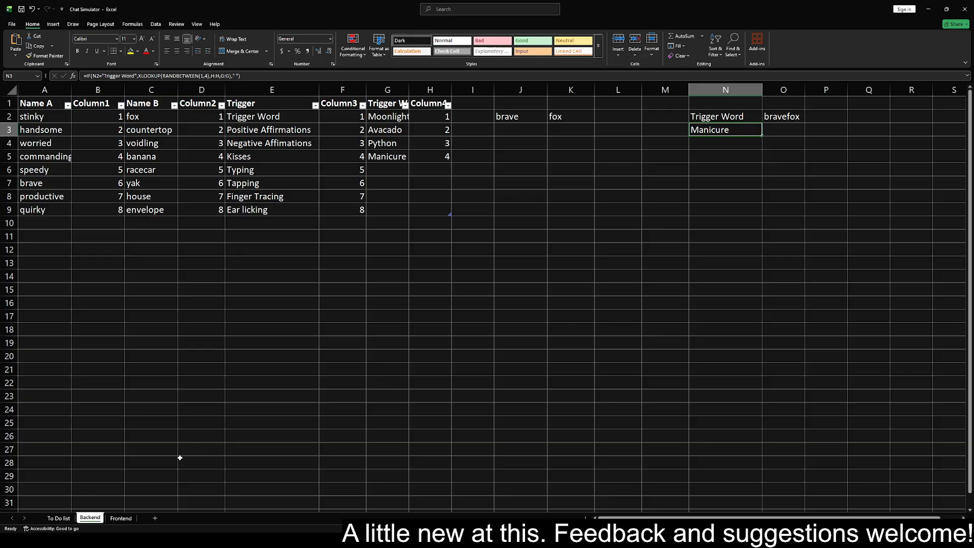
click(114, 518)
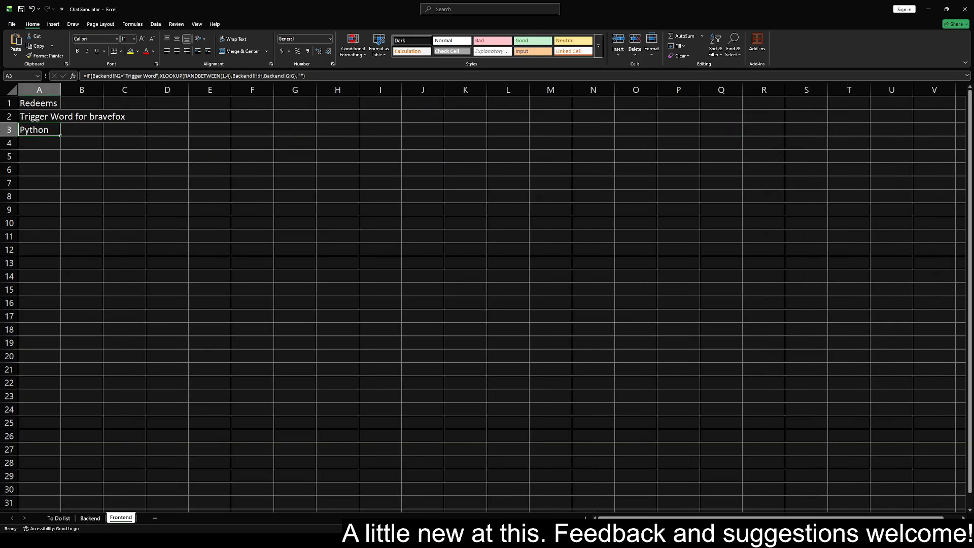
click(48, 143)
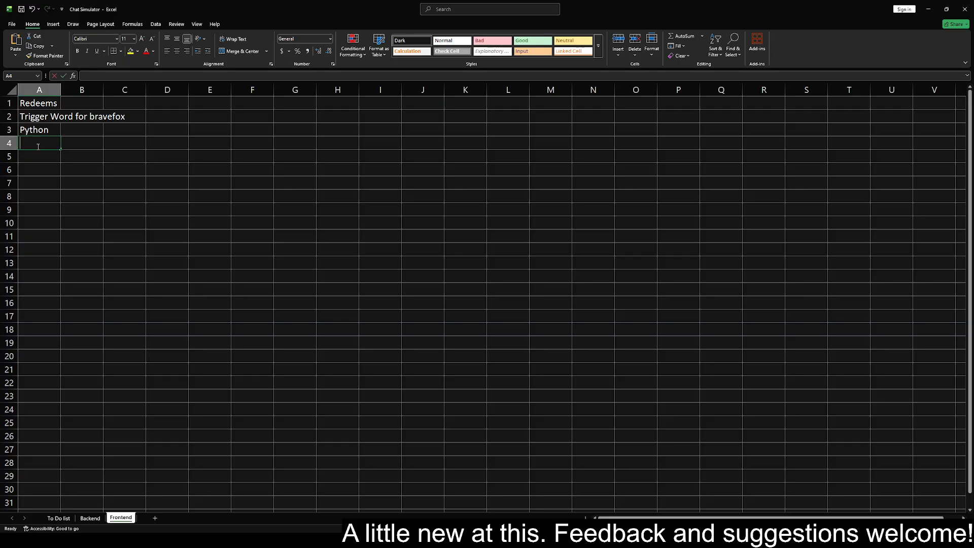
double_click(37, 147)
text(=)
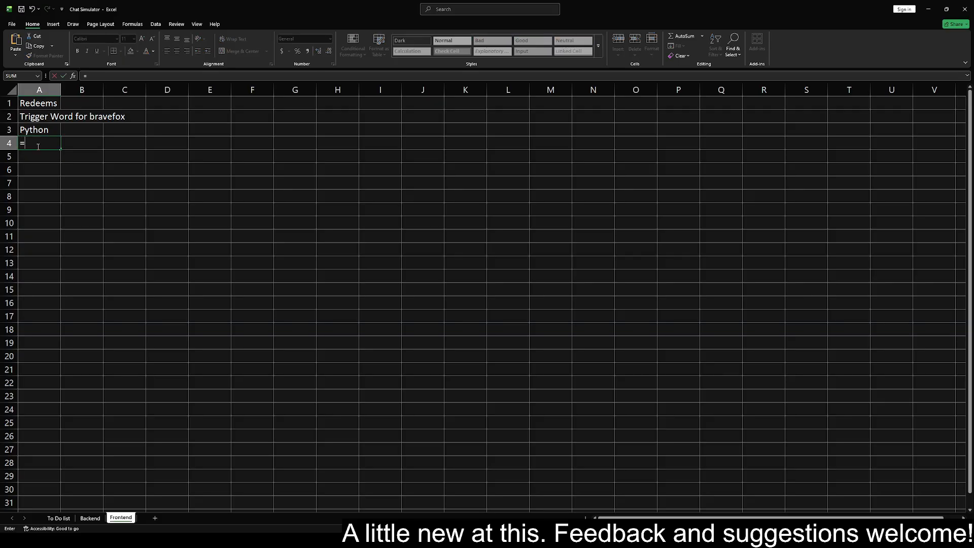
text(Backen)
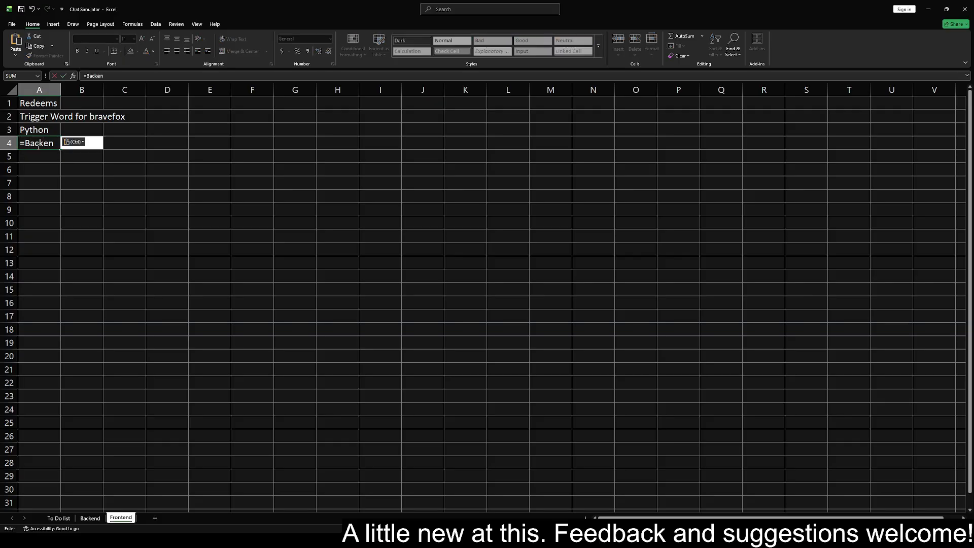
text(d!N3)
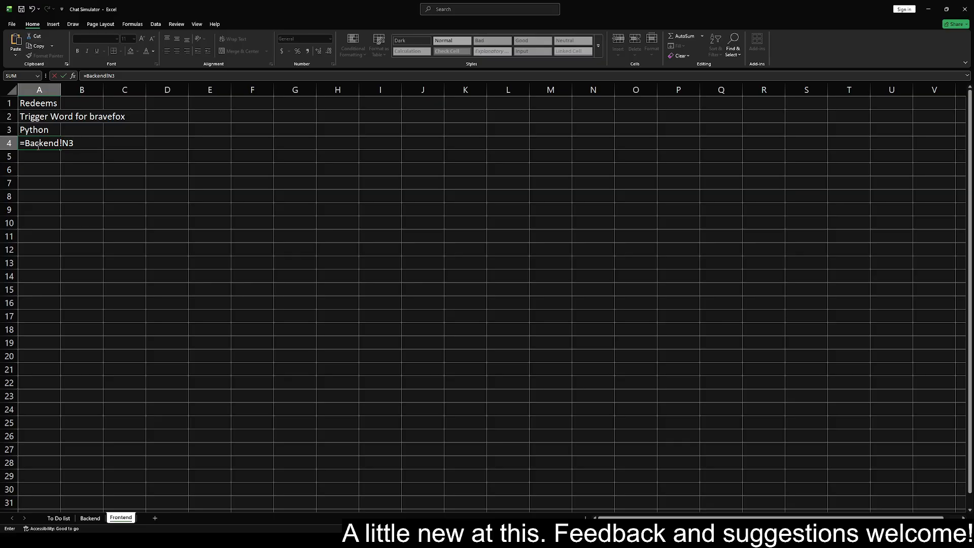
key(ctrl+Return)
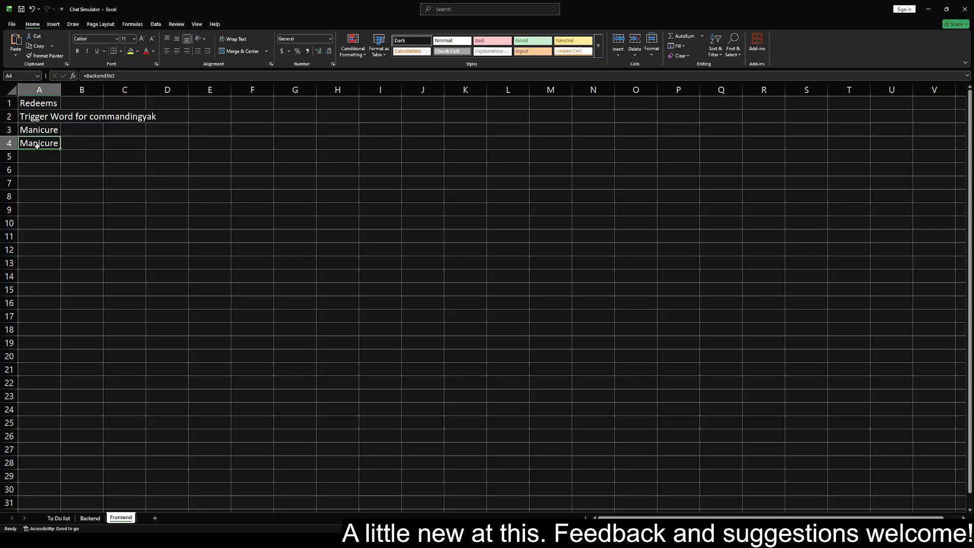
Change the A4 formula to ="The trigger word is "&Backend!N3
key(ctrl+z)
key(ctrl+y)
click(91, 76)
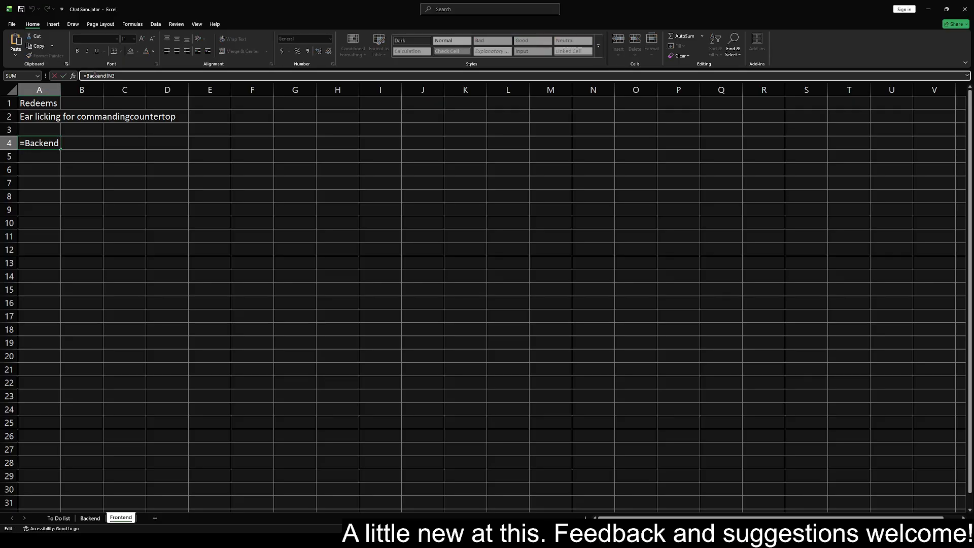
text(The)
key(BackSpace)
key(BackSpace)
key(BackSpace)
key(BackSpace)
text("The trigger word is ")
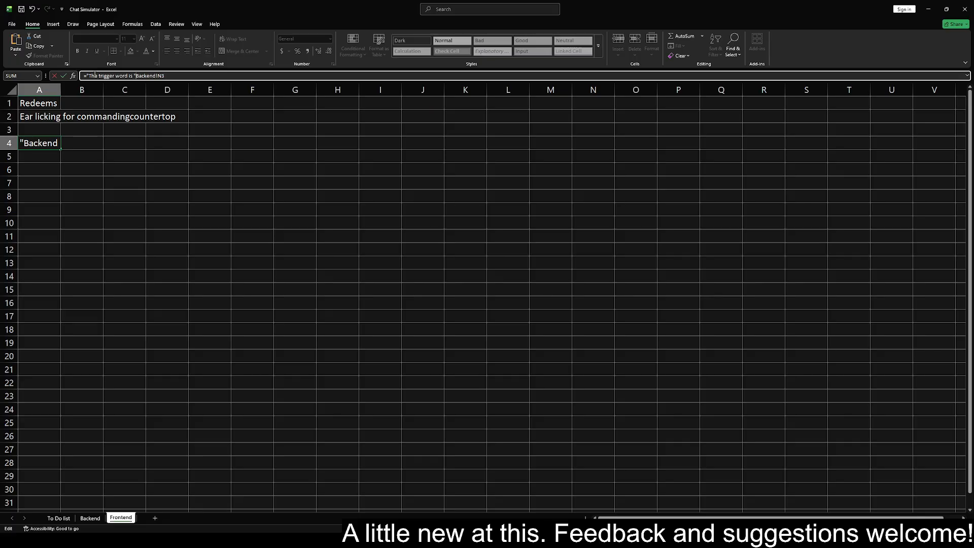
text(&)
key(Return)
Clear the IF formula from A3 and move the trigger word message formula from A4 into A3
key(Up)
key(Up)
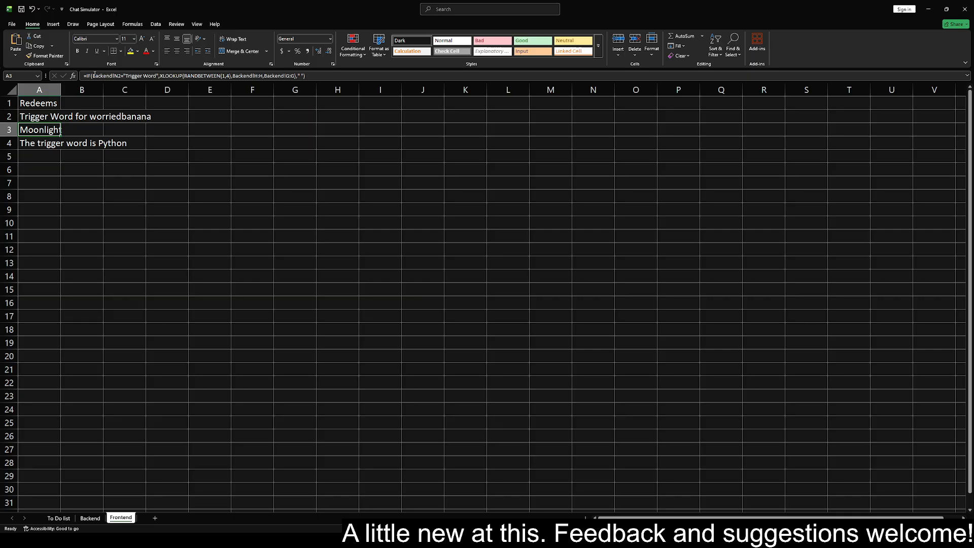
key(BackSpace)
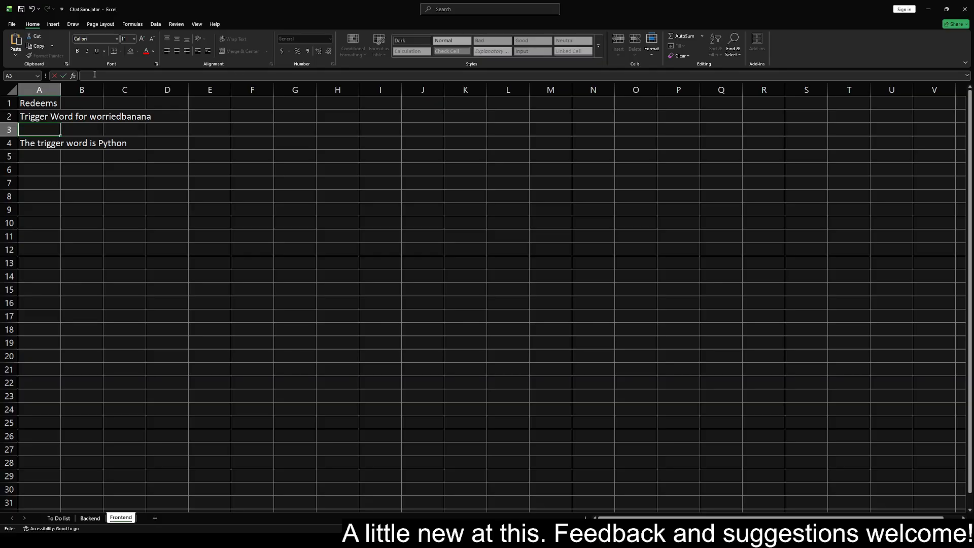
key(Return)
key(ctrl+x)
key(Up)
key(ctrl+v)
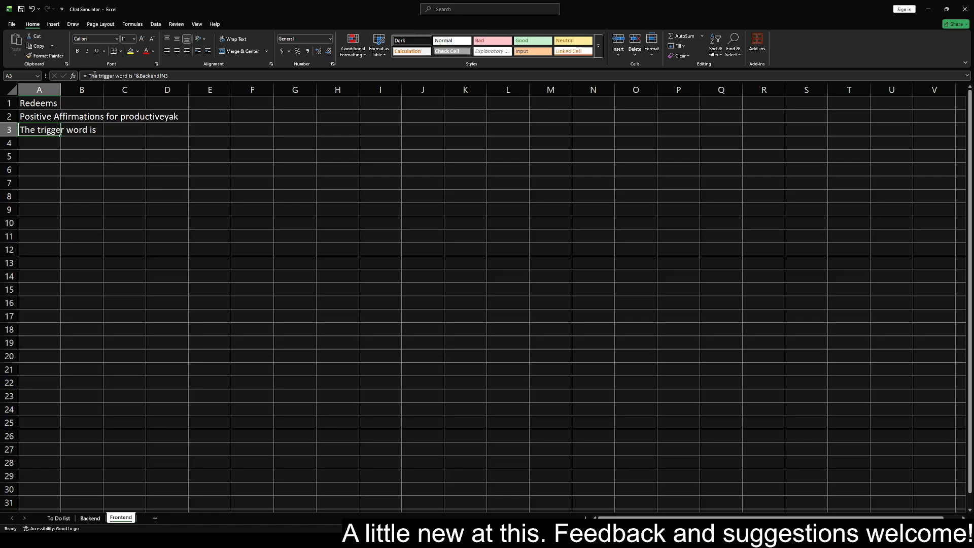
click(93, 76)
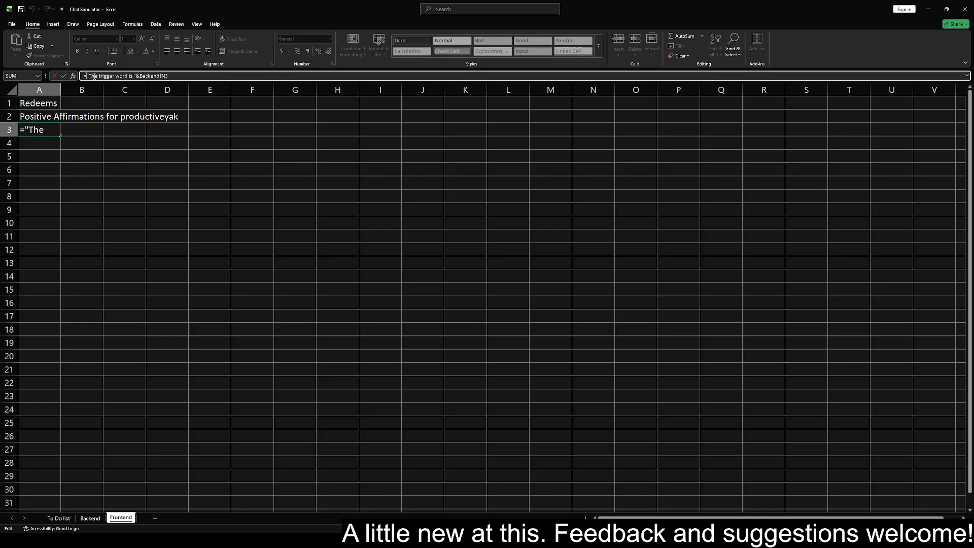
click(90, 518)
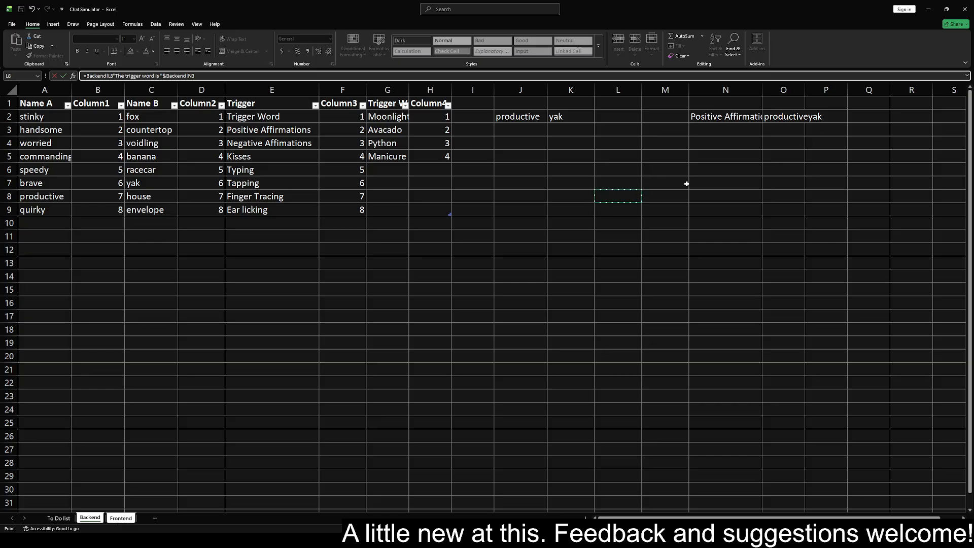
click(730, 130)
key(Return)
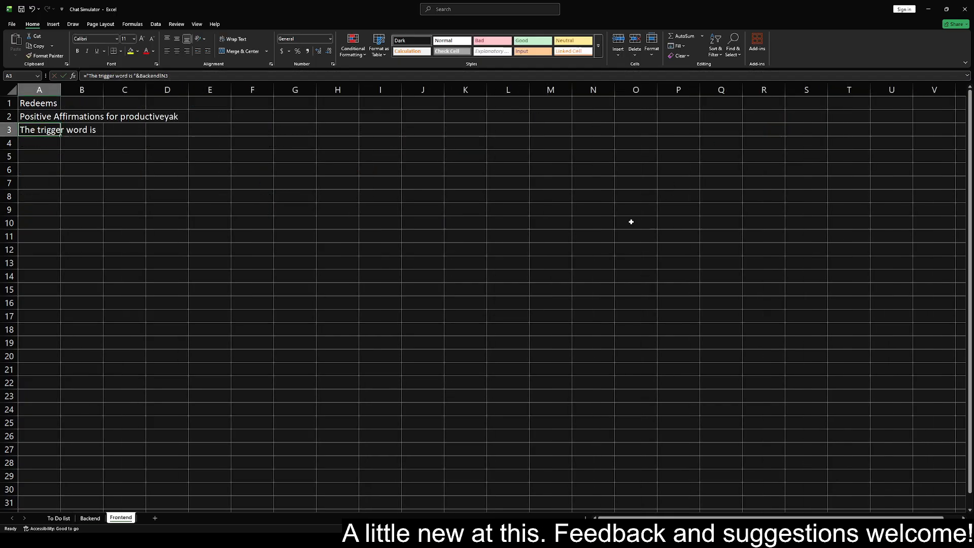
Wrap the trigger word message in Frontend cell A3 in an IF function with the condition Backend!N2="Trigger Word"
click(54, 133)
click(56, 168)
click(92, 518)
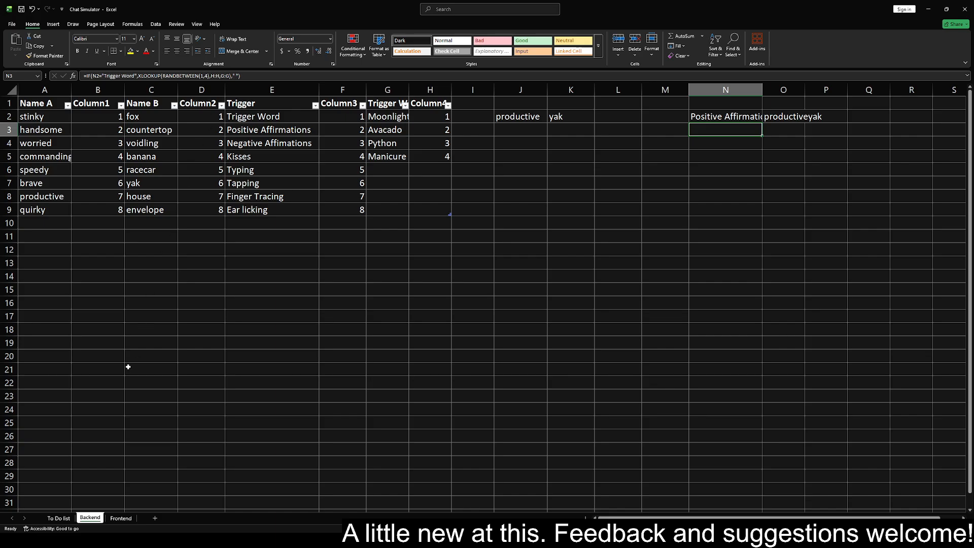
click(120, 518)
click(38, 143)
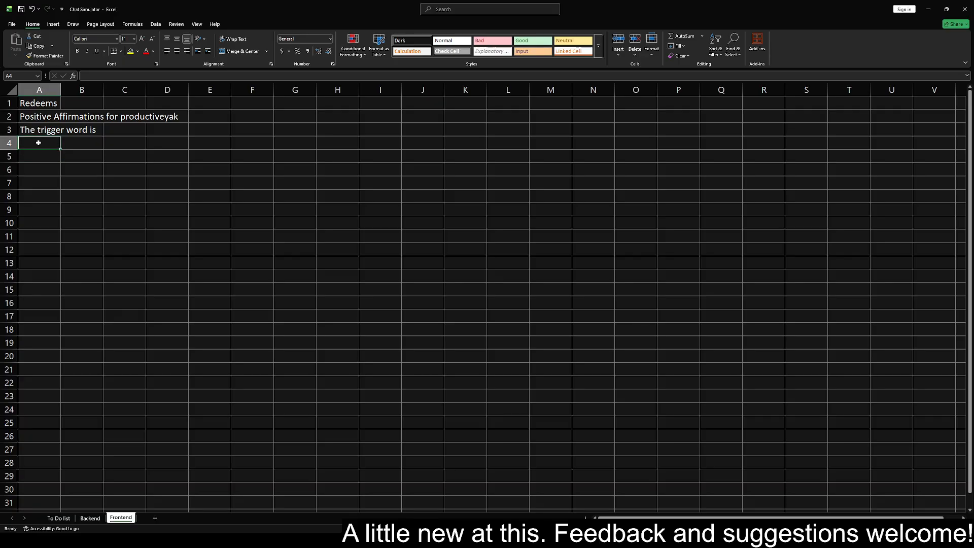
click(46, 131)
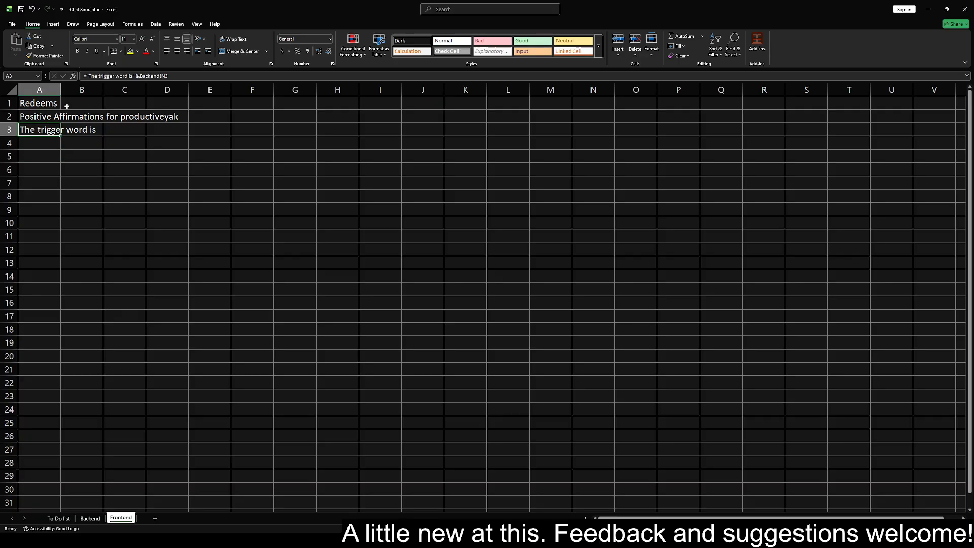
click(88, 76)
text(IF)
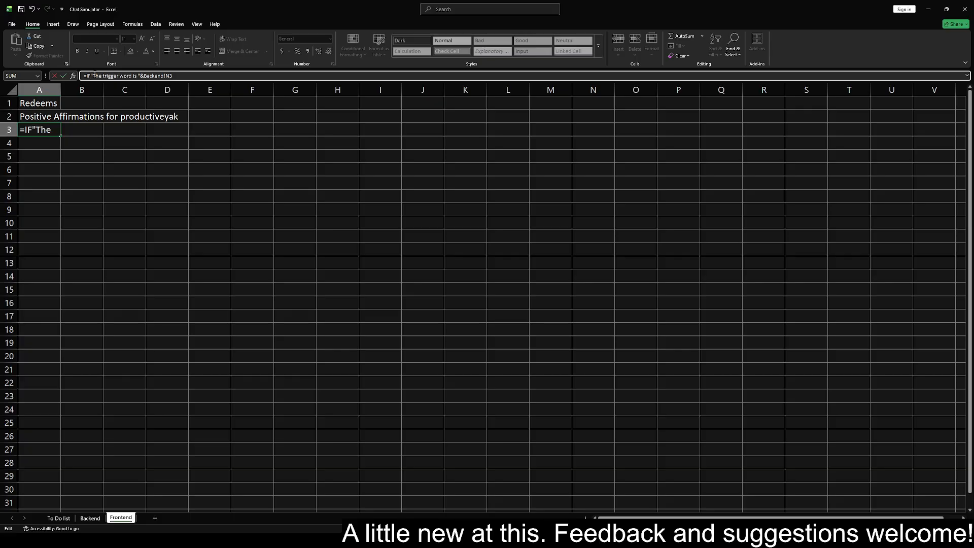
text(()
text(N)
text(@)
key(BackSpace)
key(BackSpace)
text(Backend!N)
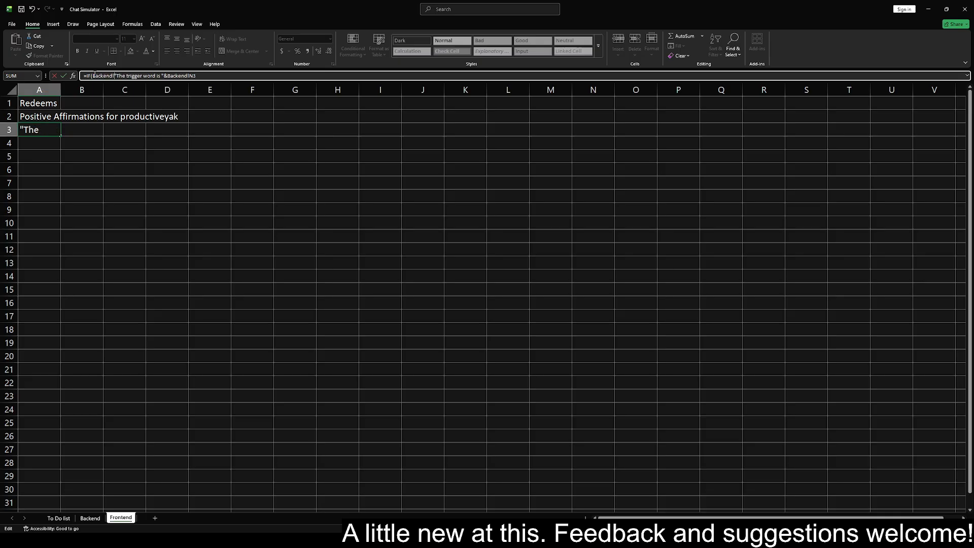
text(2)
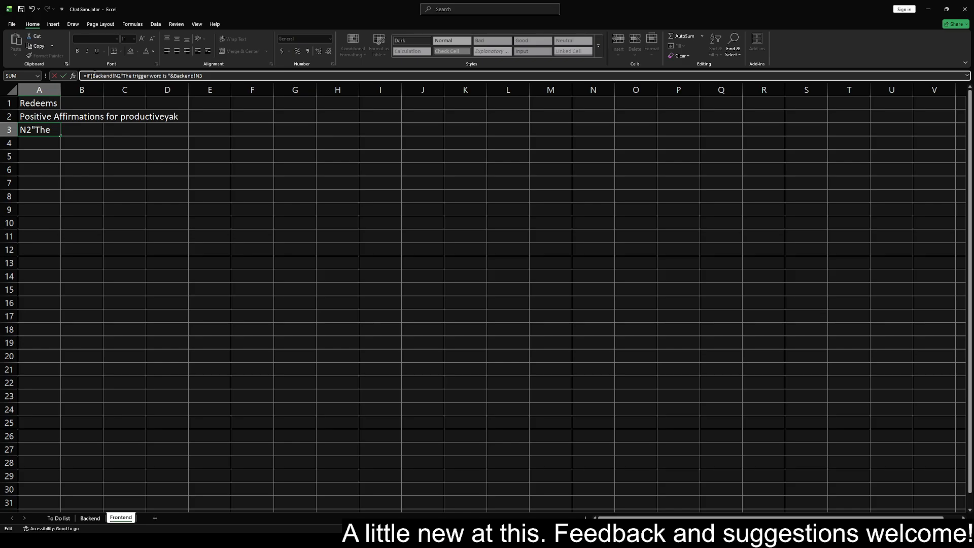
text(=""")
key(Return)
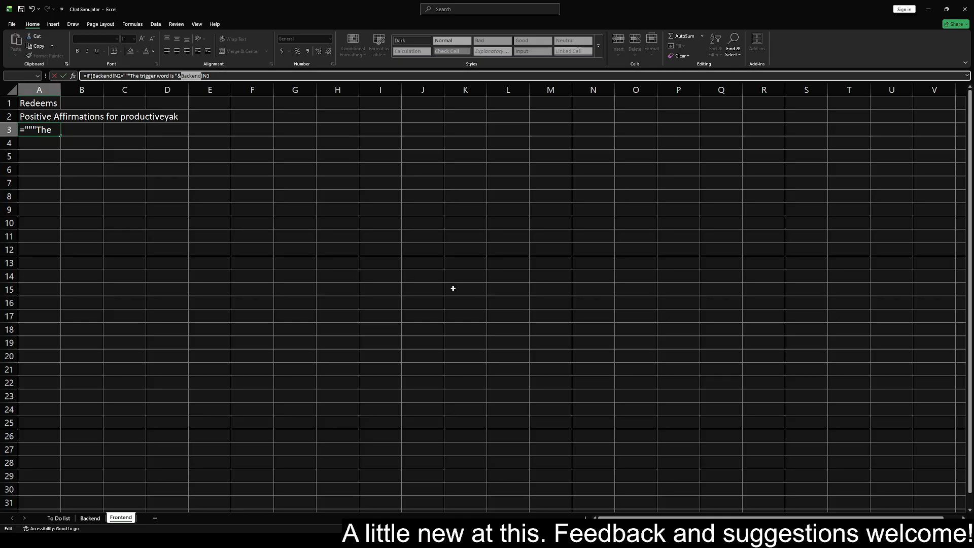
click(136, 76)
text(Trigger Word)
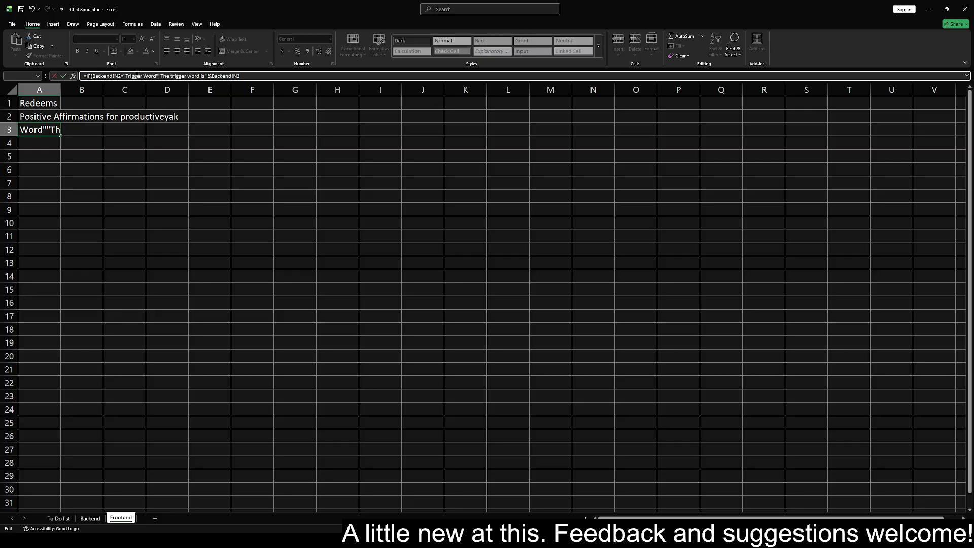
Complete the A3 formula as =IF(Backend!N2="Trigger Word","The trigger word is "&Backend!N3," ")
text(,)
key(Right)
key(Right)
key(Right)
key(Right)
key(Right)
key(Right)
key(Right)
key(Right)
key(Right)
key(Right)
key(Right)
key(Right)
key(Right)
key(Right)
key(Right)
key(Right)
key(Right)
key(Right)
key(Right)
key(Right)
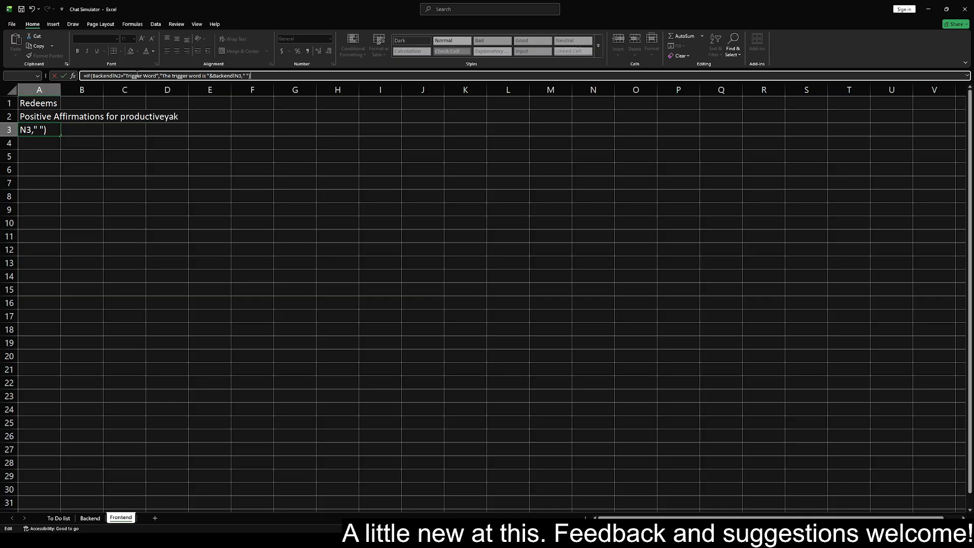
key(Return)
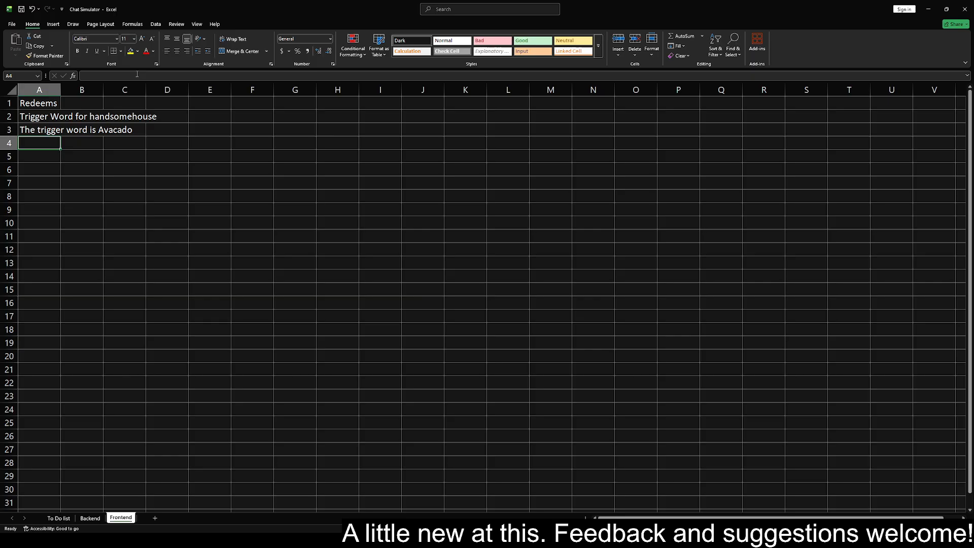
Review the contents and formulas of Frontend cells A1 to A3
key(Up)
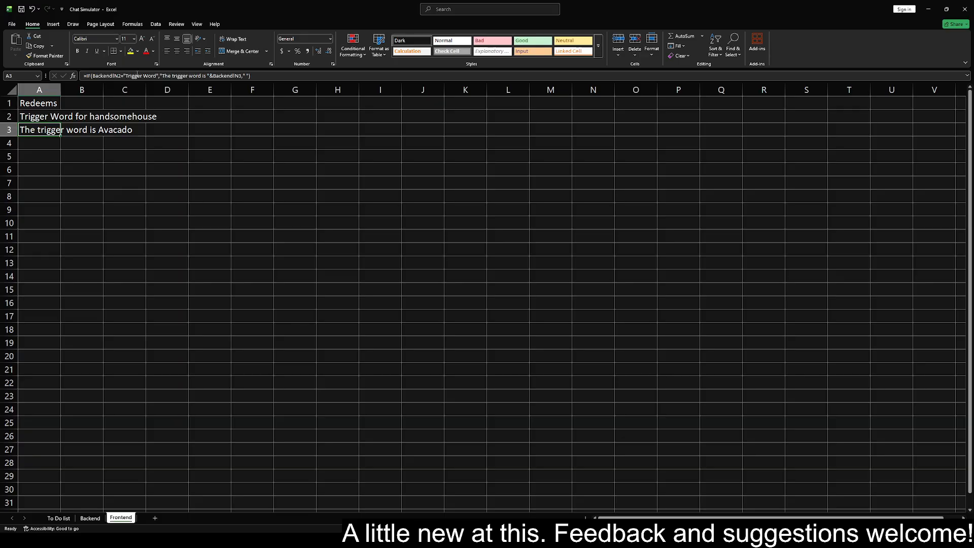
key(Up)
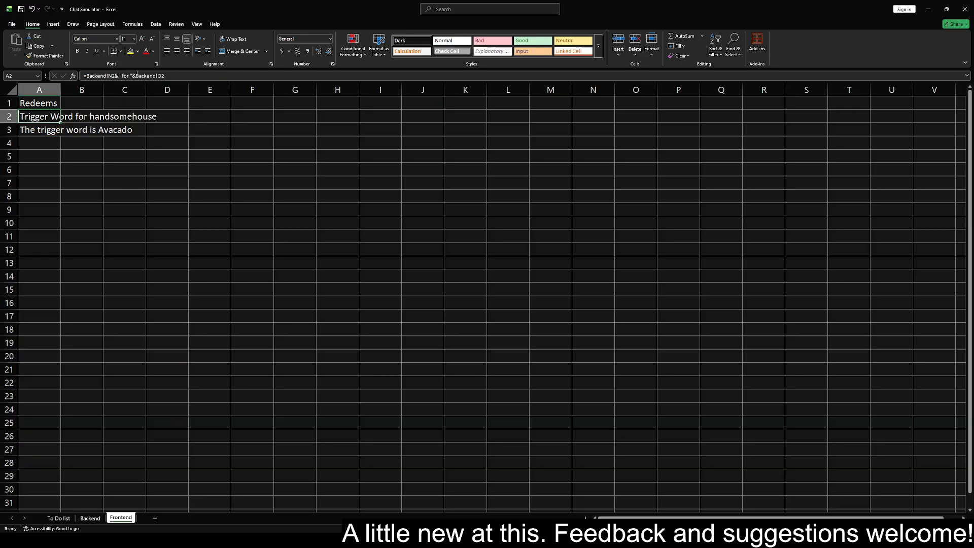
key(Up)
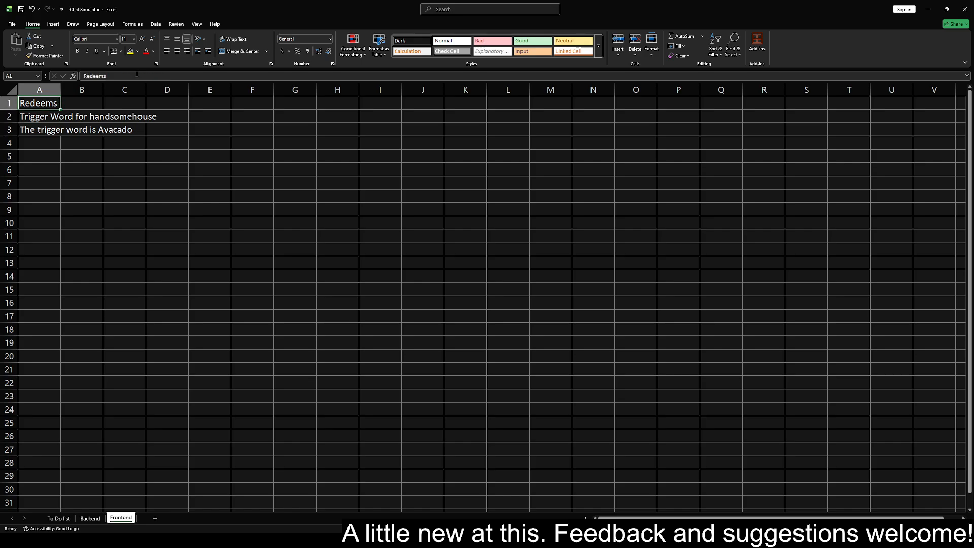
key(Down)
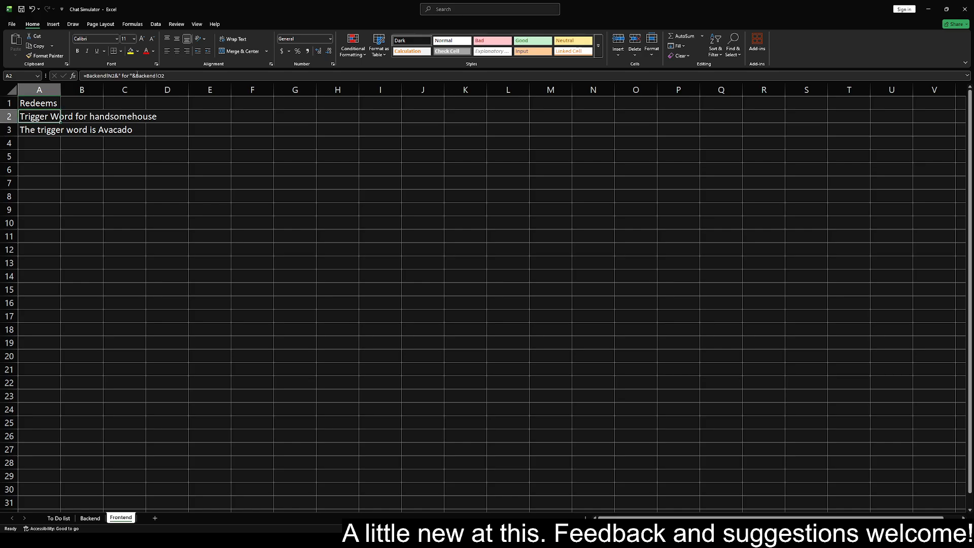
key(Down)
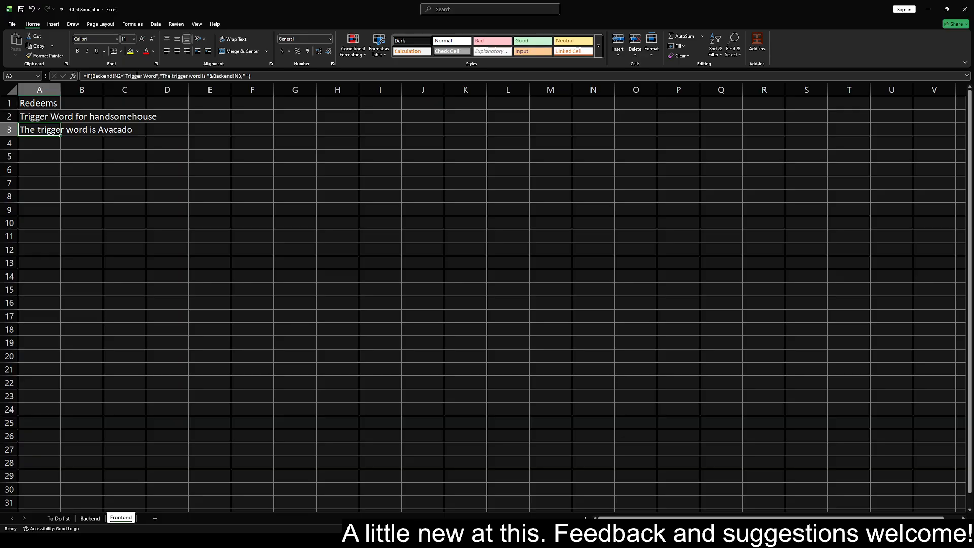
key(Down)
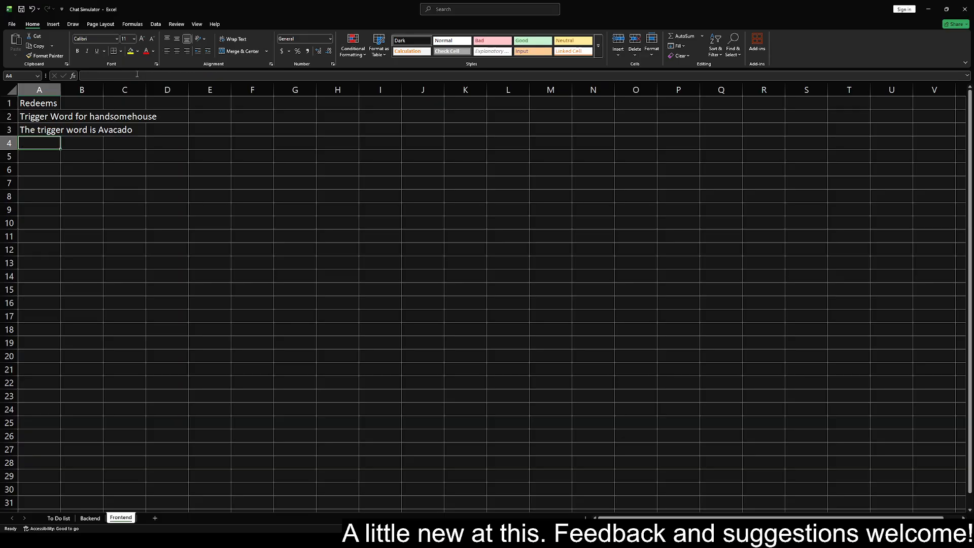
key(Up)
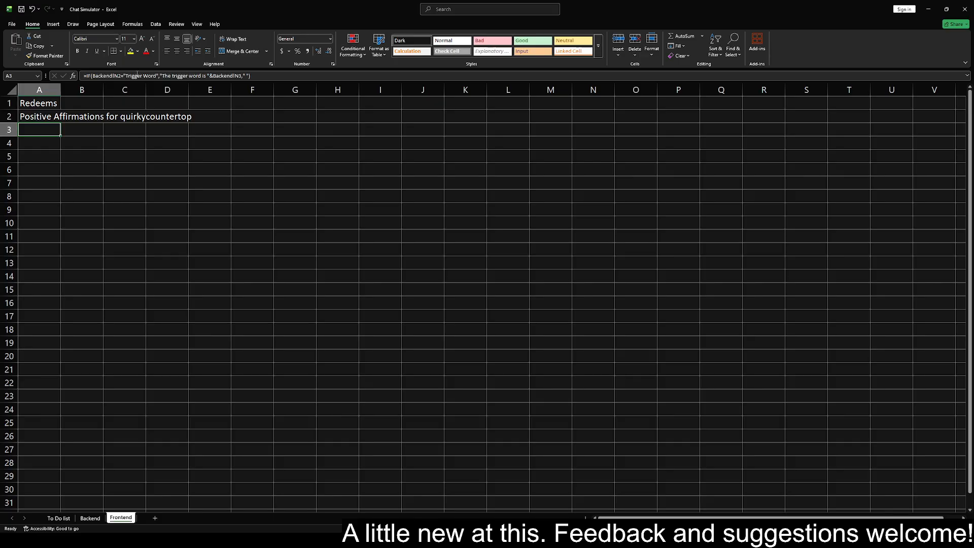
Add the note "Positve affirmations should give a field." in cell A2 of the To Do list sheet
click(58, 519)
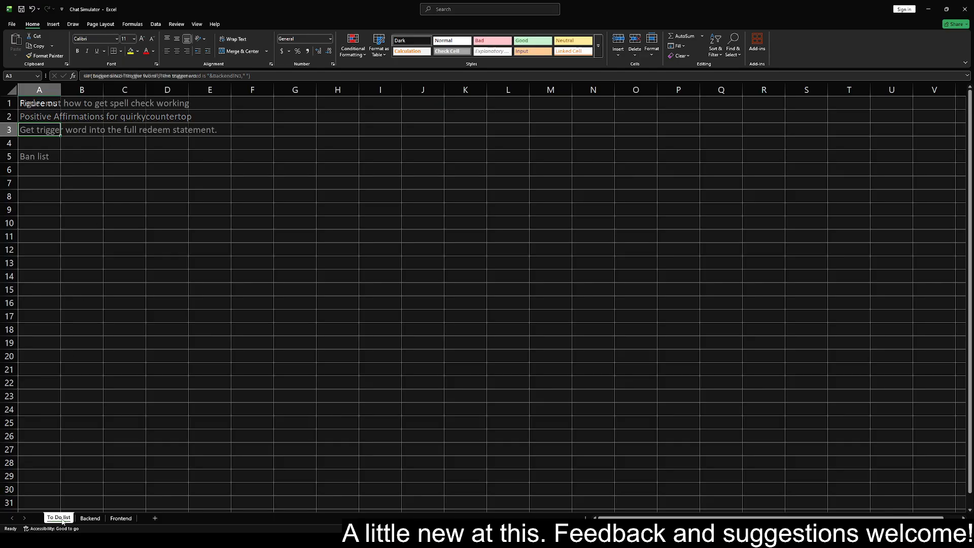
click(44, 116)
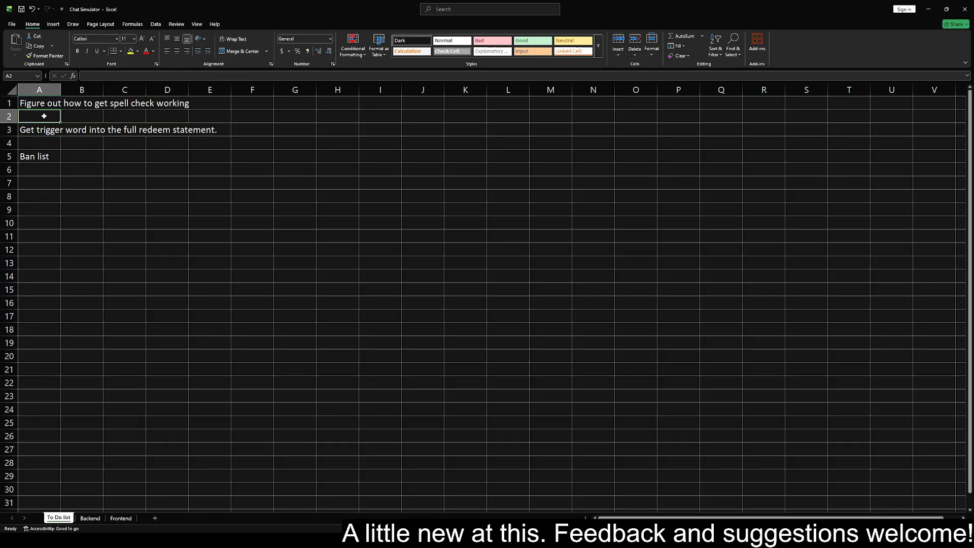
click(42, 128)
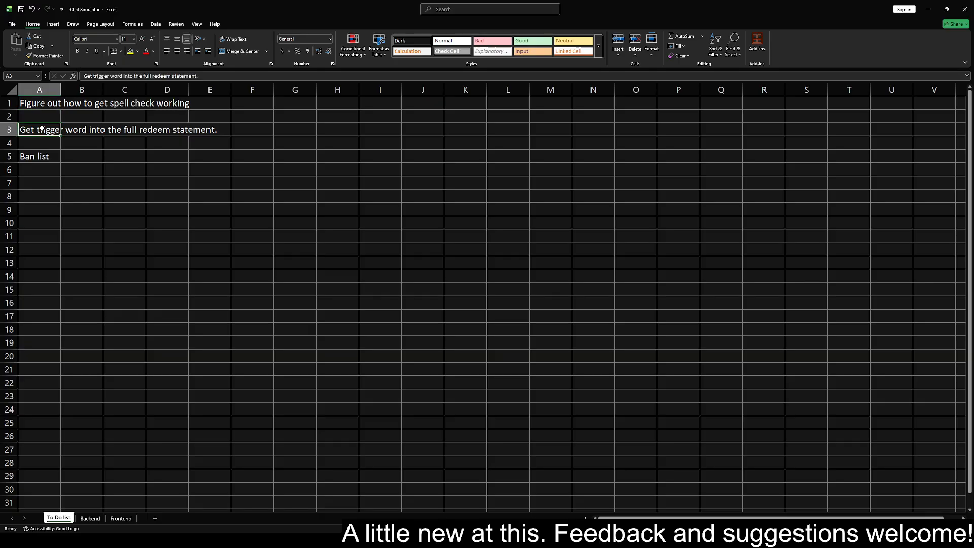
key(Up)
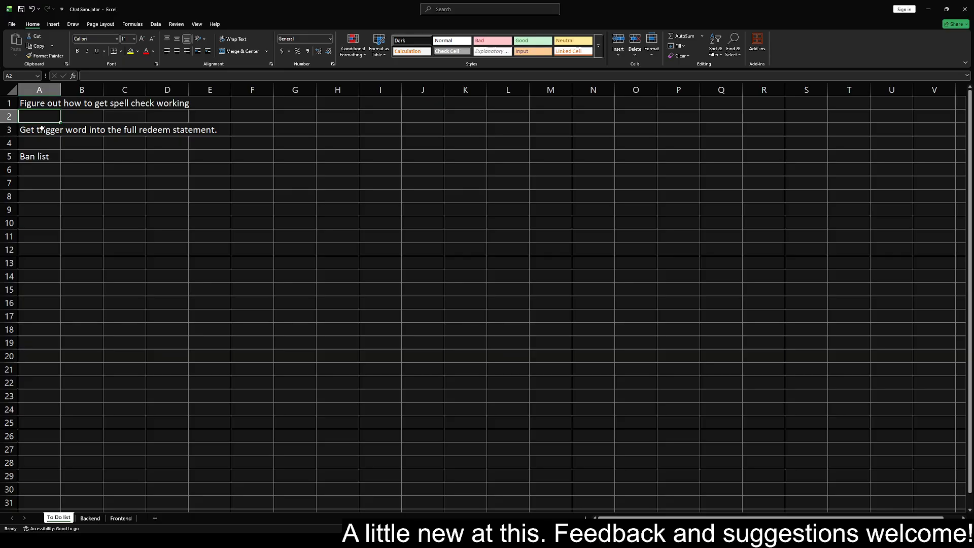
text(Post)
key(BackSpace)
text(itve affirmations should give )
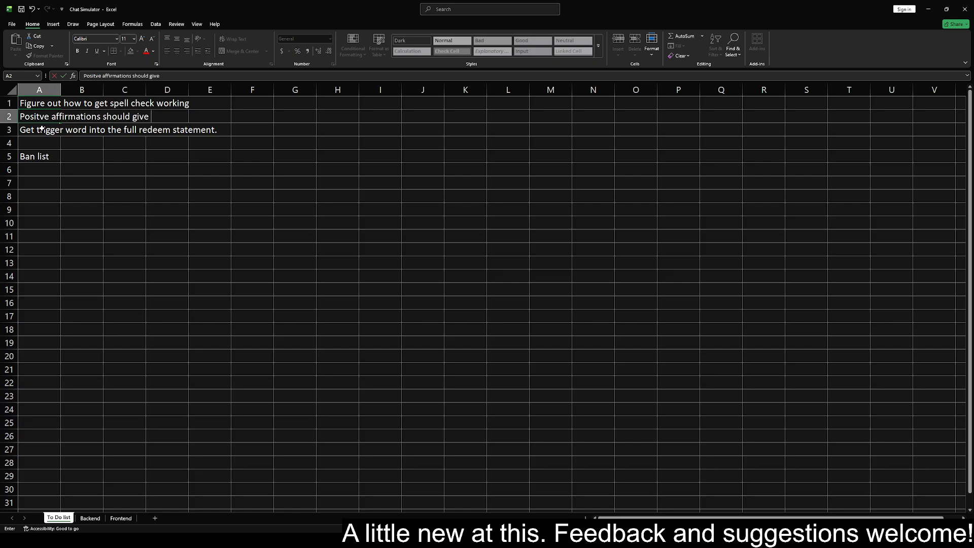
text(a filed)
key(BackSpace)
key(BackSpace)
key(BackSpace)
text(eld)
text( of)
key(BackSpace)
key(BackSpace)
key(BackSpace)
click(42, 128)
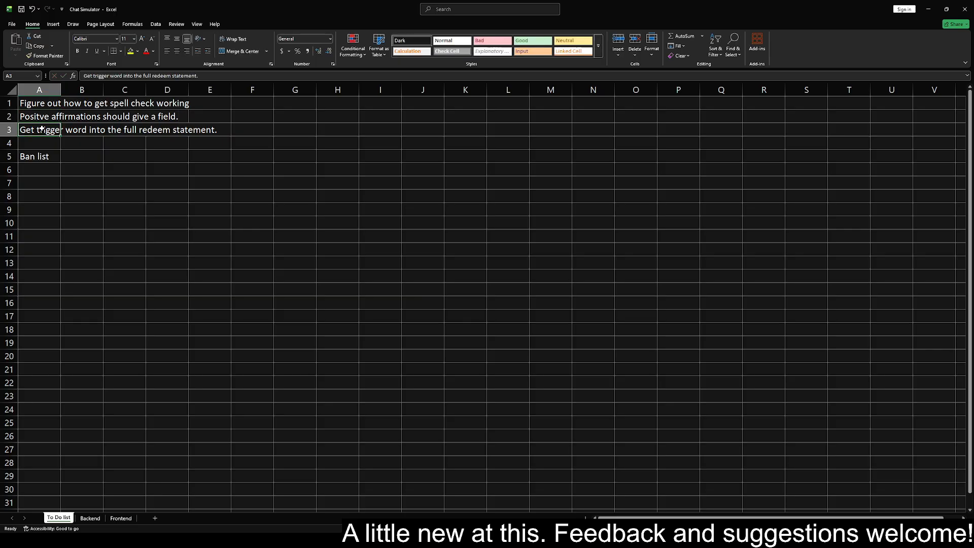
Enter the test letter d in Frontend cells D2, D4 and D6 to force new random redeems
click(121, 518)
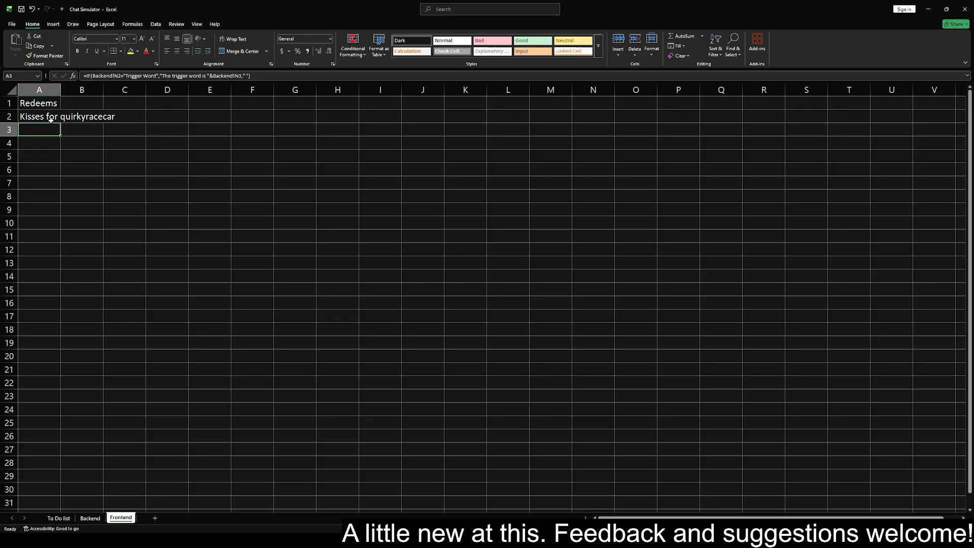
click(181, 116)
text(d)
click(196, 139)
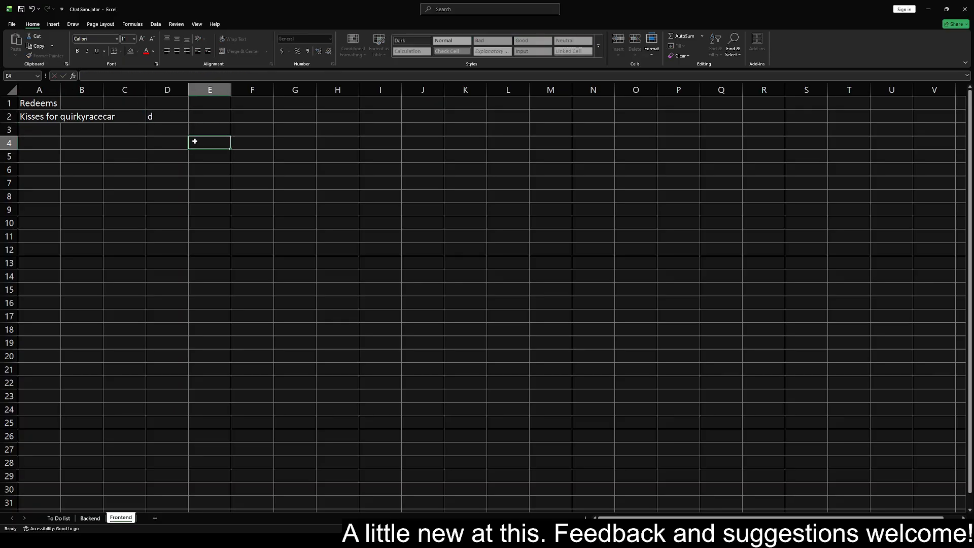
click(172, 142)
text(d)
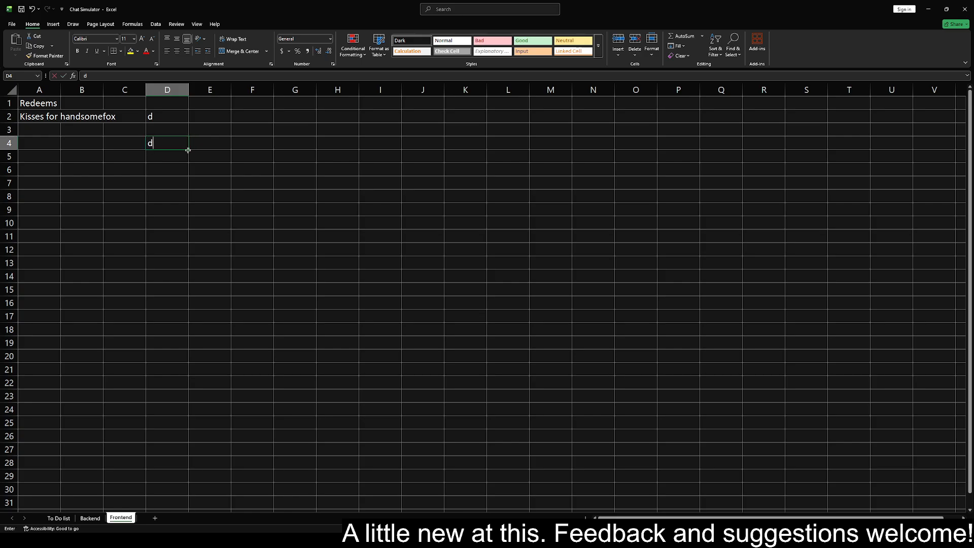
click(224, 167)
click(163, 171)
text(d)
click(224, 196)
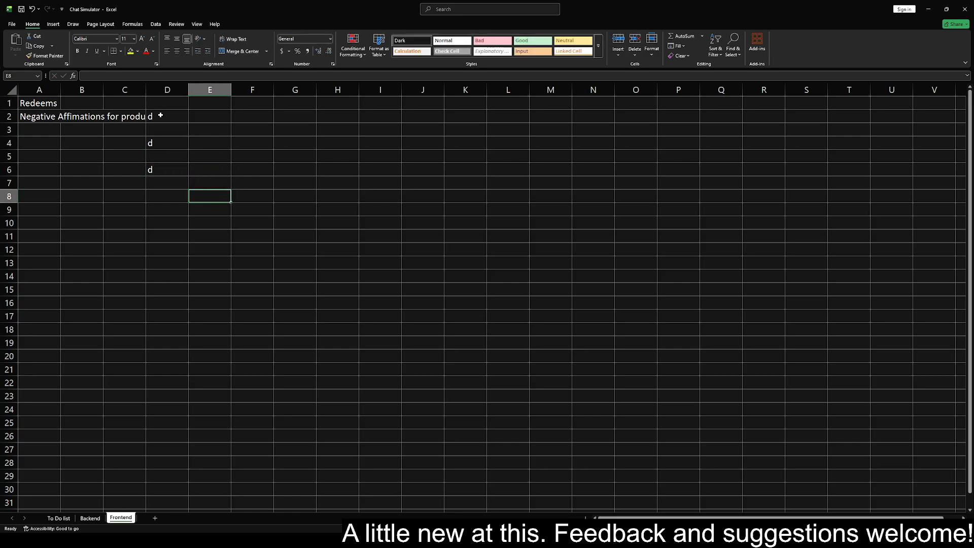
Clear the test letters from Frontend cells D2, D4 and D6
click(160, 115)
key(Delete)
key(Down)
key(Down)
key(Delete)
key(Down)
key(Down)
key(Delete)
key(Down)
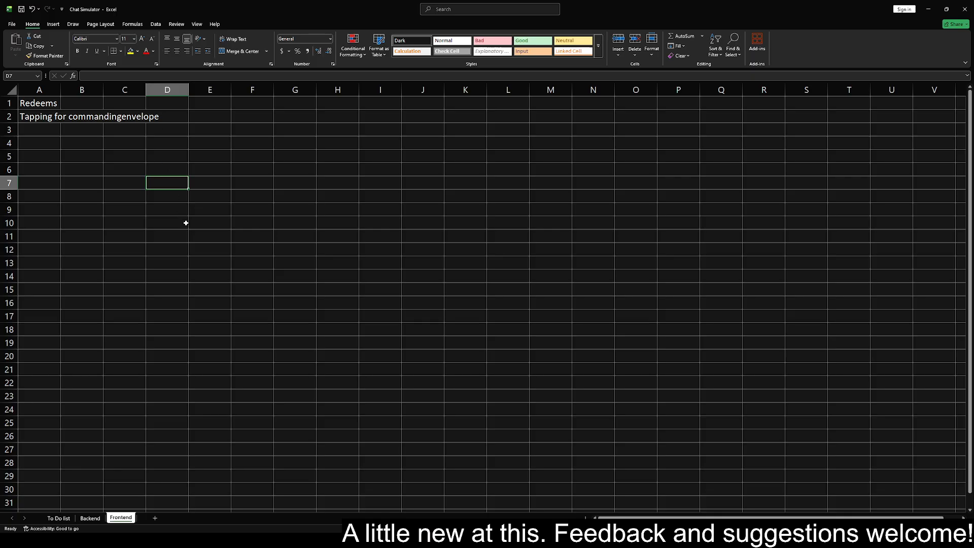
click(180, 172)
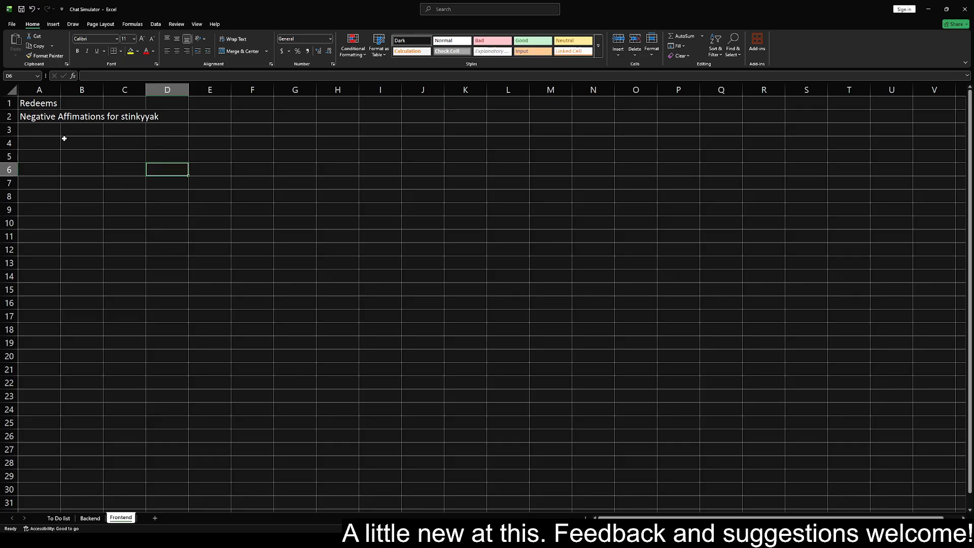
click(51, 131)
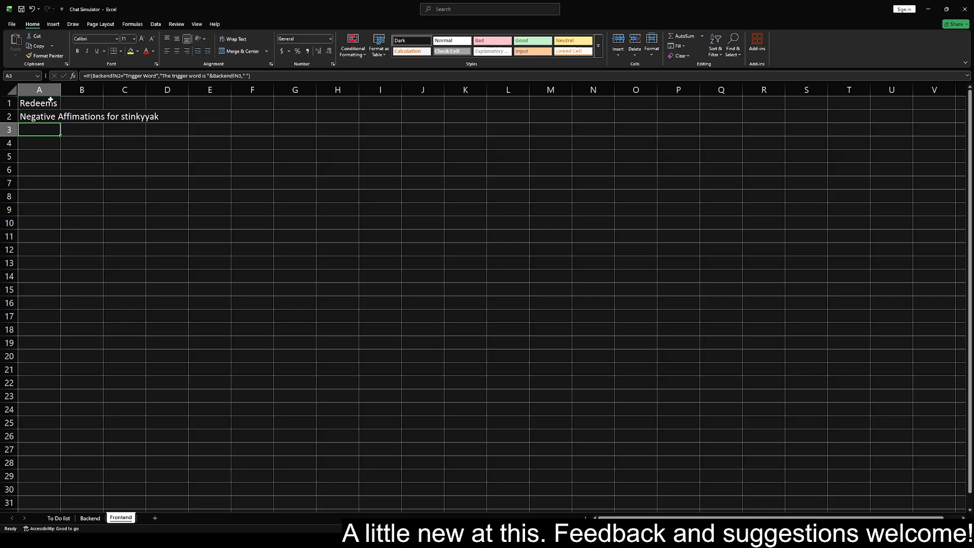
drag(47, 101, 54, 130)
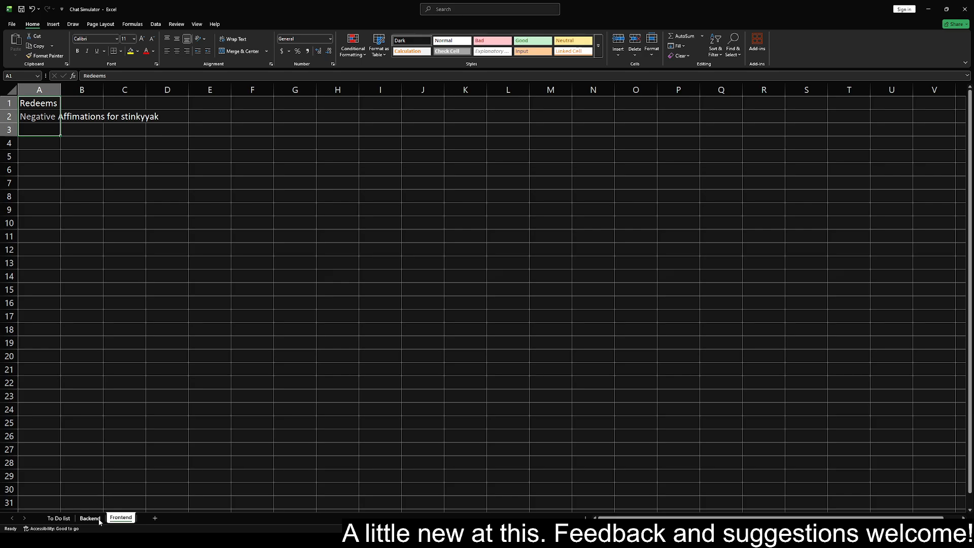
Move the "Ban list" entry on the To Do list sheet from A5 to A12
click(65, 518)
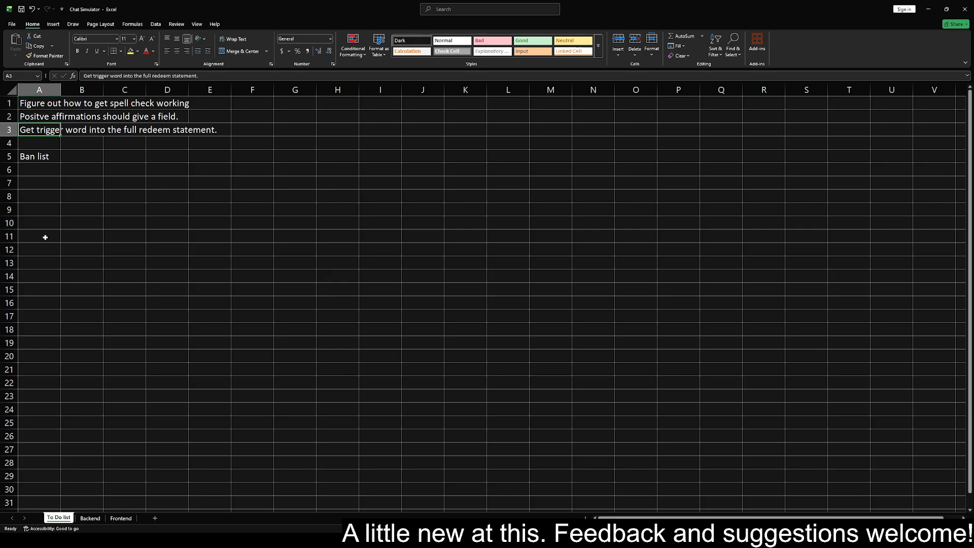
click(49, 140)
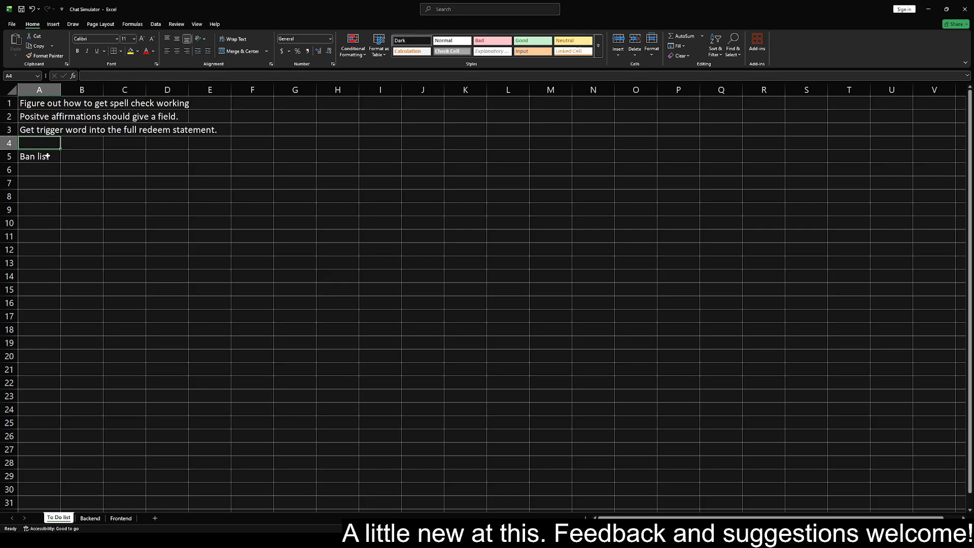
click(40, 161)
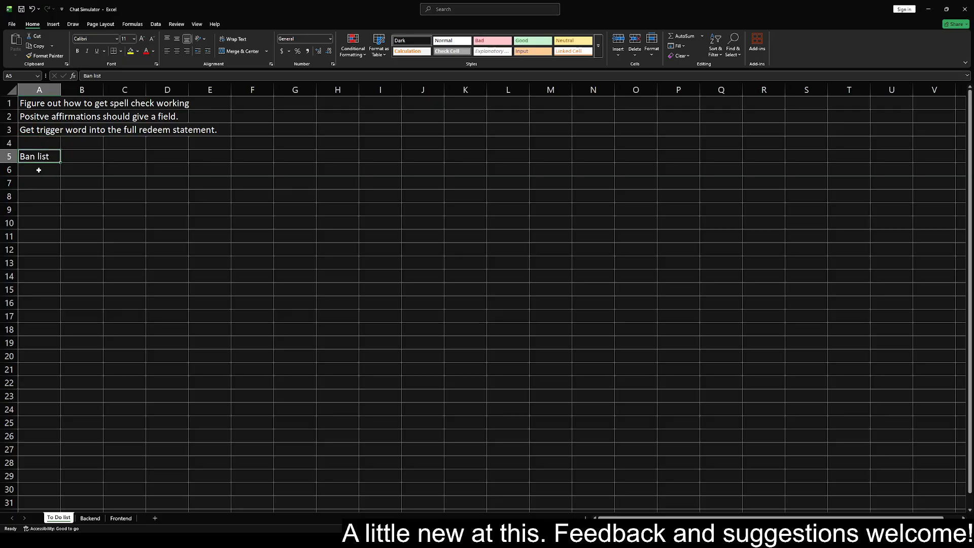
key(ctrl+x)
click(43, 247)
key(ctrl+v)
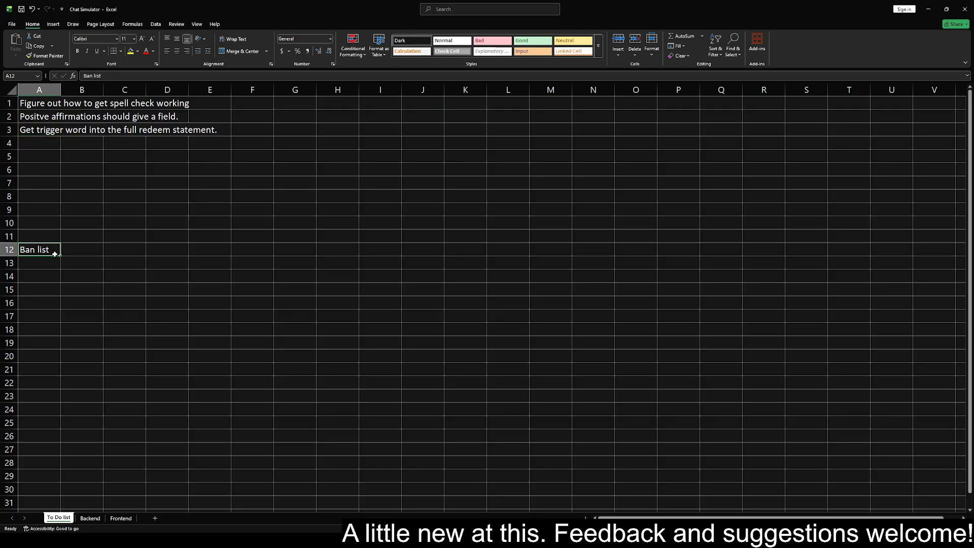
Add a "Chatbox" entry in cell A8 of the To Do list sheet
click(45, 237)
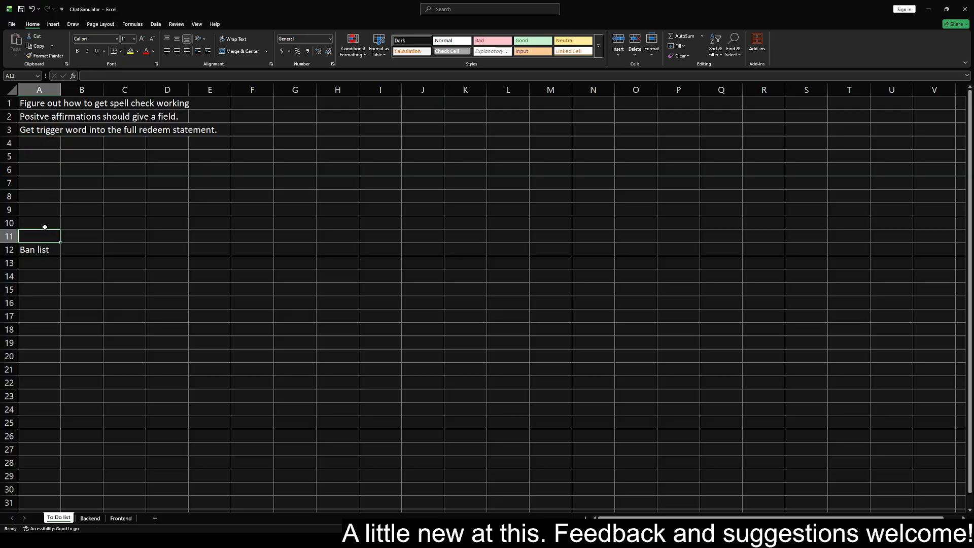
click(38, 196)
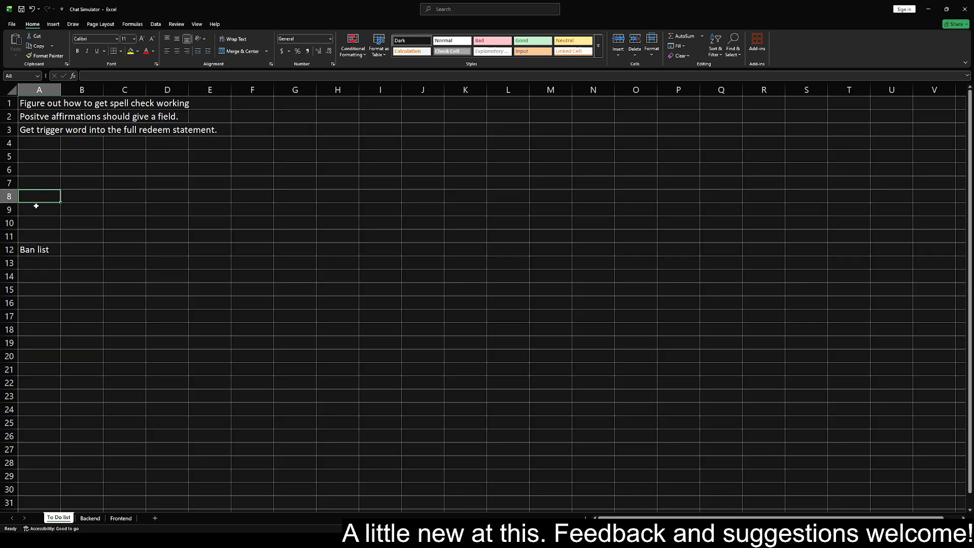
text(Chat)
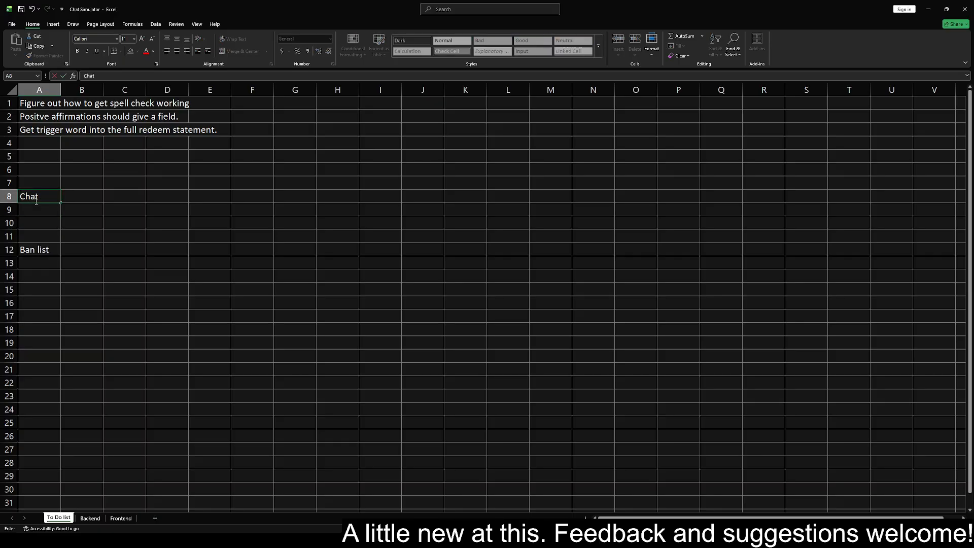
text(ter)
key(BackSpace)
key(BackSpace)
key(BackSpace)
text(box)
key(Up)
click(35, 201)
click(36, 203)
click(36, 202)
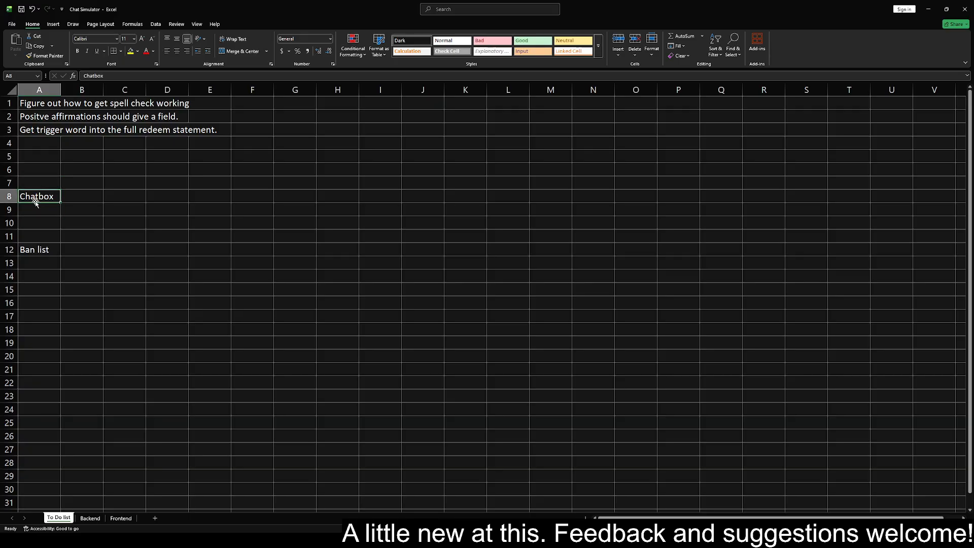
Move the "Chatbox" entry on the To Do list sheet from A8 to A10
key(Down)
key(Down)
key(Down)
key(Down)
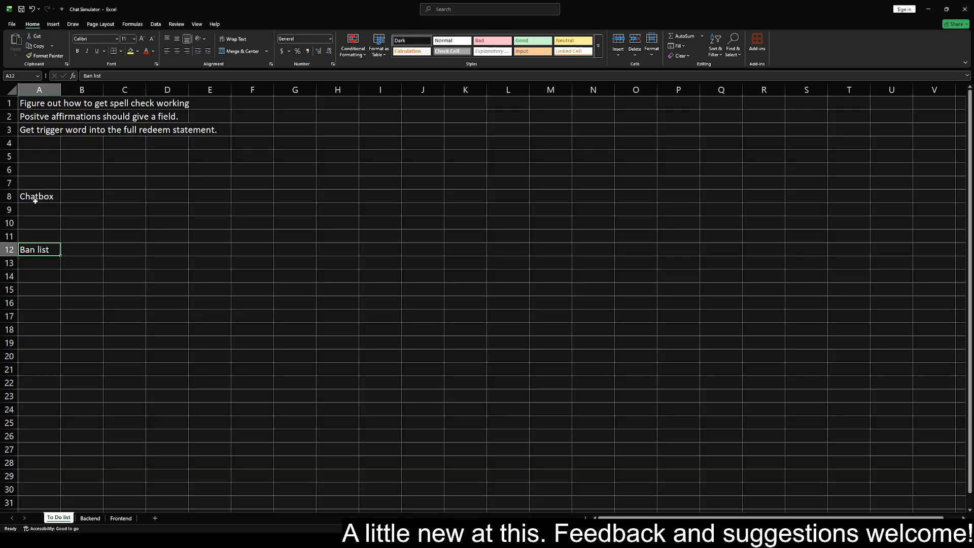
key(Up)
key(Up)
key(Up)
key(Up)
key(Up)
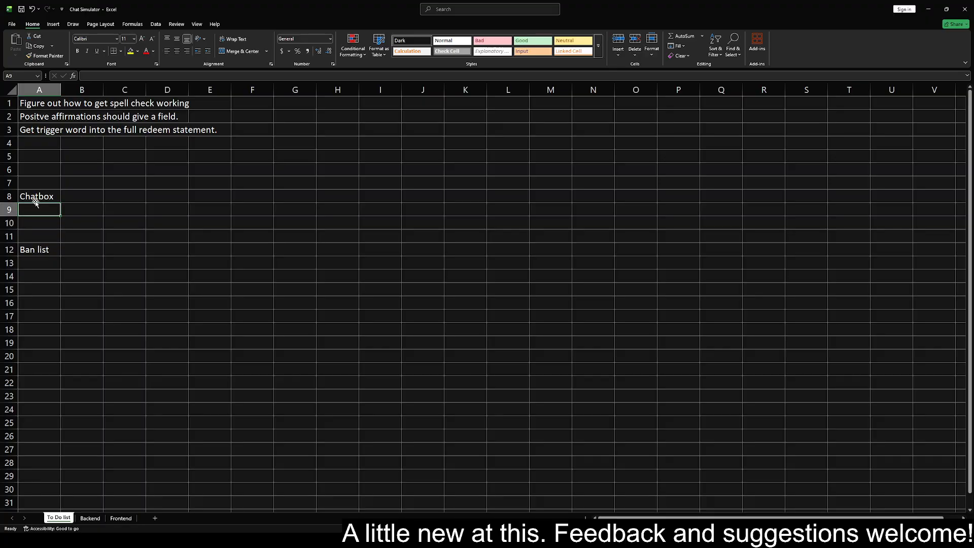
key(Down)
key(ctrl+c)
key(Down)
key(Down)
key(ctrl+v)
key(Up)
key(Up)
key(Up)
key(Up)
key(Up)
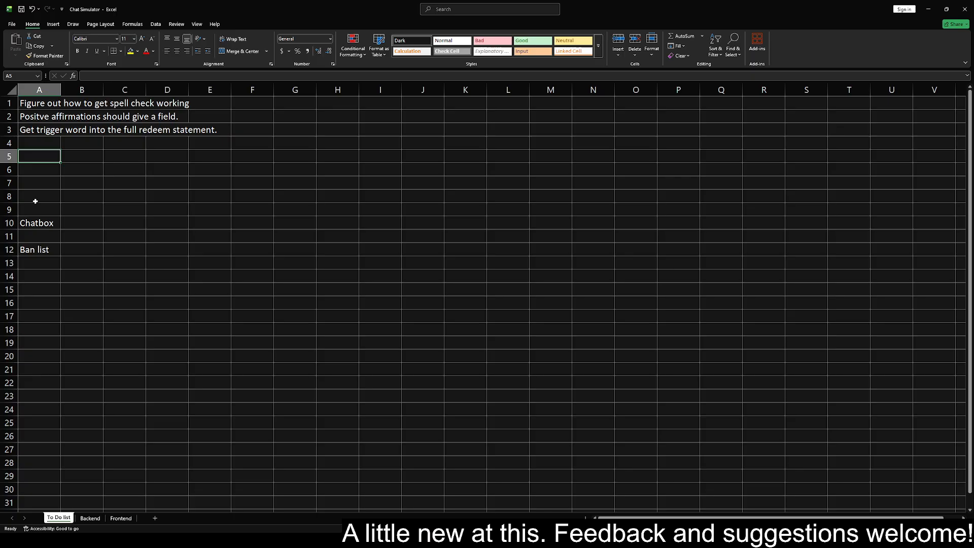
key(Up)
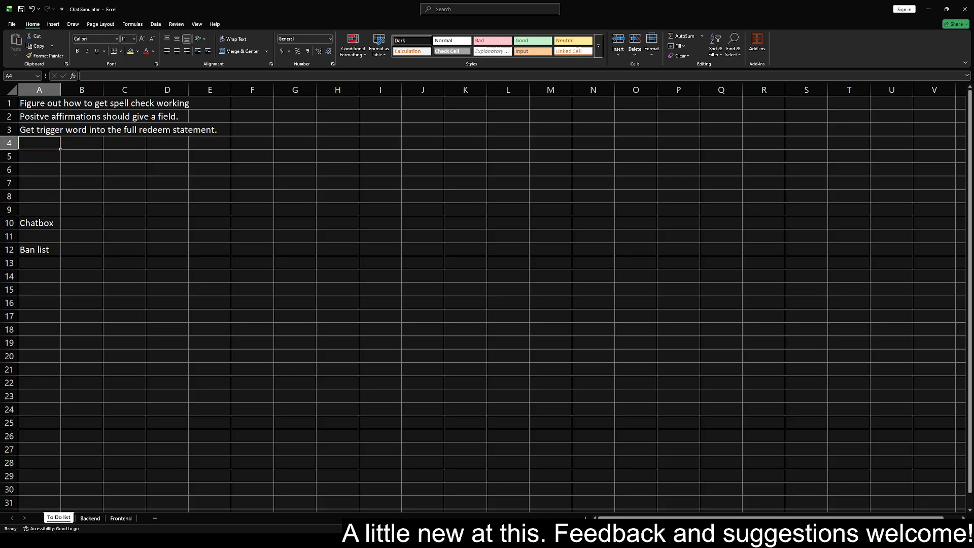
Add the entry "Format the frontend" in cell A7 of the To Do list sheet
key(alt+Tab)
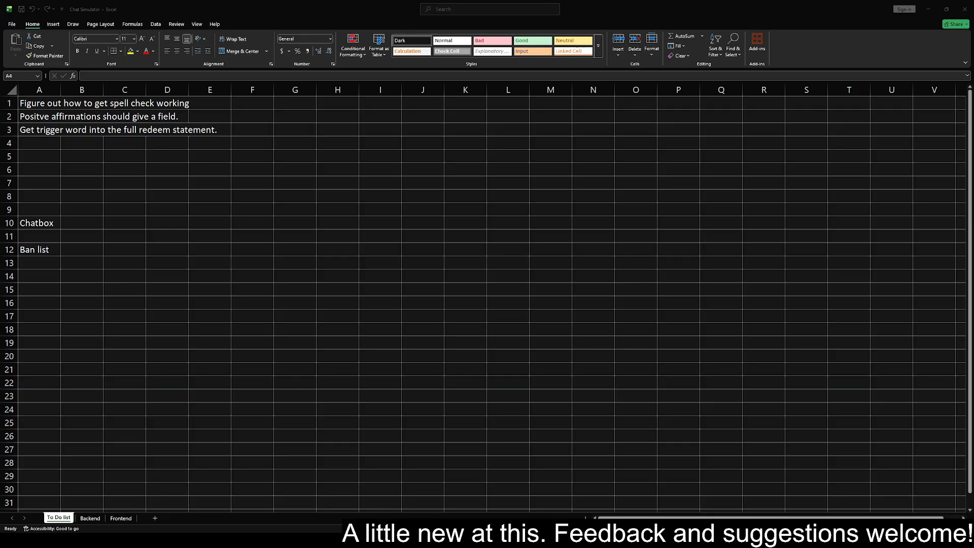
click(42, 180)
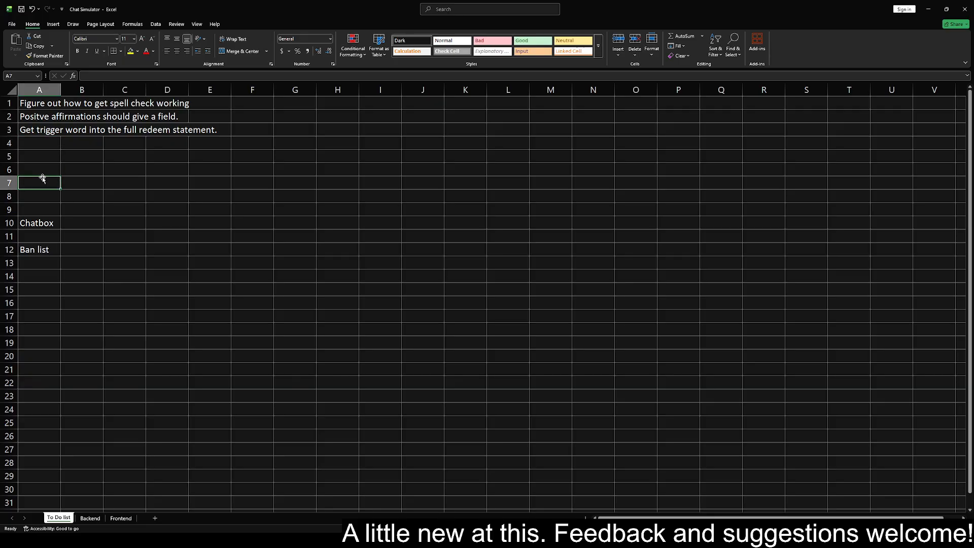
text(Format )
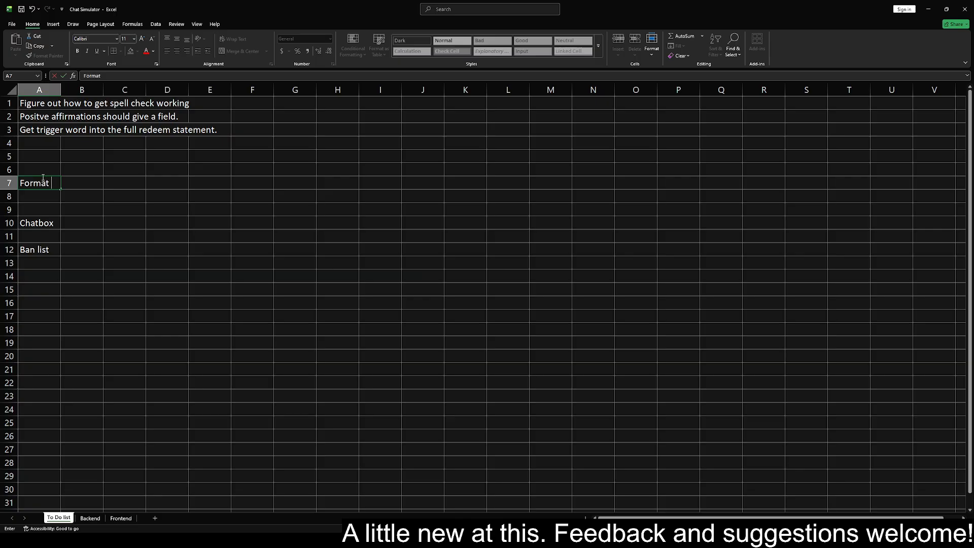
text(the)
text( redde)
key(BackSpace)
key(BackSpace)
key(BackSpace)
key(BackSpace)
key(BackSpace)
key(BackSpace)
key(BackSpace)
text(he front end)
key(BackSpace)
key(BackSpace)
key(BackSpace)
key(BackSpace)
text(end)
key(Return)
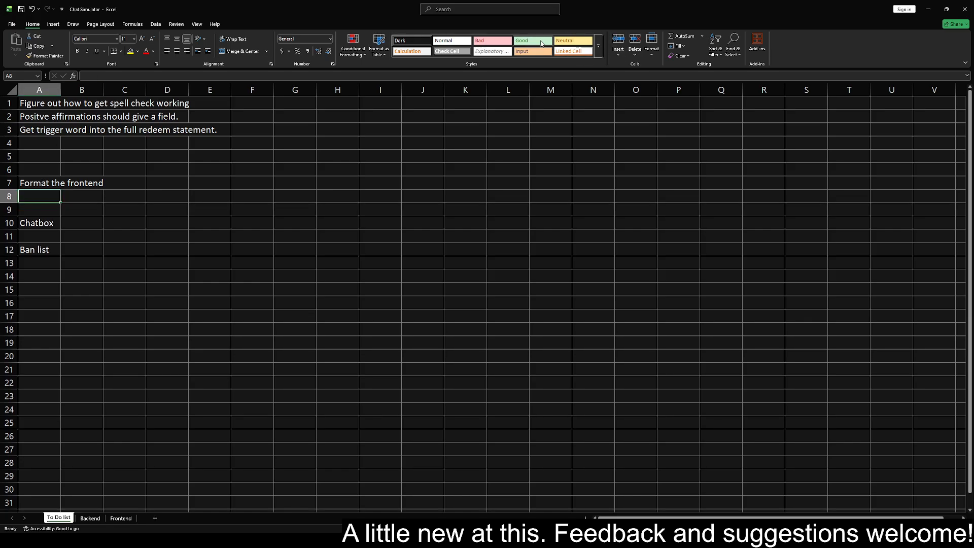
Review the redeem output on the Frontend sheet and return to the To Do list sheet
click(121, 518)
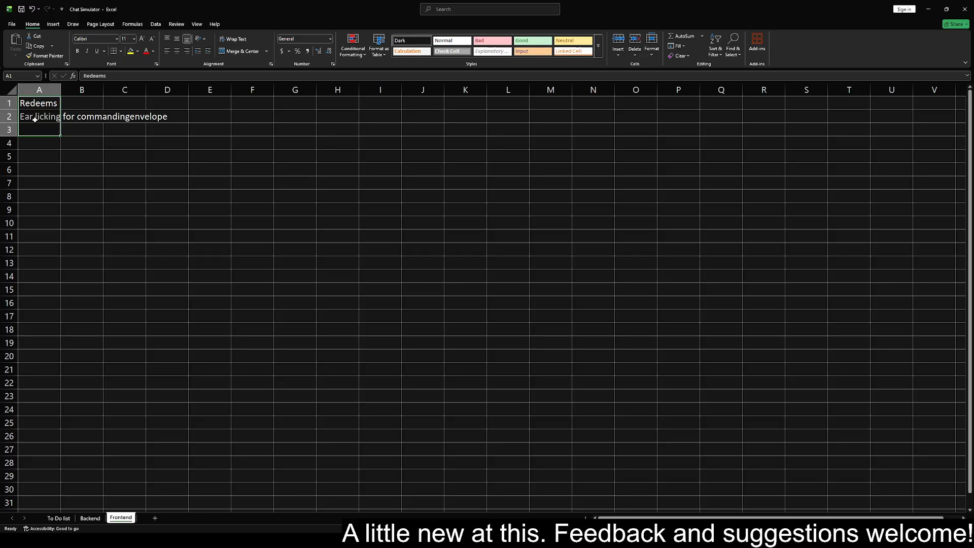
click(124, 188)
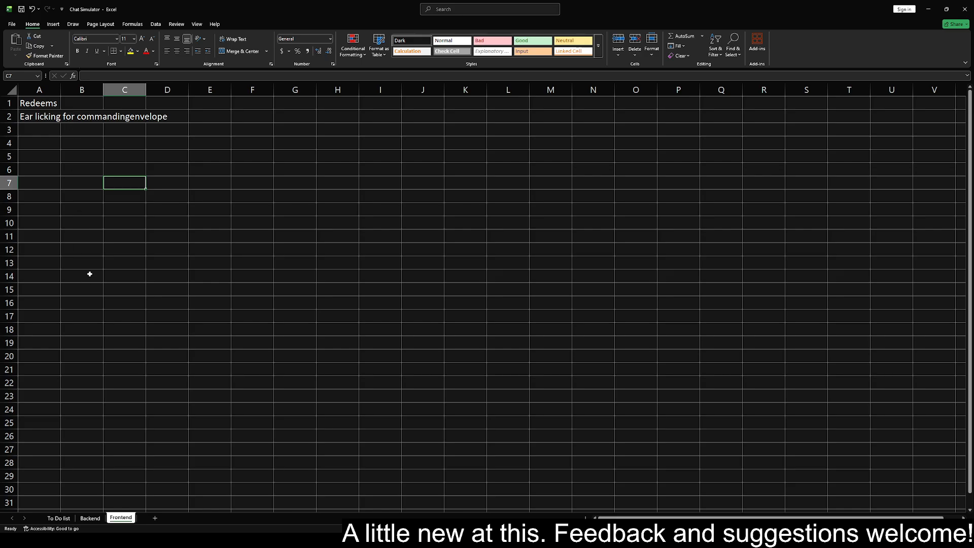
click(58, 517)
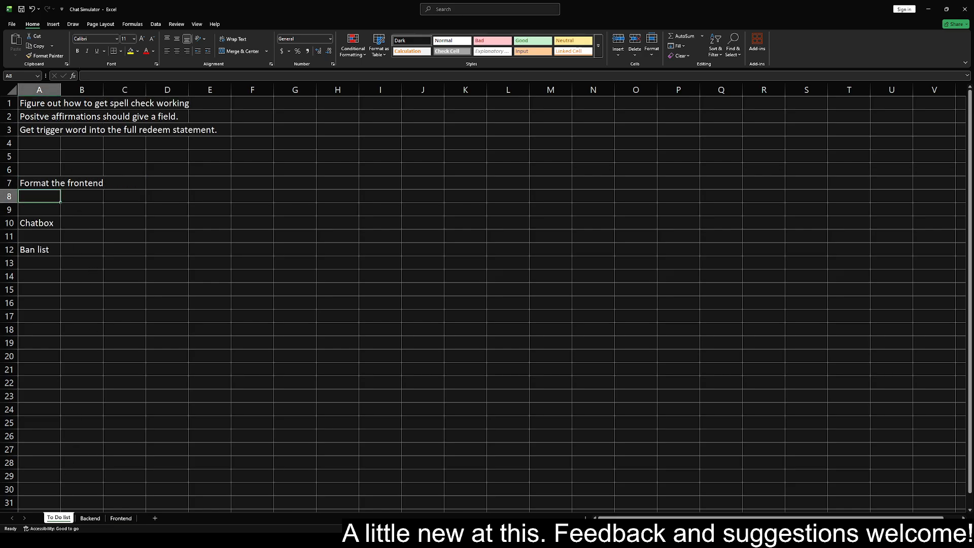
key(alt+Tab)
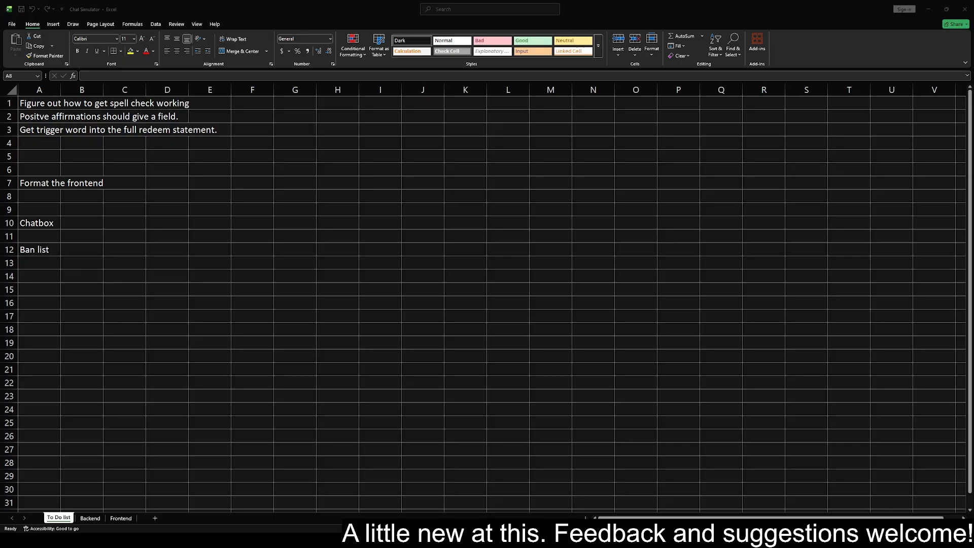
Add the entry "Daily redeem" in cell A5 of the To Do list sheet
click(38, 157)
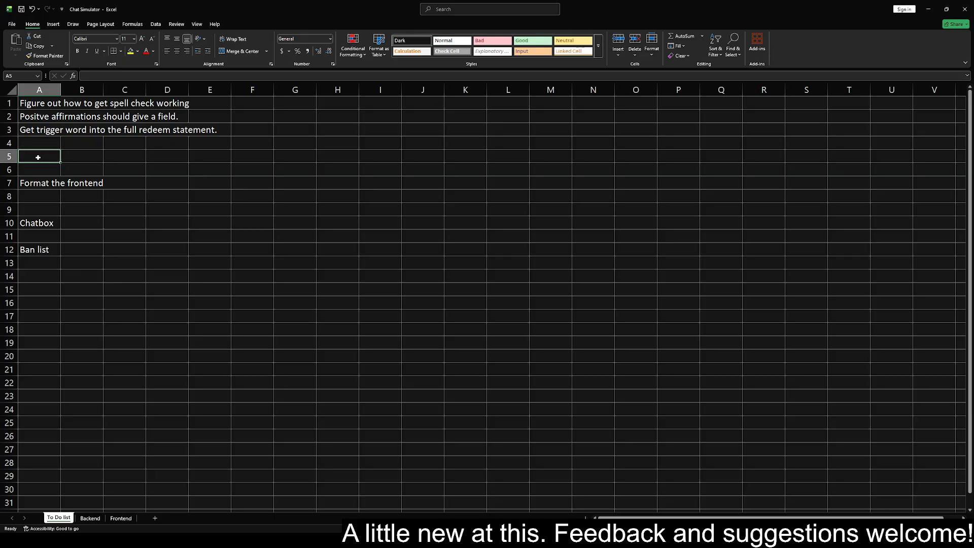
text(Daily redeem)
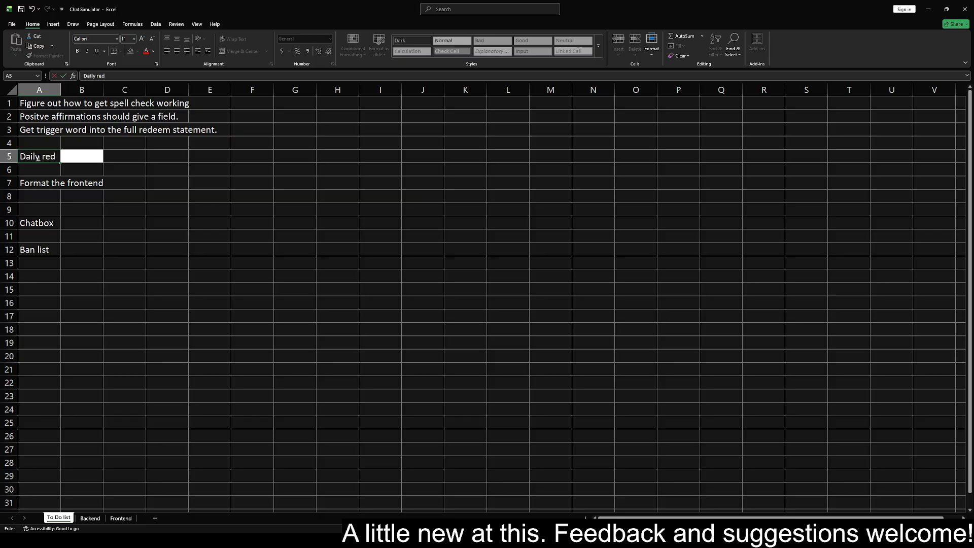
key(BackSpace)
key(BackSpace)
key(BackSpace)
key(BackSpace)
text(deem)
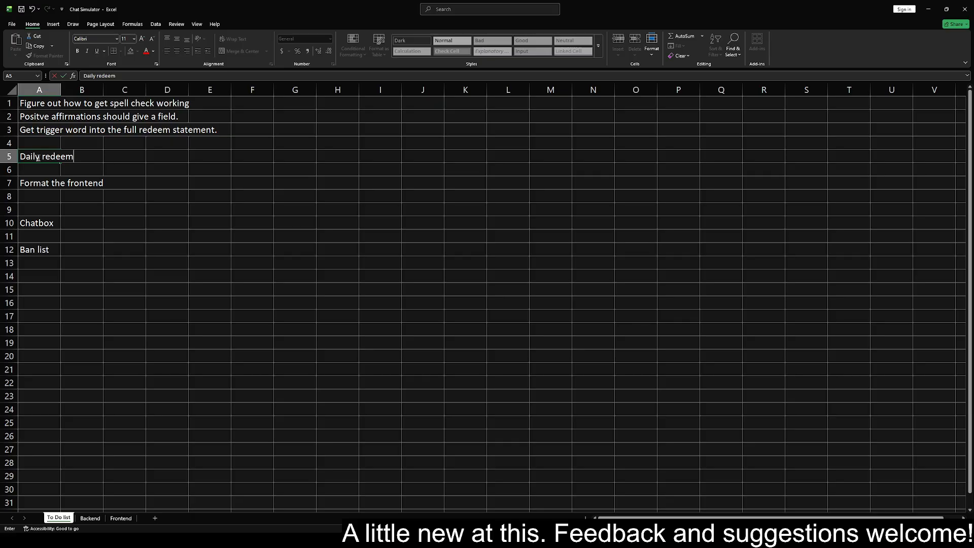
key(Return)
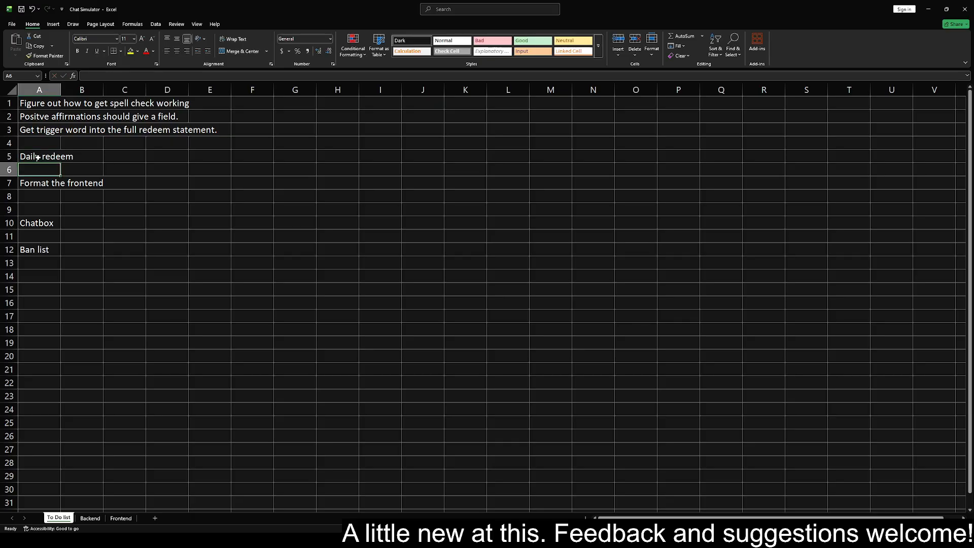
Move the "Daily redeem" entry from A5 to A11, between "Chatbox" and "Ban list"
click(38, 158)
key(ctrl+x)
key(Down)
key(Down)
key(Down)
key(Down)
key(Down)
key(Down)
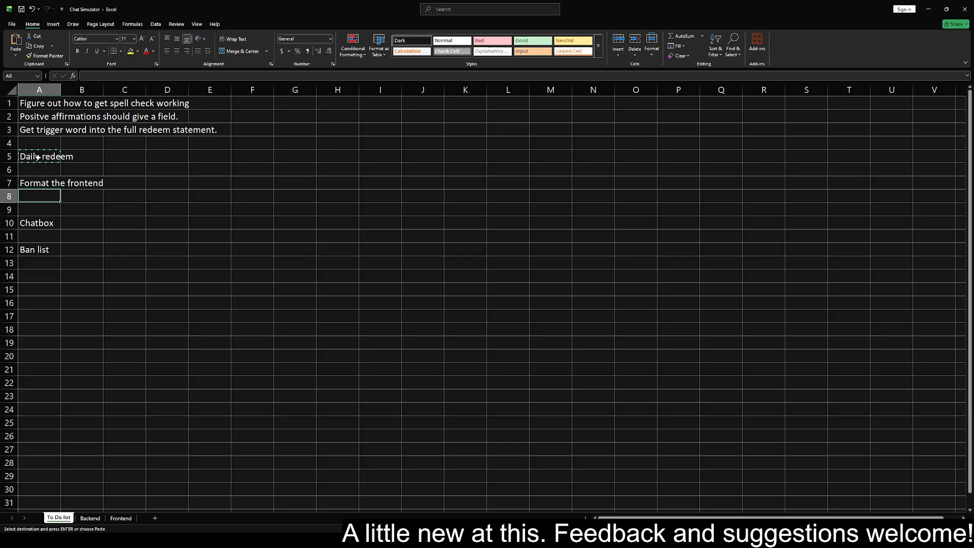
key(ctrl+v)
key(Up)
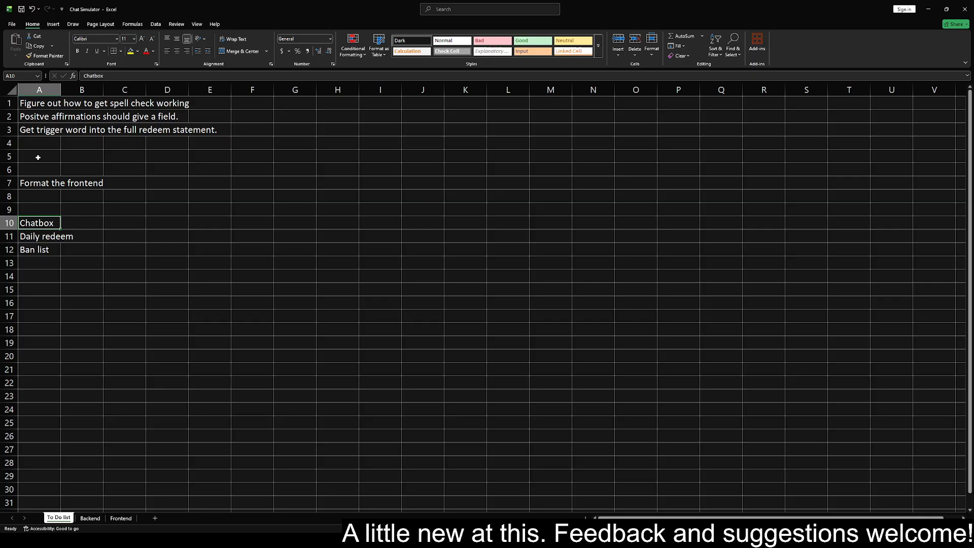
key(Down)
key(Up)
key(Up)
key(Up)
key(Up)
key(Up)
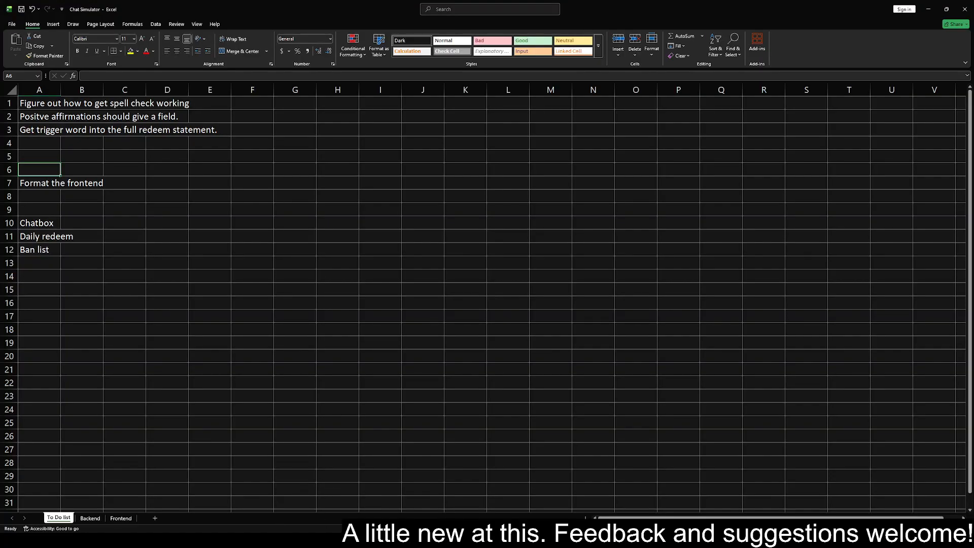
key(alt+Tab)
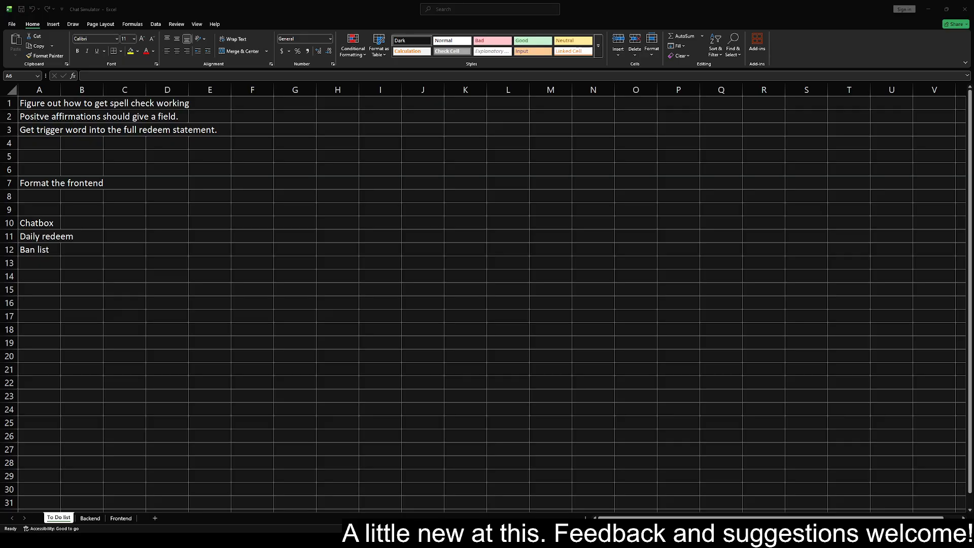
click(830, 39)
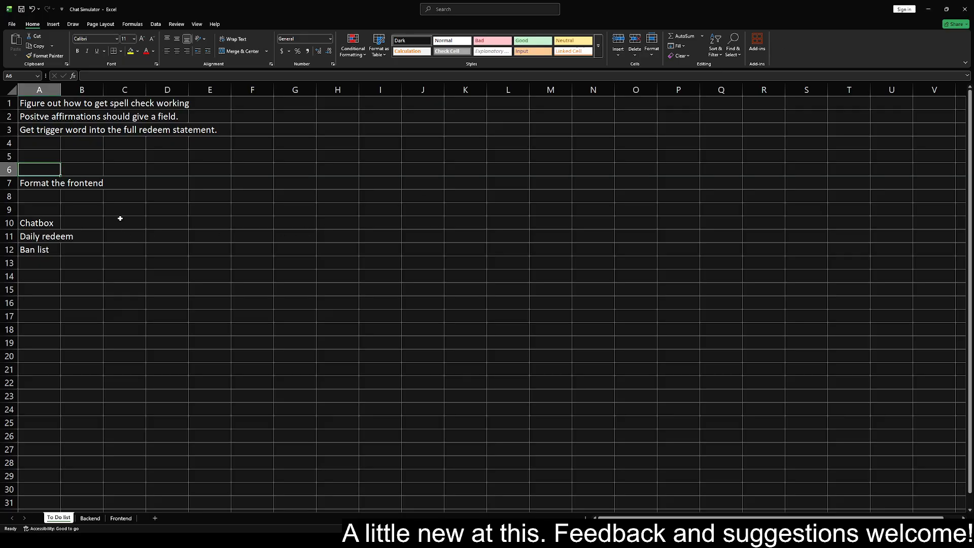
click(53, 118)
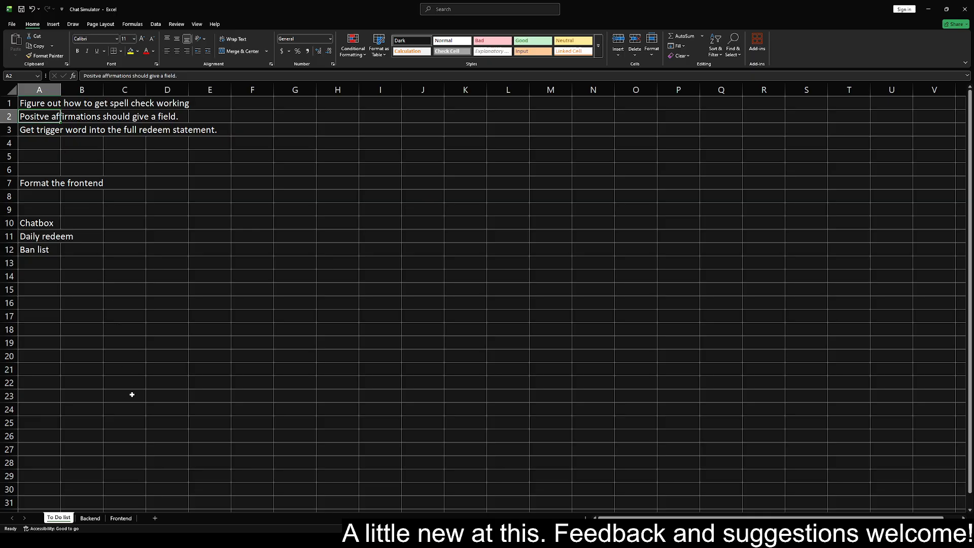
Copy the trigger word IF formula from Frontend cell A3 into cell A4 without shifting its Backend references
click(121, 518)
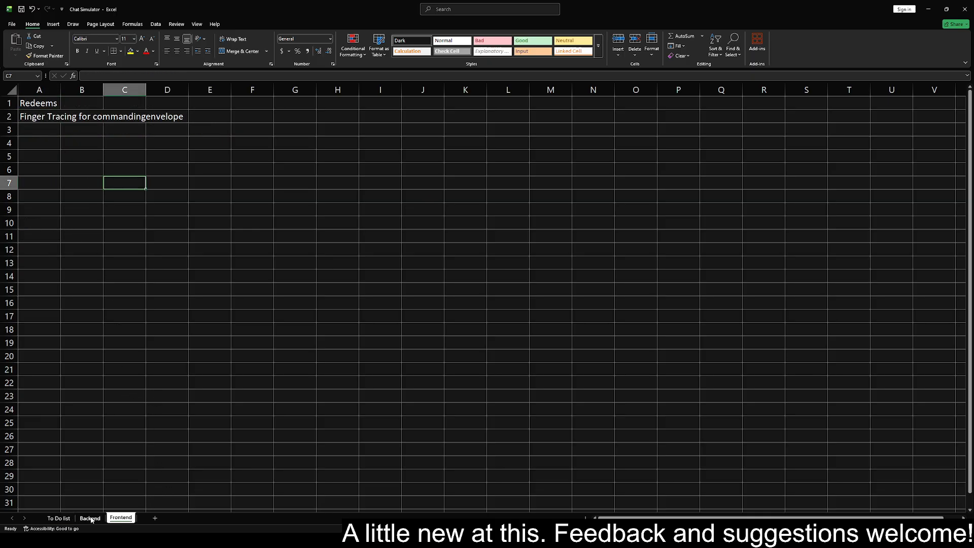
click(43, 130)
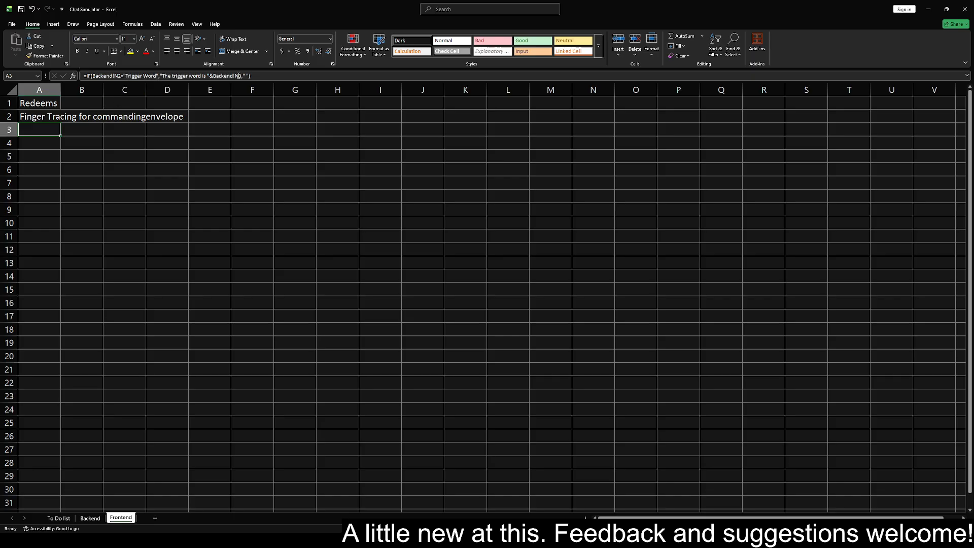
drag(260, 75, 83, 75)
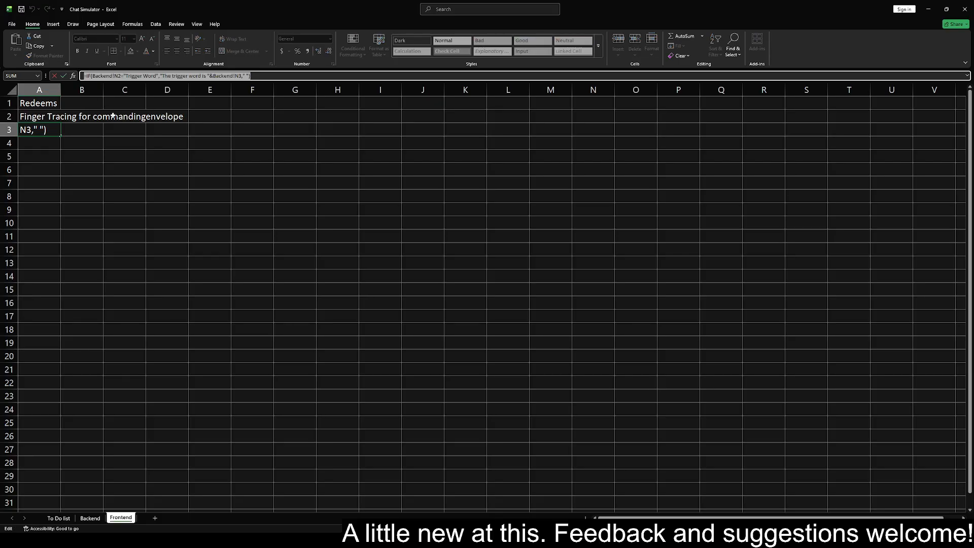
key(ctrl+c)
click(44, 142)
key(Escape)
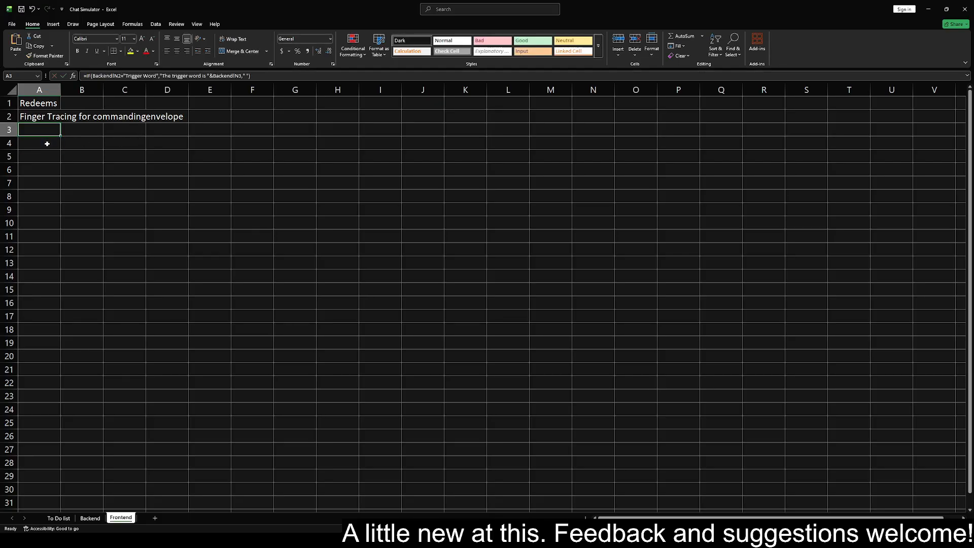
click(42, 144)
key(ctrl+v)
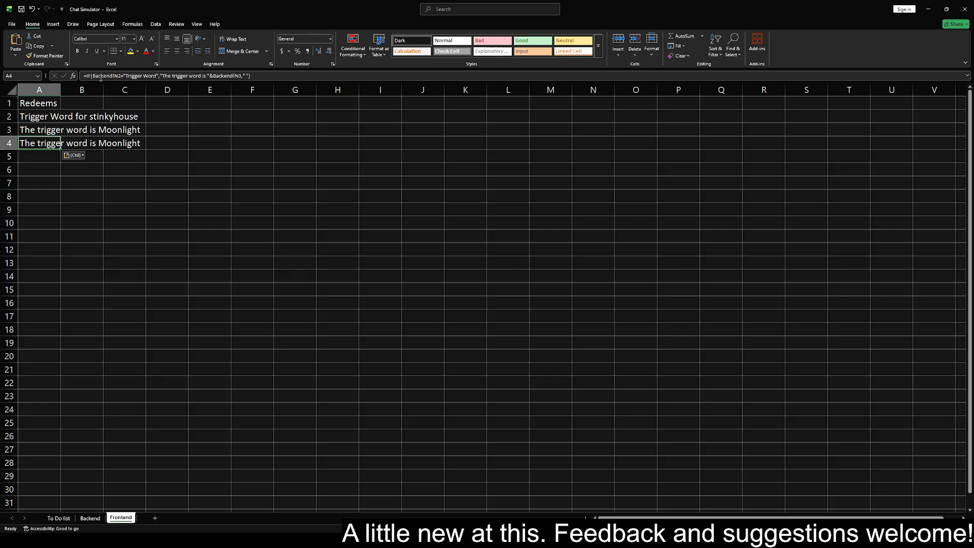
Change the text tested in the Frontend A4 formula from "Trigger Word" to "Positive Affirmations"
drag(126, 76, 158, 77)
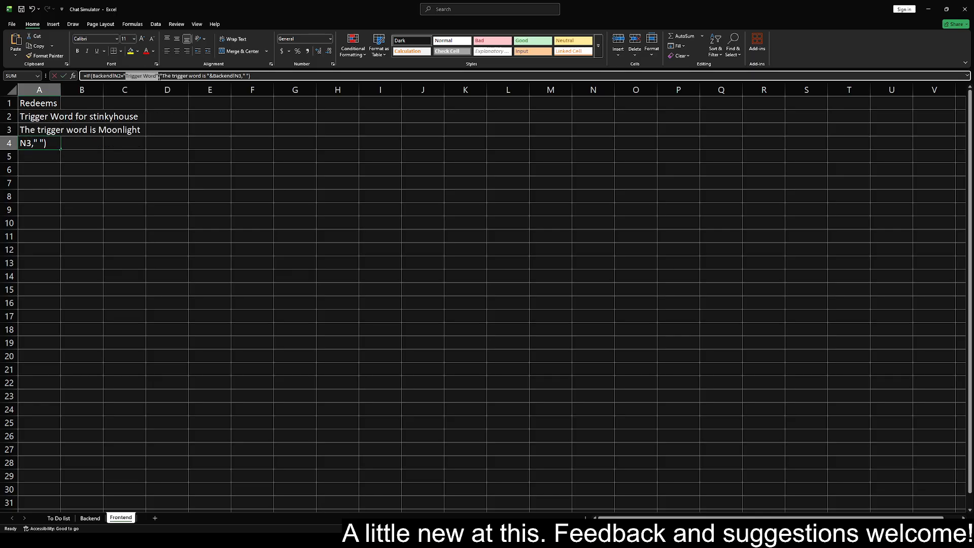
text(Poss)
key(BackSpace)
text(iti)
text(ve Affirma)
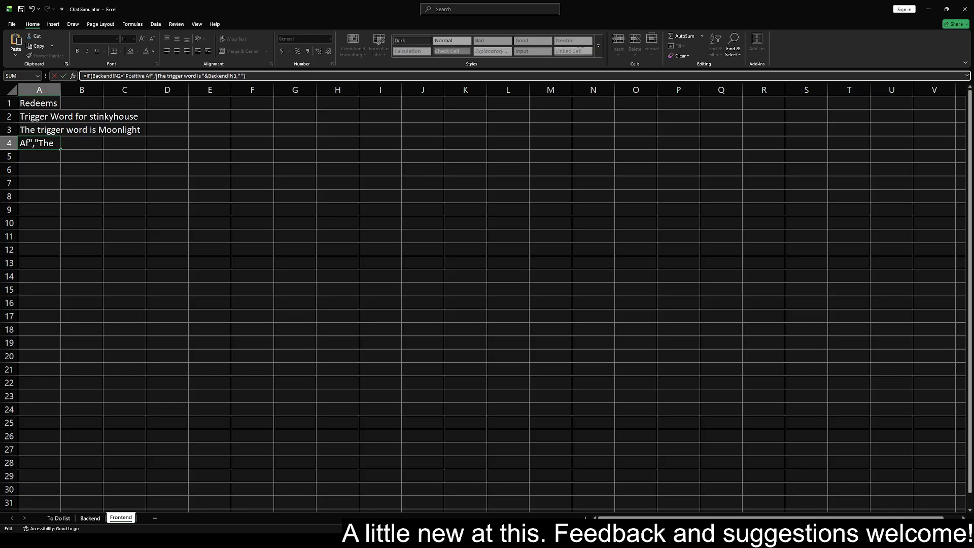
text(tions)
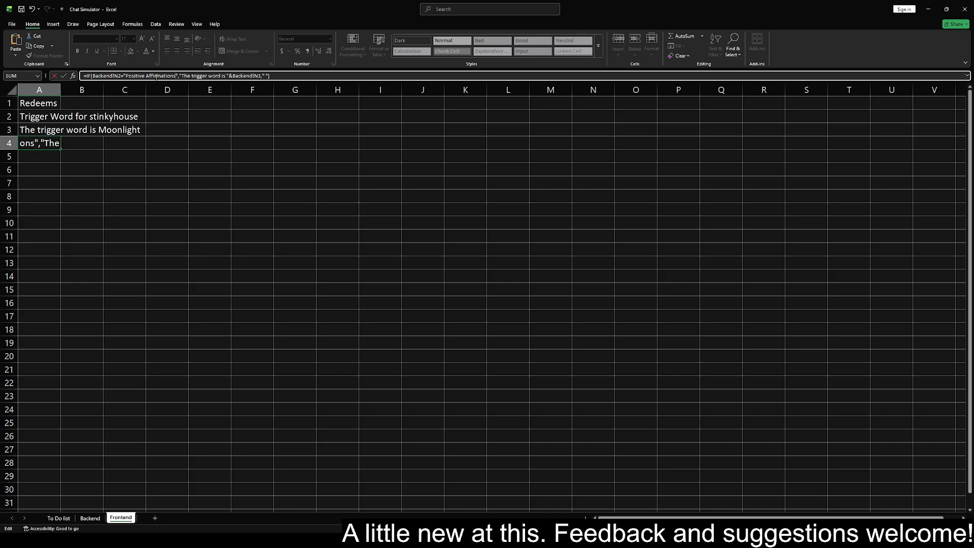
key(Return)
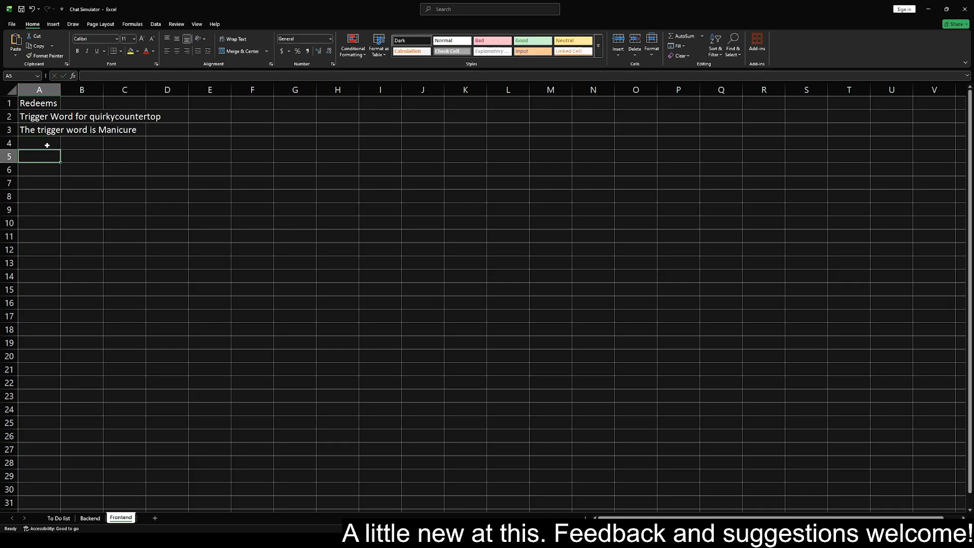
Insert four blank columns on the Backend sheet before column J, between the lookup table and the random name cells
click(49, 143)
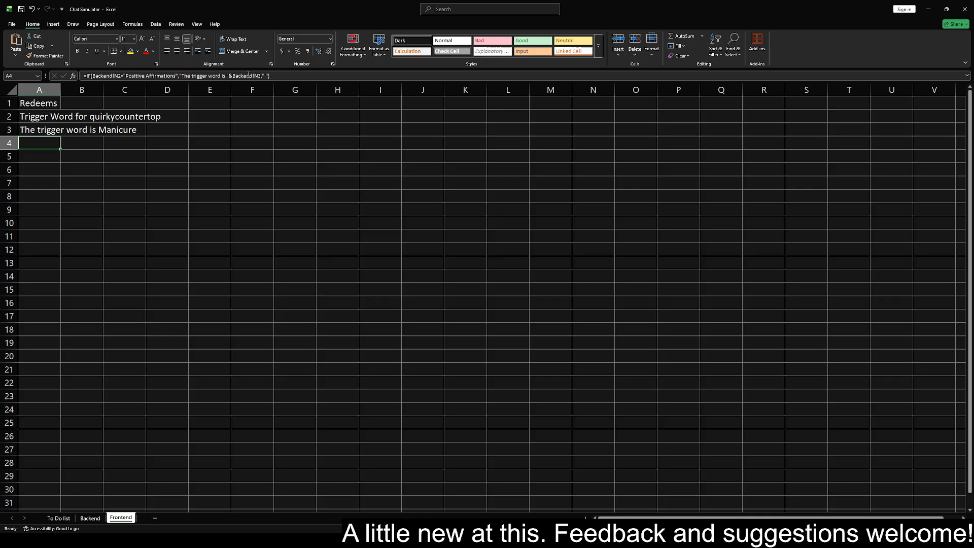
click(90, 518)
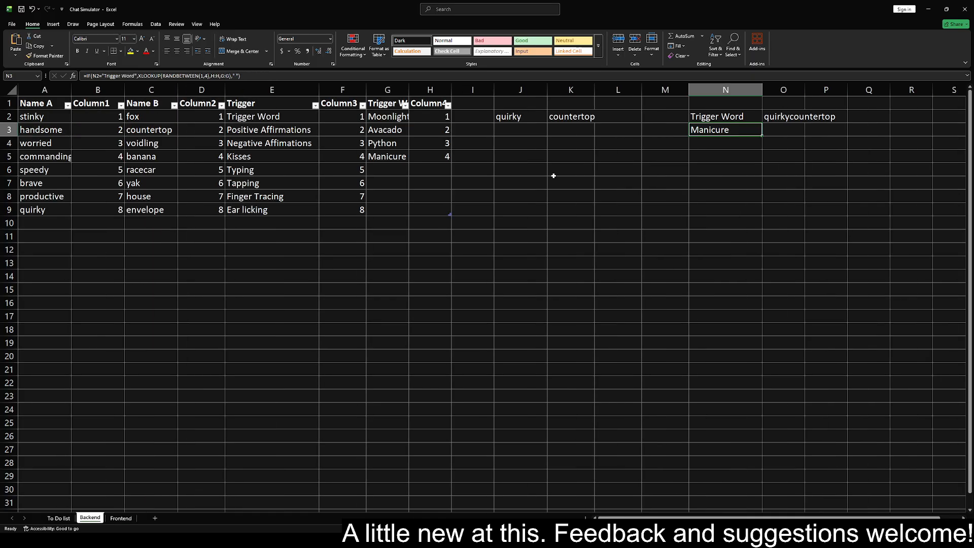
click(723, 144)
click(713, 131)
drag(510, 89, 643, 90)
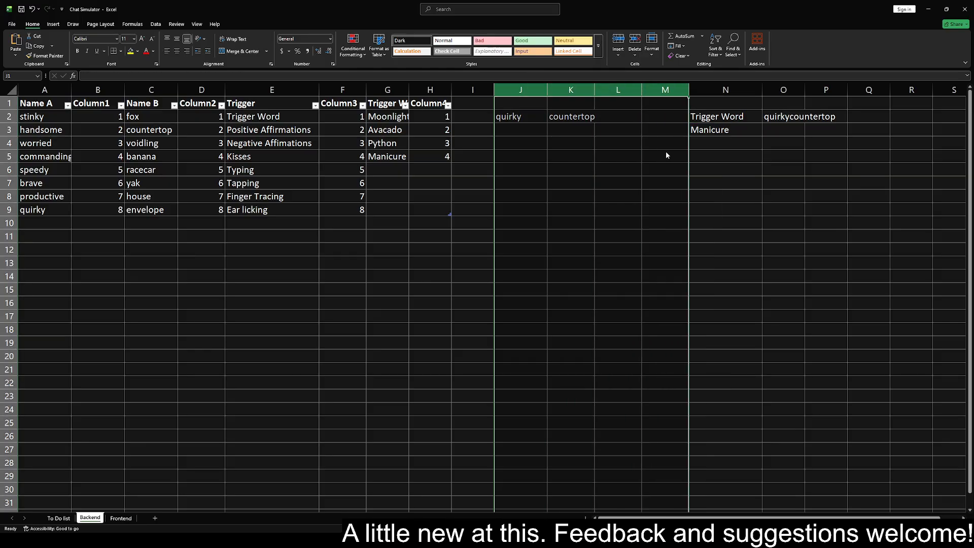
key(ctrl+shift+plus)
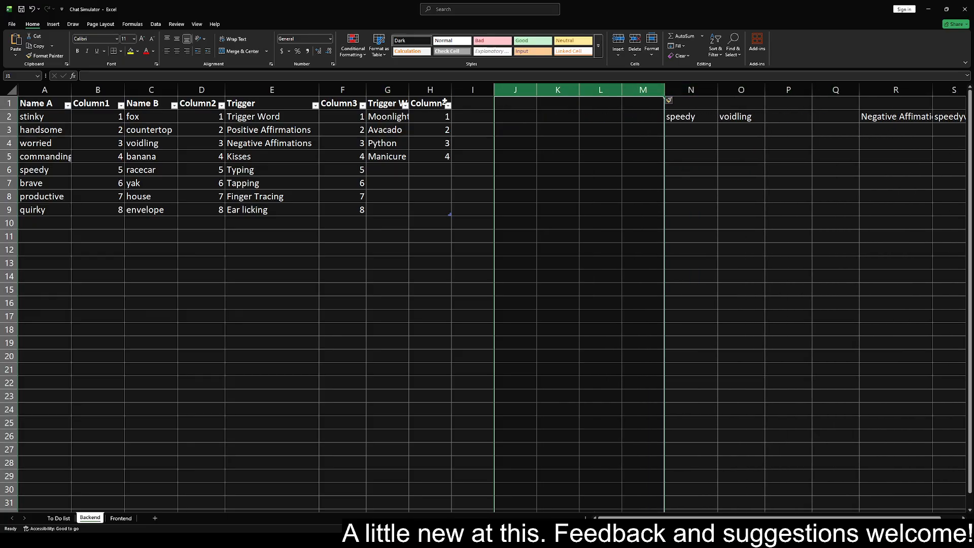
Add the header "Positive Af" in Backend cell I1 and extend the table by one more column to J
click(467, 107)
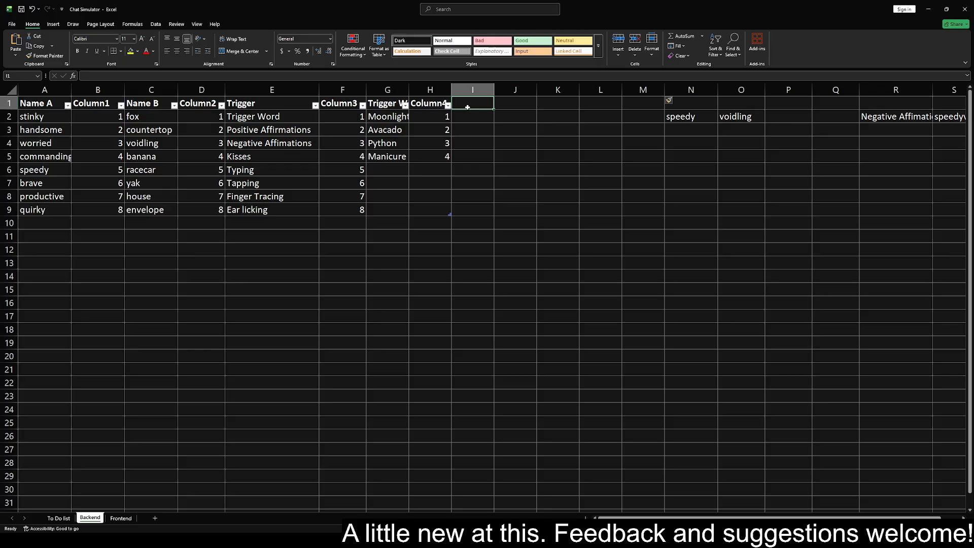
text(P)
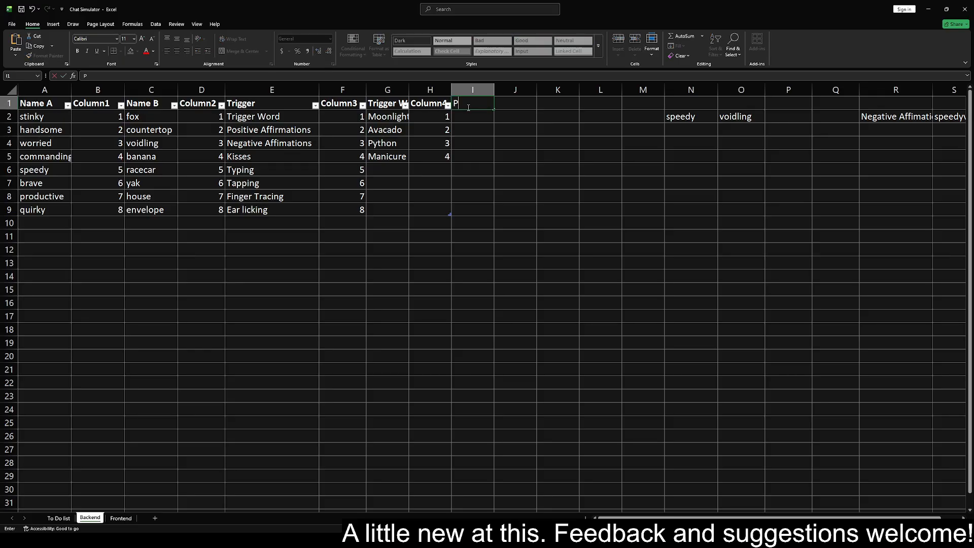
text(ositive Af)
key(Return)
click(468, 107)
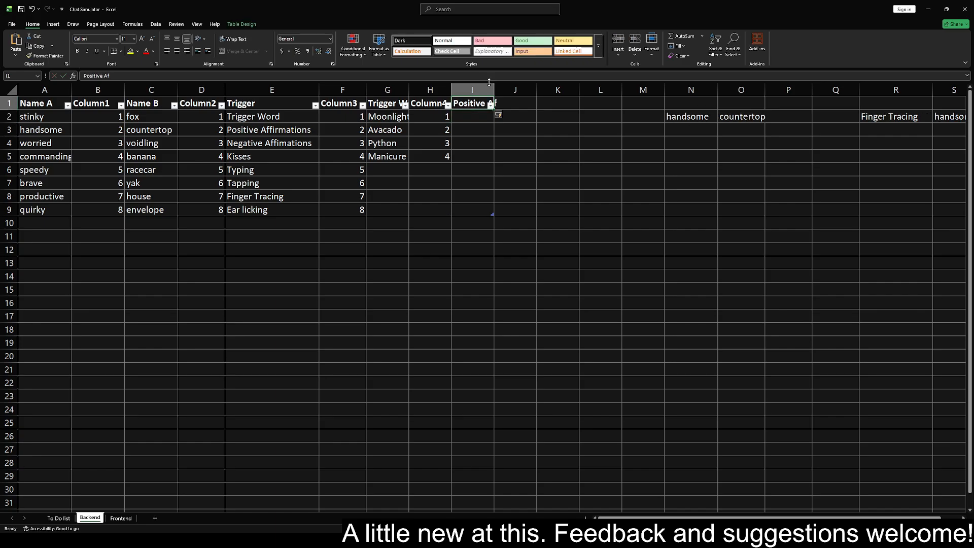
drag(493, 214, 534, 215)
click(517, 106)
Number the new Backend index column with 1, 2, 3 and 4 in cells J2 to J5
click(504, 118)
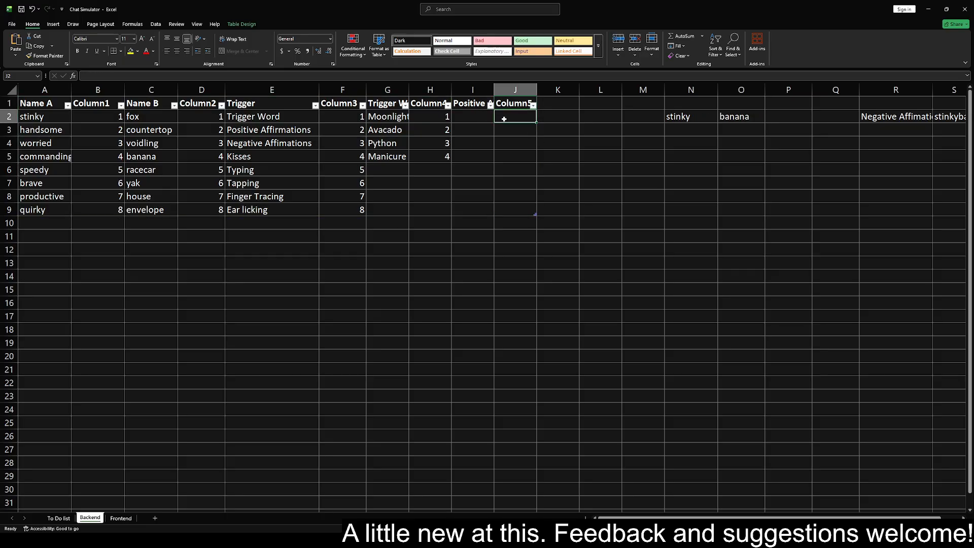
text(1)
key(Return)
text(2)
key(Return)
text(3)
key(Return)
text(4)
Enter the positive affirmation topics "Family" and "Work" in Backend cells I2 and I3
key(Left)
key(Up)
key(Up)
key(Up)
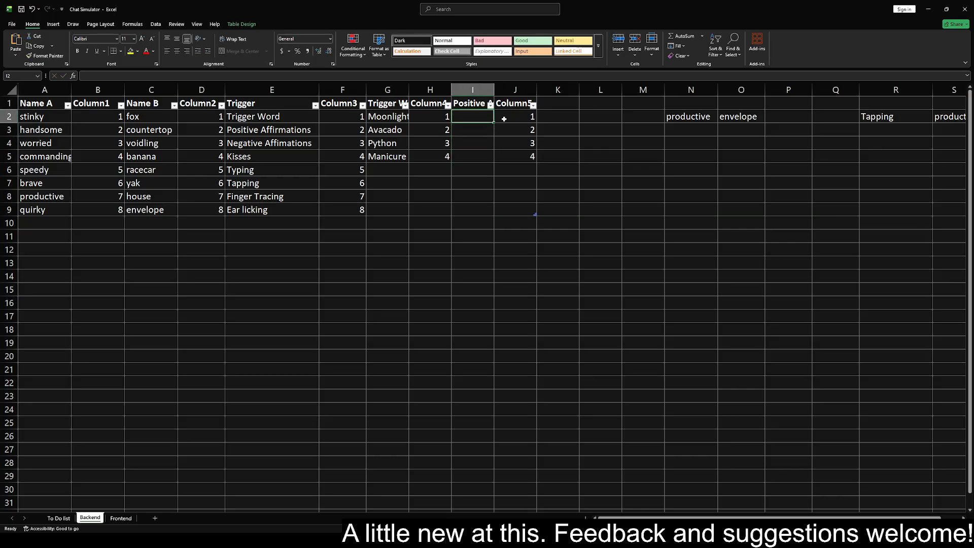
text(Family)
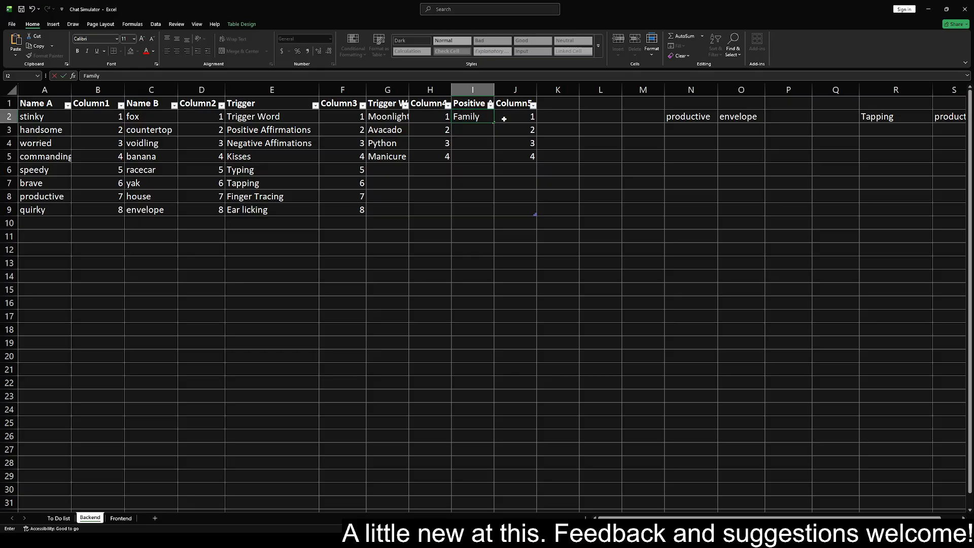
key(Return)
text(Work)
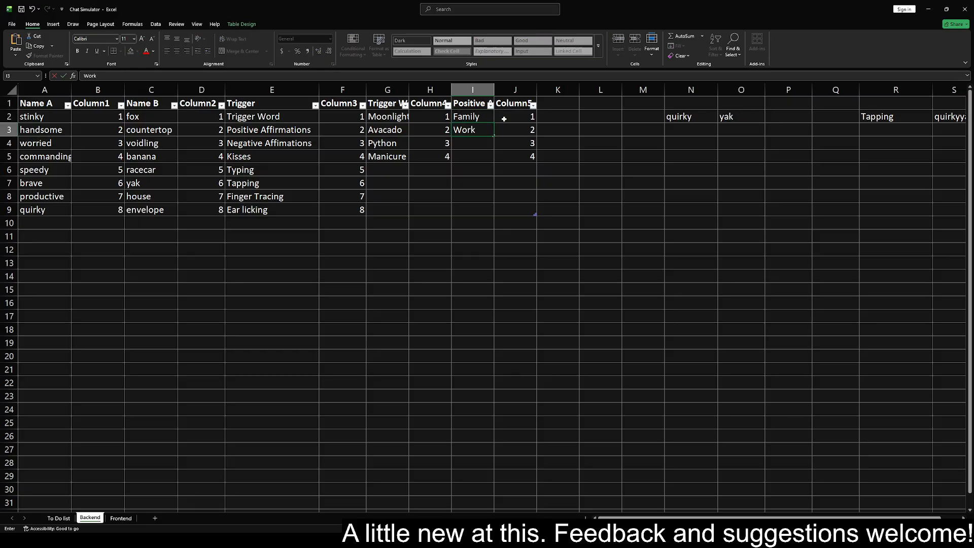
key(Return)
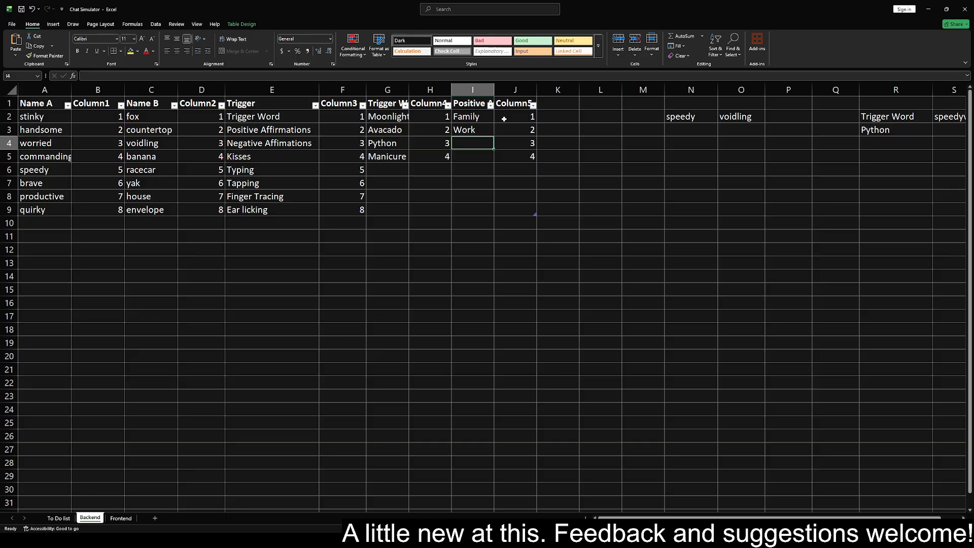
Enter the positive affirmation topics "Personal Projects" and "Mental Health" in Backend cells I4 and I5
text(Pro)
key(BackSpace)
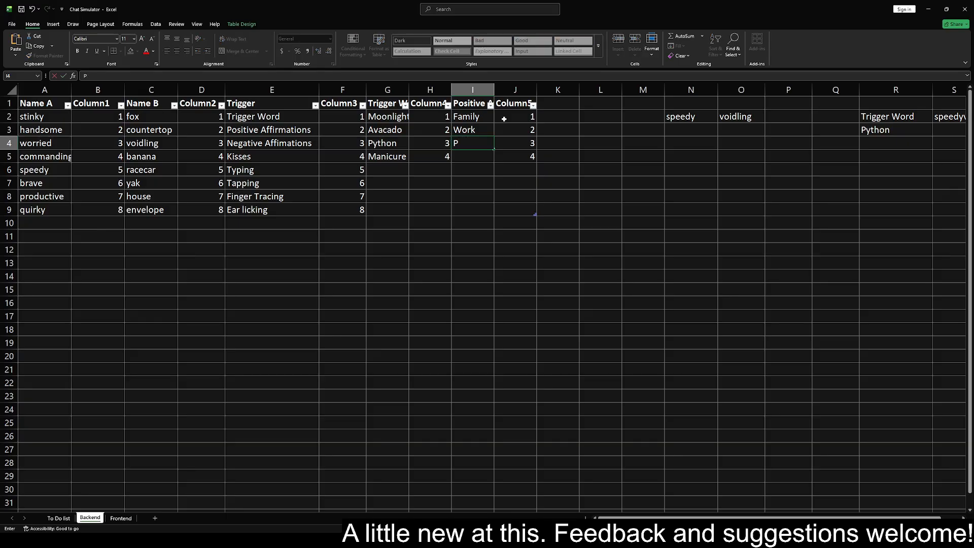
text(ersonal Pr)
text(ojects)
key(Return)
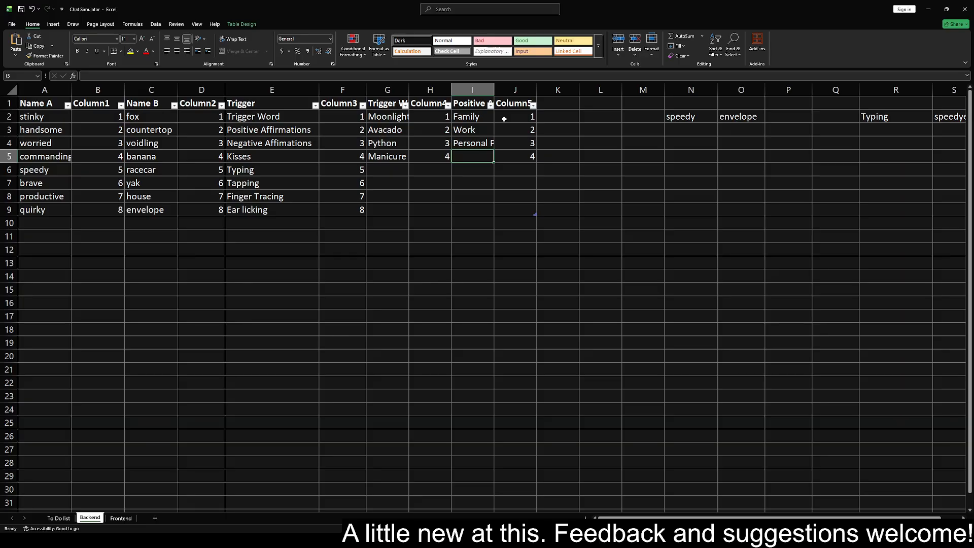
text(Ment)
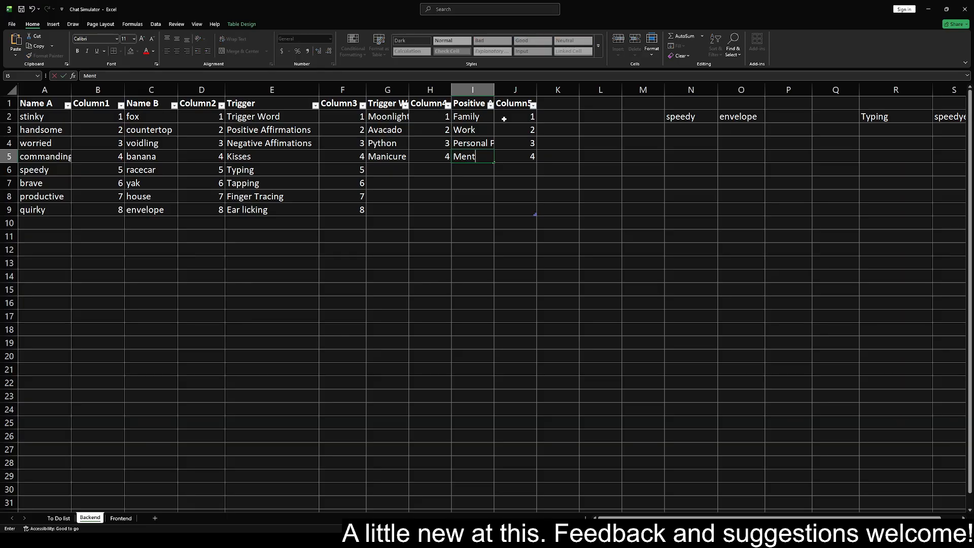
text(al Health)
key(Return)
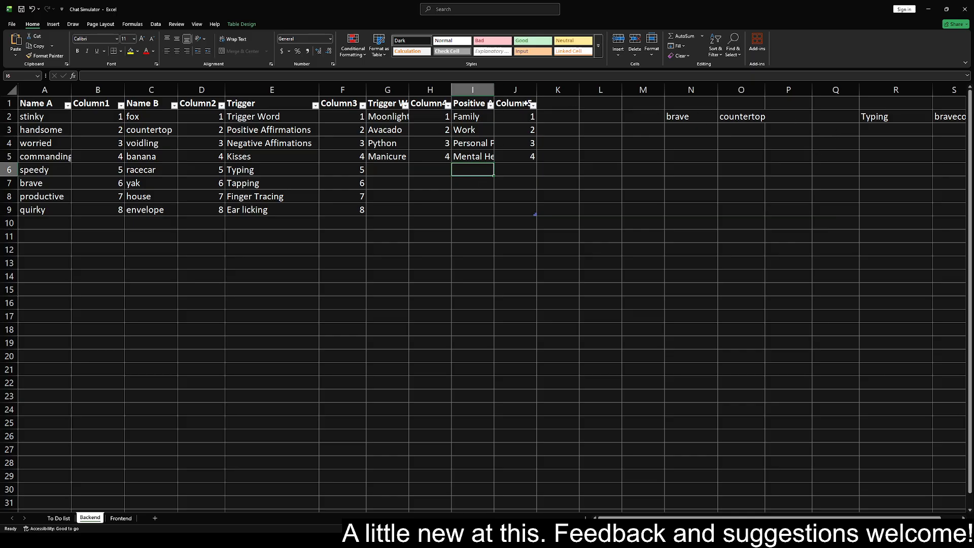
Delete the empty columns K to M on the Backend sheet, followed by the empty column N beside the name results
drag(559, 89, 639, 90)
key(ctrl+minus)
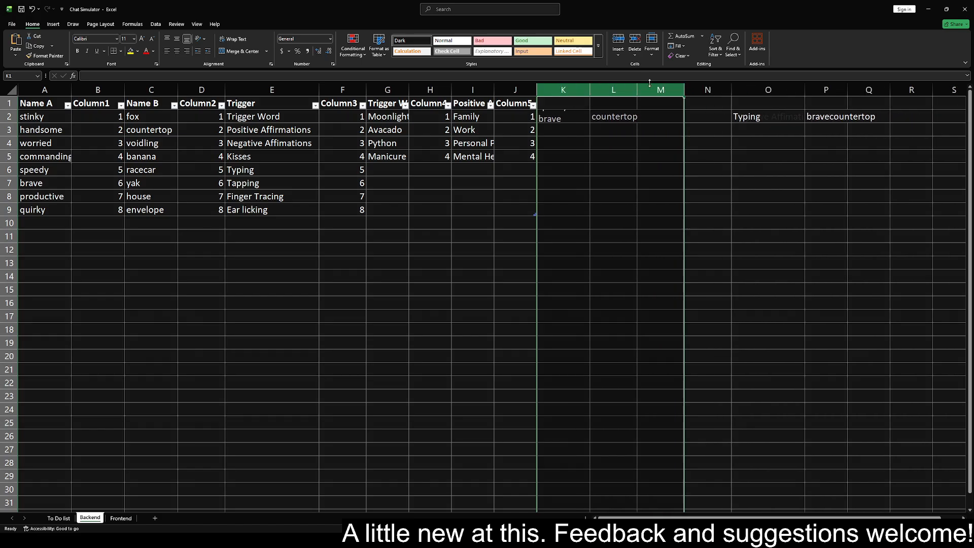
click(704, 89)
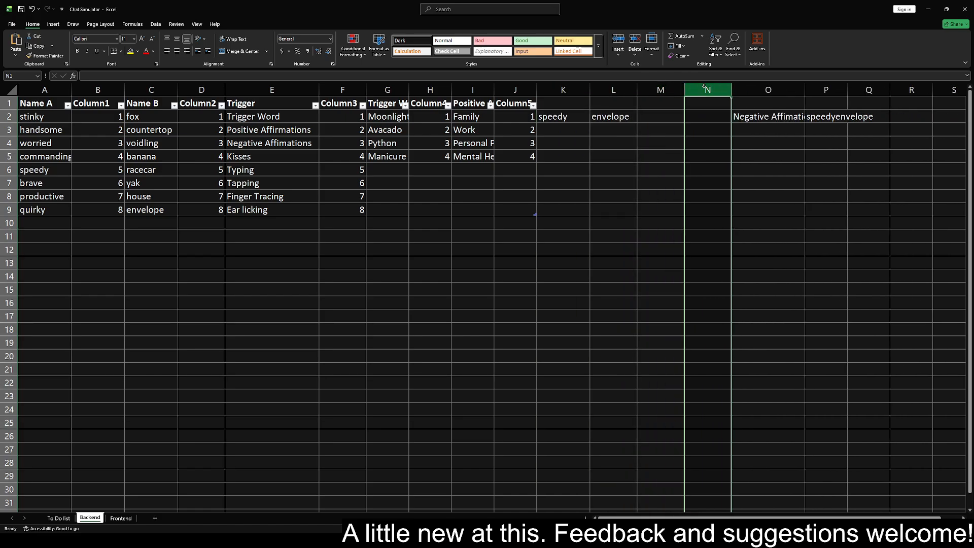
key(ctrl+minus)
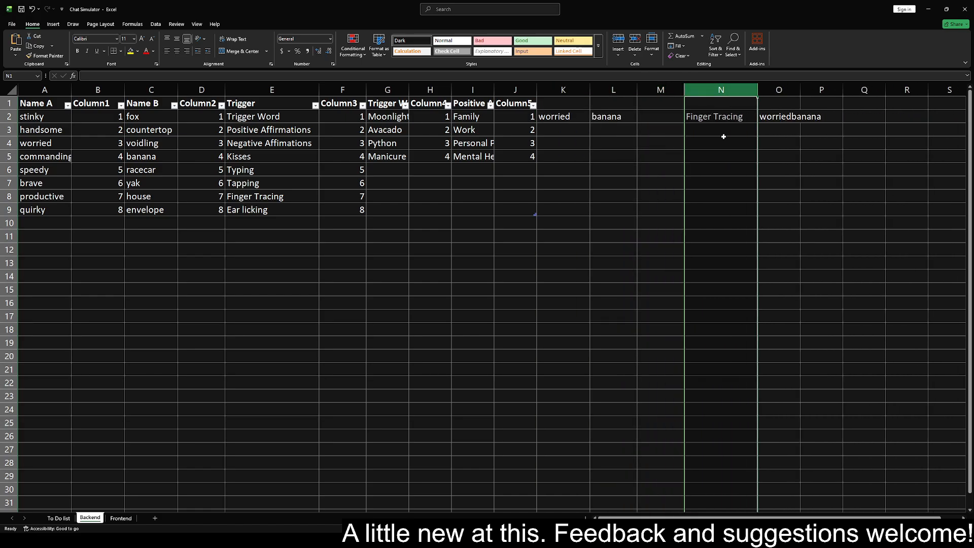
Copy the trigger word lookup formula from N3 into N4
click(718, 134)
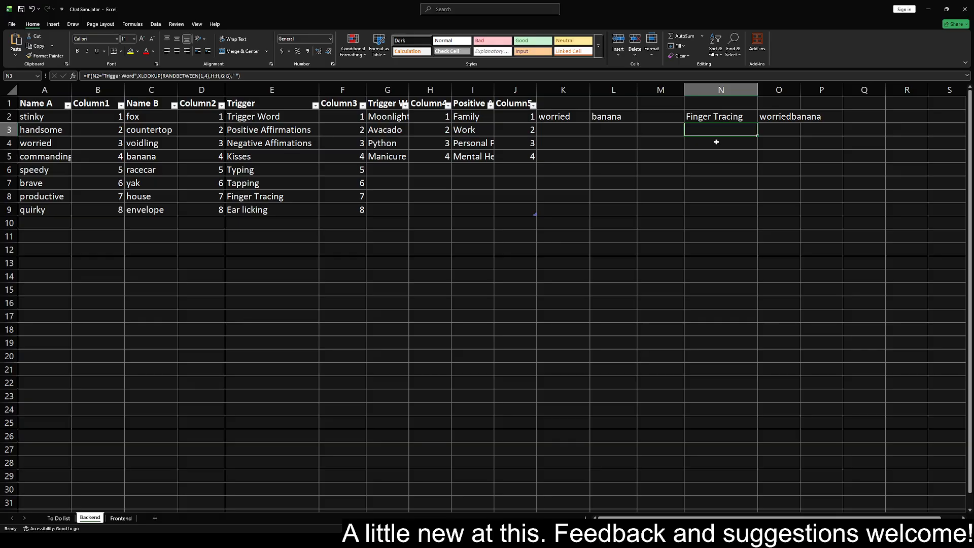
click(717, 142)
click(714, 129)
click(707, 143)
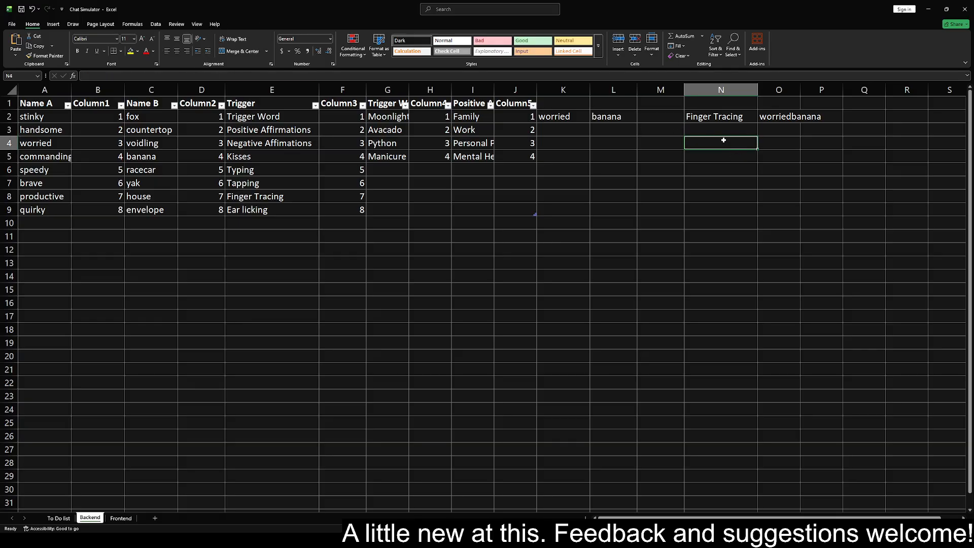
click(710, 128)
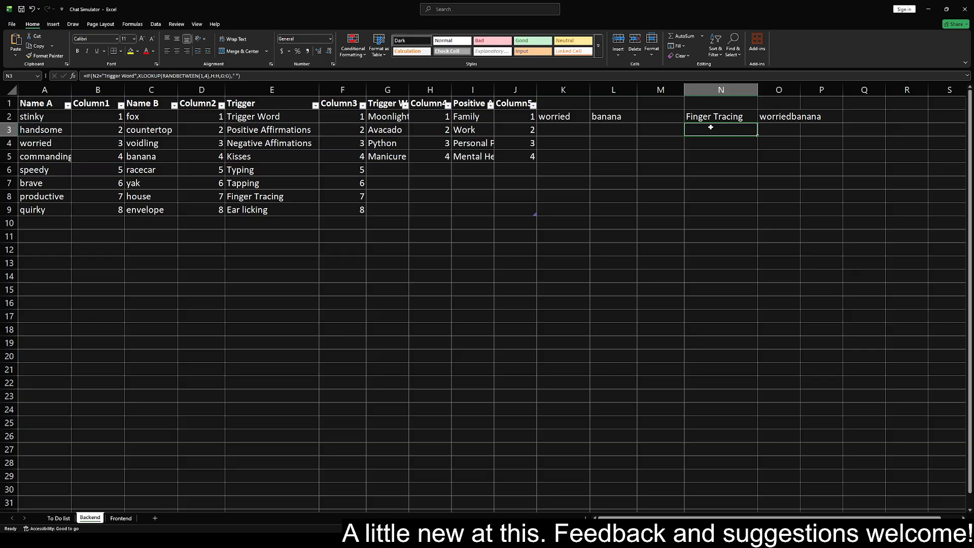
key(ctrl+c)
key(Down)
key(ctrl+v)
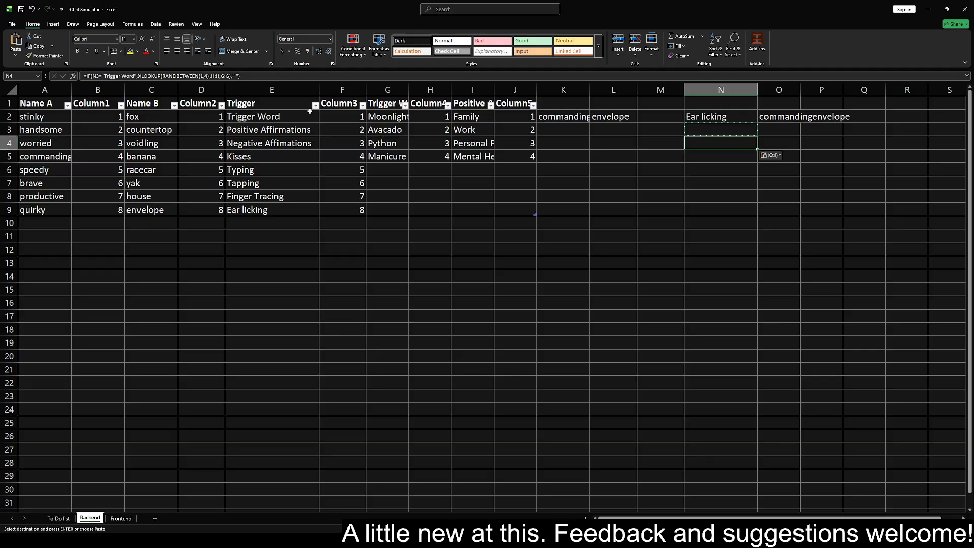
Replace "Trigger Word" in N4's formula with the text "Positive Affirmations" copied from E3
click(269, 131)
key(Escape)
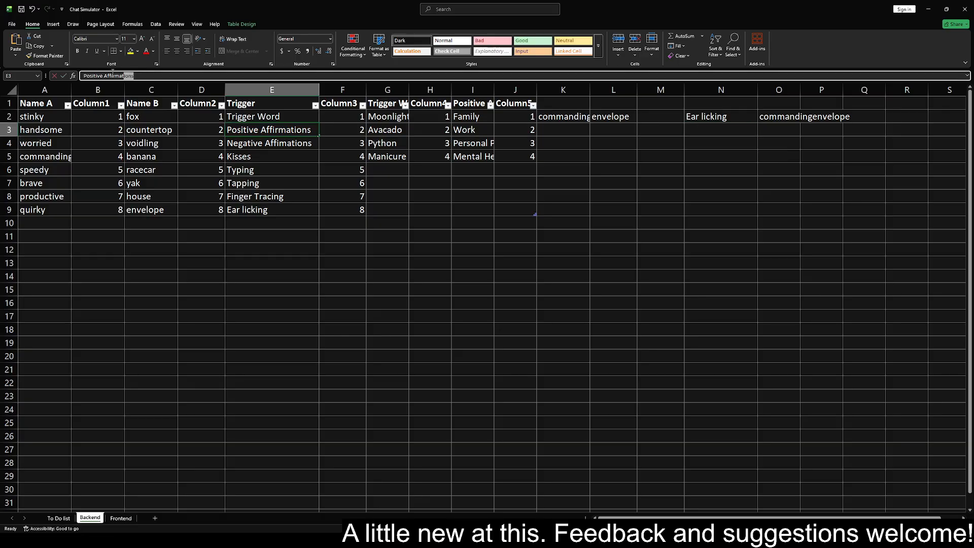
drag(134, 76, 37, 73)
key(ctrl+c)
click(764, 198)
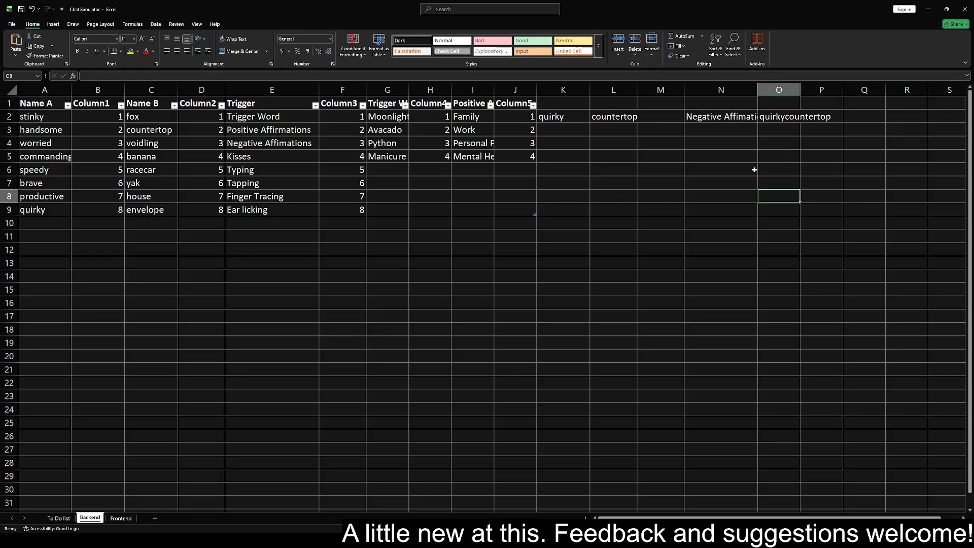
click(727, 140)
drag(105, 76, 135, 75)
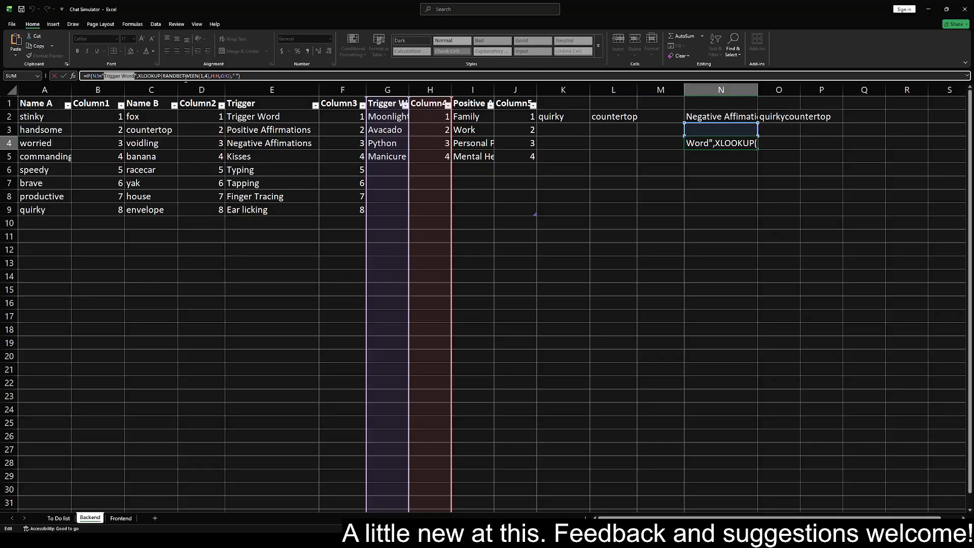
key(ctrl+v)
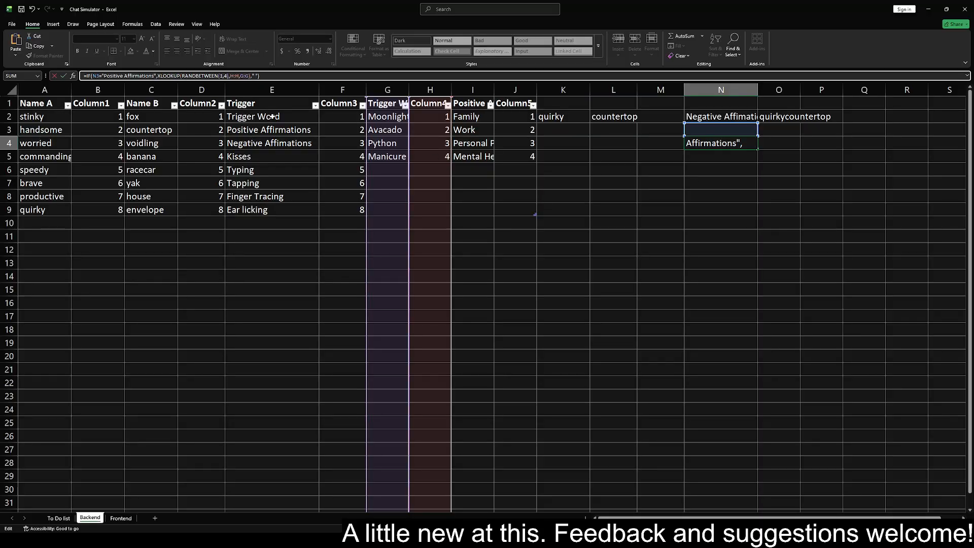
Change N4's XLOOKUP ranges to J:J for the lookup and I:I for the returned values
click(238, 76)
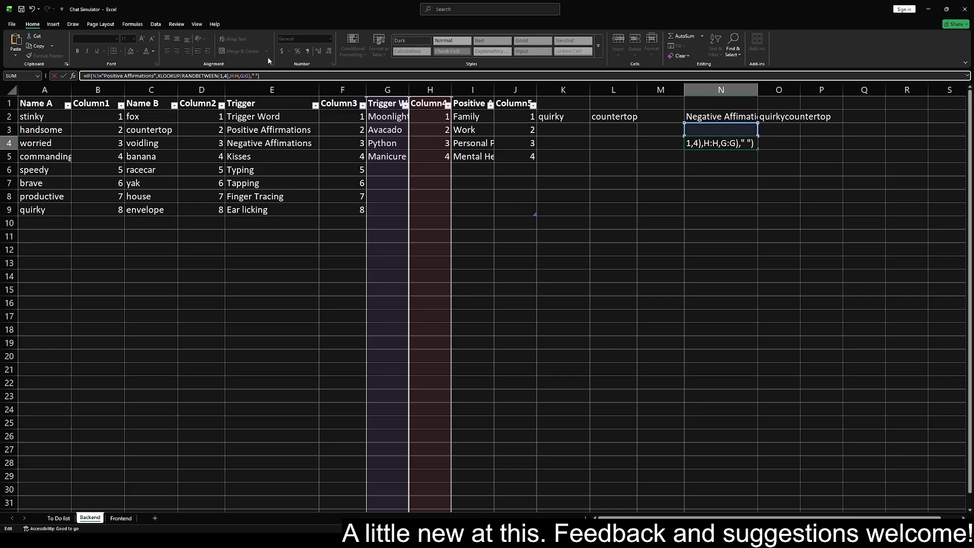
key(BackSpace)
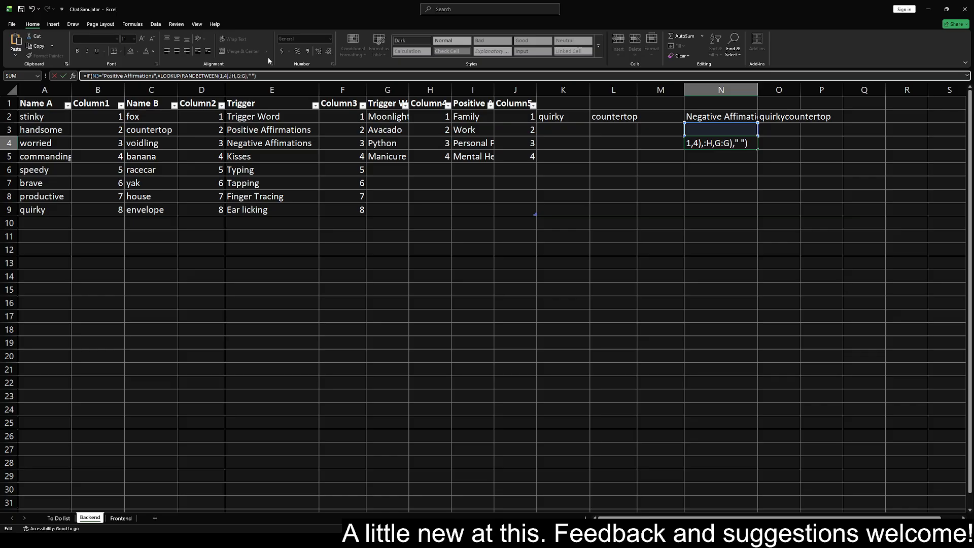
text(J)
key(BackSpace)
text(J)
key(BackSpace)
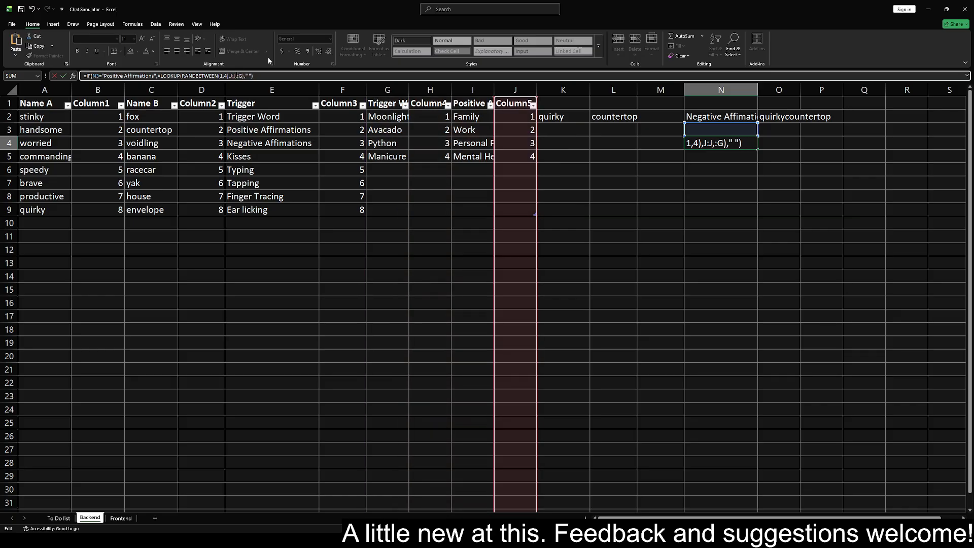
text(I)
key(BackSpace)
text(I)
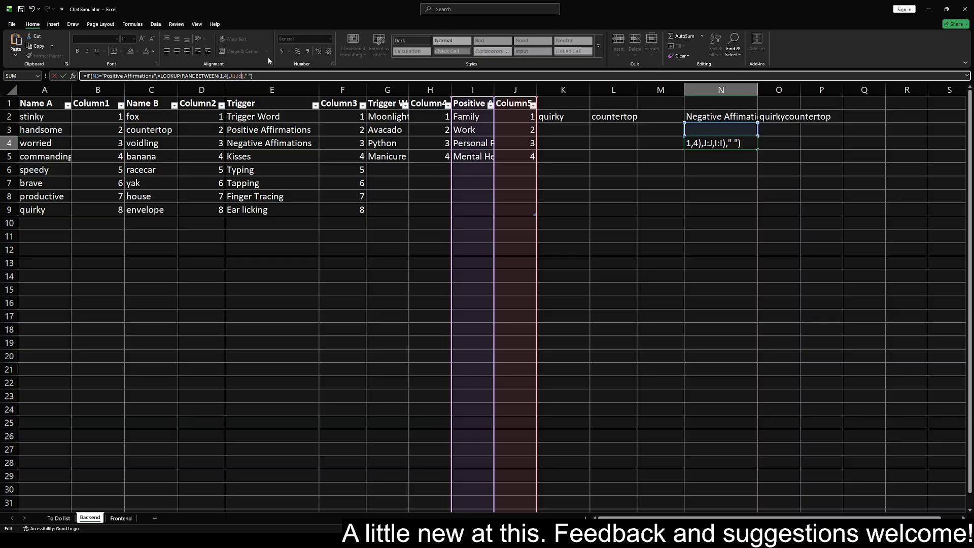
key(Return)
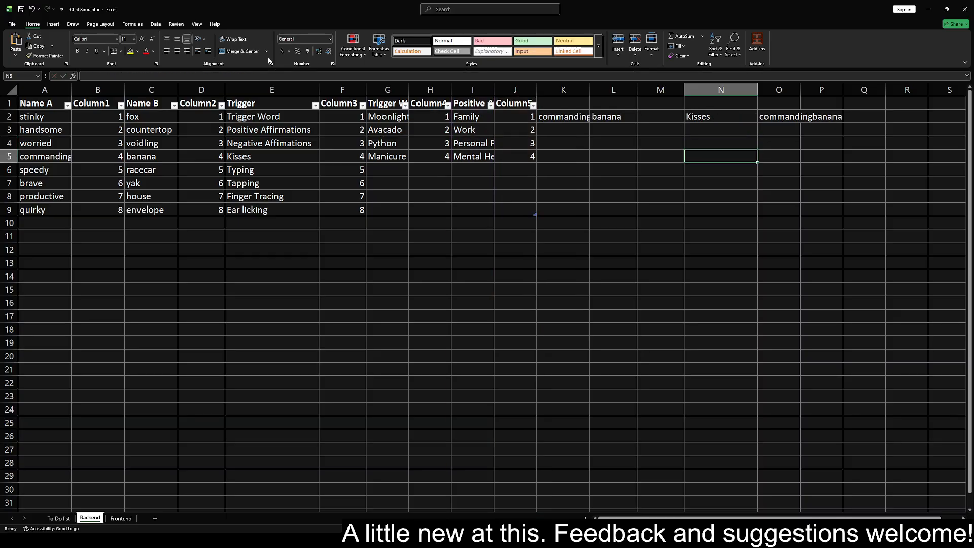
Recalculate the random picks several times and compare the formulas in N3 and N4
click(731, 130)
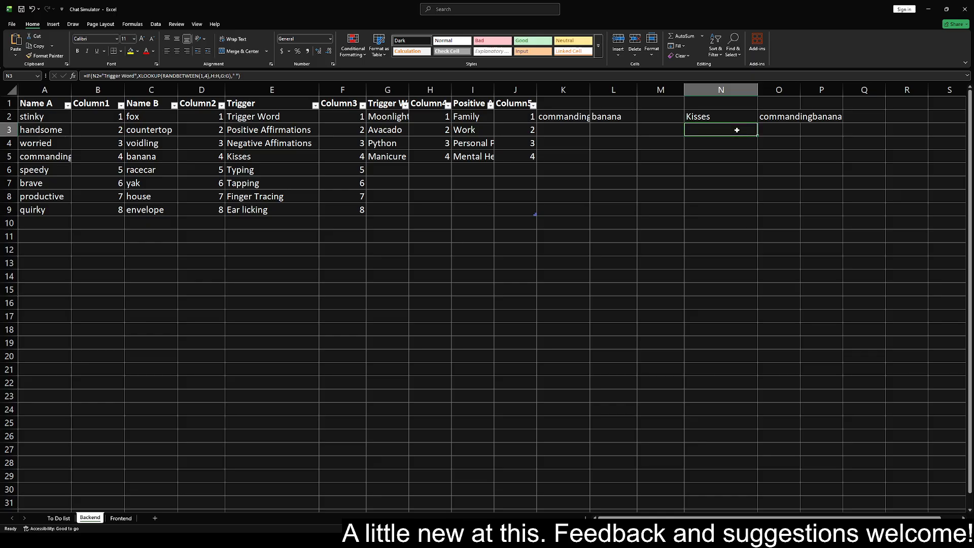
key(F9)
key(F9)
key(F9)
key(F9)
key(F9)
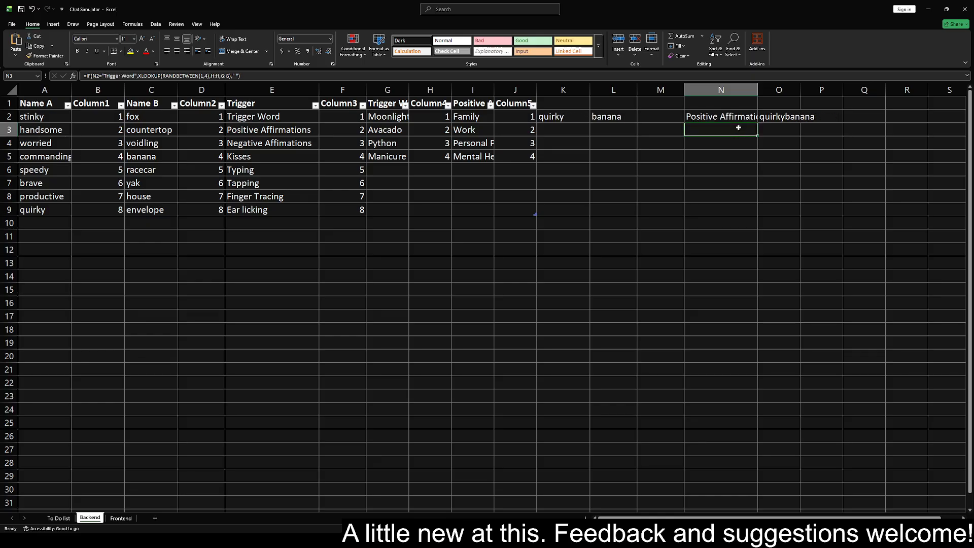
click(725, 141)
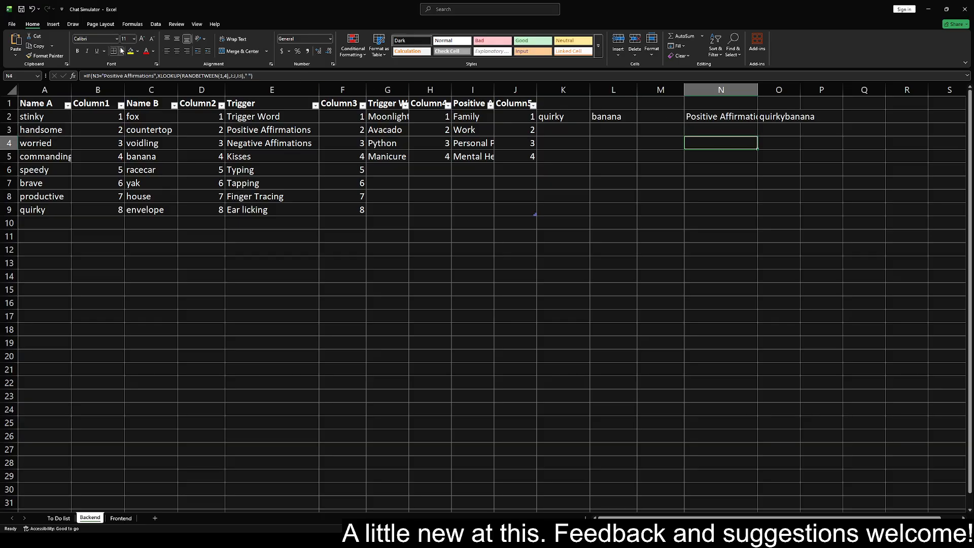
click(703, 129)
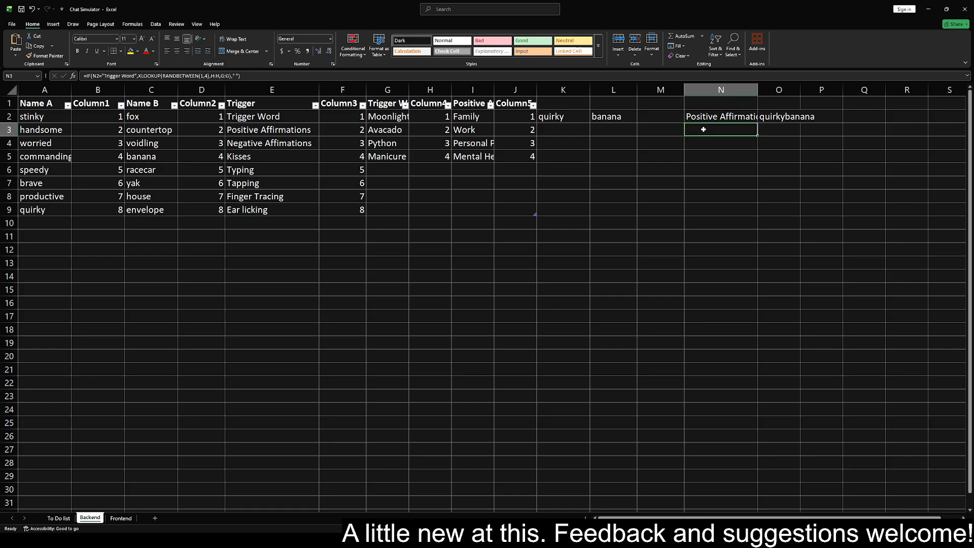
click(709, 143)
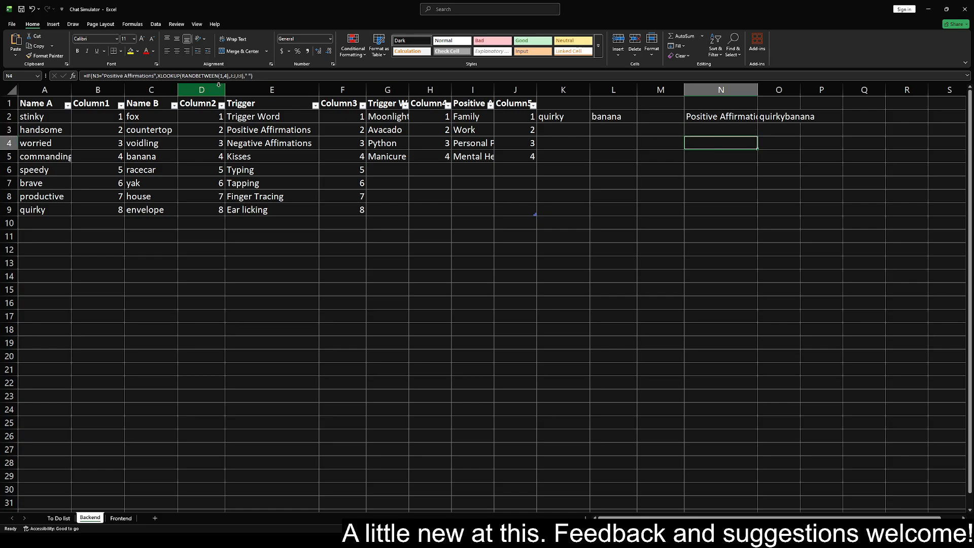
Change the cell tested by N4's IF formula to N2
click(100, 77)
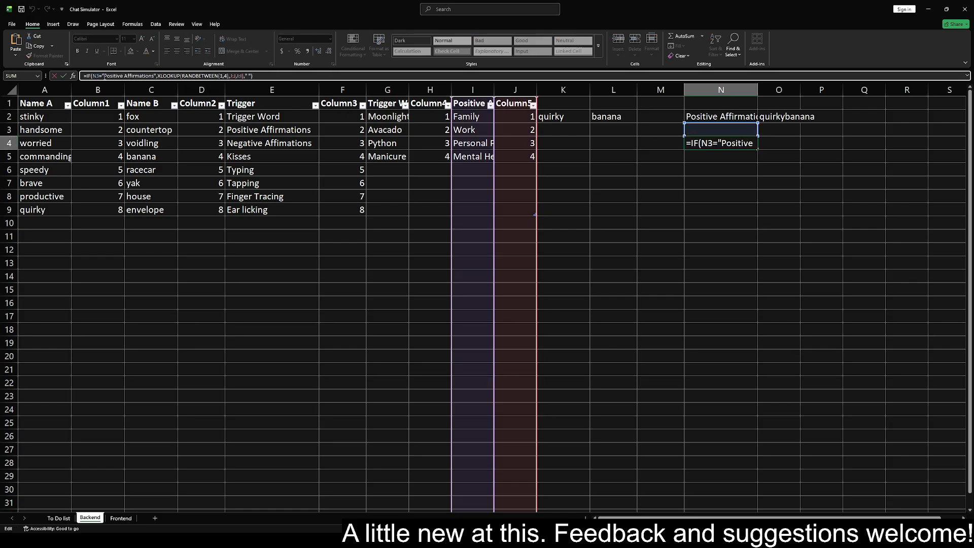
key(BackSpace)
text(2)
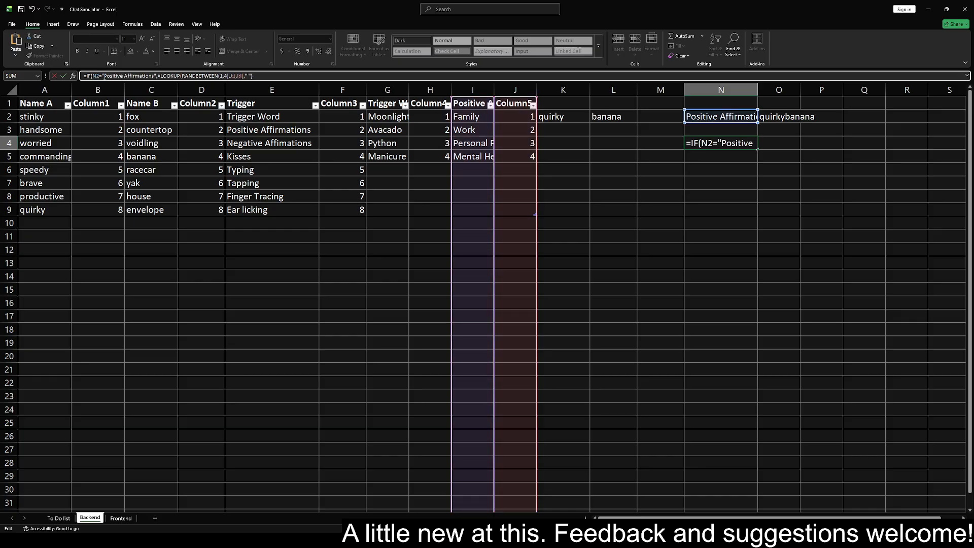
key(Return)
Recalculate the Backend sheet repeatedly to test the N3 and N4 lookups against different random triggers
key(F9)
key(F9)
key(F9)
key(F9)
key(F9)
key(F9)
key(F9)
key(F9)
key(F9)
key(F9)
key(F9)
key(F9)
key(F9)
key(F9)
key(F9)
key(F9)
key(F9)
key(F9)
key(F9)
key(F9)
key(F9)
key(F9)
key(F9)
key(F9)
key(F9)
key(F9)
key(F9)
key(F9)
key(F9)
key(F9)
key(F9)
key(F9)
key(F9)
key(F9)
key(F9)
key(F9)
key(F9)
key(F9)
key(F9)
key(F9)
key(F9)
key(F9)
key(F9)
key(F9)
key(F9)
key(F9)
key(F9)
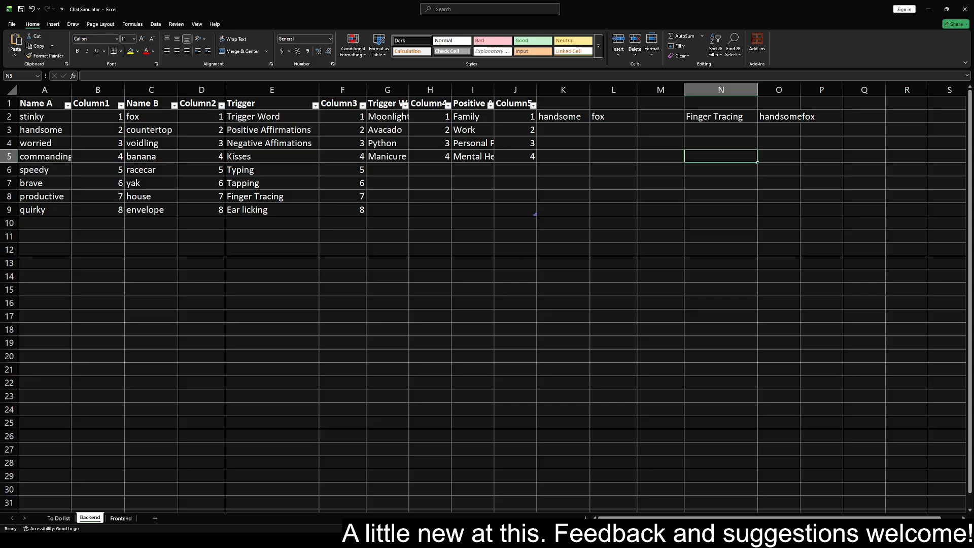
In Frontend cell A4's formula, replace the trigger word message with "Positive affirmations surrounding "
click(120, 518)
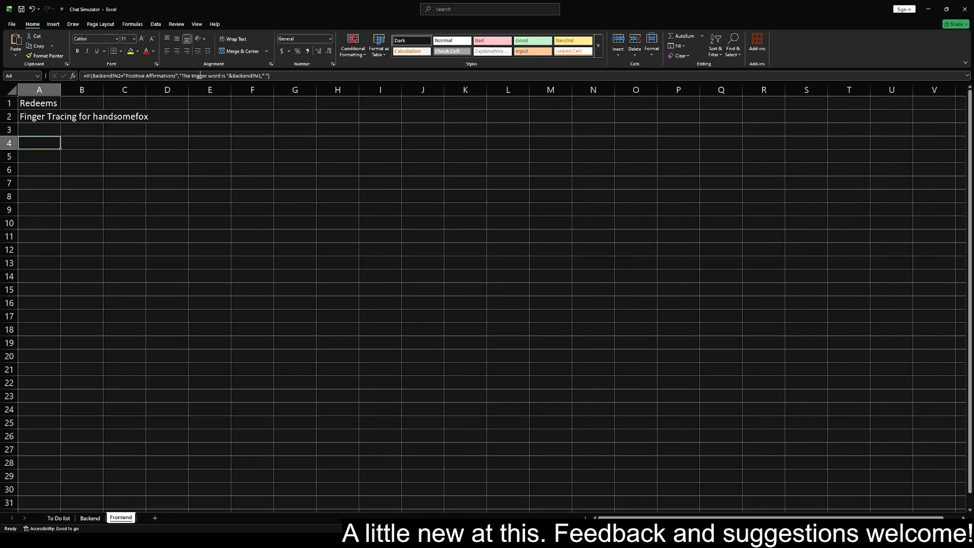
drag(182, 75, 226, 76)
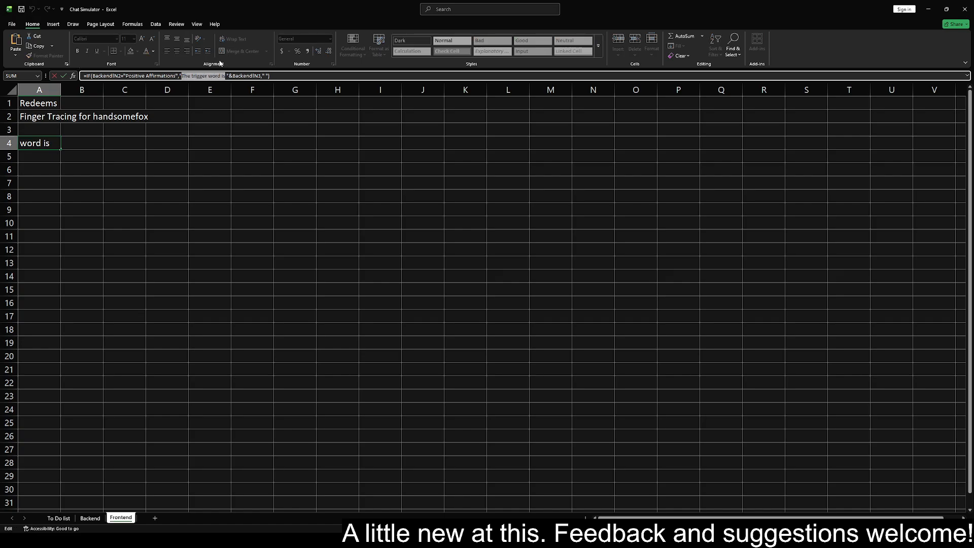
text(Positive )
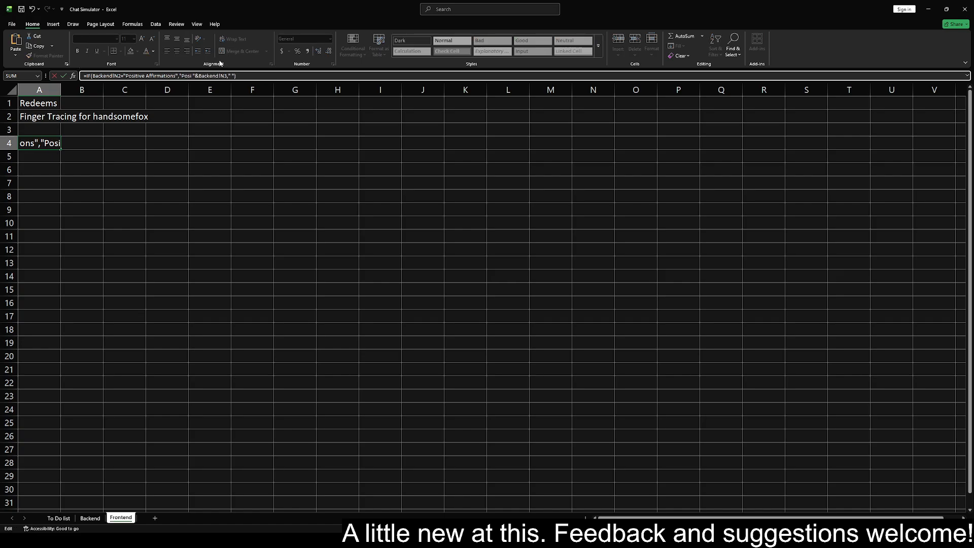
text(Af)
key(BackSpace)
key(BackSpace)
text(affirmationssurrrounding)
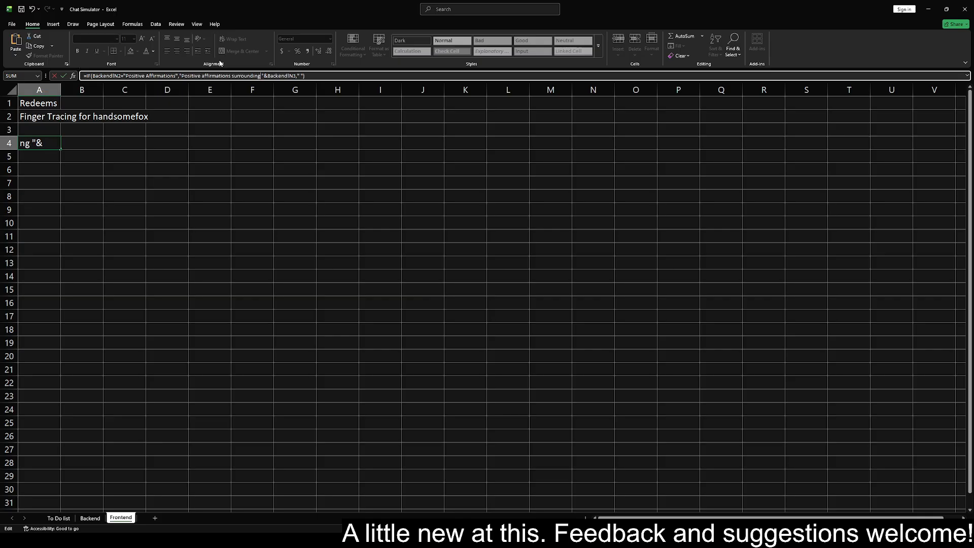
Point the value appended to the message in Frontend A4 to Backend!N4
key(Right)
key(Right)
key(Right)
key(Right)
key(Right)
key(Right)
key(Right)
key(Right)
key(Right)
key(Right)
key(Right)
key(Right)
key(Right)
key(Right)
key(Right)
key(BackSpace)
text(4)
key(Return)
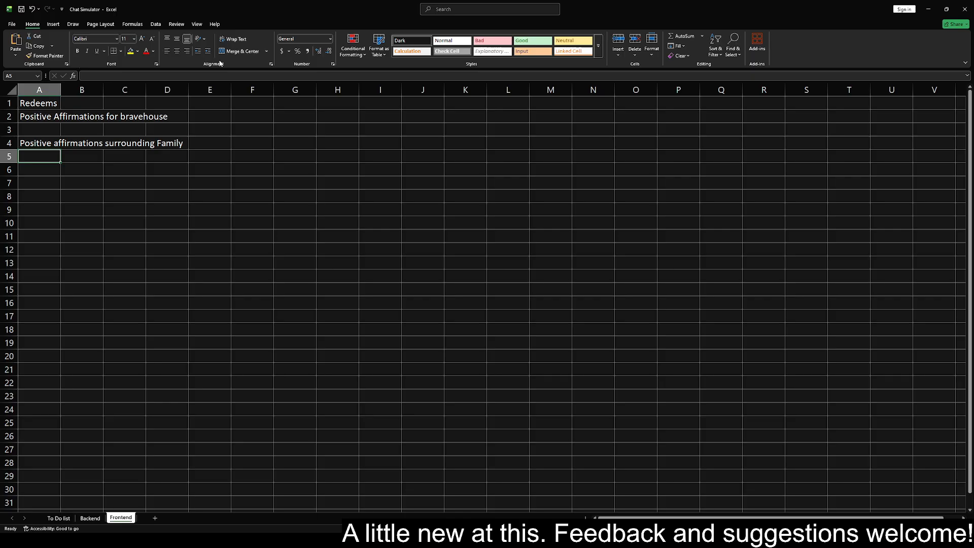
Check the message formulas in Frontend A3 and A4 against the results on the Backend sheet
key(Up)
key(Up)
key(Down)
key(Up)
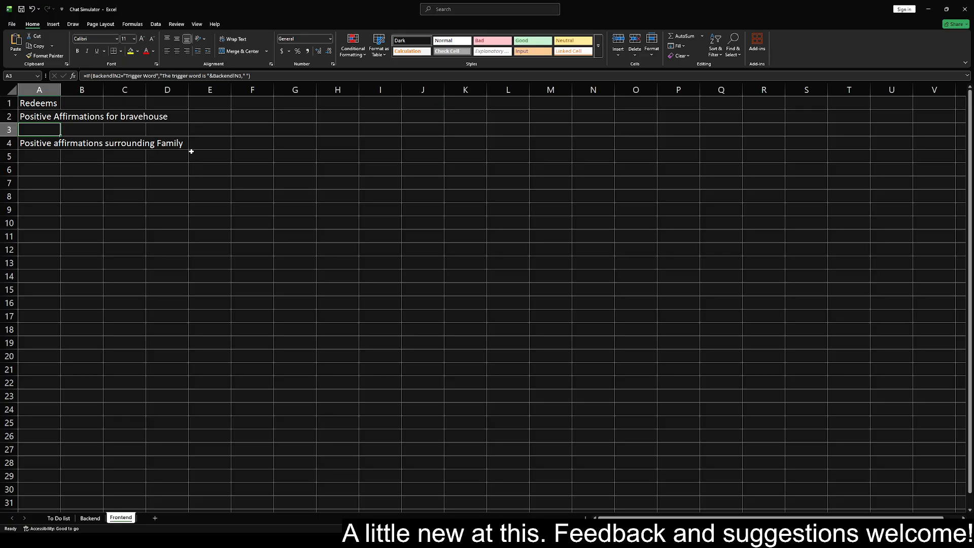
click(90, 518)
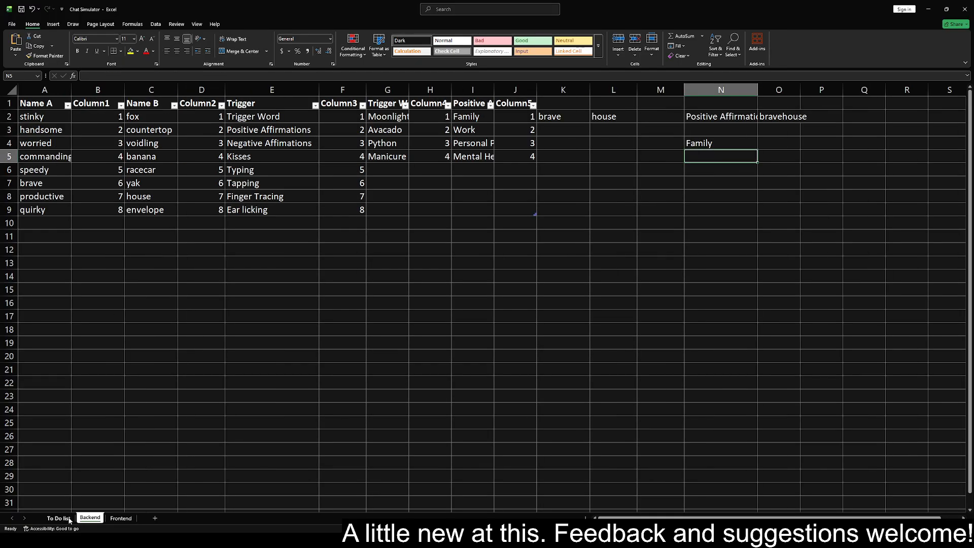
Delete the positive affirmations item in A2 of the To Do list sheet
click(61, 518)
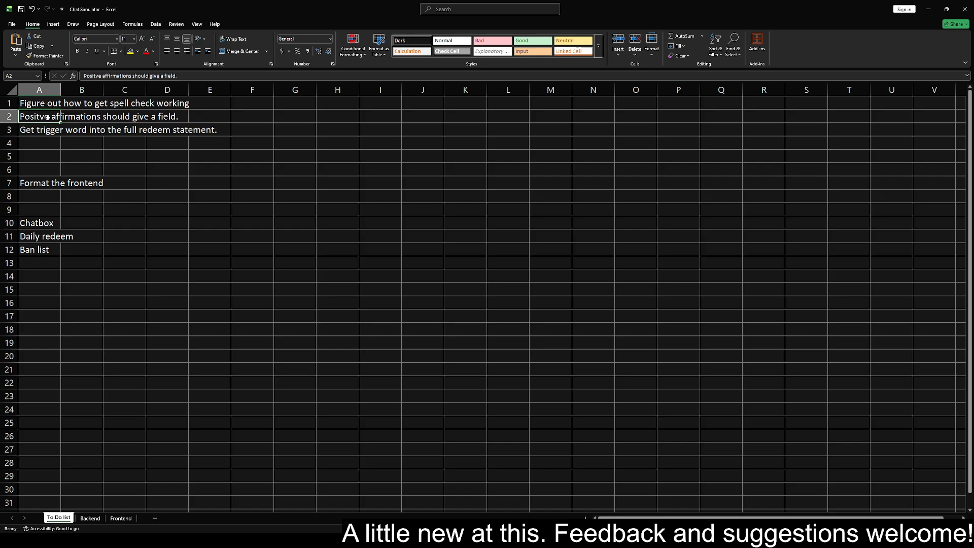
key(Delete)
key(Down)
key(Down)
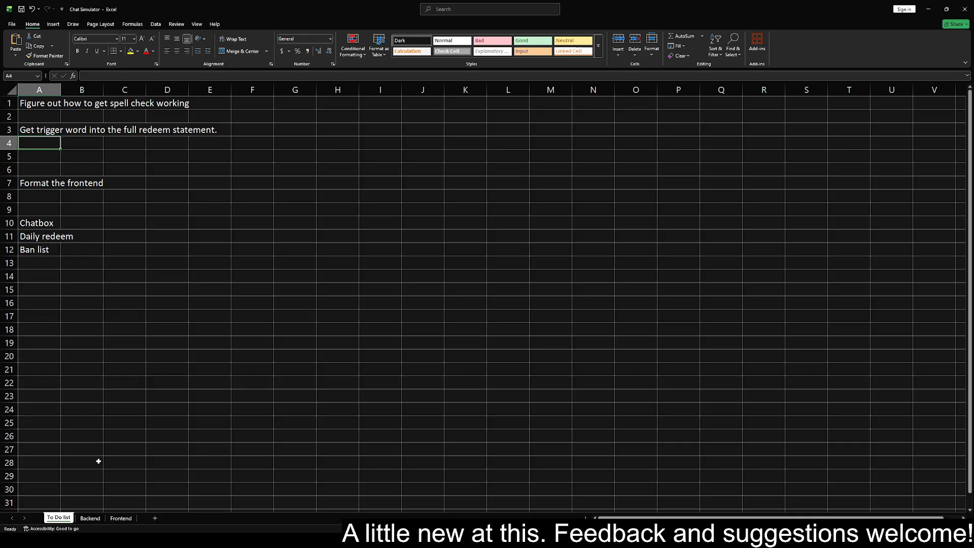
Review the redeem statement formula in Frontend A2 and the message formulas in A3 and A4
click(126, 519)
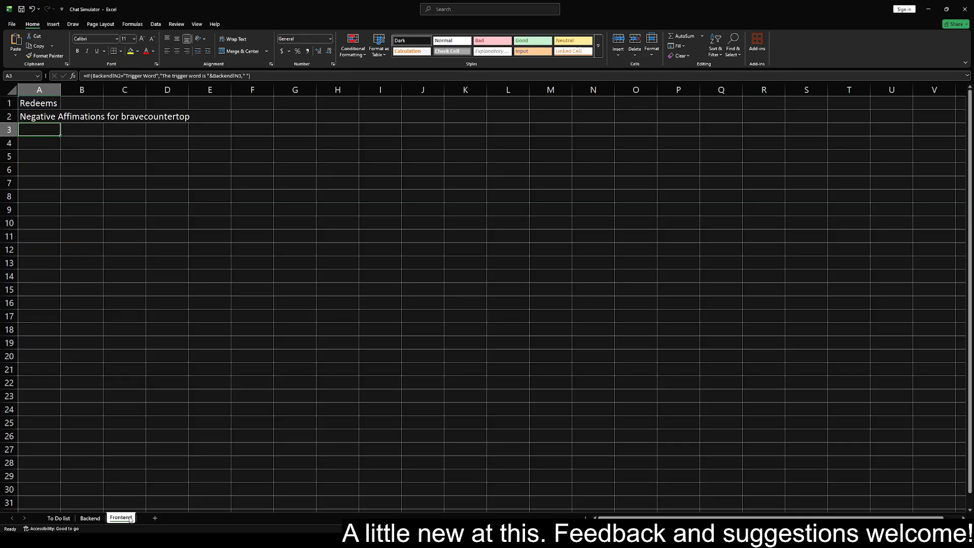
click(43, 144)
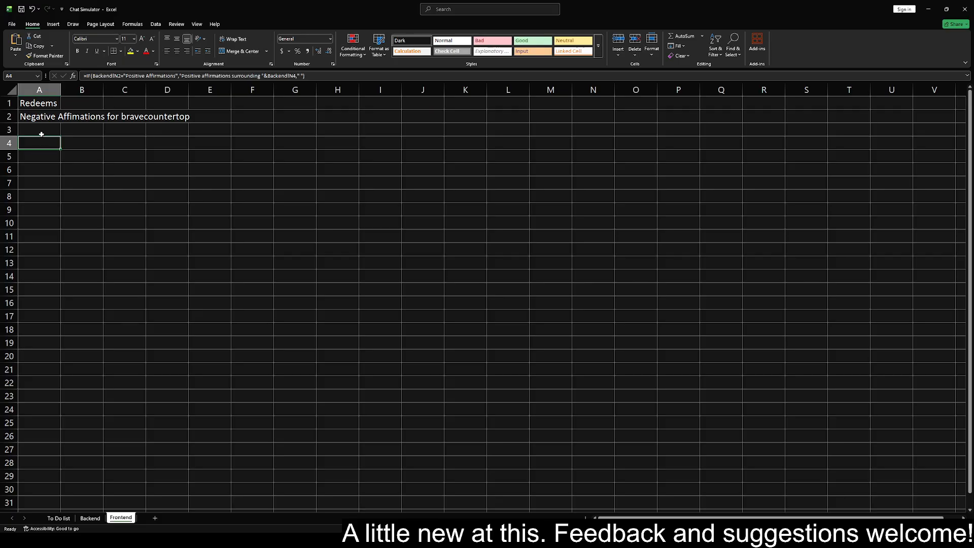
click(40, 117)
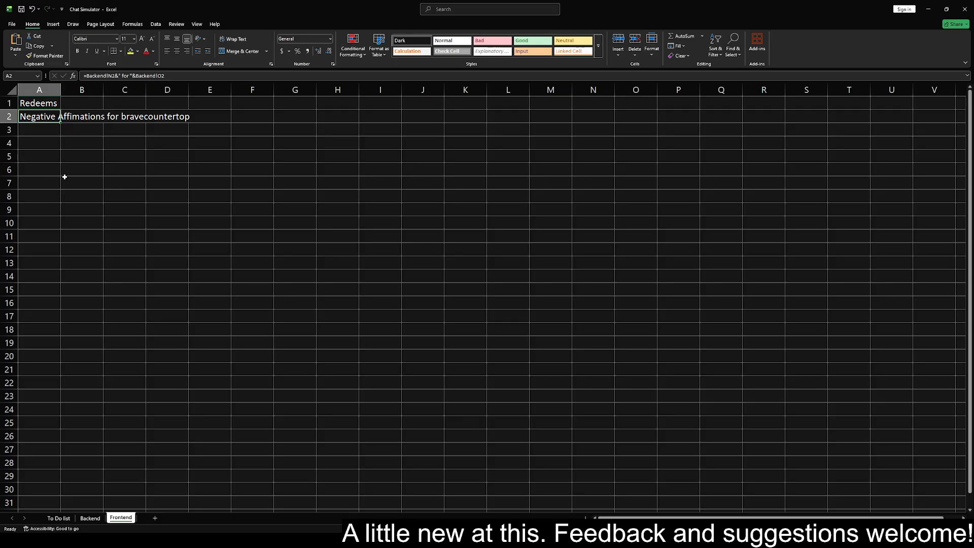
click(284, 104)
Highlight the trigger word item in A3 of the To Do list sheet with an orange fill
click(59, 517)
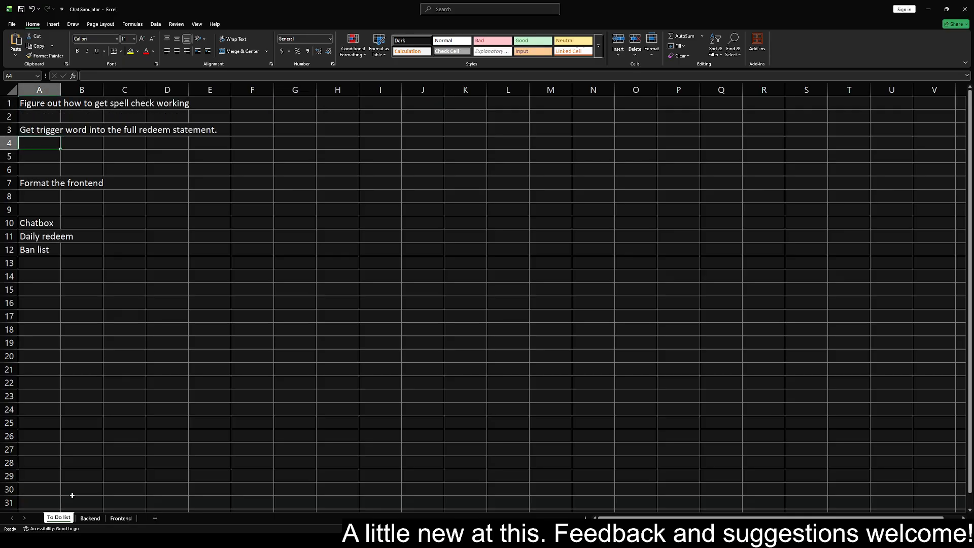
click(37, 130)
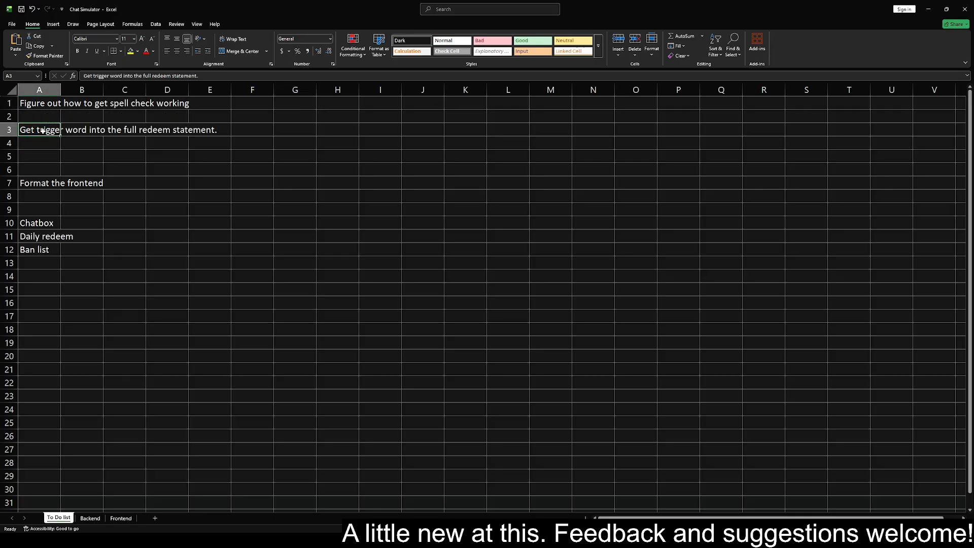
click(134, 51)
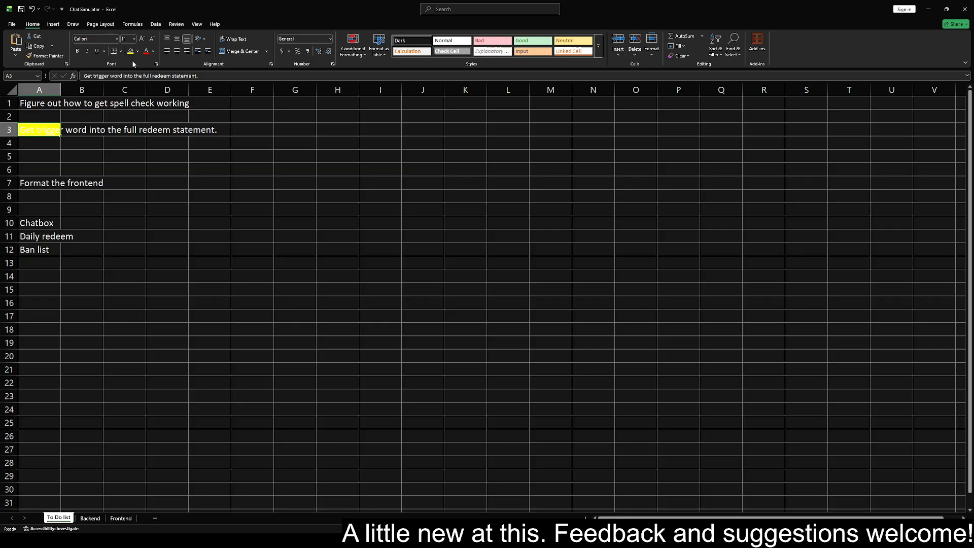
click(137, 52)
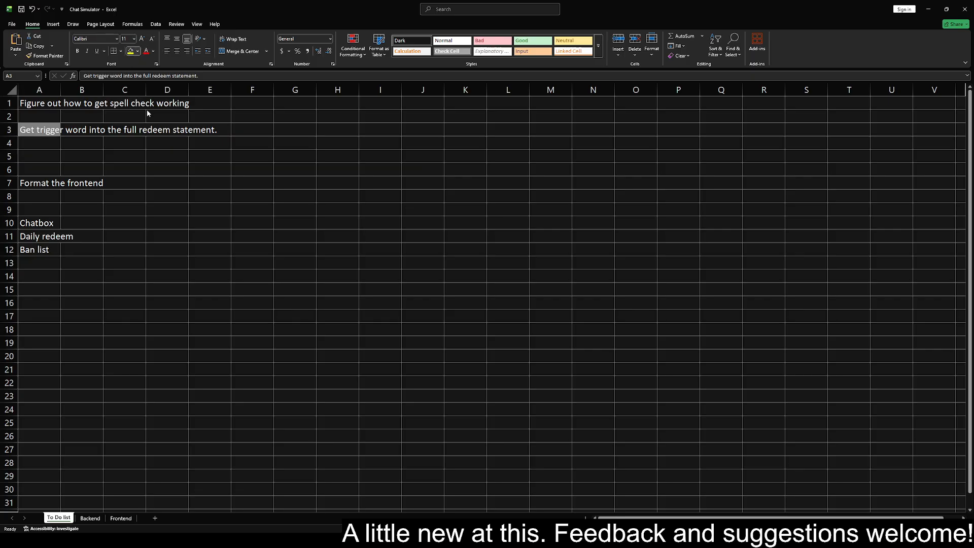
click(154, 155)
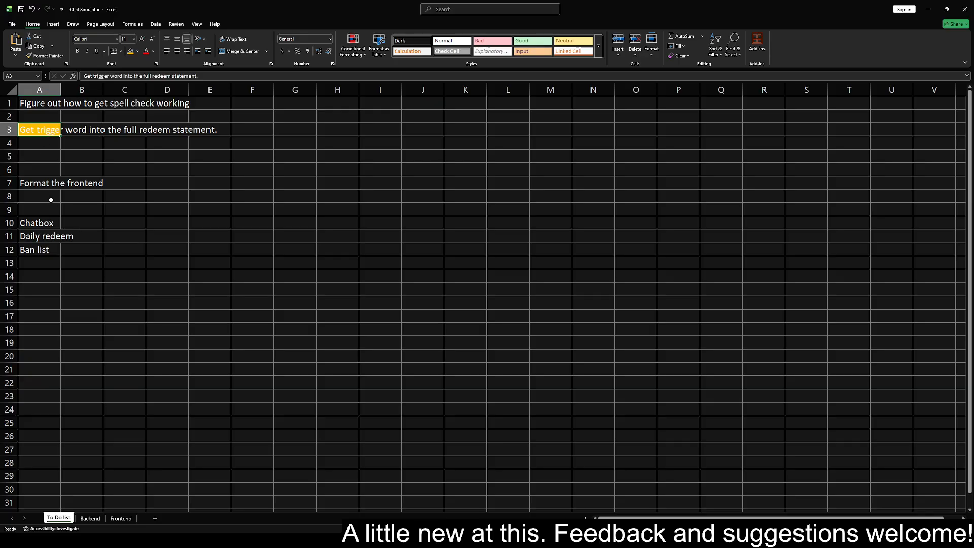
Check the frontend and Chatbox items on the To Do list, and enter the heading "Live Chat" in Frontend G1
click(46, 186)
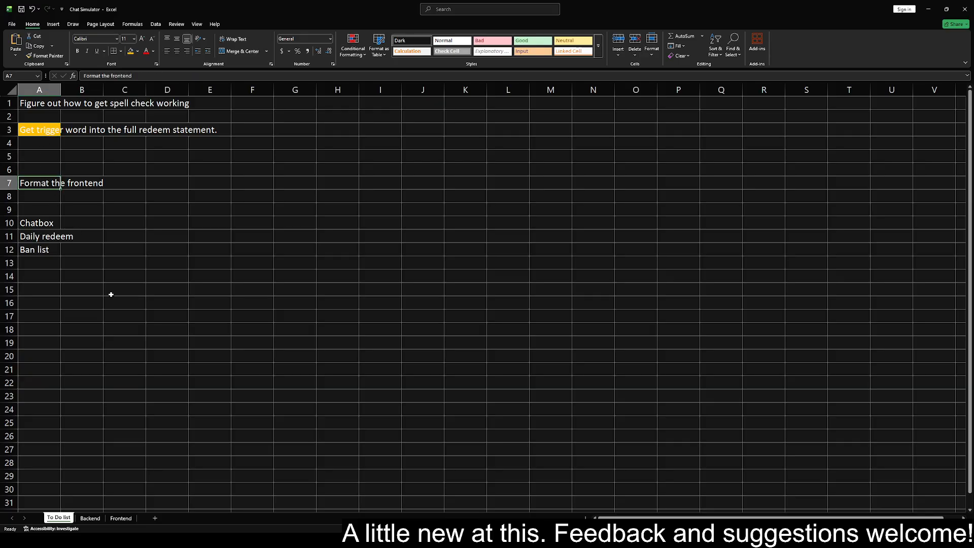
click(121, 518)
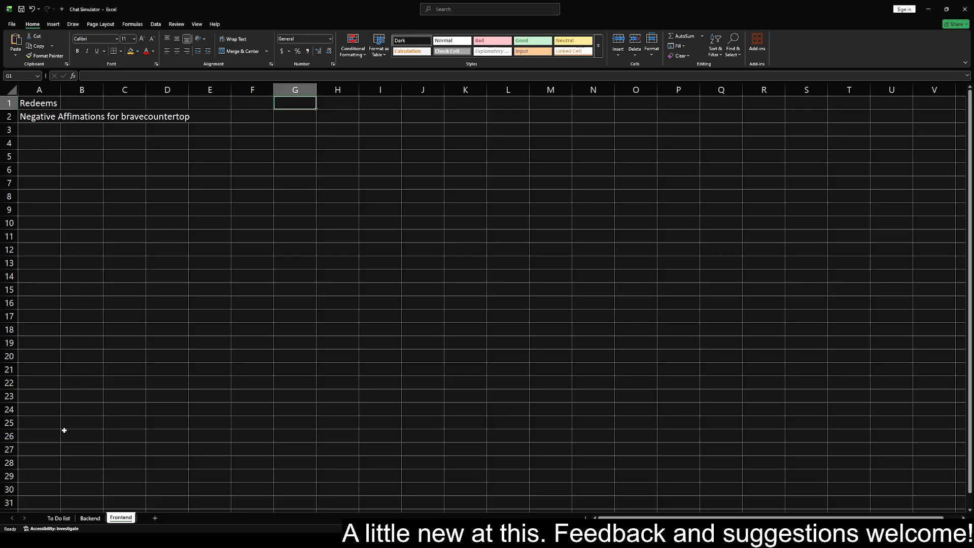
click(58, 520)
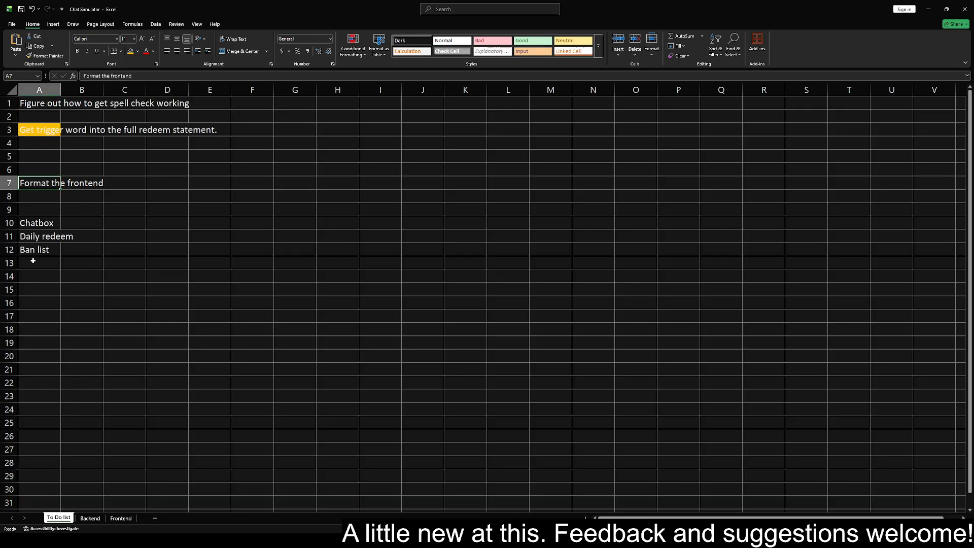
click(37, 222)
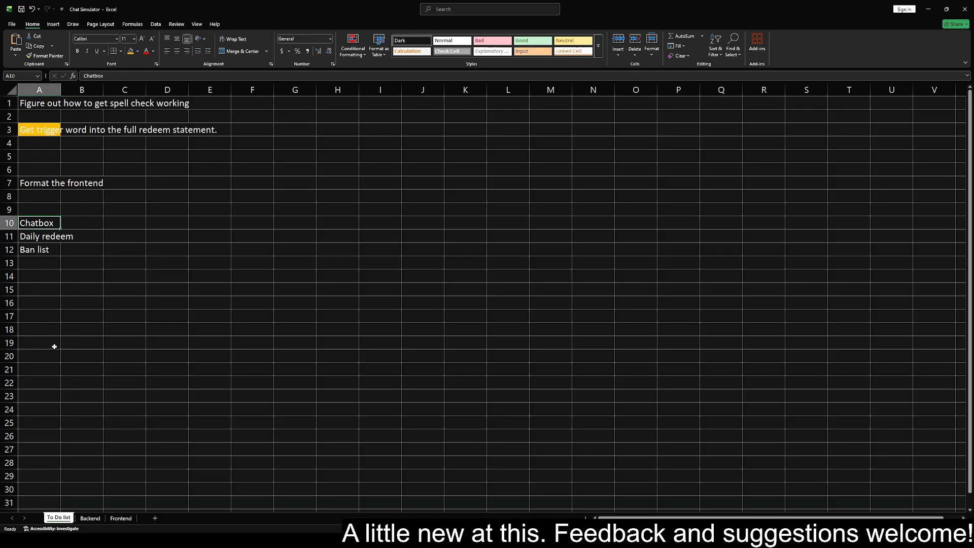
click(121, 518)
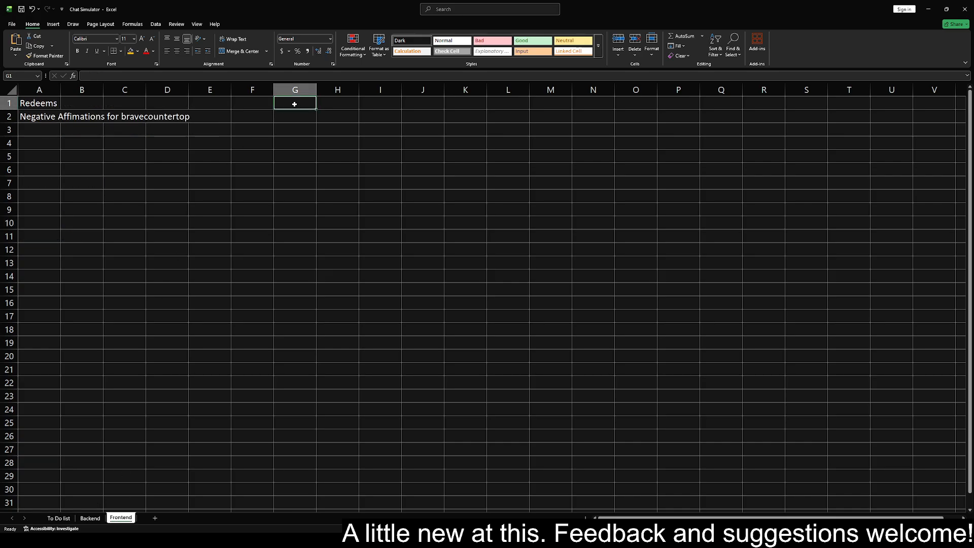
text(Chat)
key(BackSpace)
key(BackSpace)
key(BackSpace)
key(BackSpace)
text(Llve)
key(BackSpace)
key(BackSpace)
key(BackSpace)
text(ive)
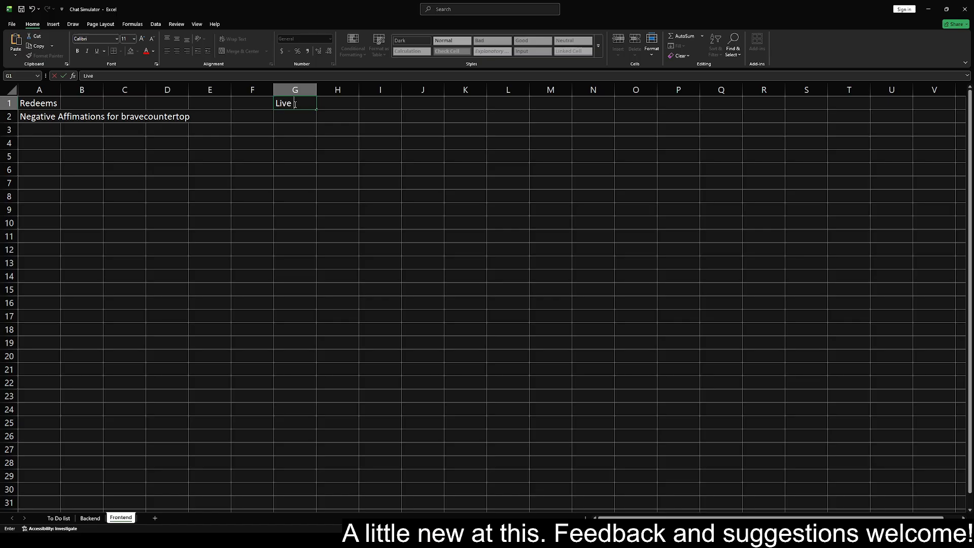
text( Chat)
key(Return)
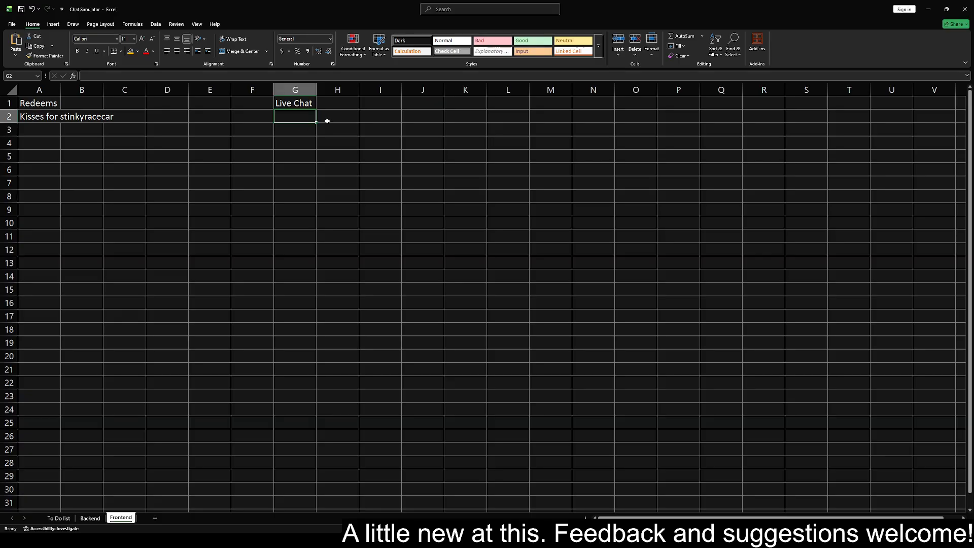
Add the item "Figure out how to alter the probablities of random generation." in A5 of the To Do list sheet
click(90, 518)
click(58, 518)
click(90, 518)
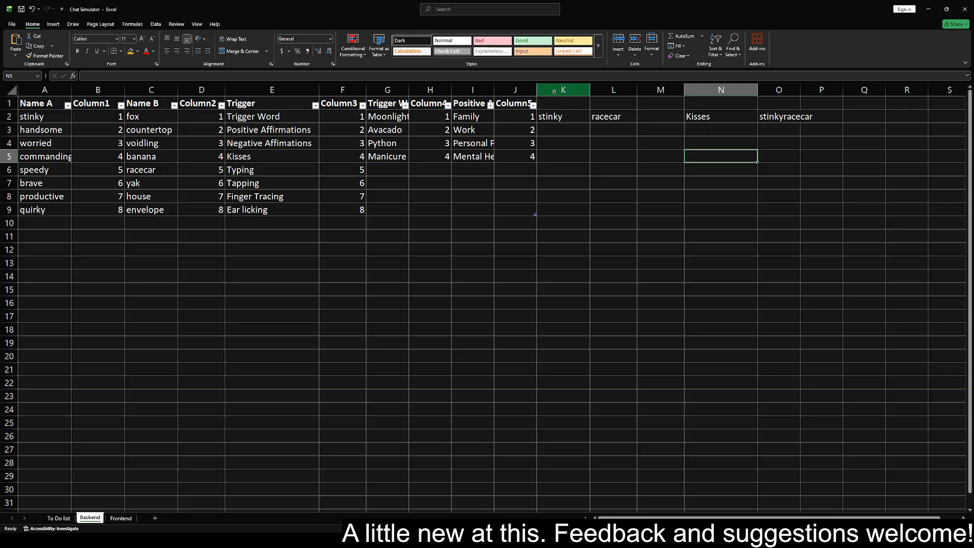
click(58, 518)
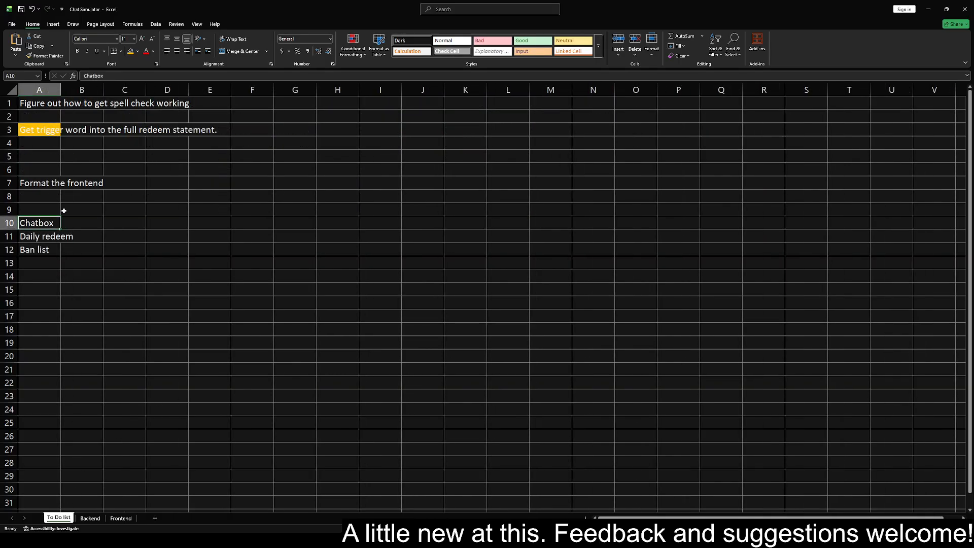
click(42, 205)
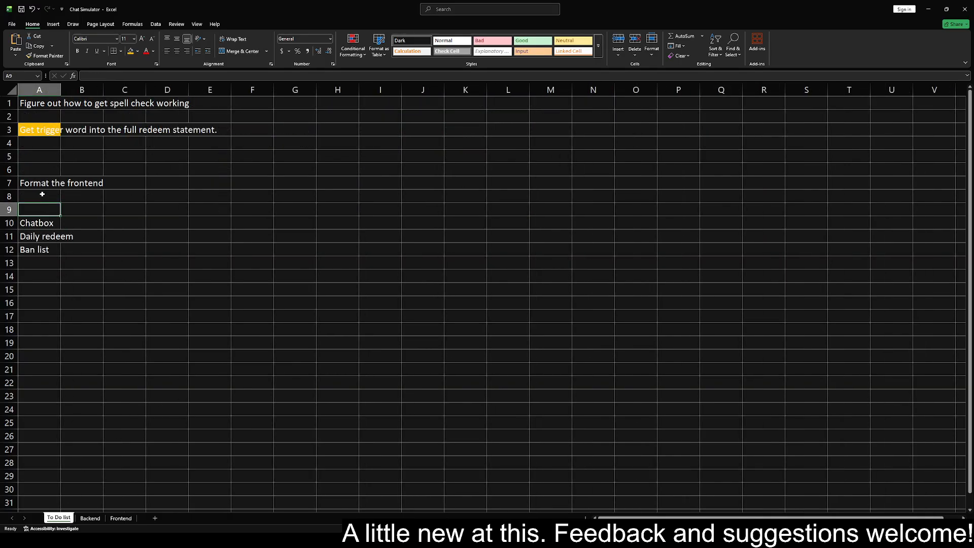
click(41, 160)
text(Figu)
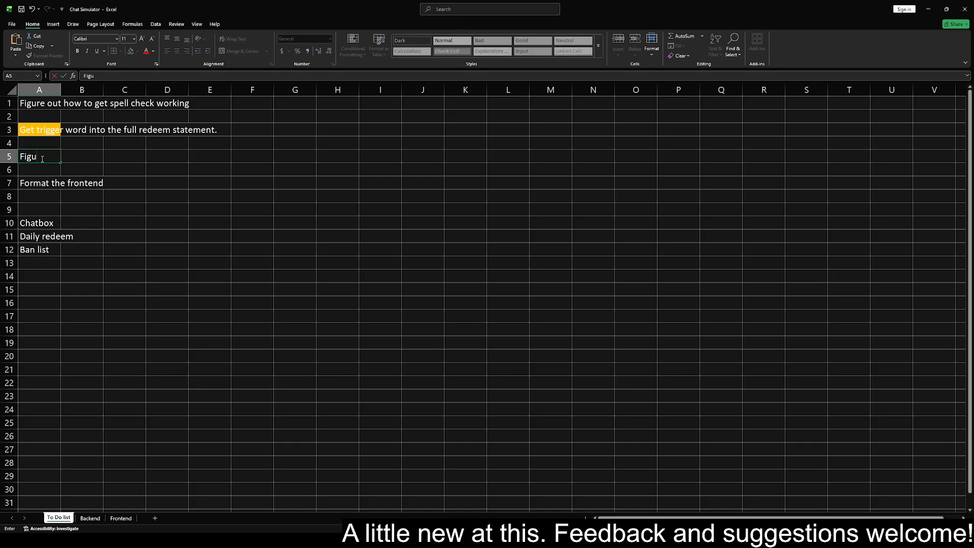
text(re out how to alter the pro)
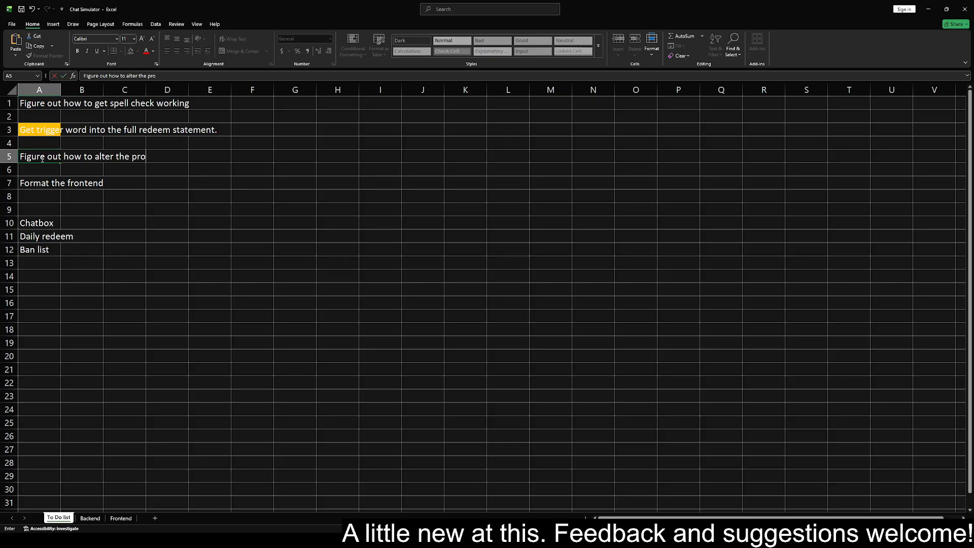
text(bablities or)
key(BackSpace)
text(f random)
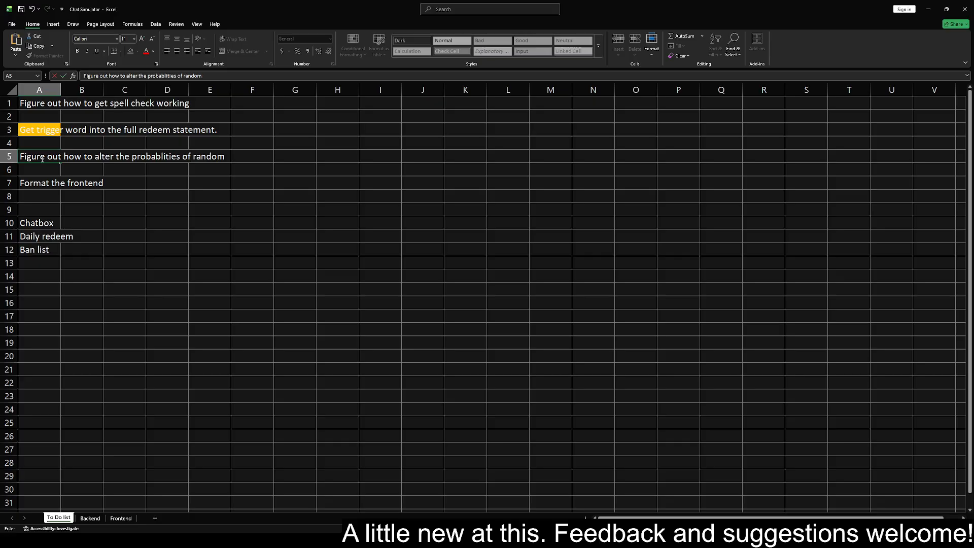
text( generation.)
click(42, 218)
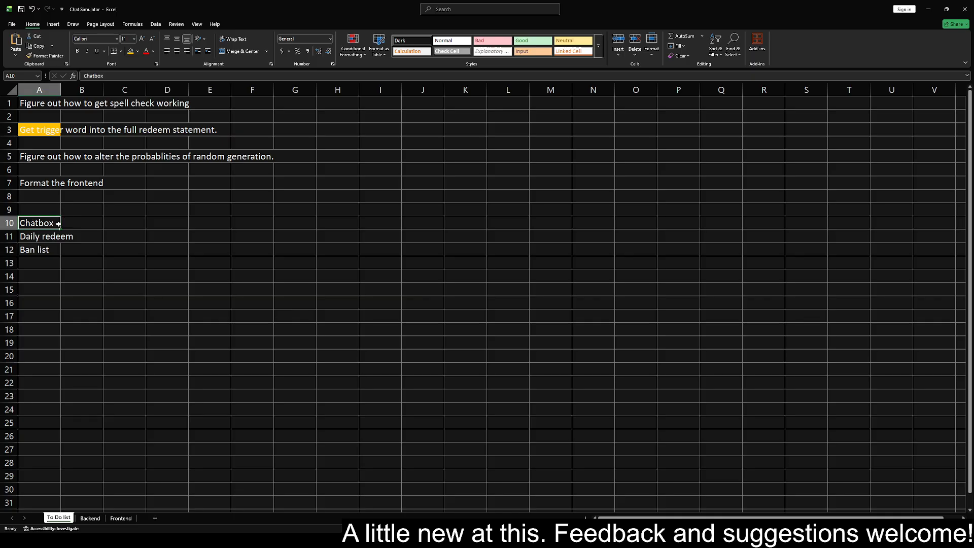
Examine the Trigger list with its numbering and the generated results from column K onward on the Backend sheet
click(102, 518)
click(116, 521)
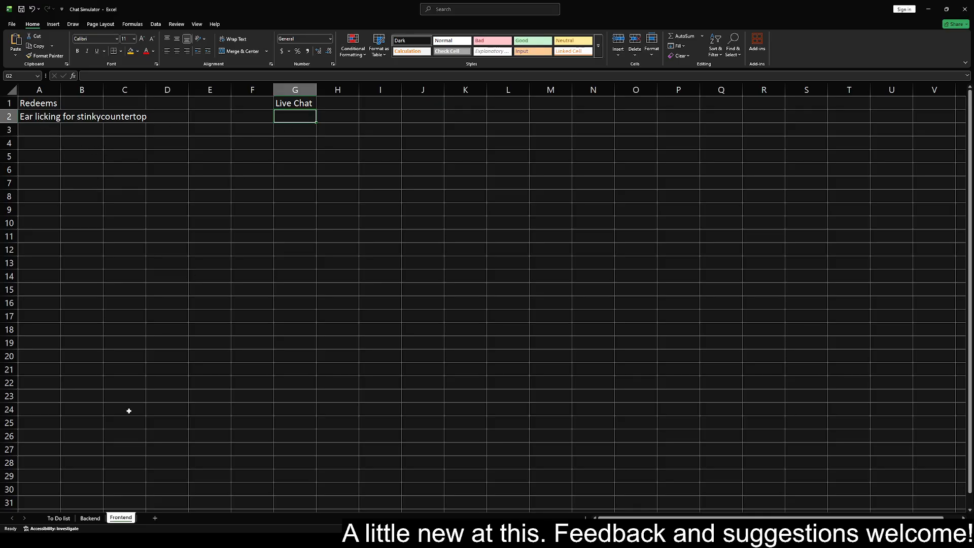
click(65, 517)
click(88, 518)
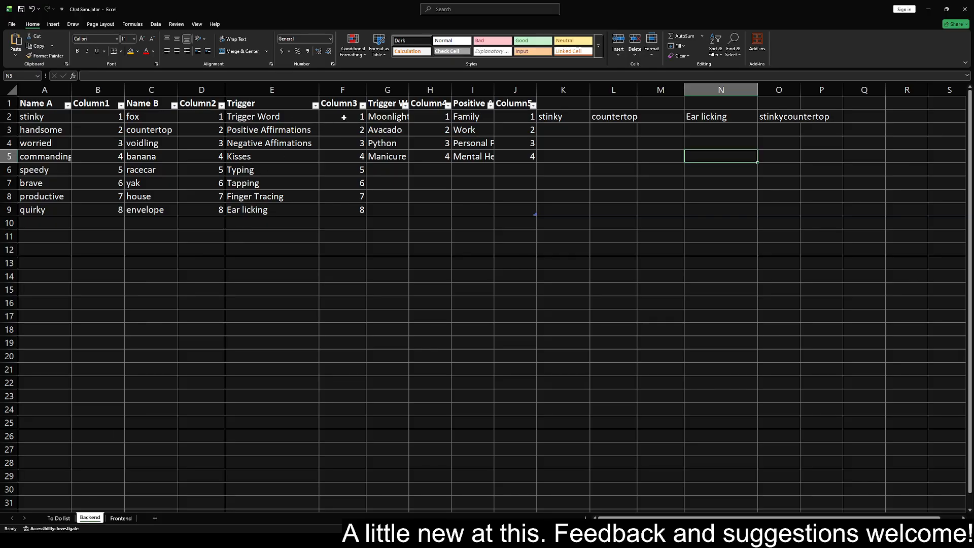
drag(293, 117, 339, 204)
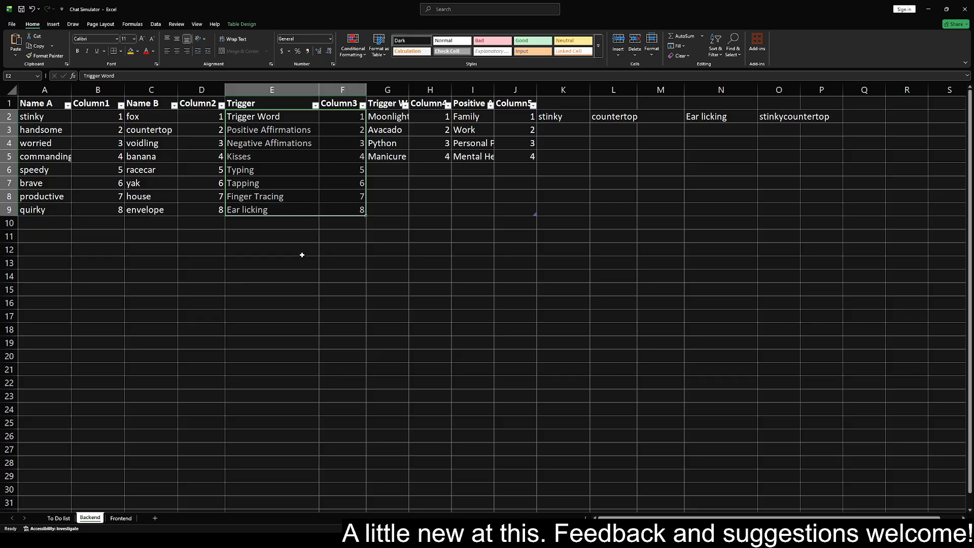
drag(350, 116, 350, 211)
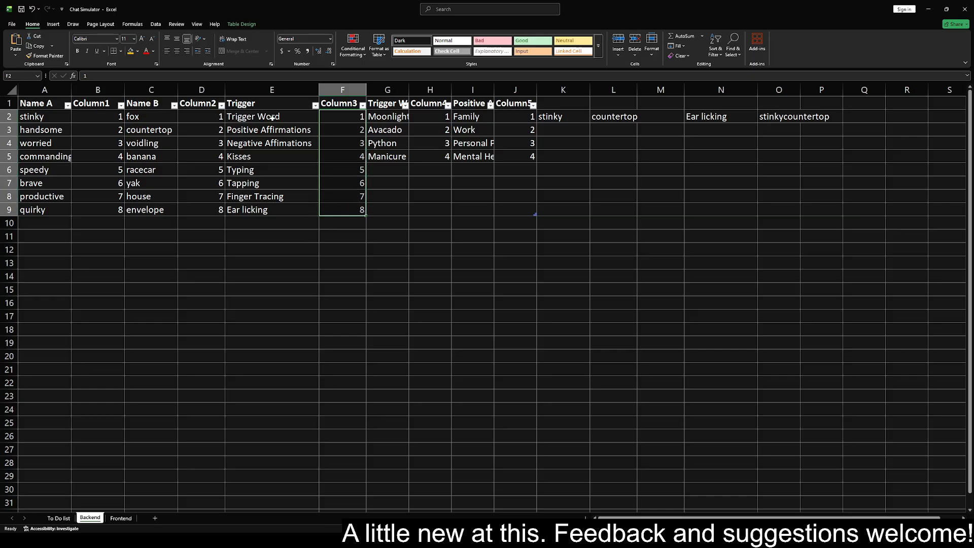
drag(266, 117, 307, 213)
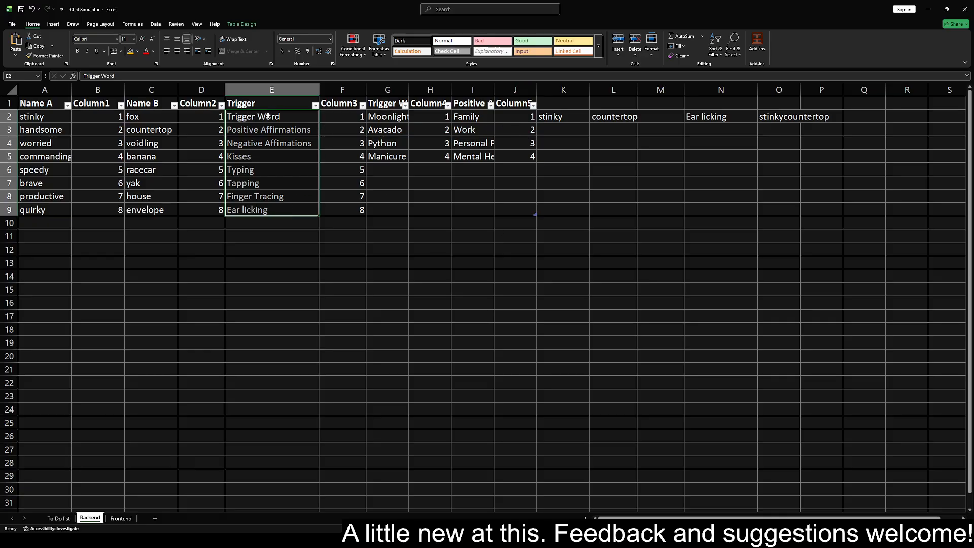
drag(258, 117, 335, 121)
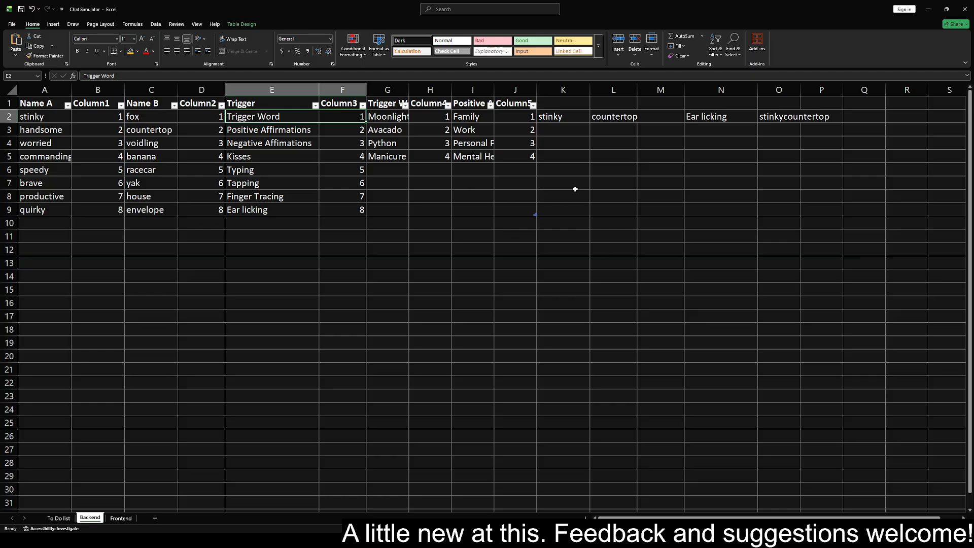
click(279, 159)
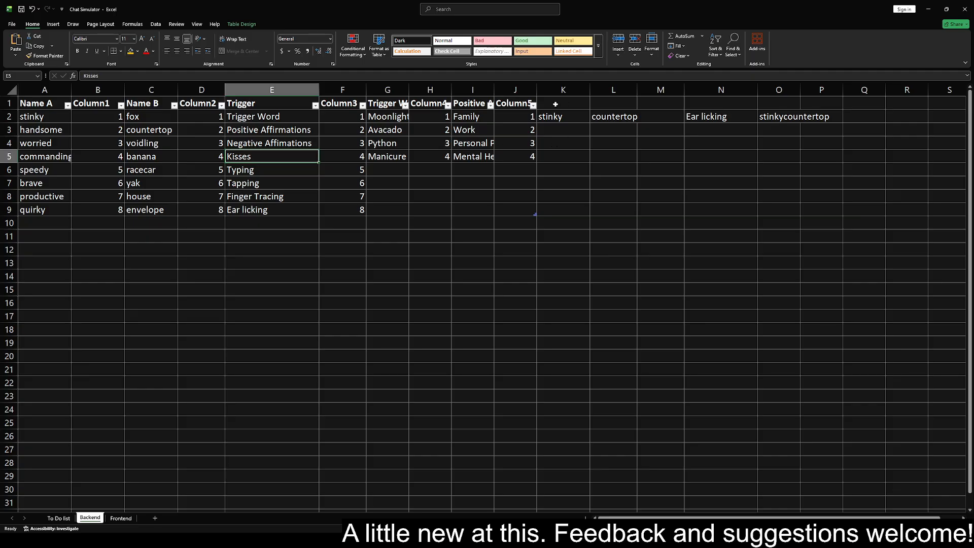
drag(558, 101, 563, 490)
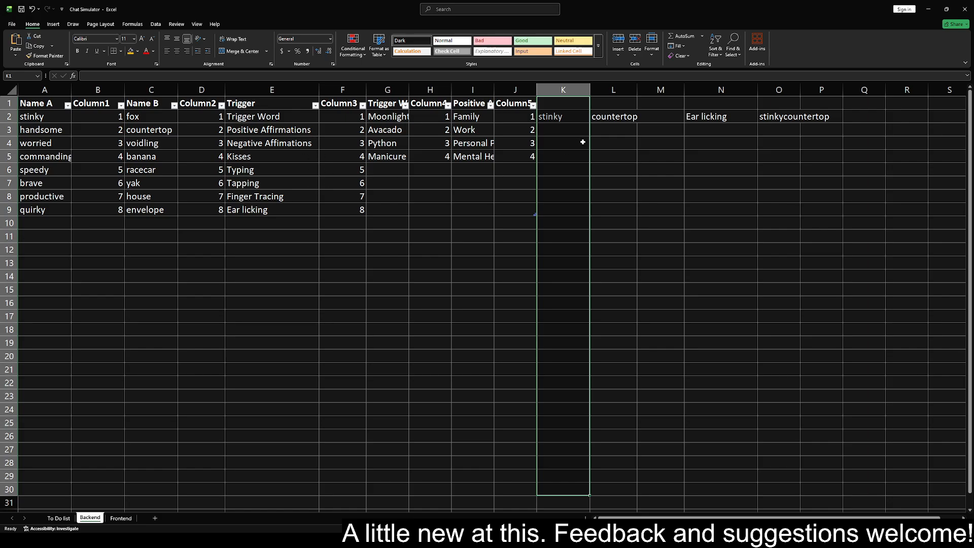
drag(570, 102, 583, 5)
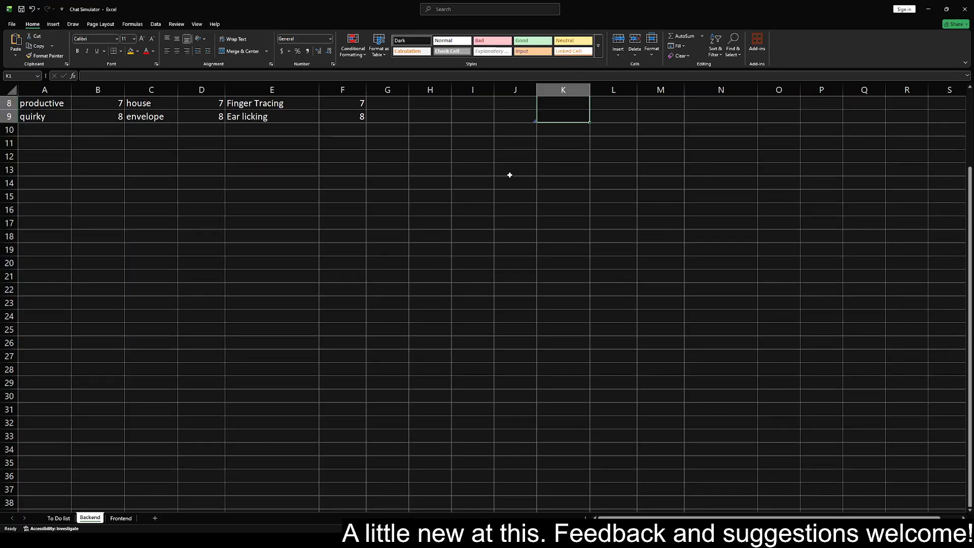
scroll(507, 172, up, 3)
click(444, 180)
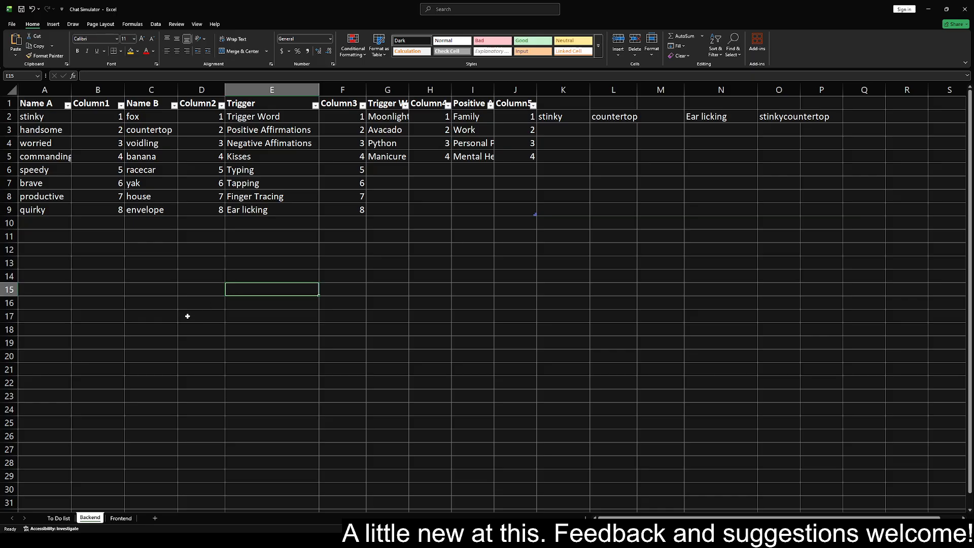
Insert four blank columns at column K on the Backend sheet, between the lists table and the generated results
click(120, 518)
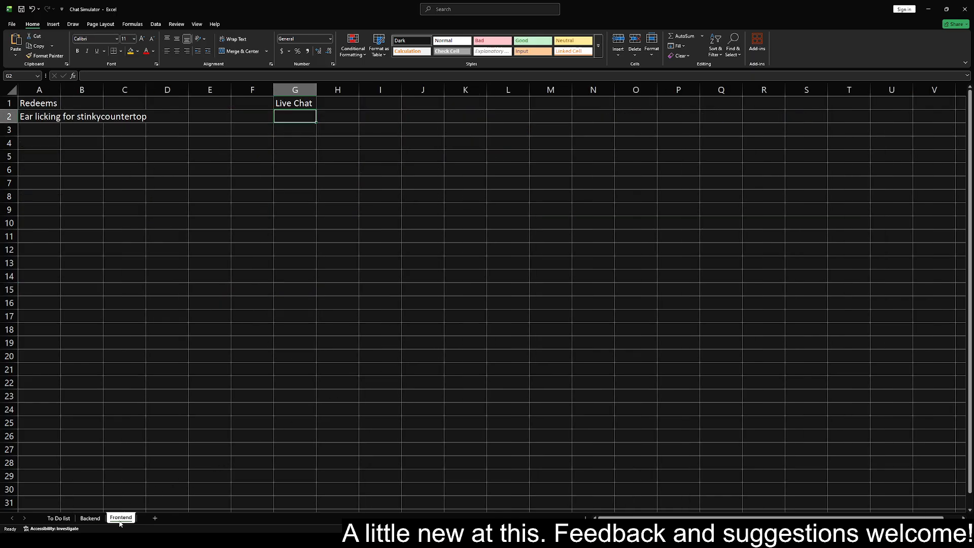
click(99, 518)
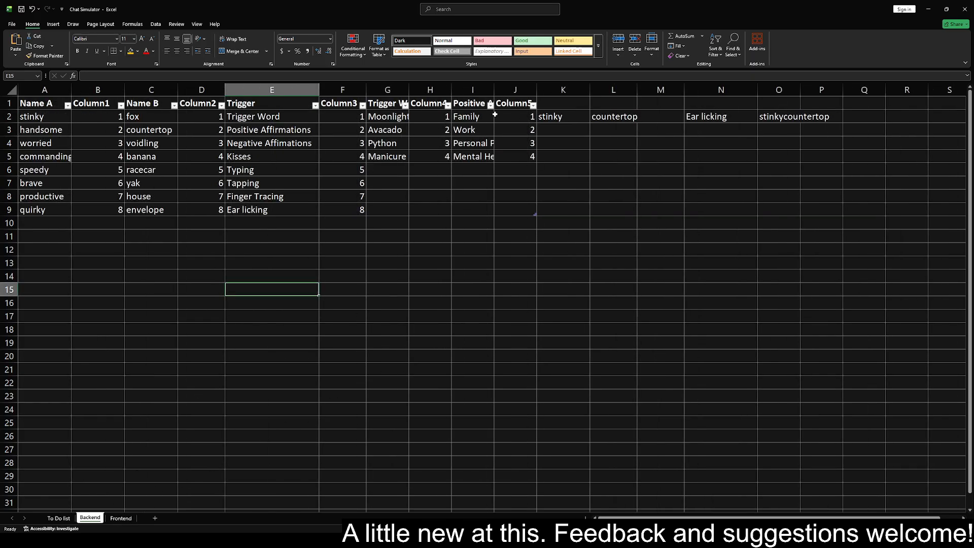
drag(558, 90, 713, 89)
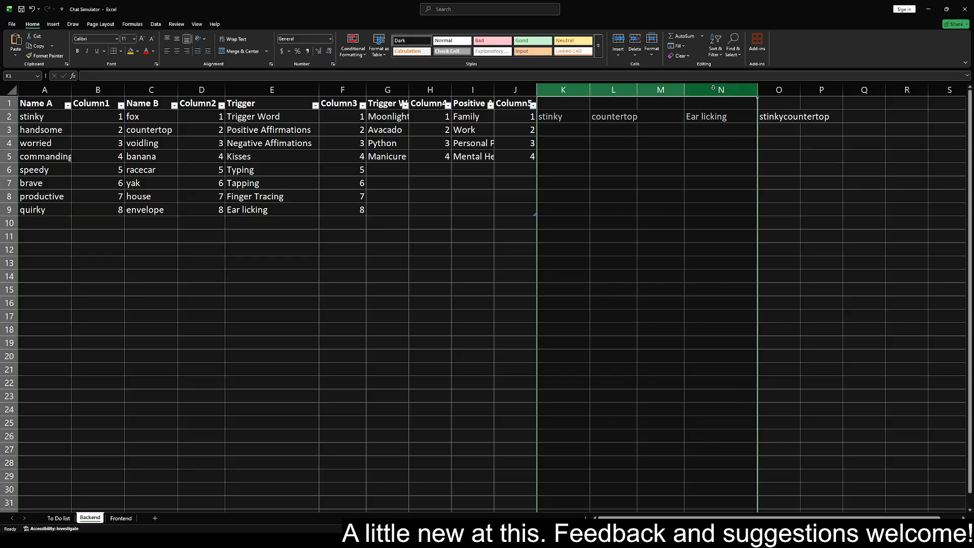
key(F9)
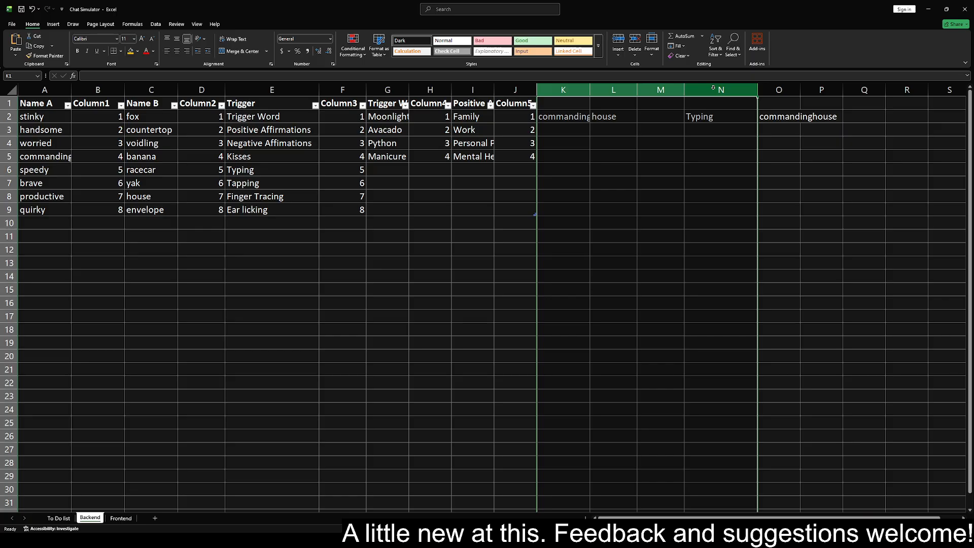
key(F9)
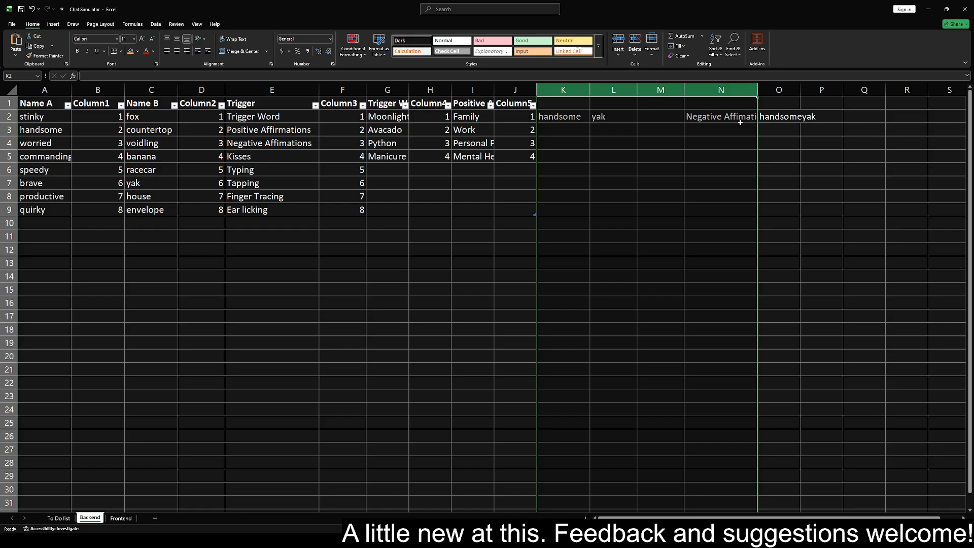
click(53, 24)
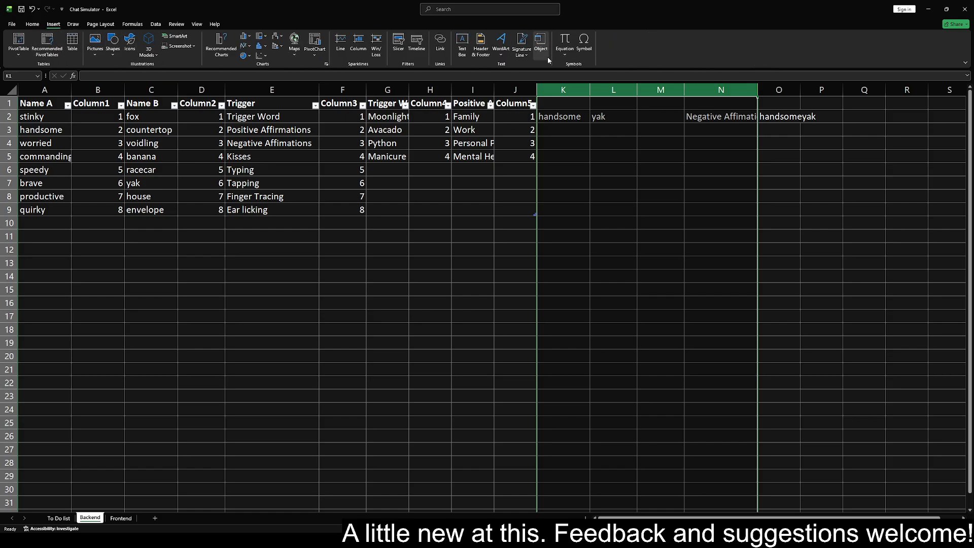
click(33, 24)
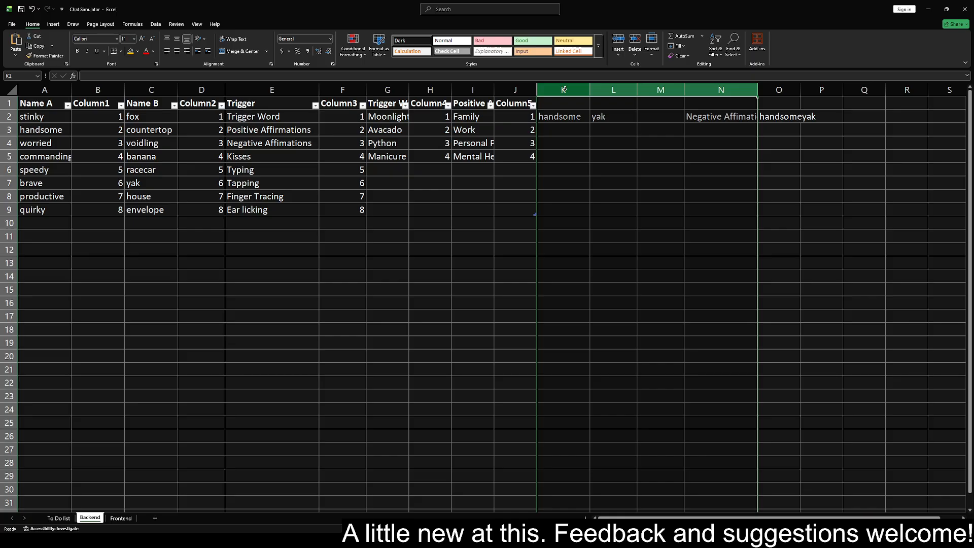
drag(565, 89, 720, 90)
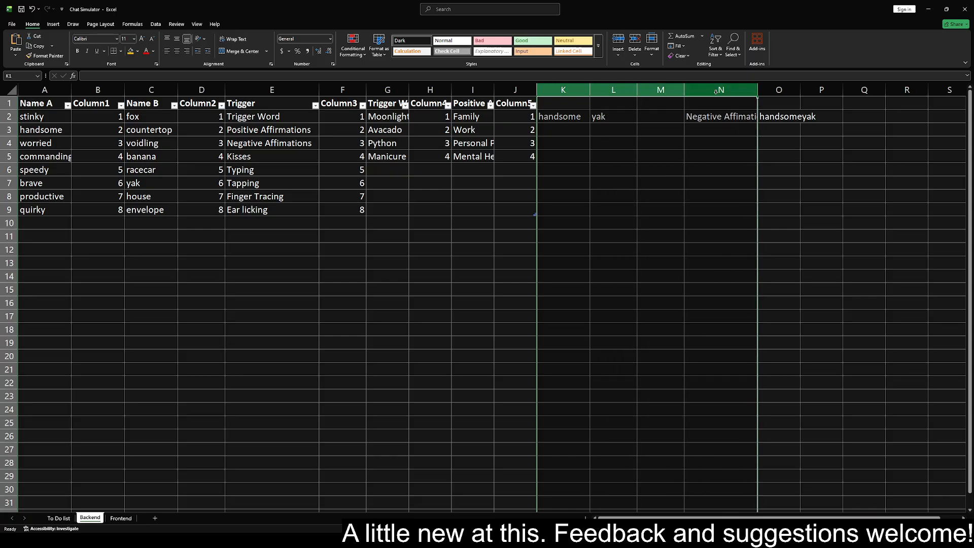
key(ctrl+shift+plus)
click(644, 130)
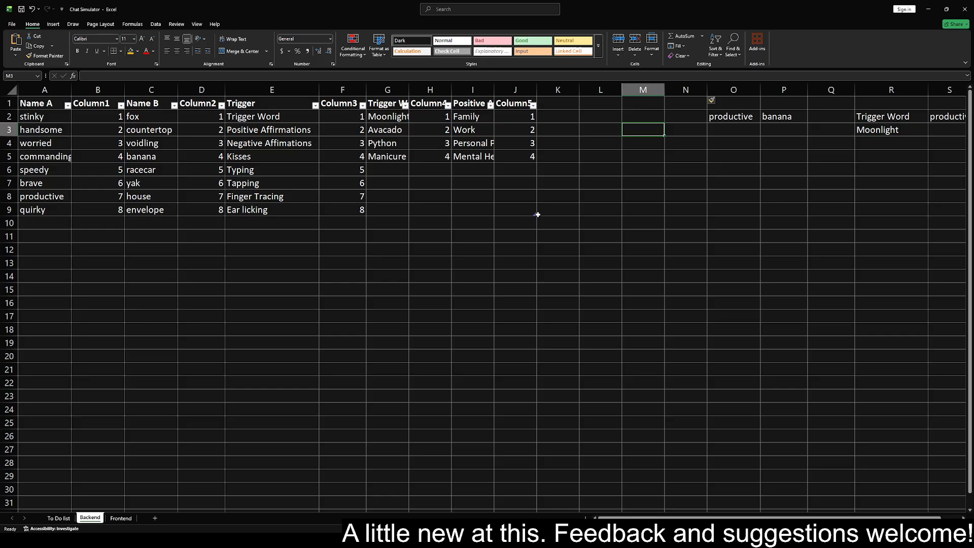
Add the heading "Chat Messages" in K1 and extend the lists table by one more column to L
mouse_move(537, 214)
mouse_down()
mouse_move(617, 217)
mouse_move(538, 216)
mouse_up()
click(560, 99)
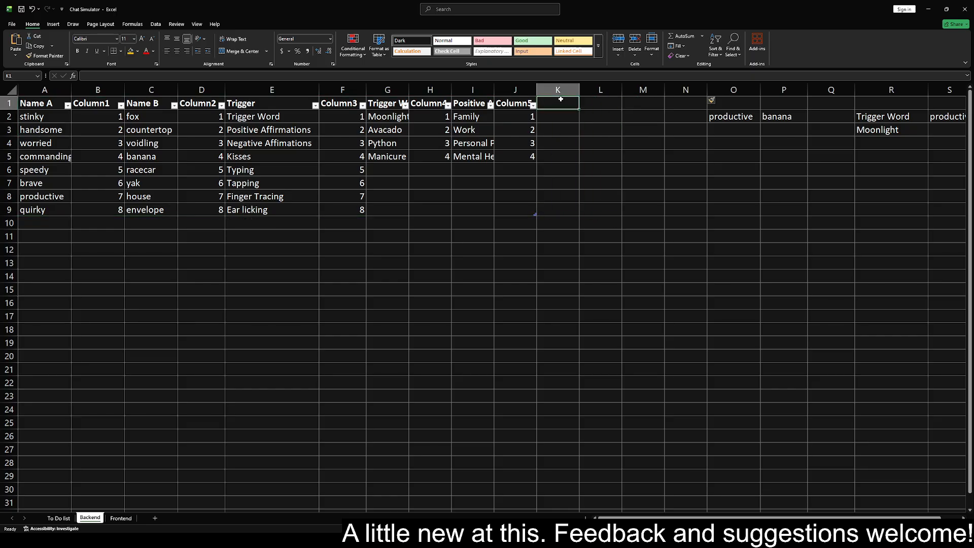
text(Chat Messages)
key(Return)
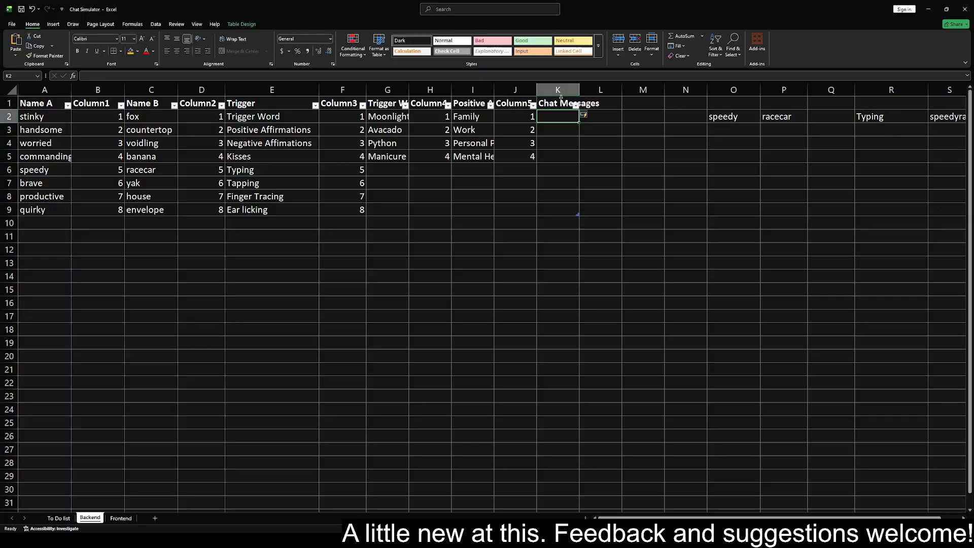
drag(578, 214, 610, 213)
Number the rows beside the Chat Messages column from 1 to 10 in L2:L11
click(605, 117)
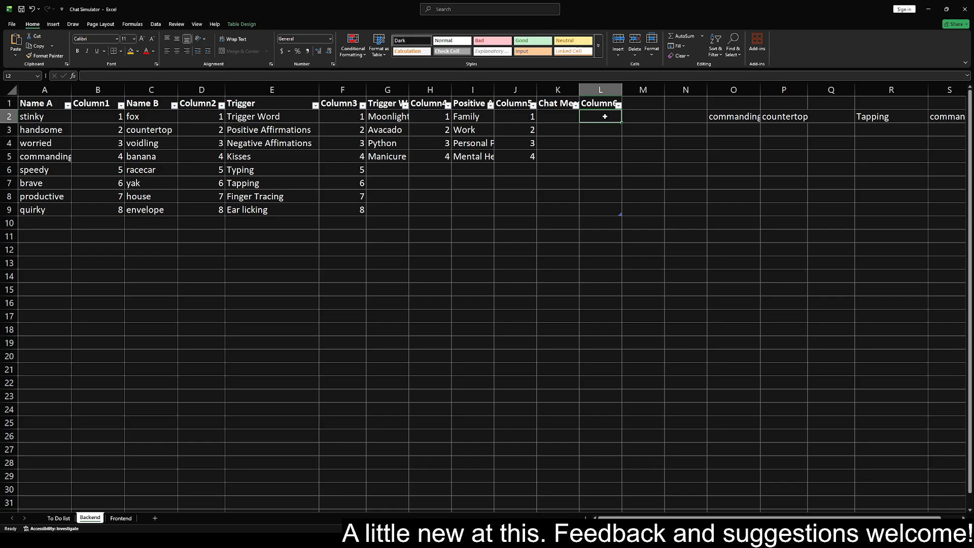
key(Down)
key(BackSpace)
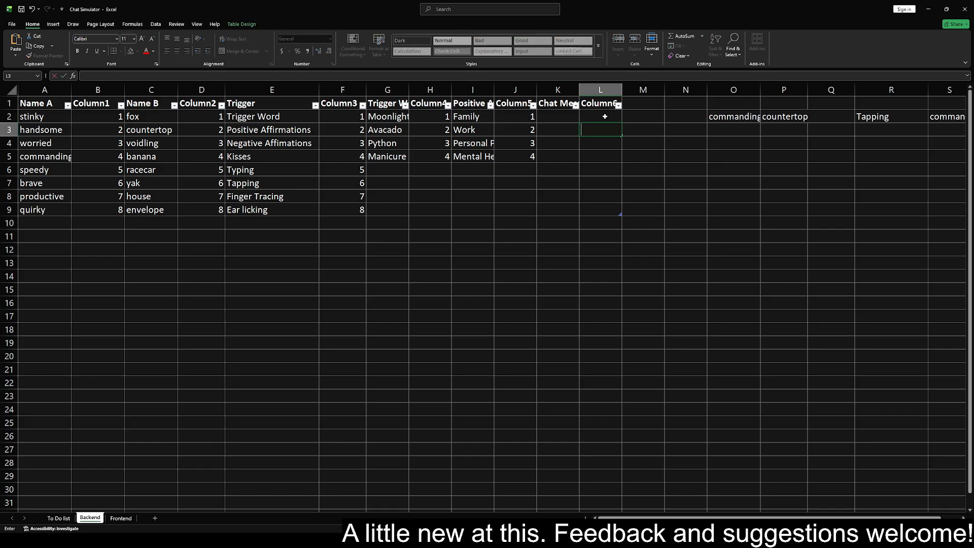
key(Up)
text(1)
key(Return)
text(2)
key(Return)
text(3)
key(Return)
text(4)
key(Return)
key(Up)
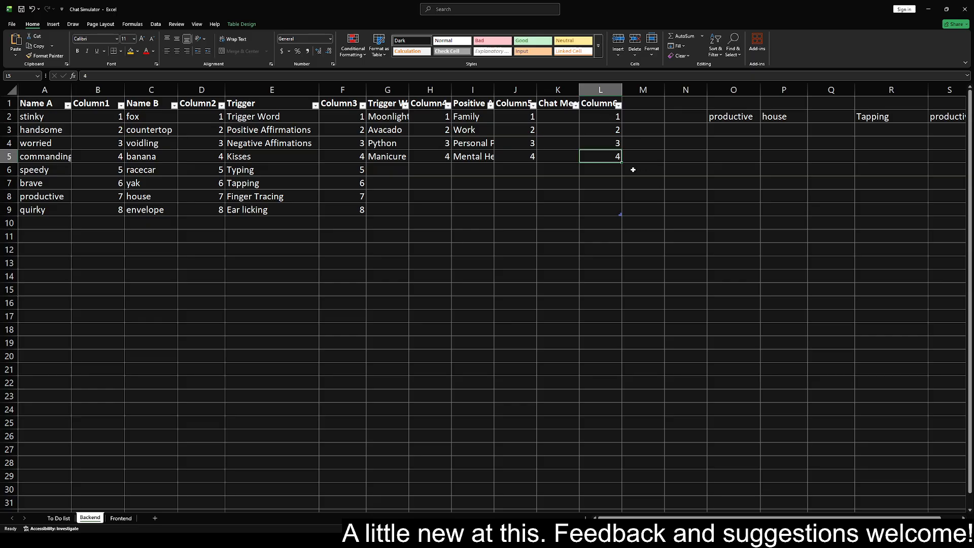
drag(621, 162, 612, 119)
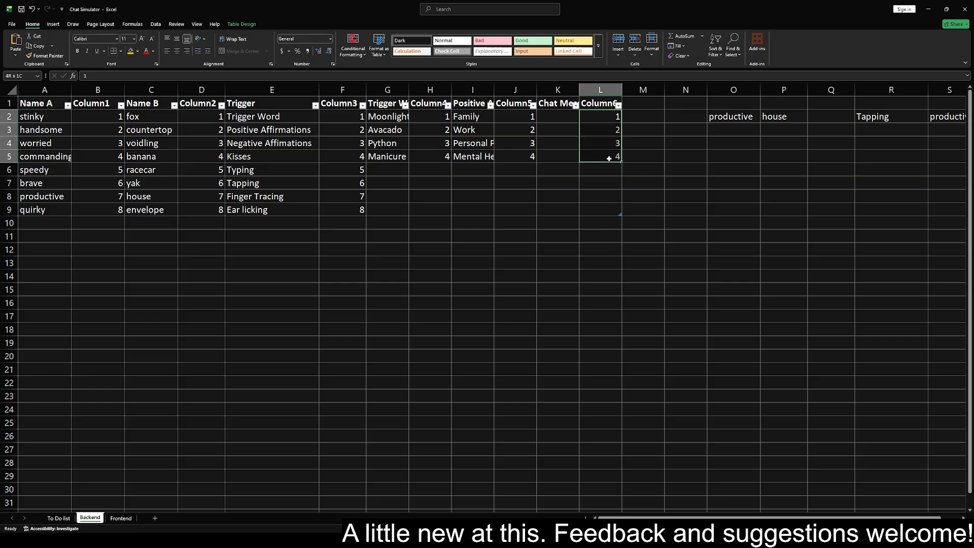
drag(621, 162, 634, 240)
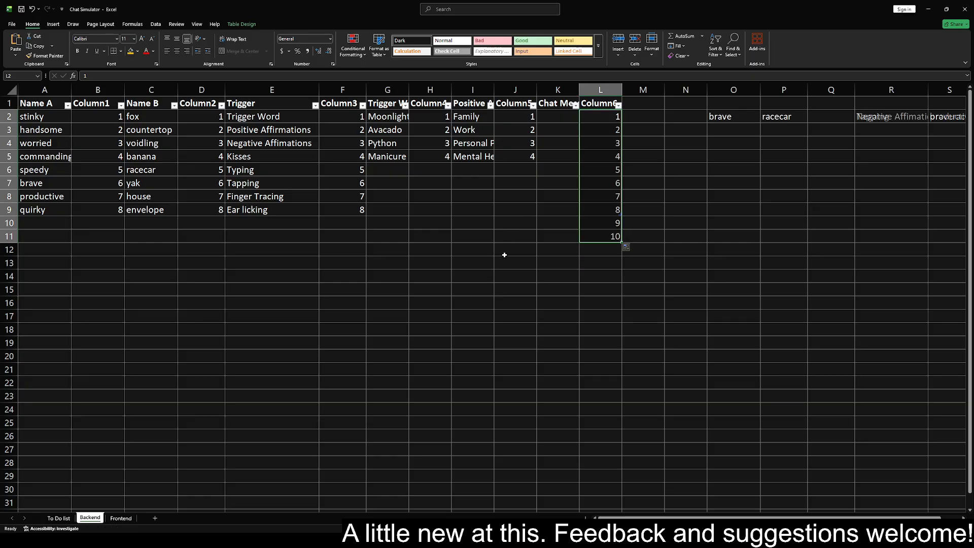
Enter in K2:K4 a greeting to the streamer, "I have to go now. Thanks for the stream! :)" and "Oh you're real?"
click(558, 115)
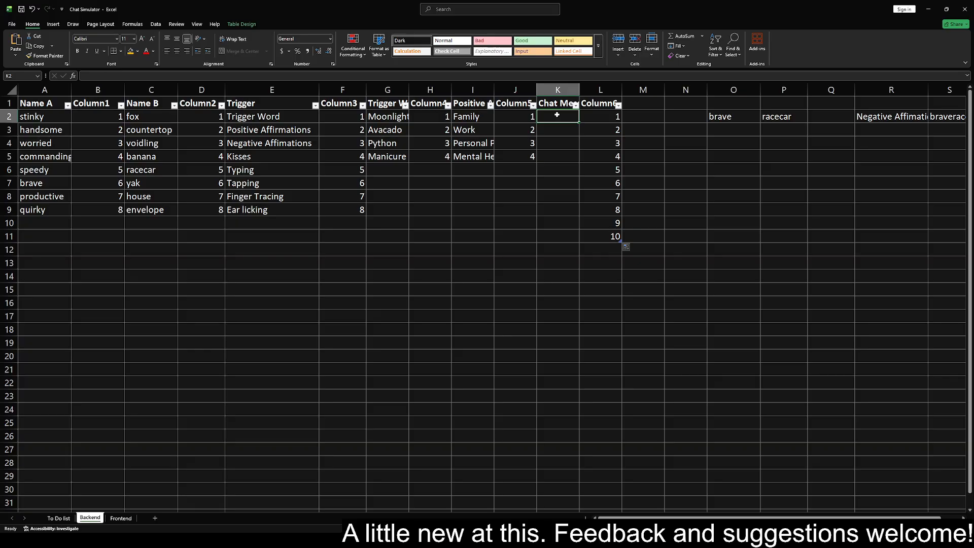
text(H)
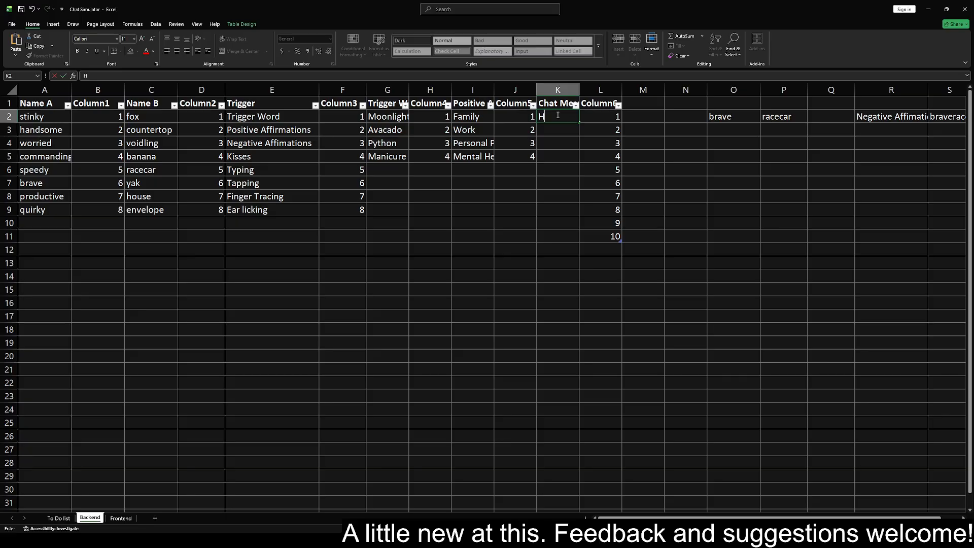
text(ello Juse! :3)
key(Return)
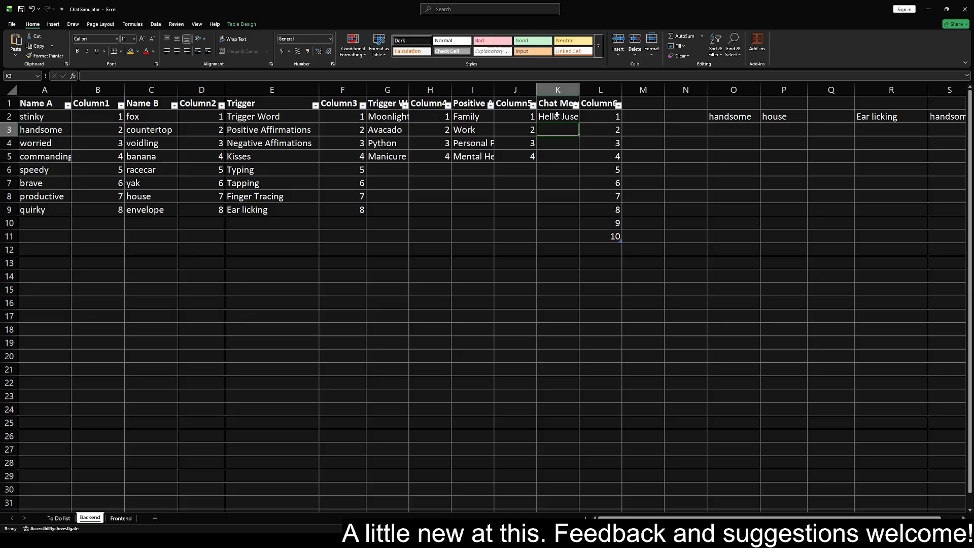
text(I)
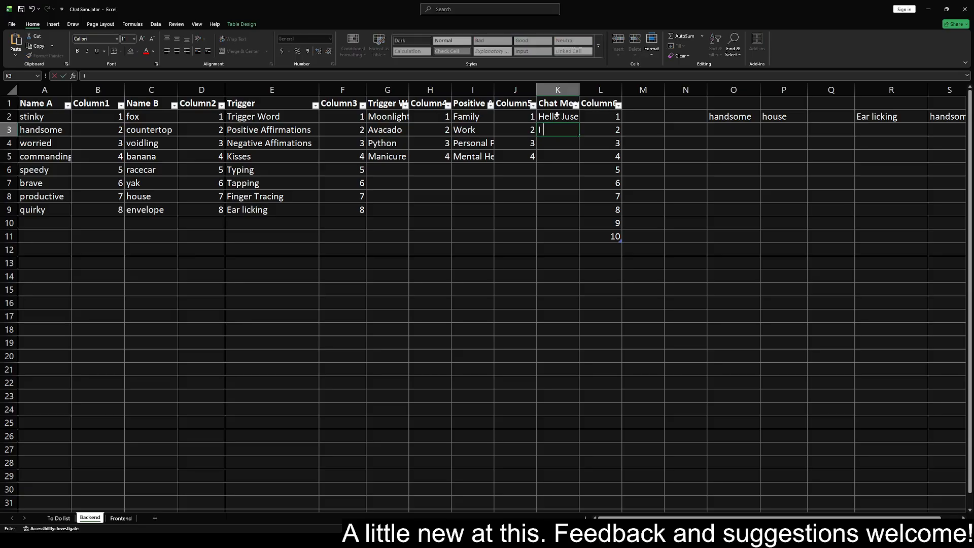
text( have to go now. Thanks for the stream)
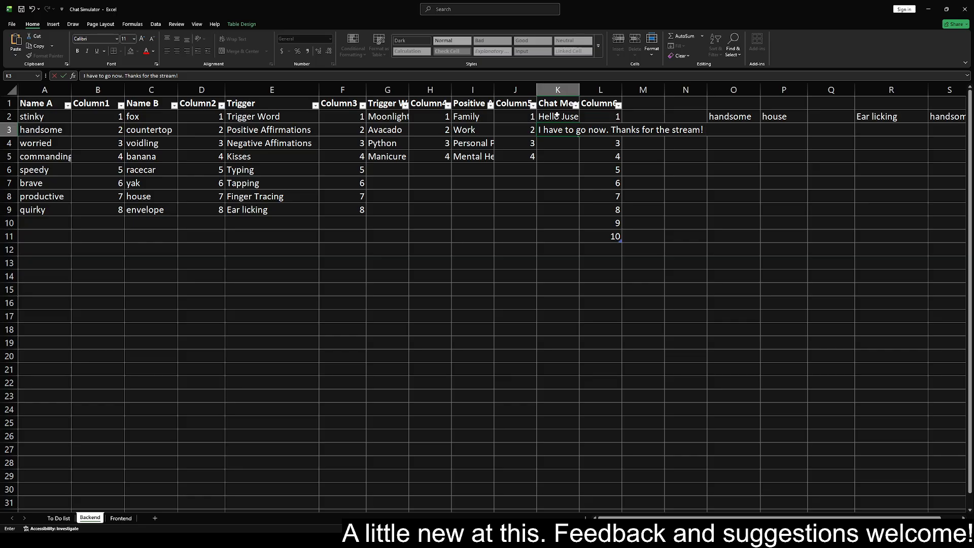
text(! :))
key(Return)
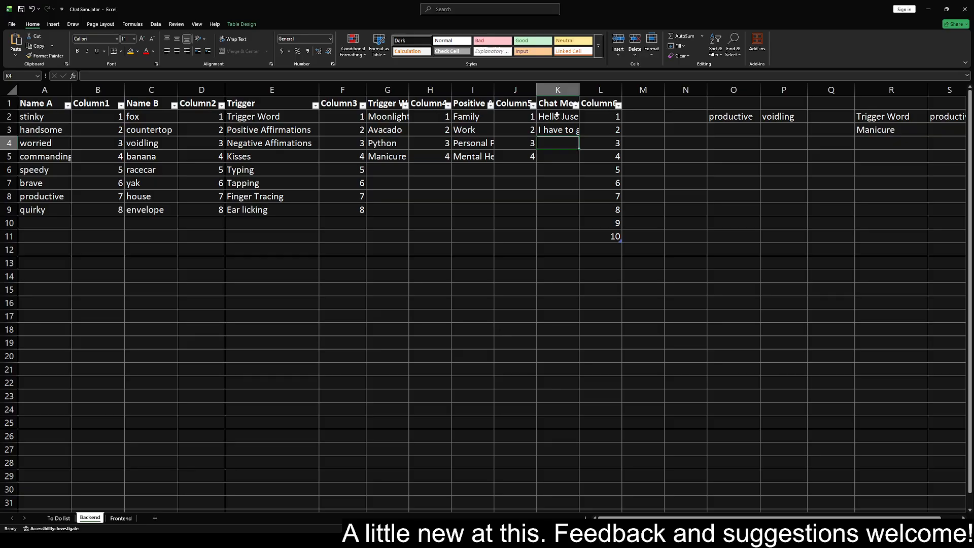
text(Oh you)
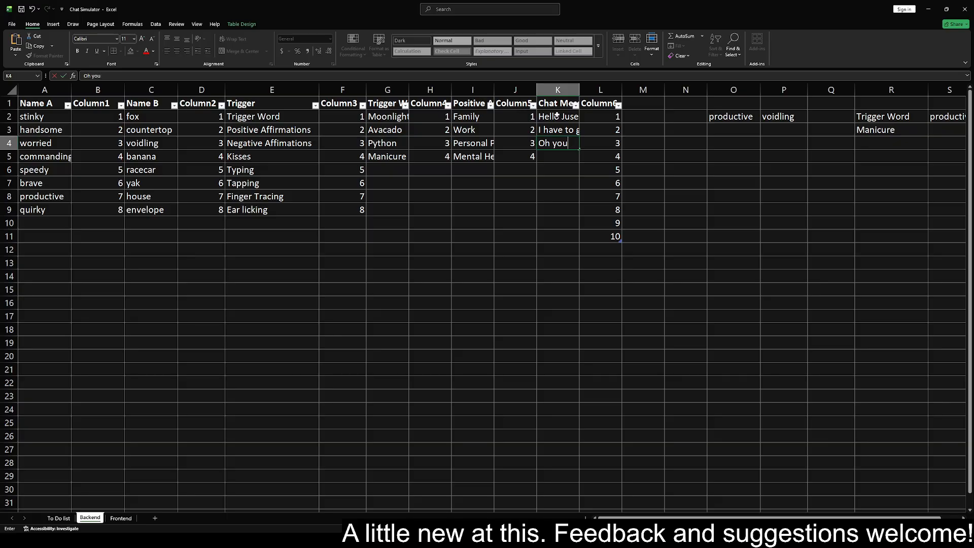
text(r're real?)
key(Return)
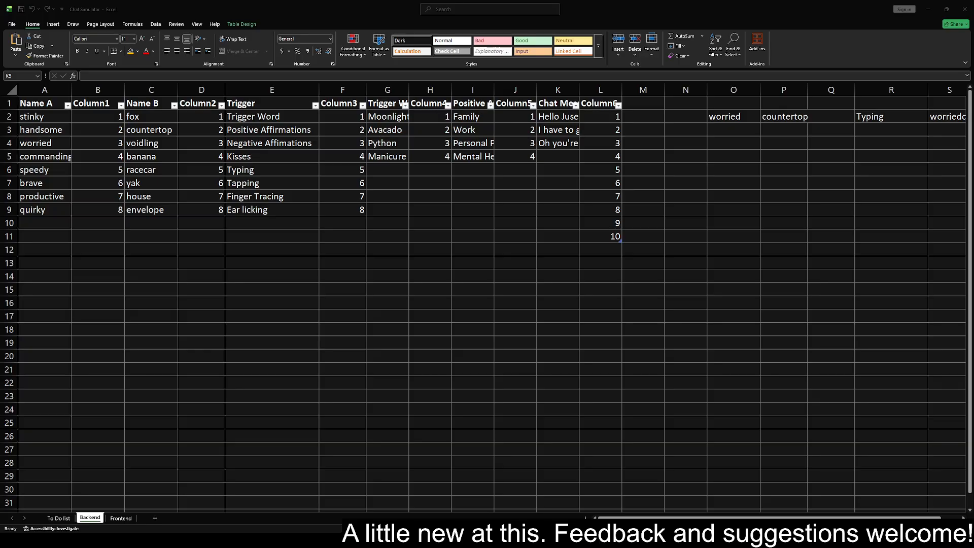
Examine the formula in Backend S2 that joins the two name parts and the trigger word formula in R3
click(642, 117)
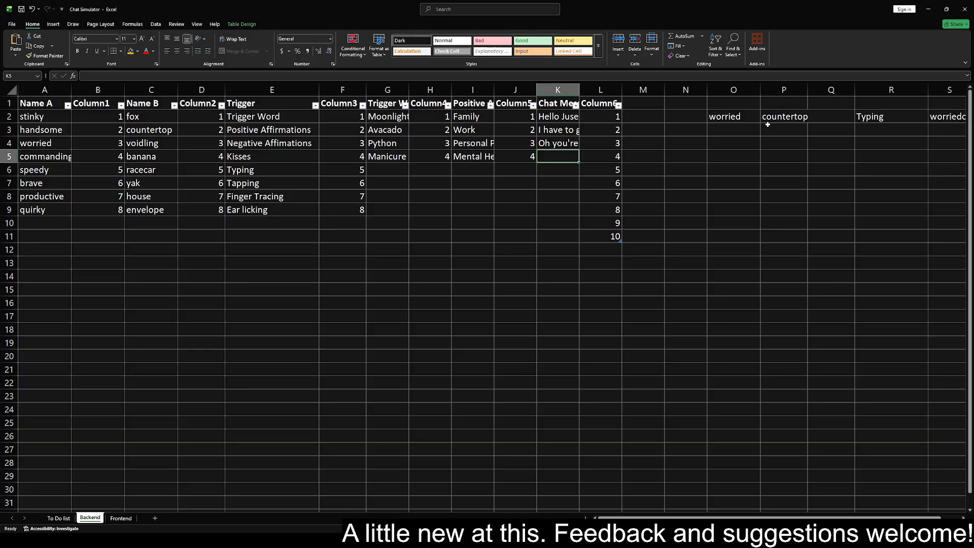
click(123, 518)
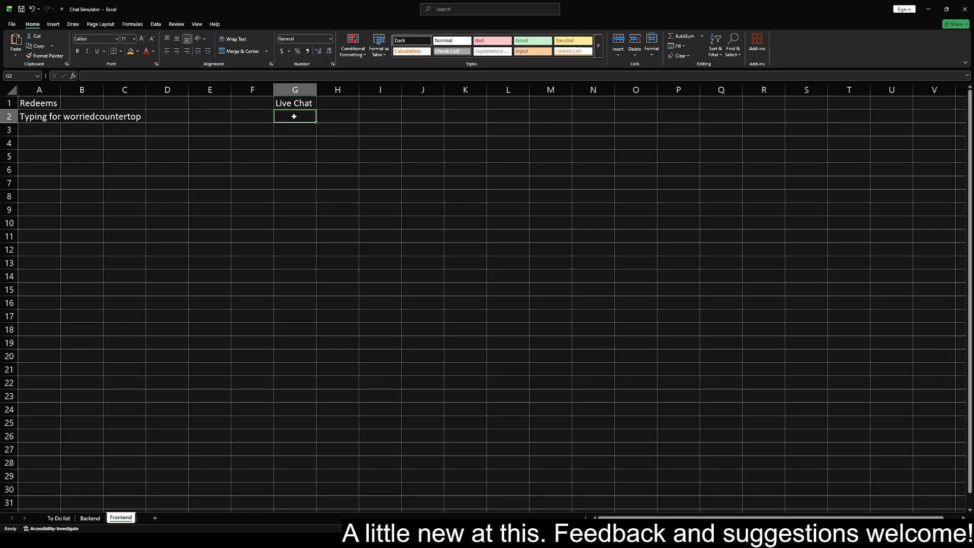
click(90, 518)
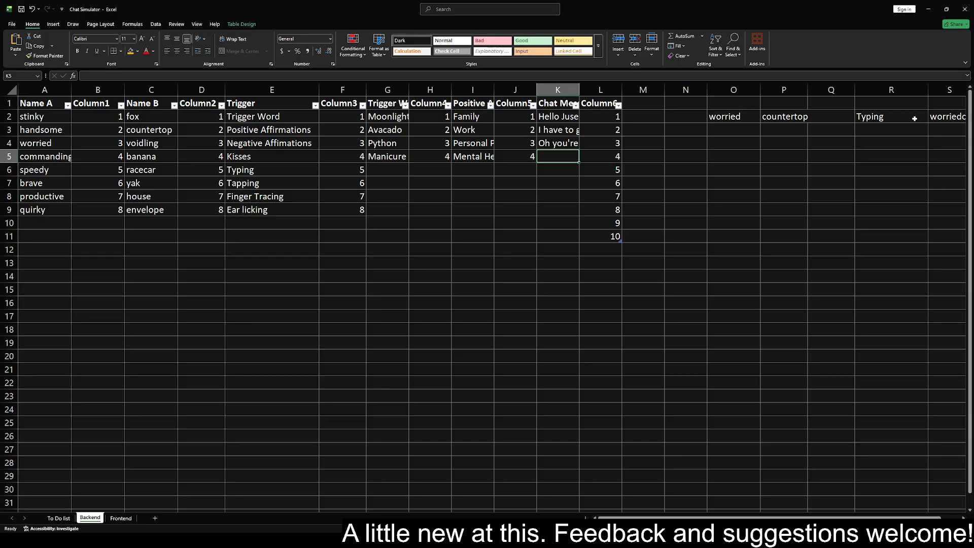
click(939, 119)
drag(114, 76, 38, 74)
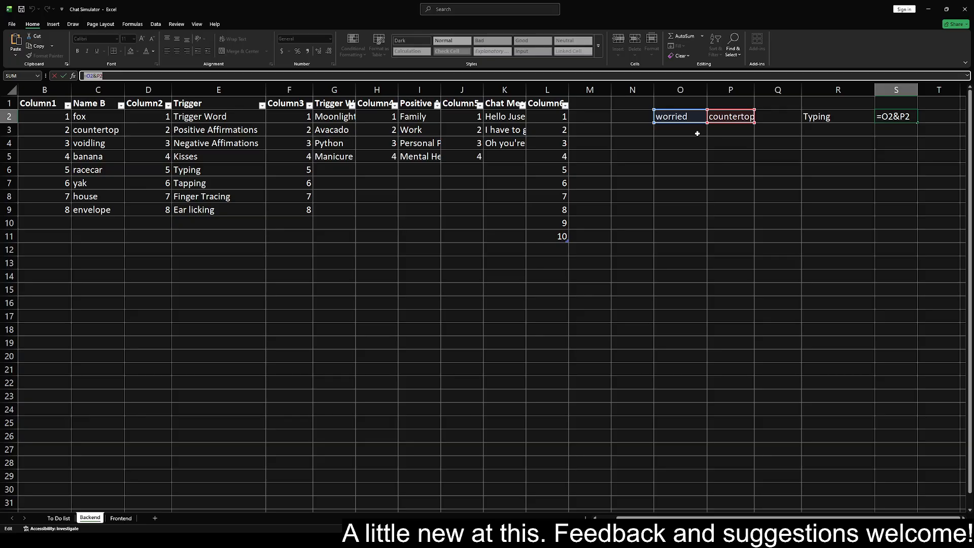
key(ctrl+Return)
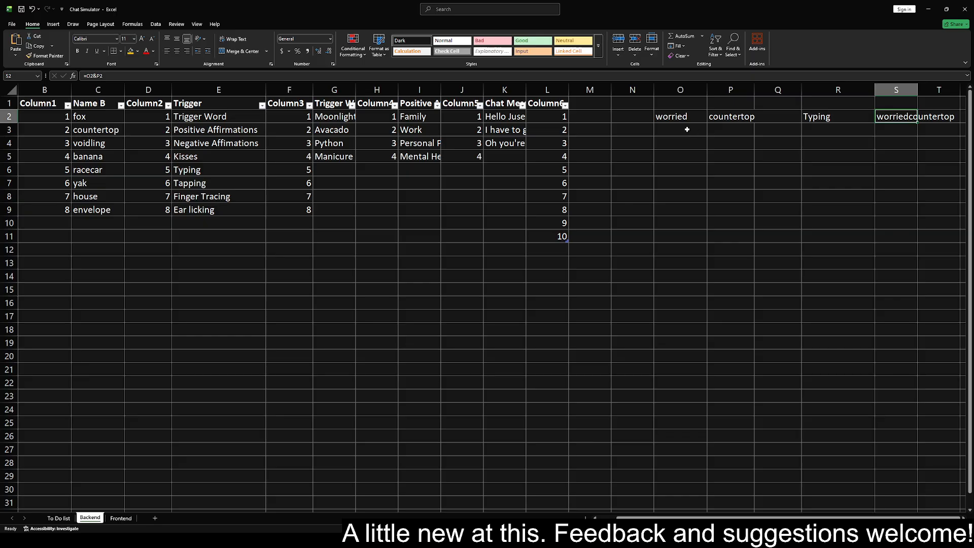
click(684, 131)
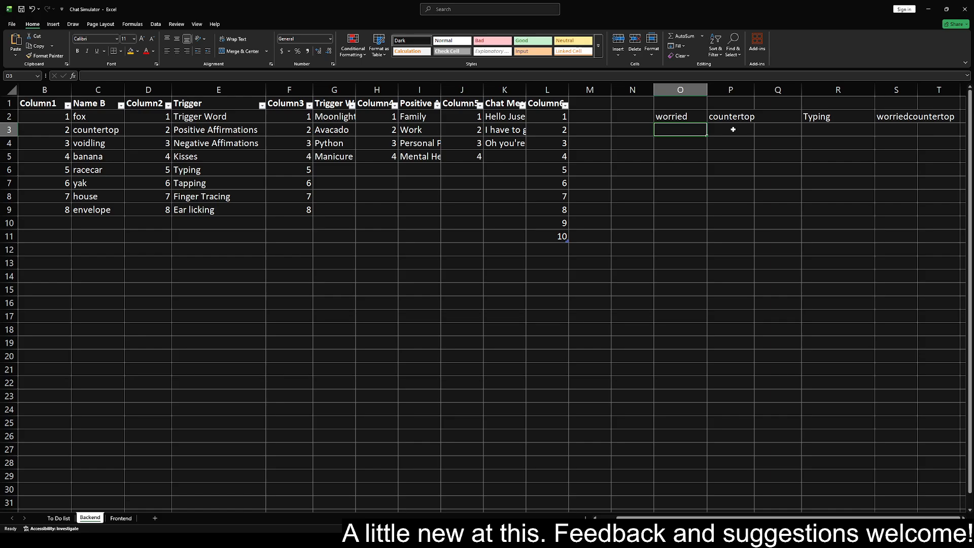
click(859, 136)
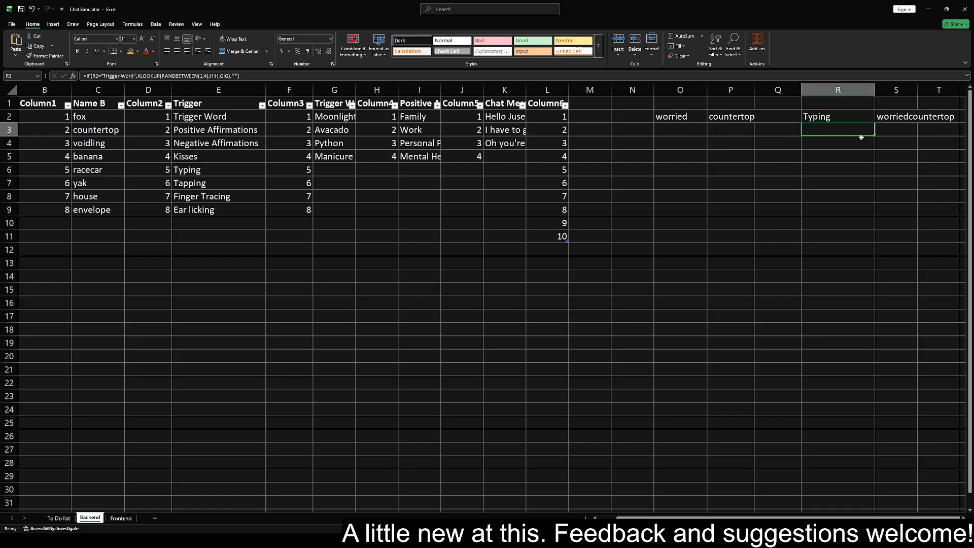
click(689, 133)
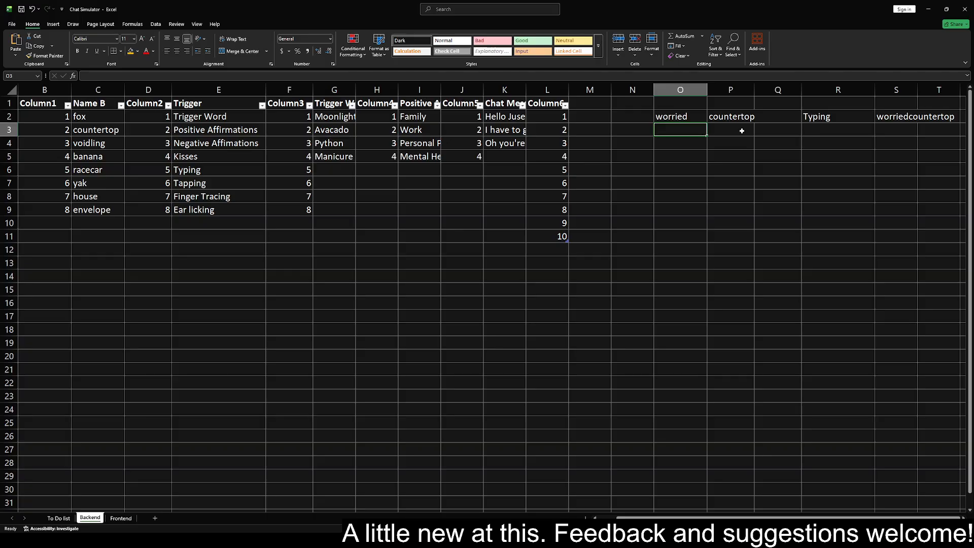
click(717, 130)
Copy the random name formulas from O2 and P2 into O3 and P3 for a second generated name
click(686, 116)
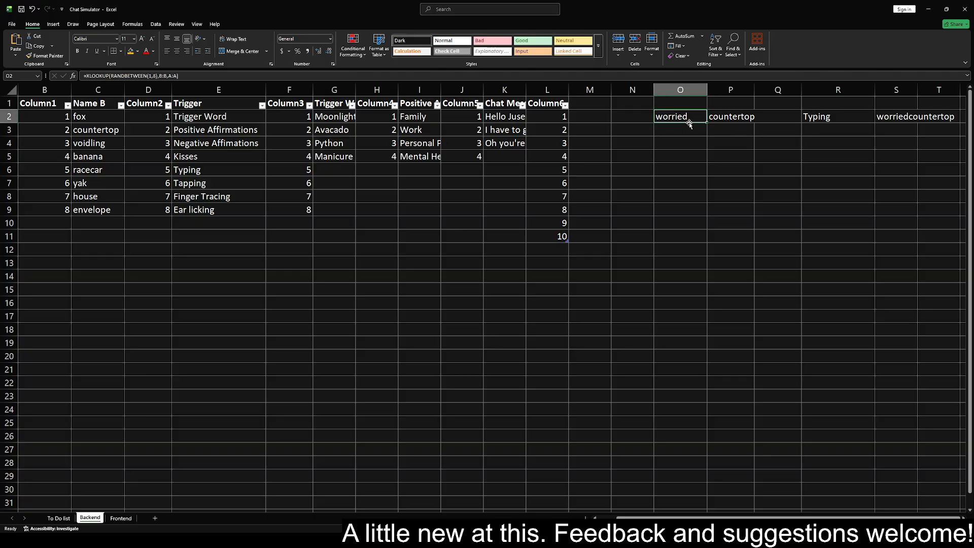
key(ctrl+c)
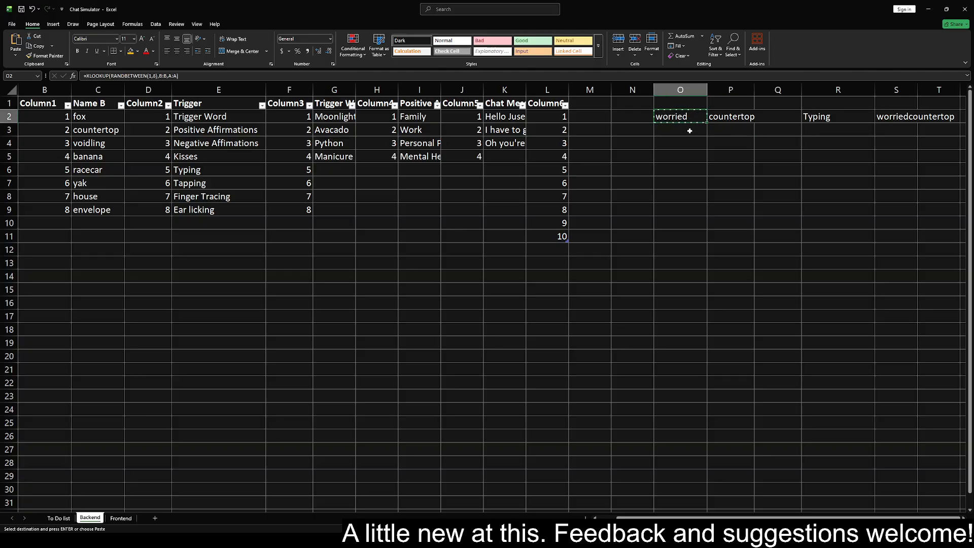
click(685, 133)
key(ctrl+v)
click(725, 120)
key(ctrl+c)
click(729, 135)
key(ctrl+v)
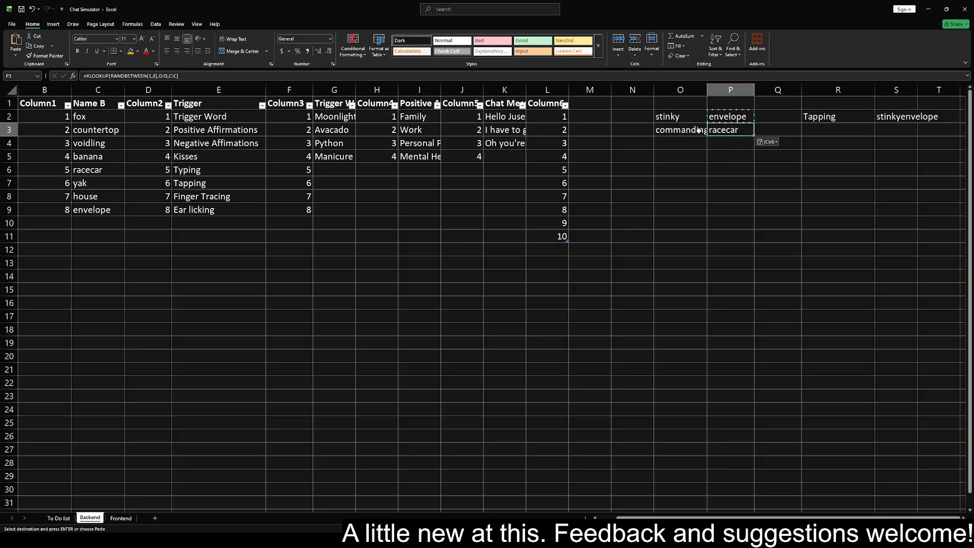
Copy the name-joining formula from S2 into S3 for the second generated name
click(893, 131)
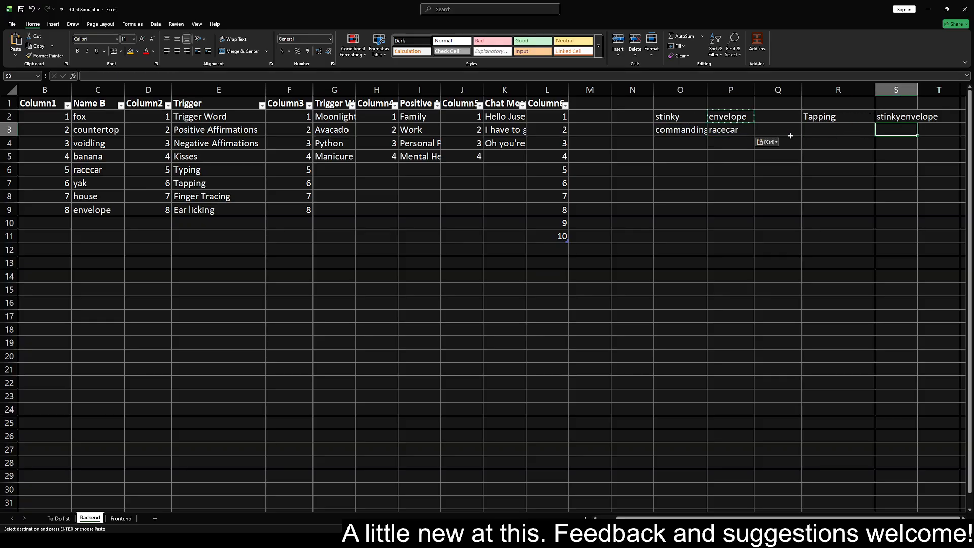
key(Up)
key(ctrl+c)
click(894, 133)
key(ctrl+v)
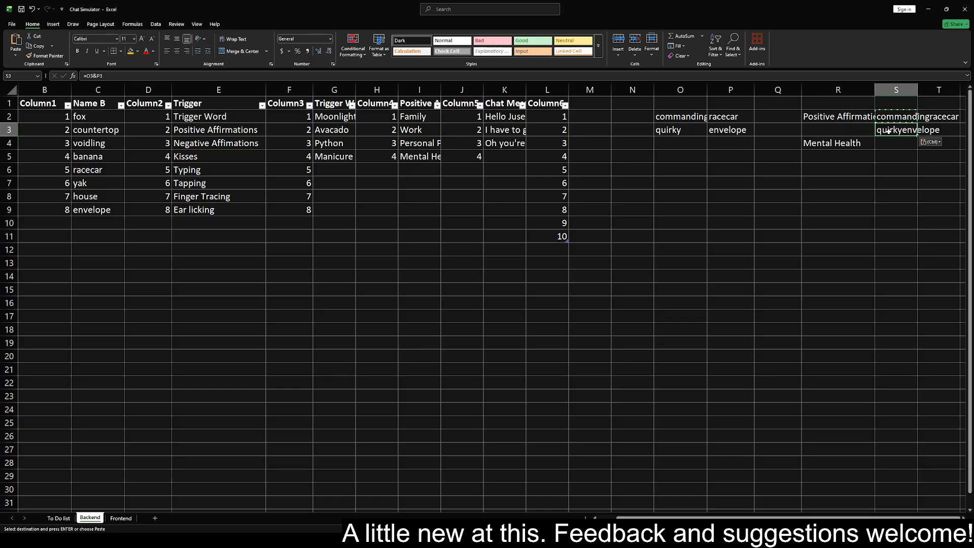
Enter the heading "Username Generation" in O1 above the random name parts
click(684, 105)
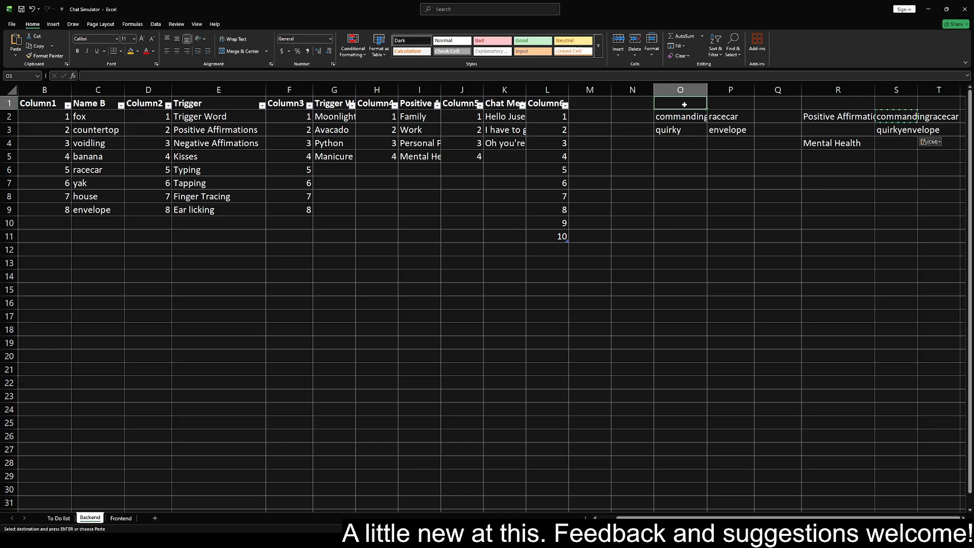
text(Username Gener)
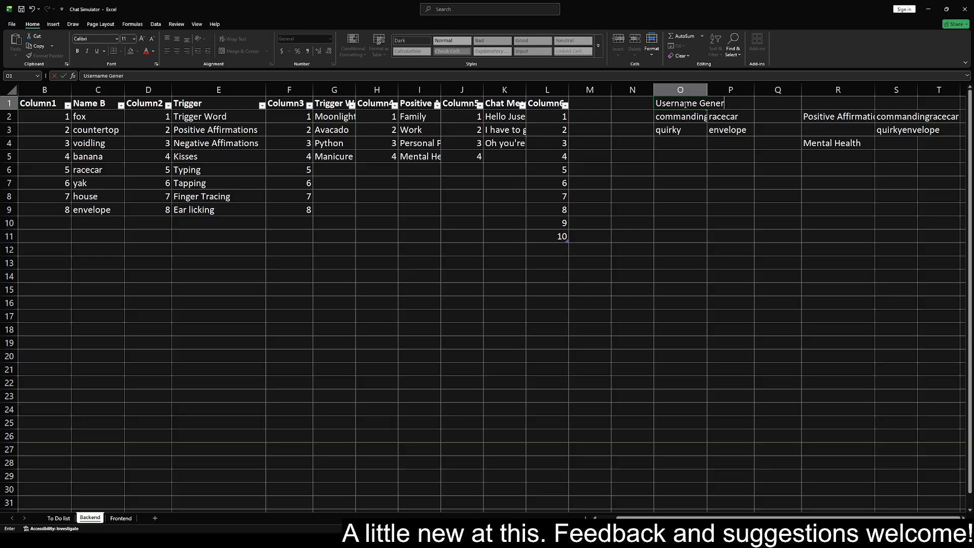
text(ation)
key(Return)
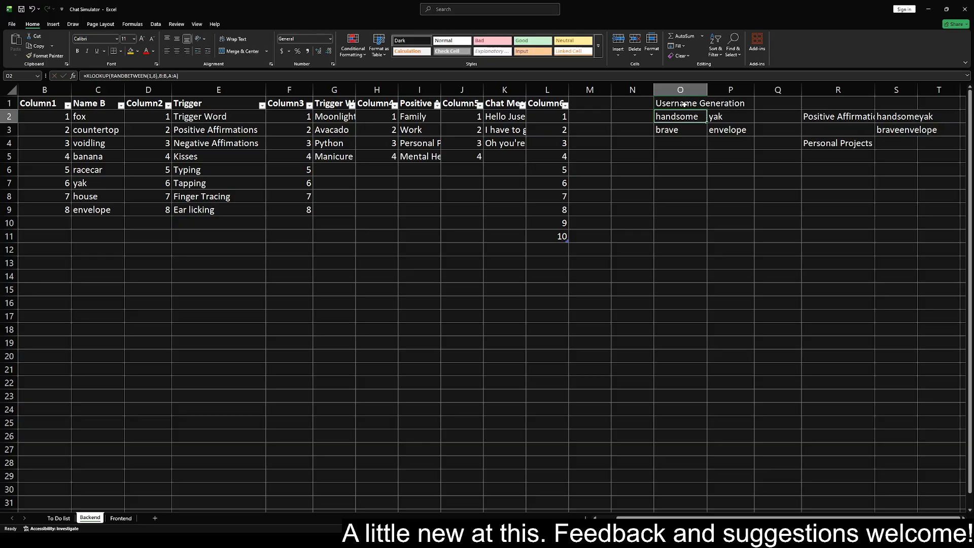
Label the two name rows "For Redeems" in N2 and "For Chatting" in N3
key(Left)
text(For R)
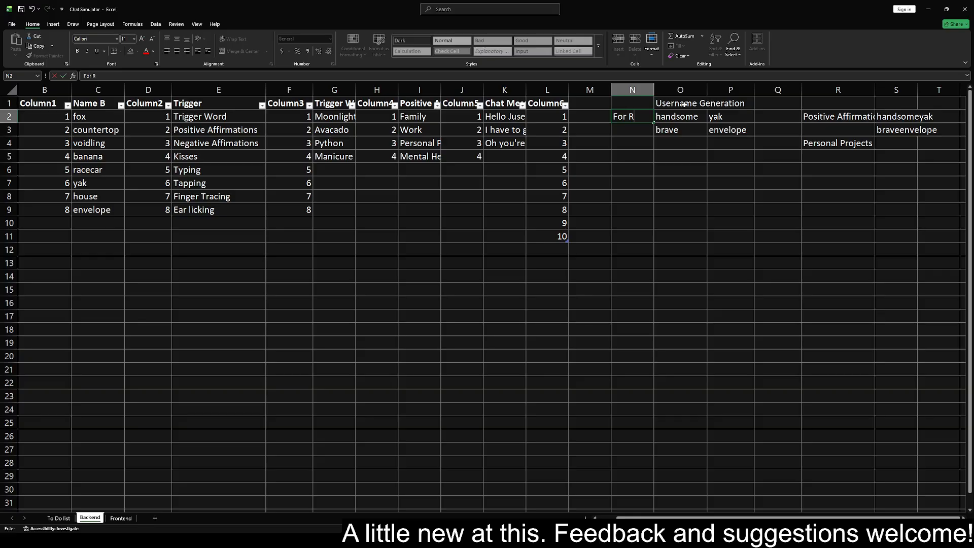
text(eddeems)
key(Return)
text(For Chatting)
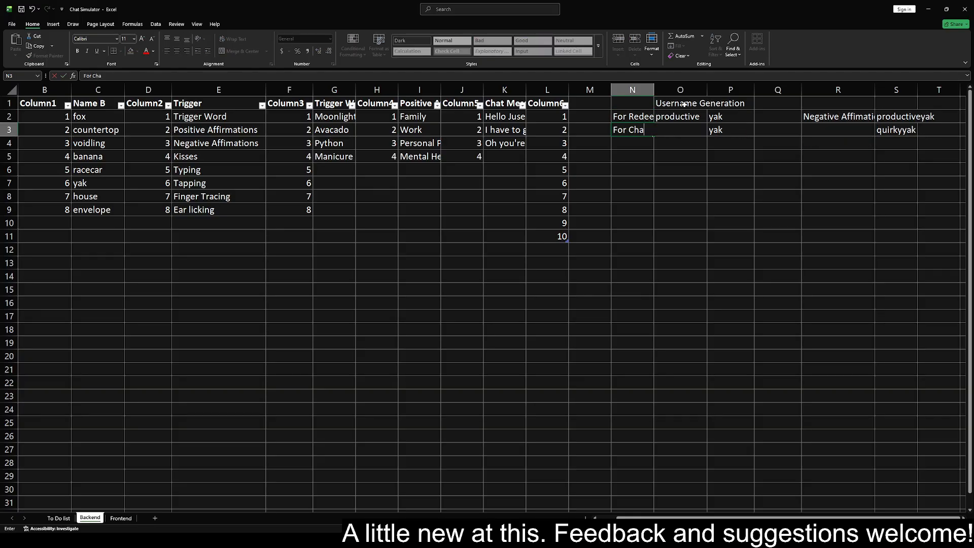
key(Return)
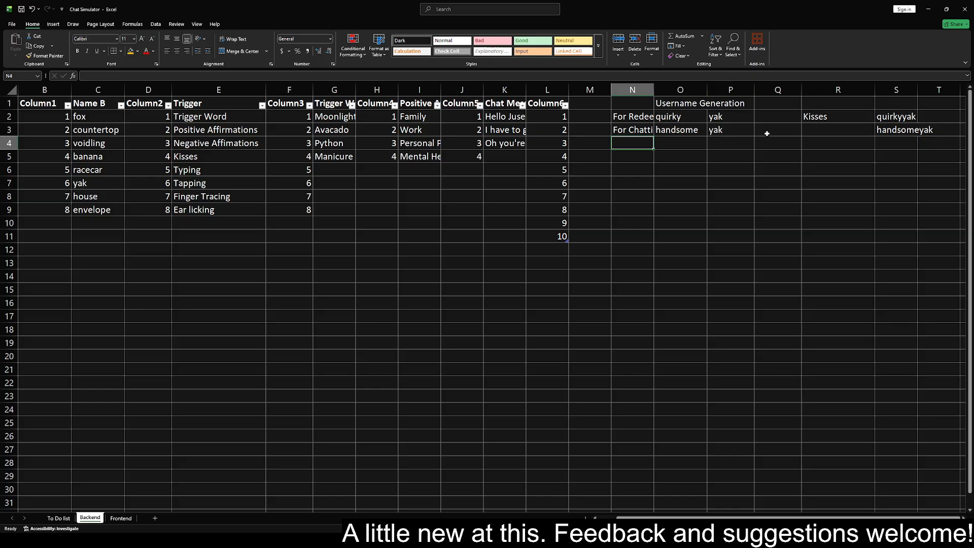
click(747, 127)
click(735, 117)
click(735, 126)
click(726, 146)
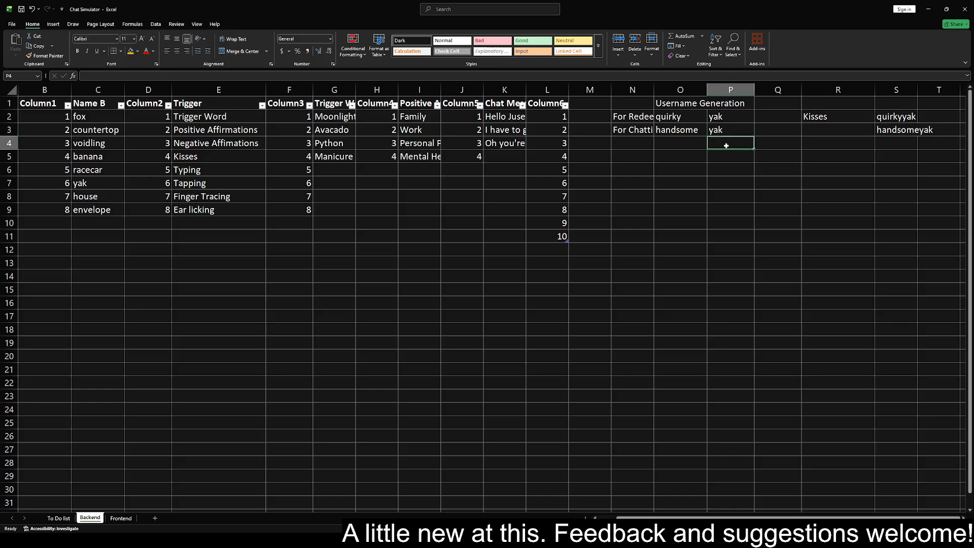
key(Delete)
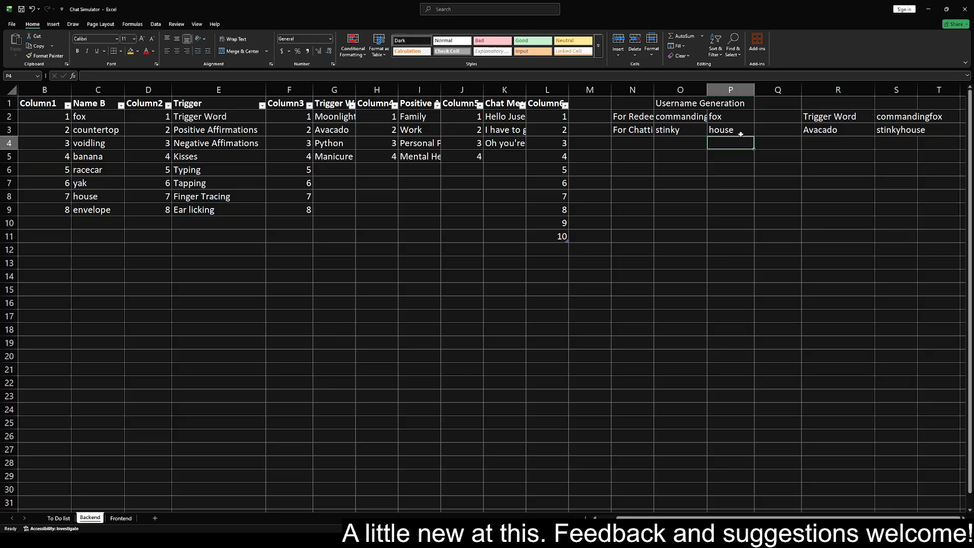
Move the redeem formulas and joined usernames in R2:S6 to the area starting at O17
click(902, 131)
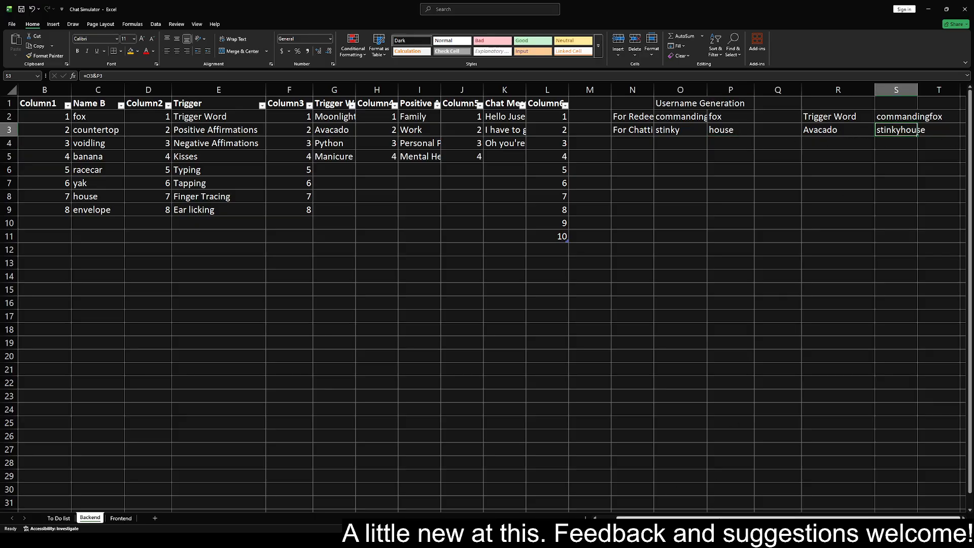
drag(835, 113, 910, 169)
key(ctrl+c)
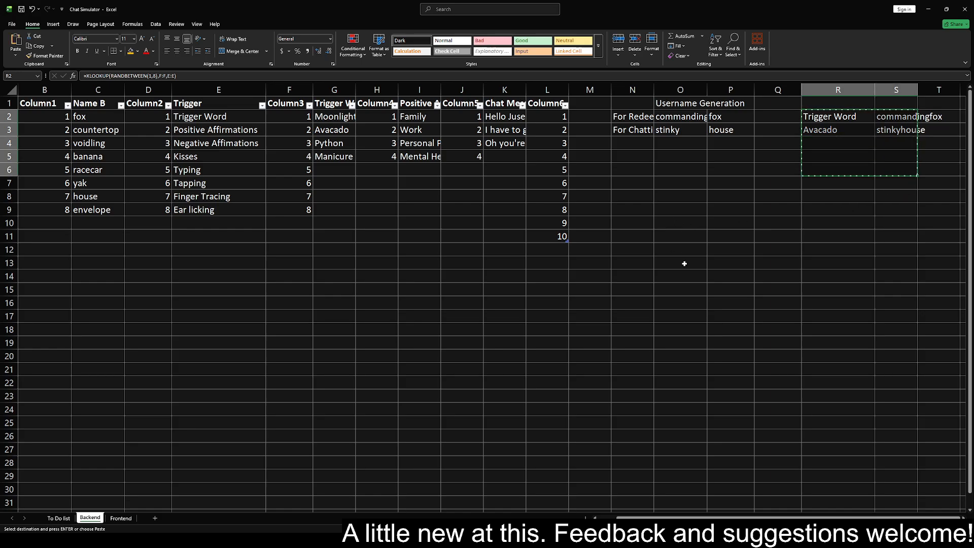
click(684, 353)
click(687, 315)
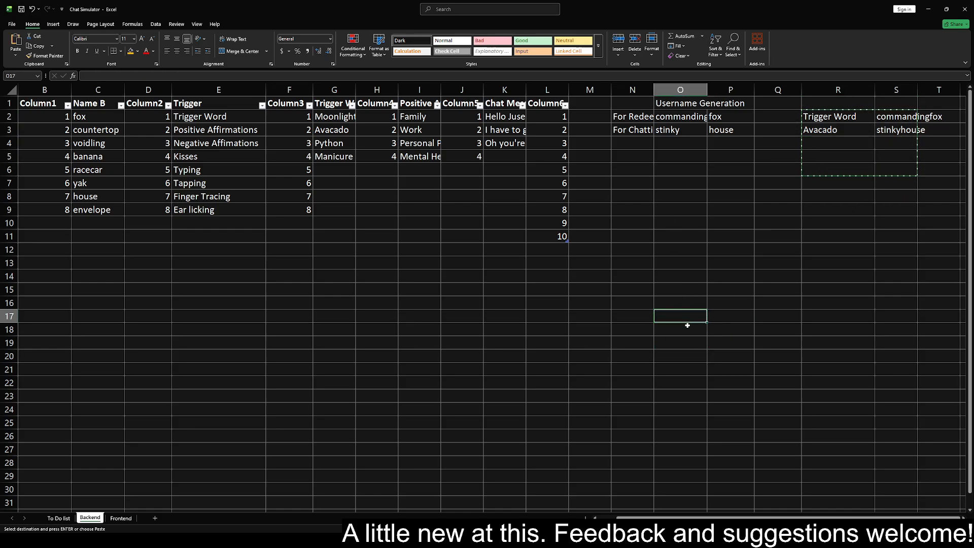
key(ctrl+v)
click(663, 305)
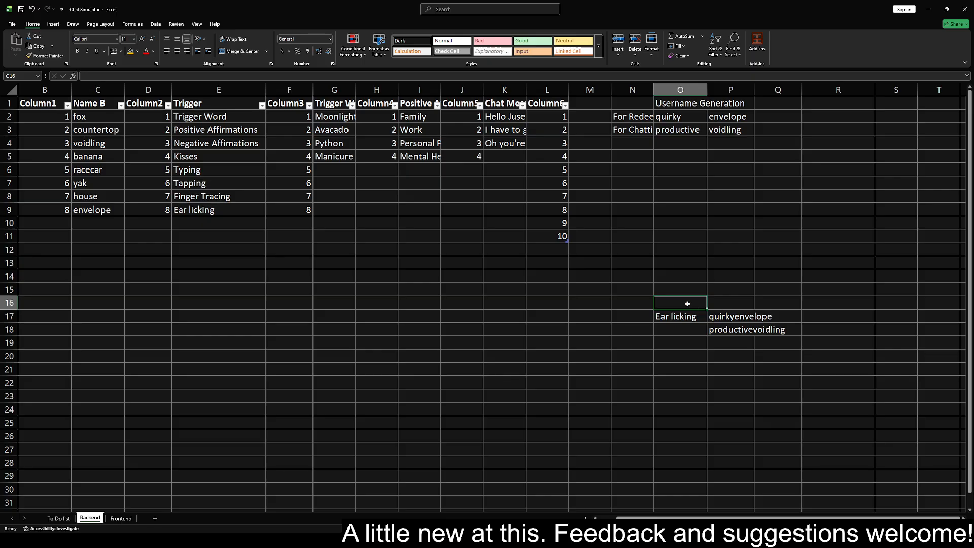
text(Trigg)
key(BackSpace)
key(BackSpace)
key(BackSpace)
key(BackSpace)
key(BackSpace)
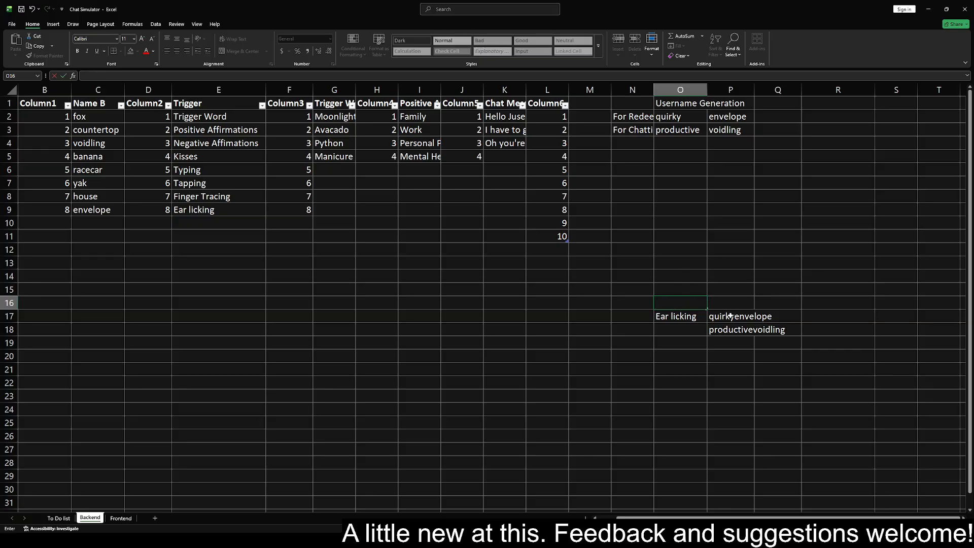
Move the joined usernames from P17:P18 to O10:O11 and label them "Redeemer" in N10 and "Chatter" in N11
drag(726, 314, 735, 332)
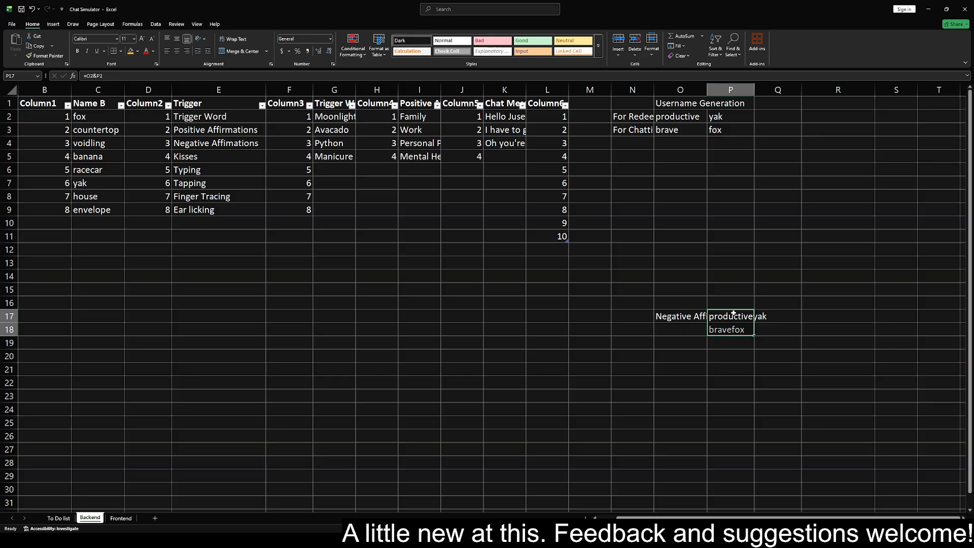
drag(734, 314, 670, 219)
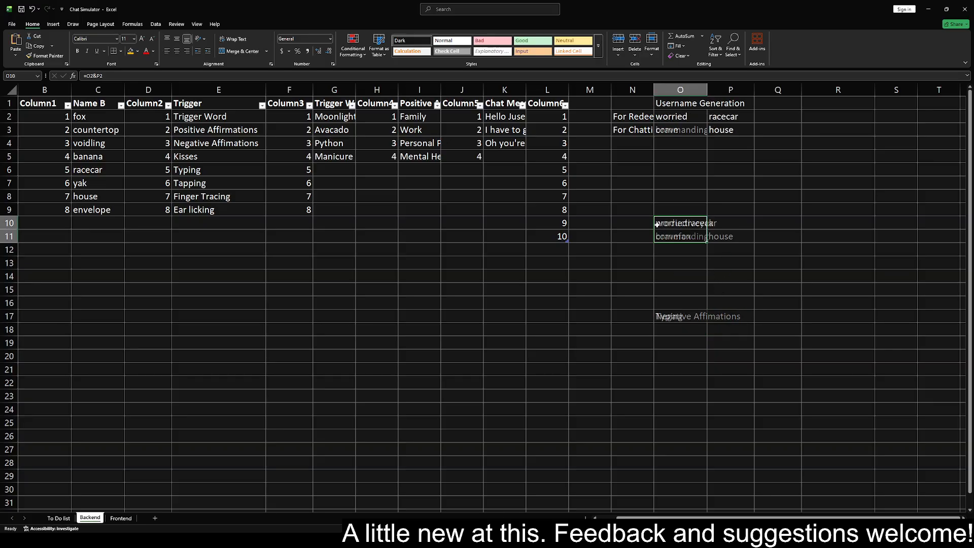
click(632, 223)
text(Redd)
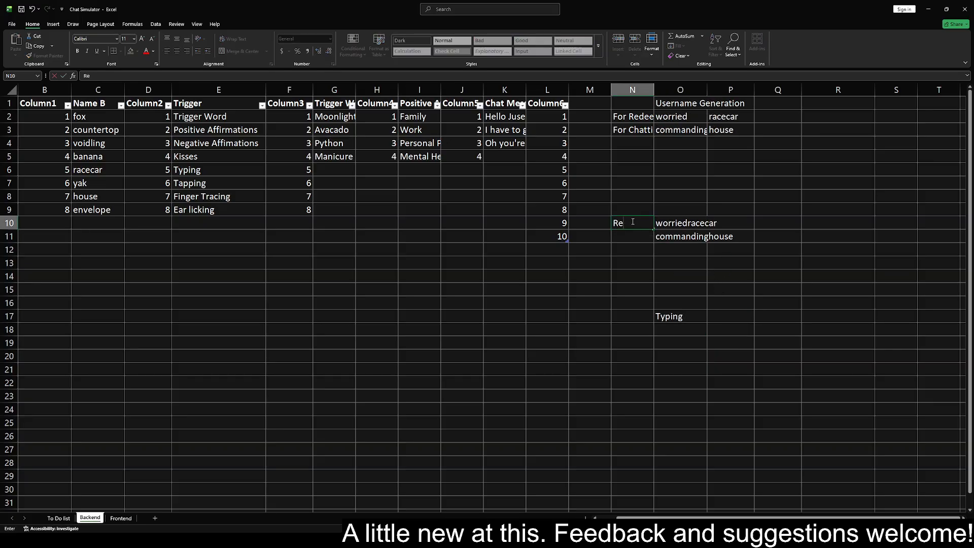
key(BackSpace)
text(eemer)
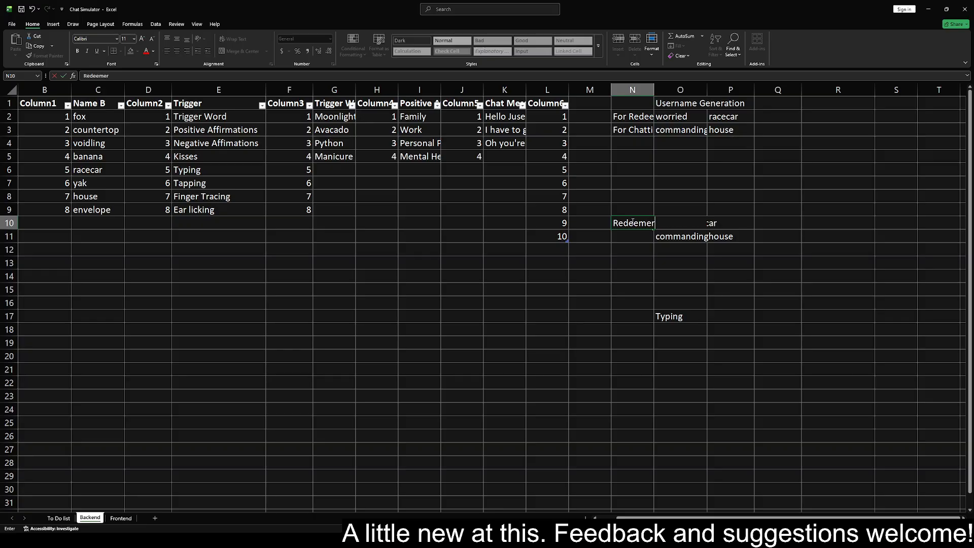
key(Return)
text(Char)
key(BackSpace)
text(tter)
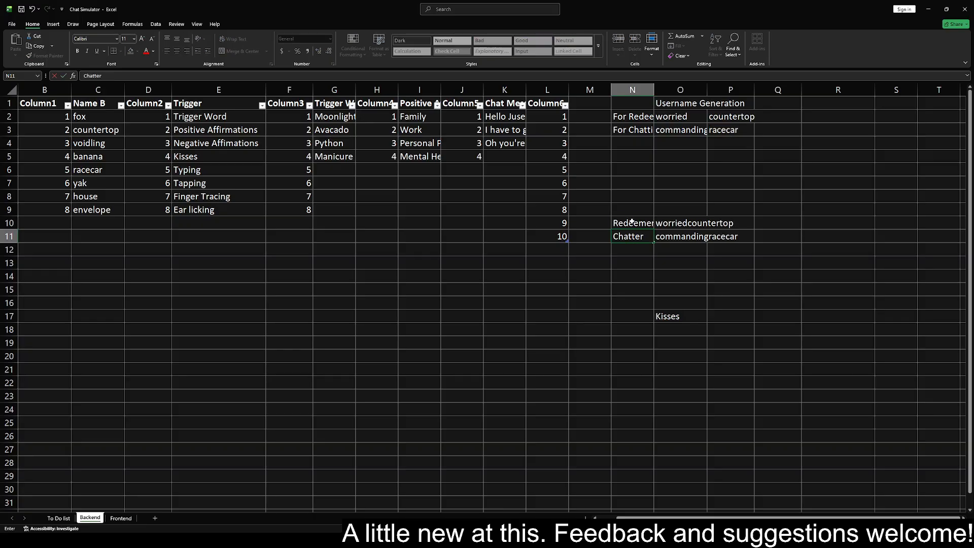
key(Return)
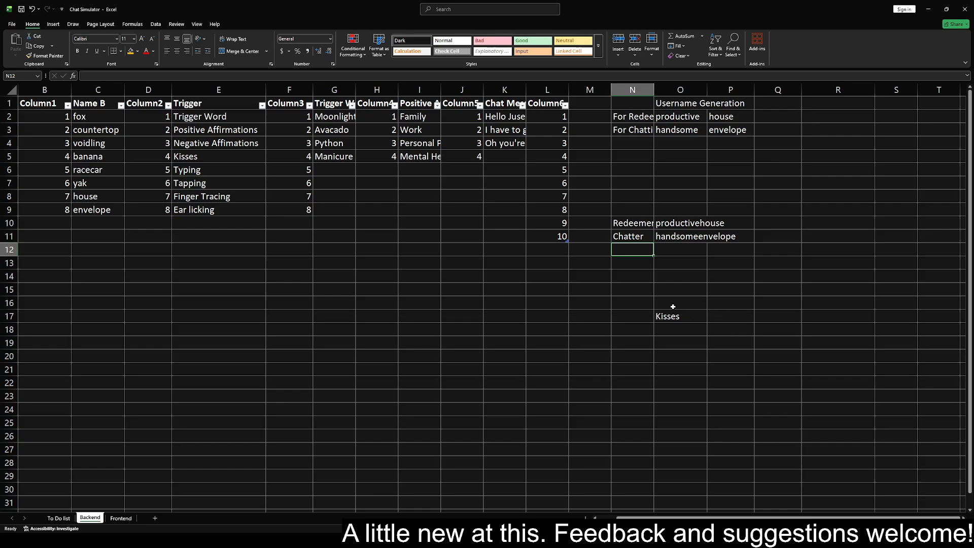
Enter the label "Redeem" in N17 beside the random redeem formula
click(629, 299)
click(664, 298)
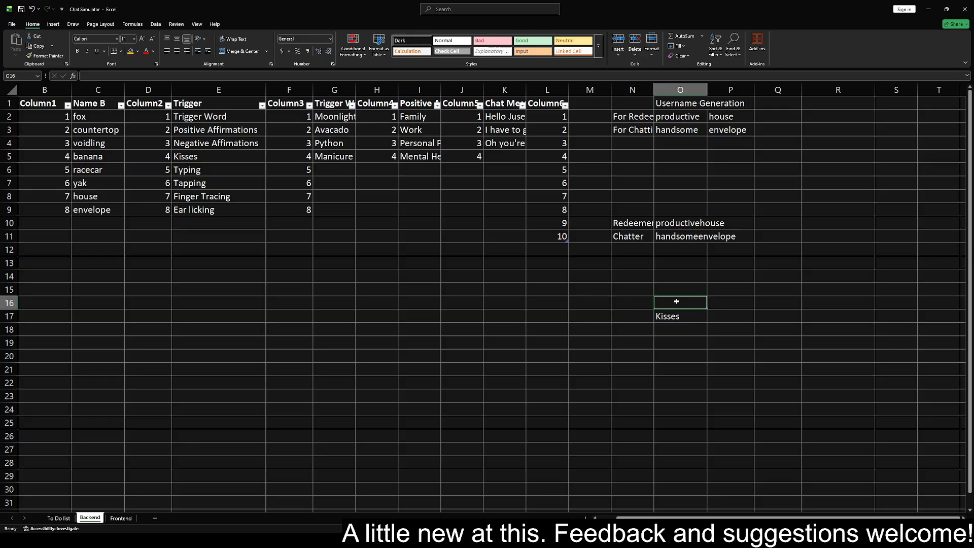
click(660, 317)
click(620, 318)
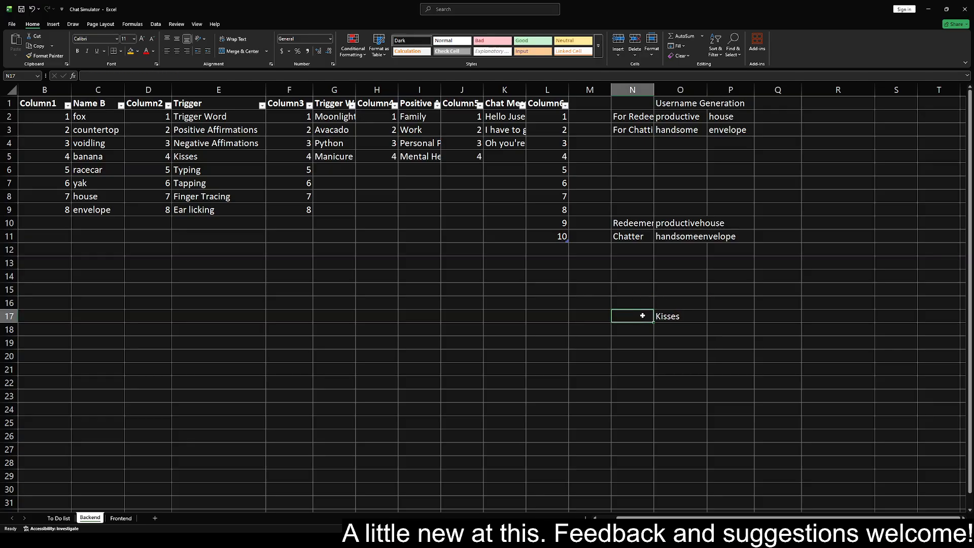
text(Red)
text(d)
key(BackSpace)
text(eem)
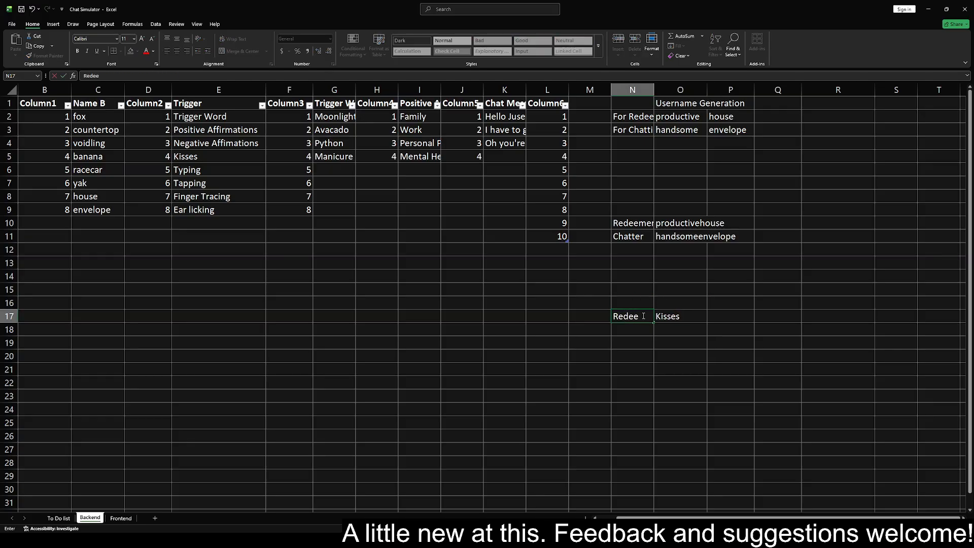
key(Return)
text(Redeem Mod)
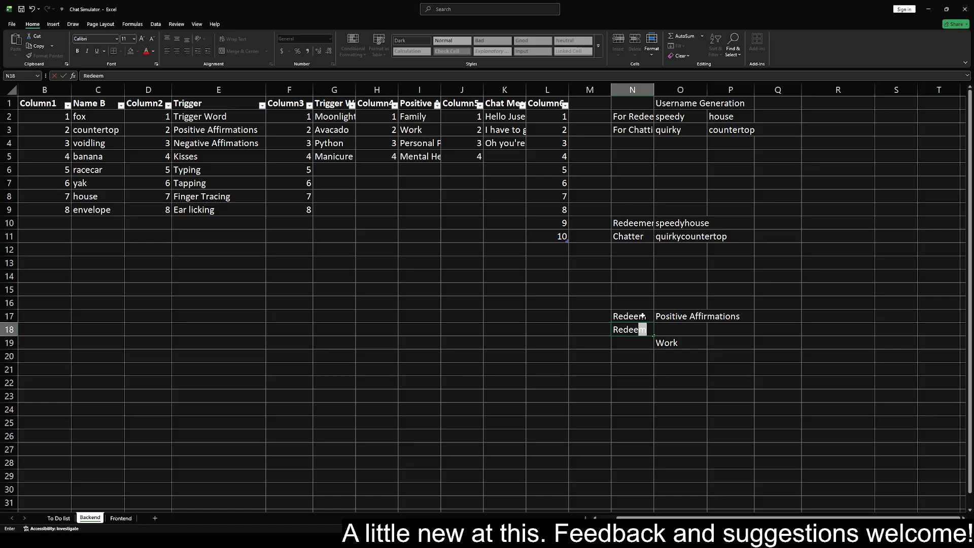
key(BackSpace)
key(BackSpace)
key(BackSpace)
key(BackSpace)
key(BackSpace)
key(BackSpace)
key(BackSpace)
key(BackSpace)
key(BackSpace)
key(BackSpace)
click(631, 276)
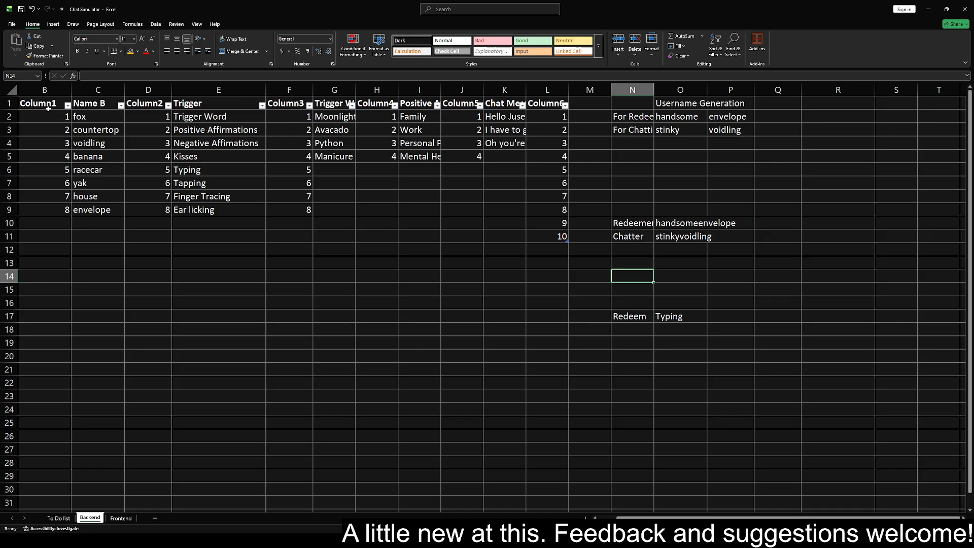
Review the Name A, Name B and Trigger lists and the random redeem formula in O17
drag(654, 518, 604, 518)
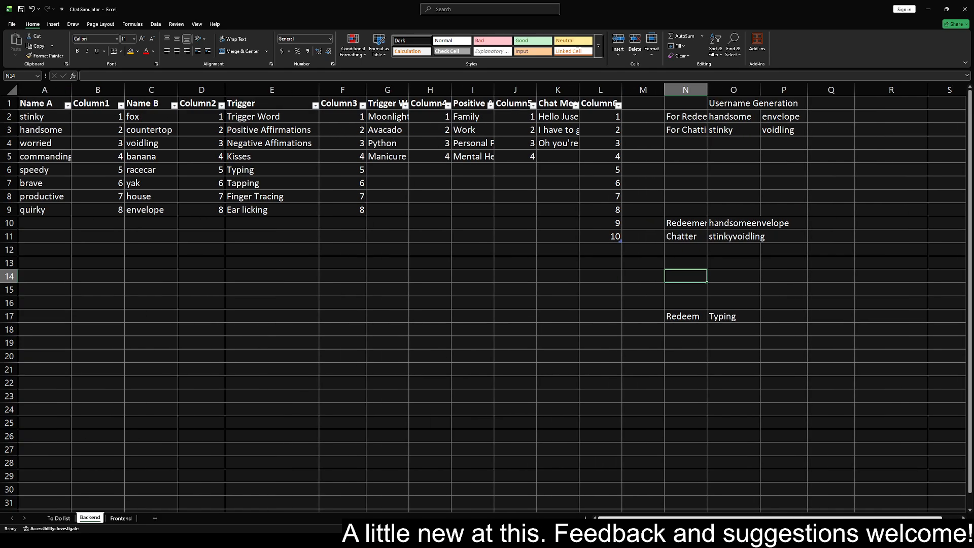
drag(51, 90, 587, 272)
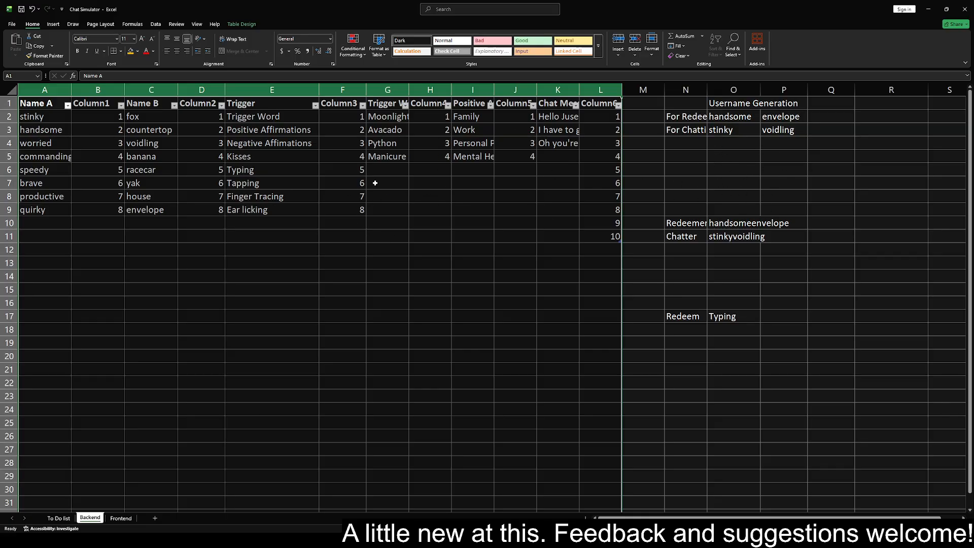
click(64, 240)
drag(41, 116, 46, 209)
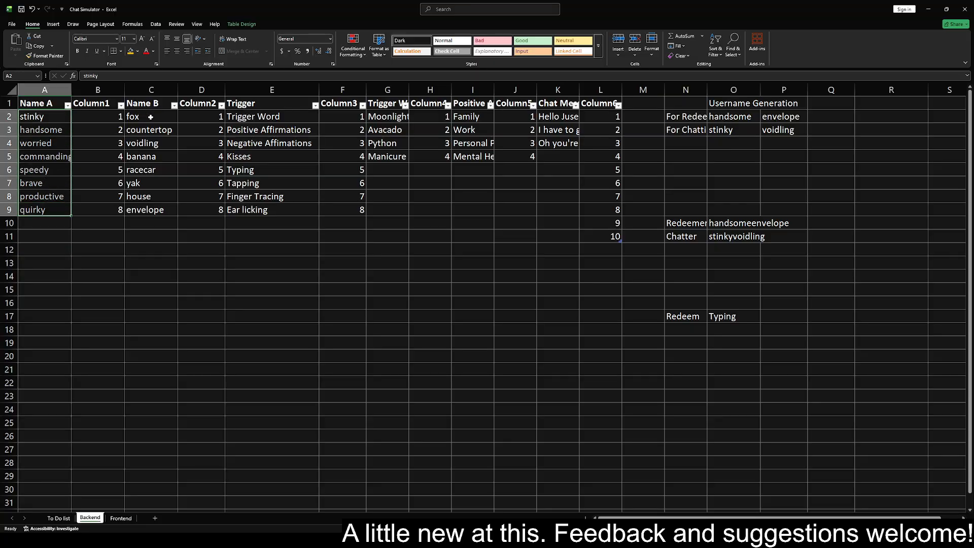
drag(149, 117, 154, 208)
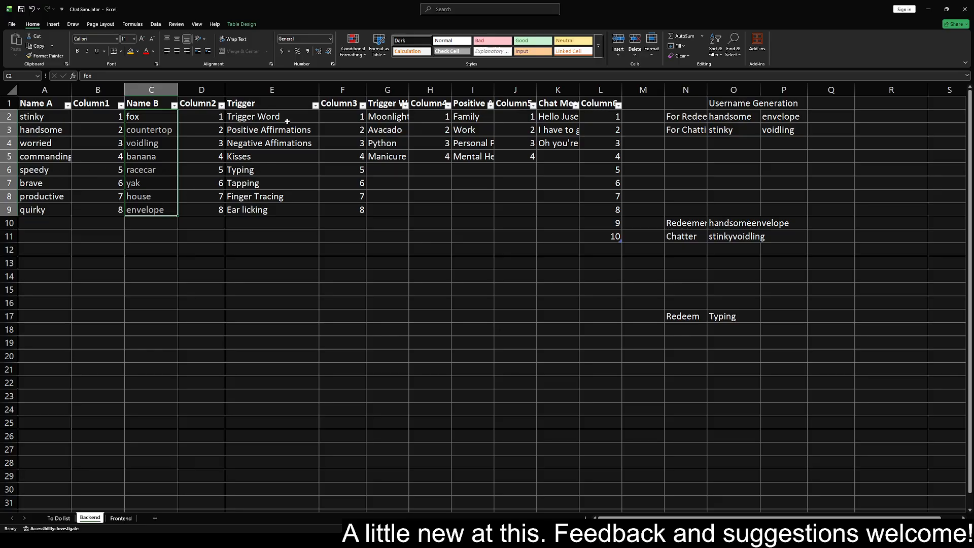
drag(271, 115, 280, 215)
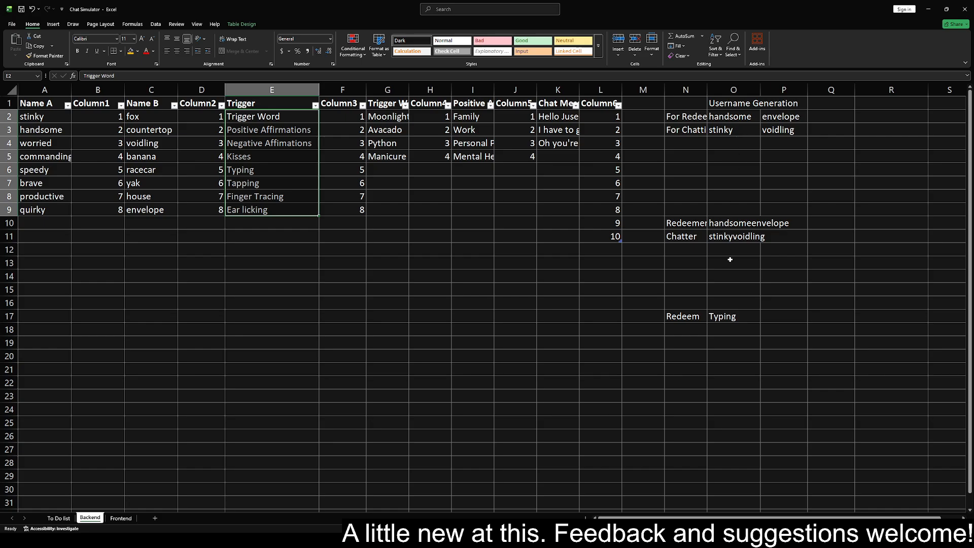
click(731, 316)
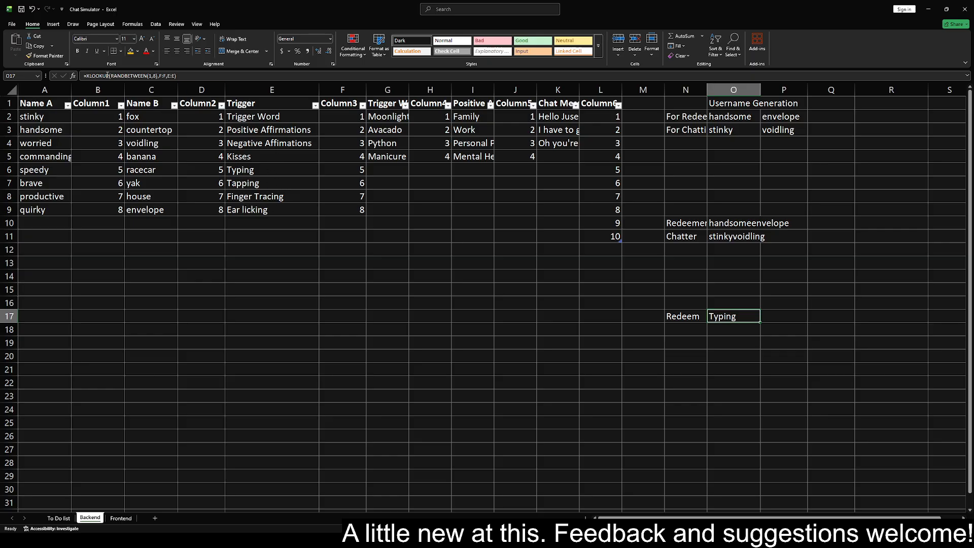
Recalculate the sheet several times to test the random usernames and redeems
click(704, 290)
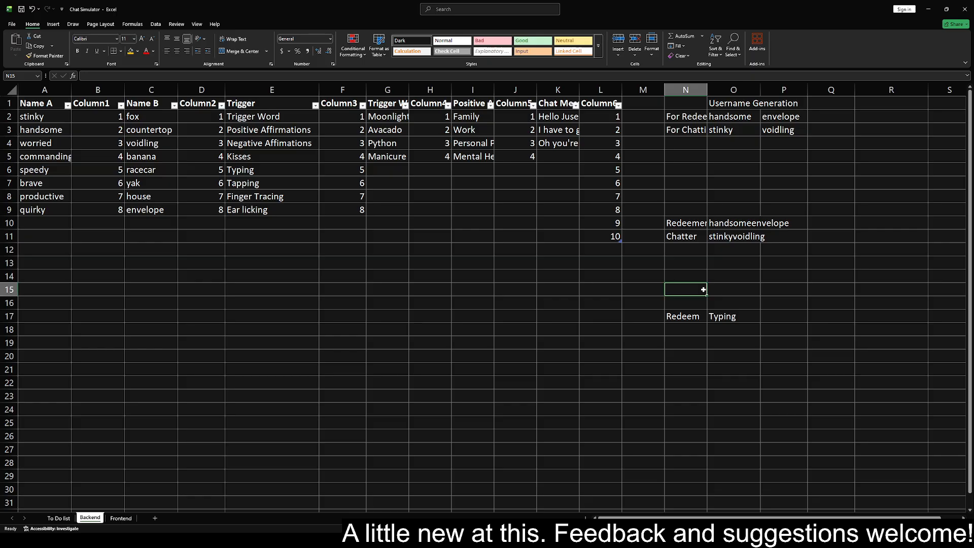
key(F9)
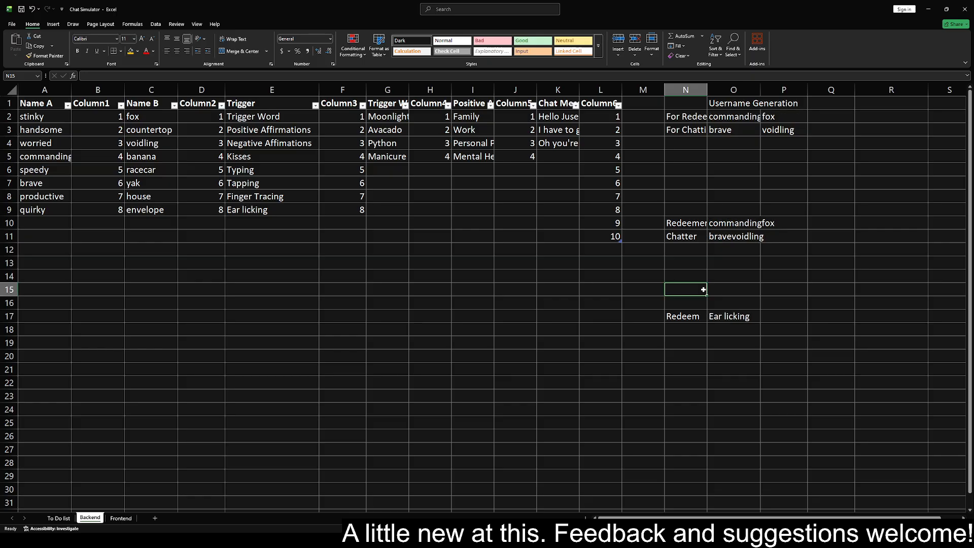
key(F9)
key(F9)
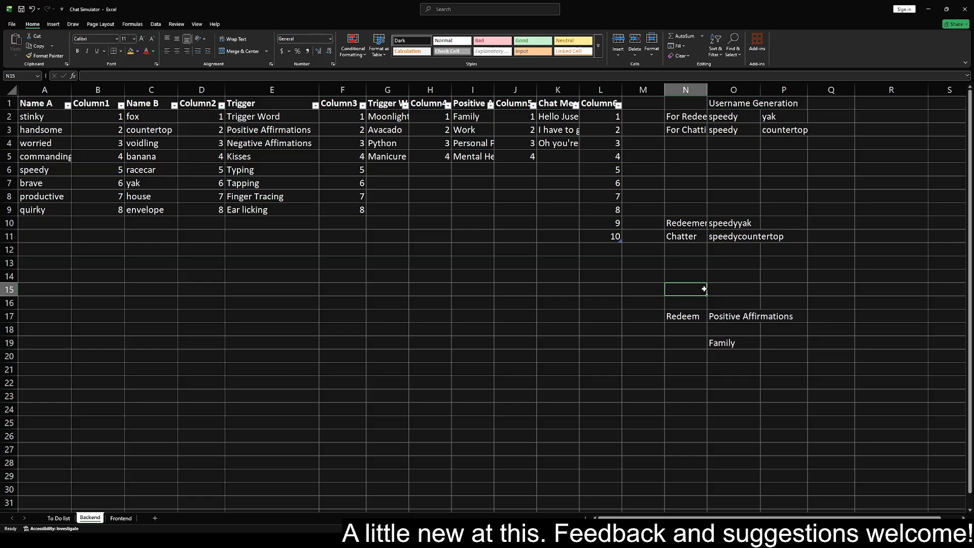
Enter the label "Trigger word" in N18 beside the conditional trigger word formula
click(682, 332)
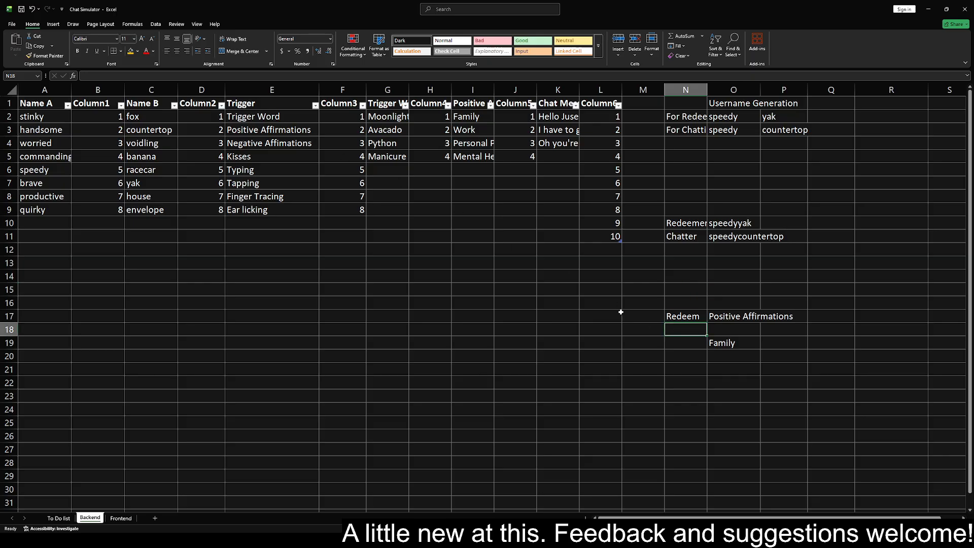
key(Up)
key(Right)
key(Down)
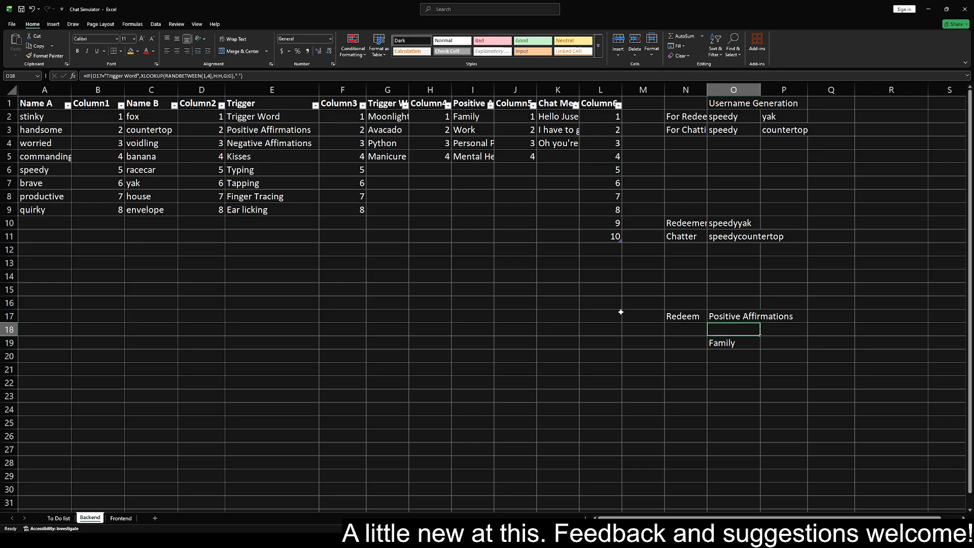
key(Left)
text(Trigge)
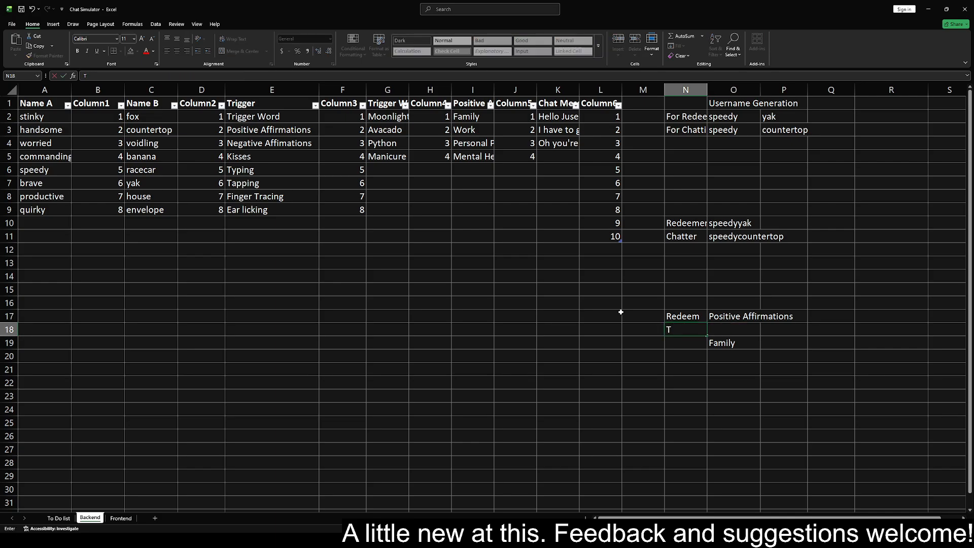
key(BackSpace)
key(BackSpace)
text(ger word)
key(Return)
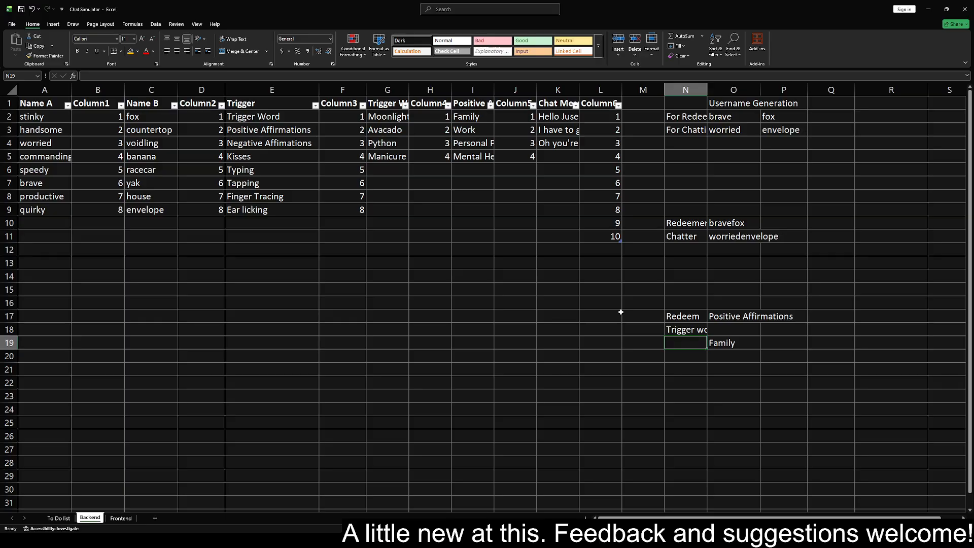
Enter the label "Positive Af" in N19 beside the positive affirmation topic formula
text(Posi)
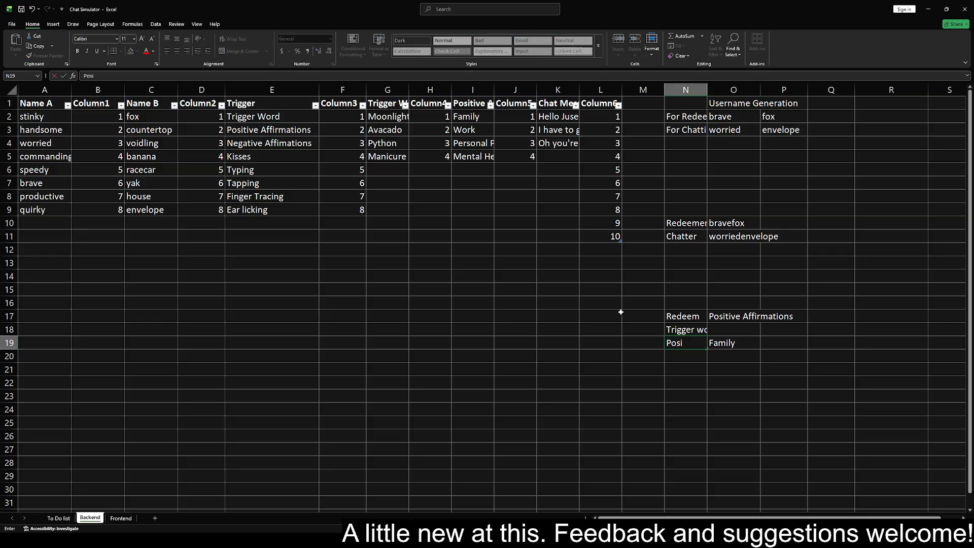
text(tive Af)
key(Return)
Review the Backend formulas in O17 and O19, the trigger word list, and the Frontend redeem formulas in A2:A4
click(735, 343)
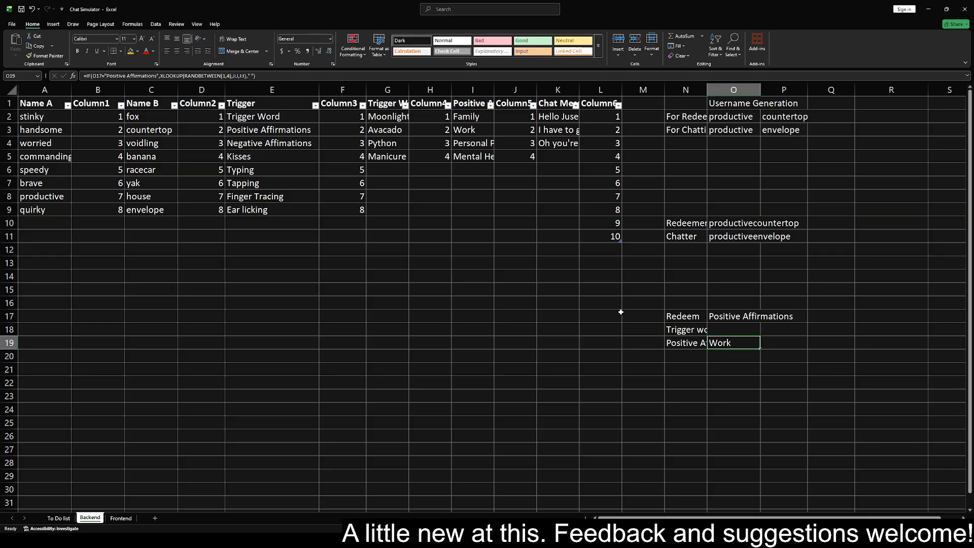
click(739, 317)
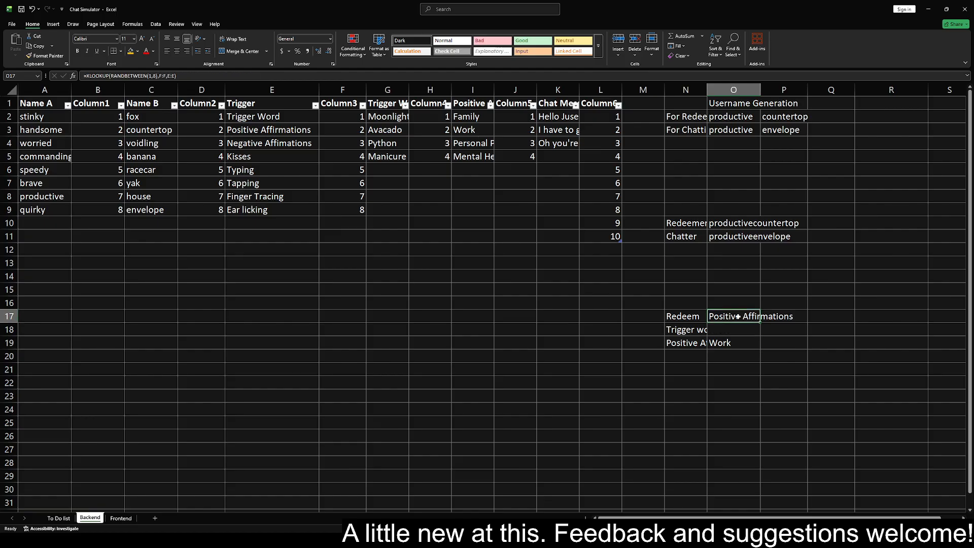
click(740, 346)
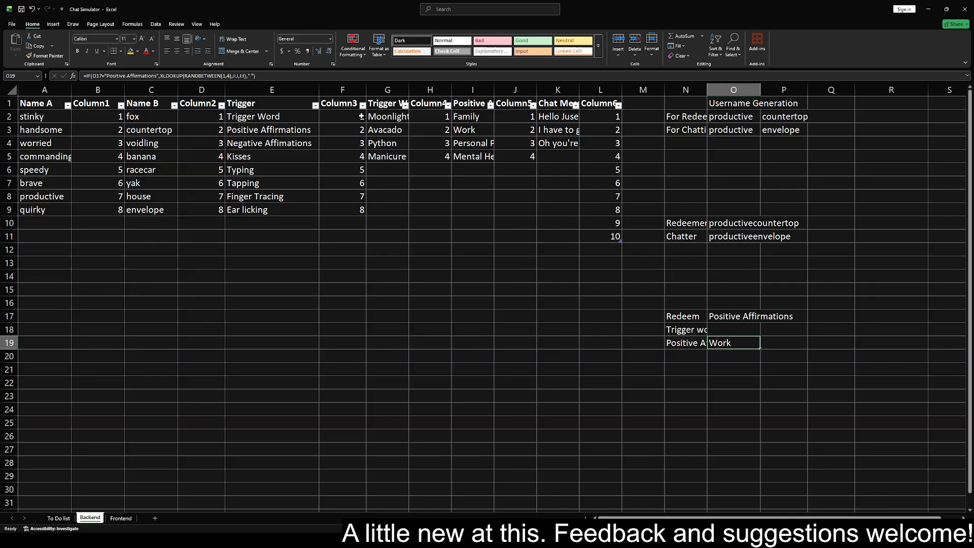
drag(388, 117, 394, 153)
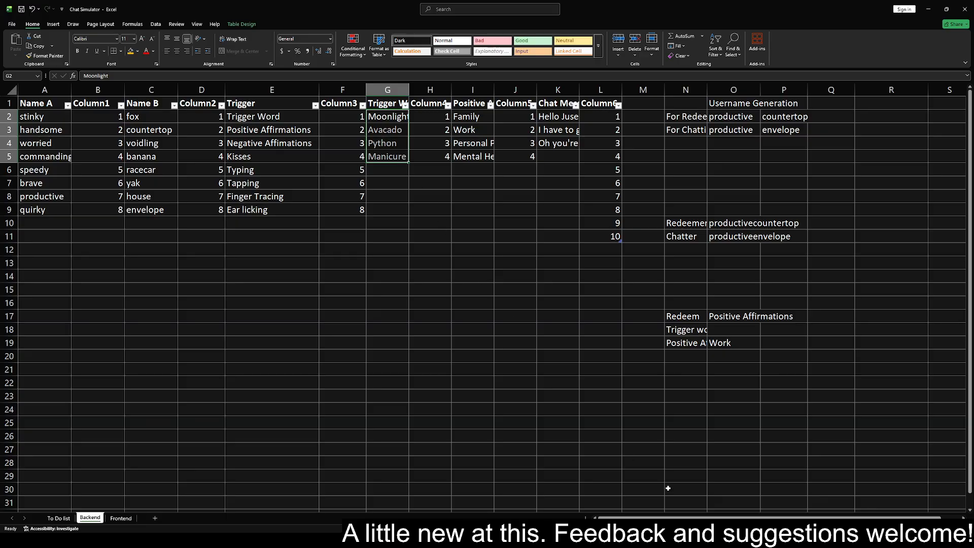
click(121, 519)
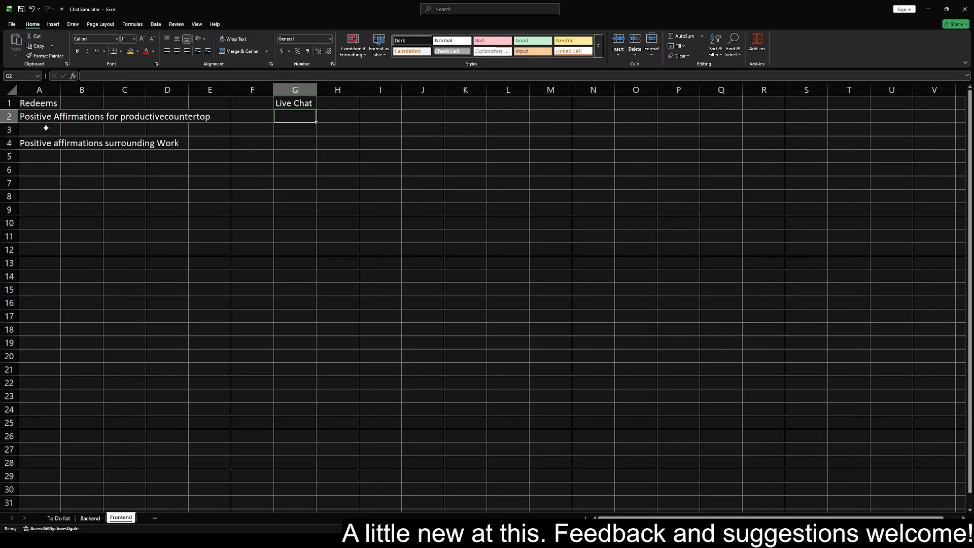
click(43, 143)
click(39, 117)
click(41, 128)
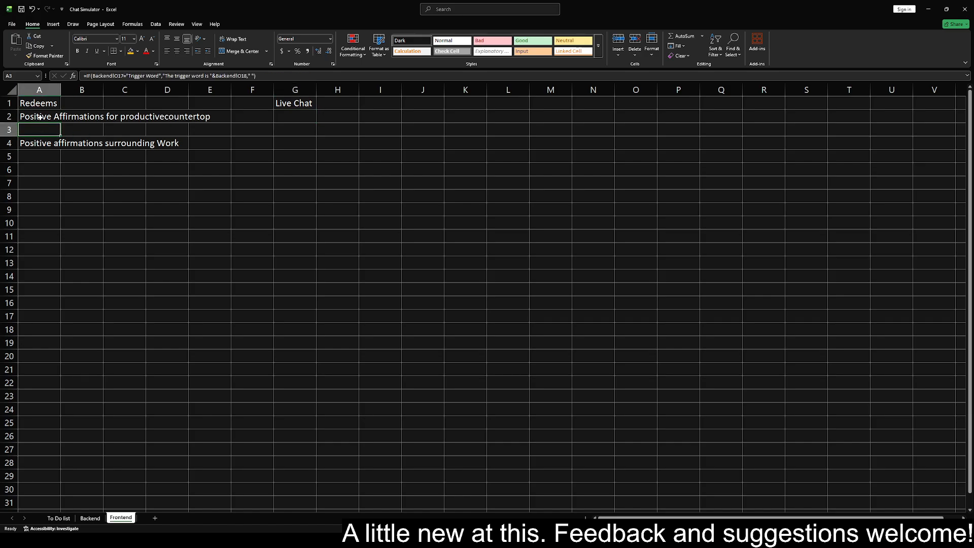
click(41, 118)
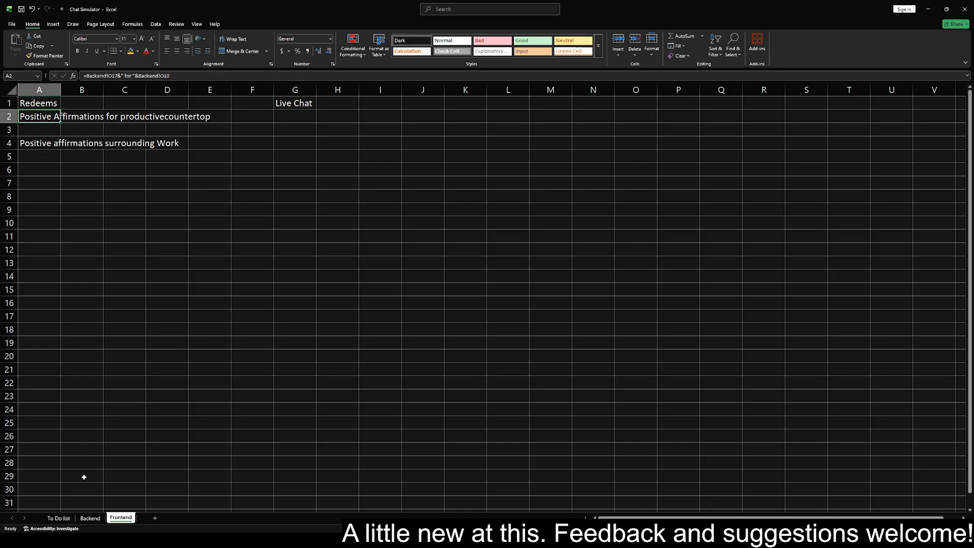
Compare the Backend lists and generated values with the redeem output on the Frontend sheet
click(90, 518)
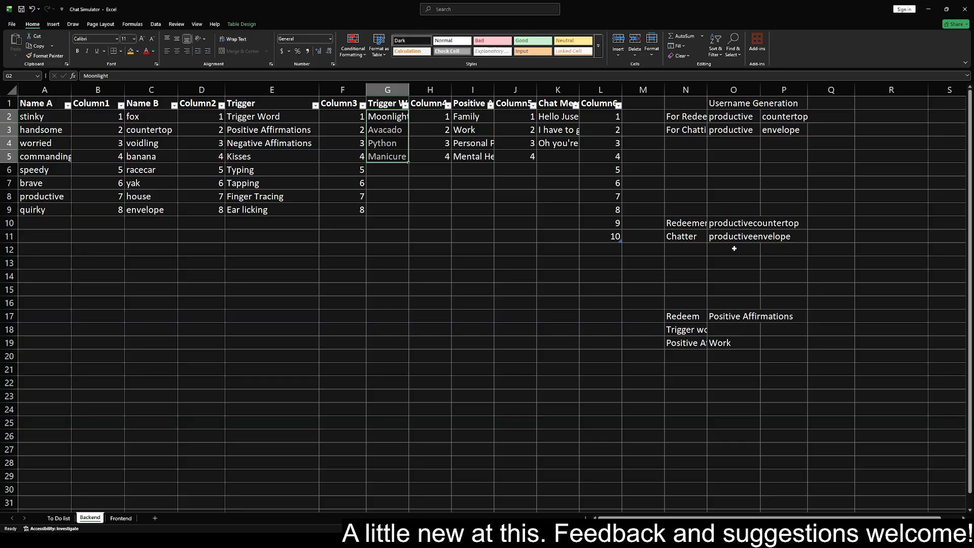
click(120, 518)
click(69, 219)
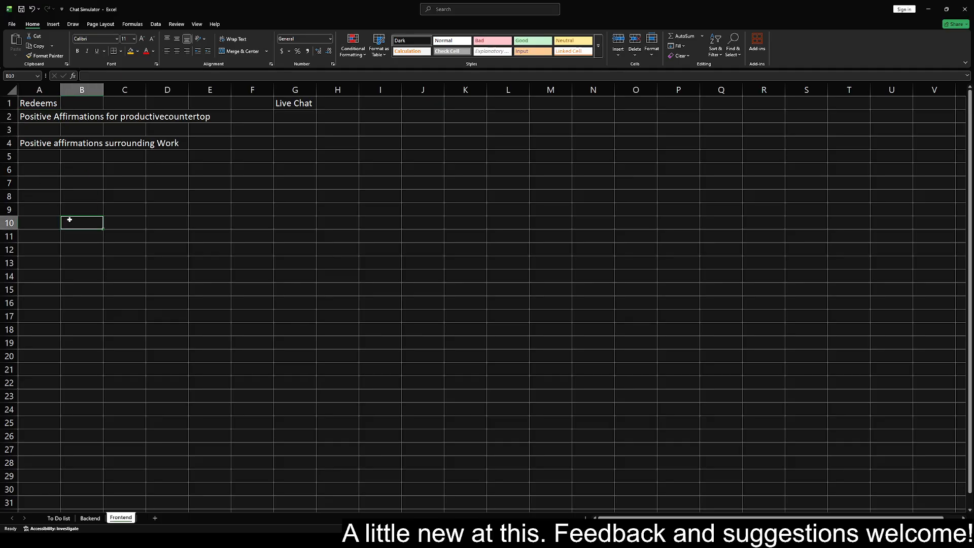
click(90, 518)
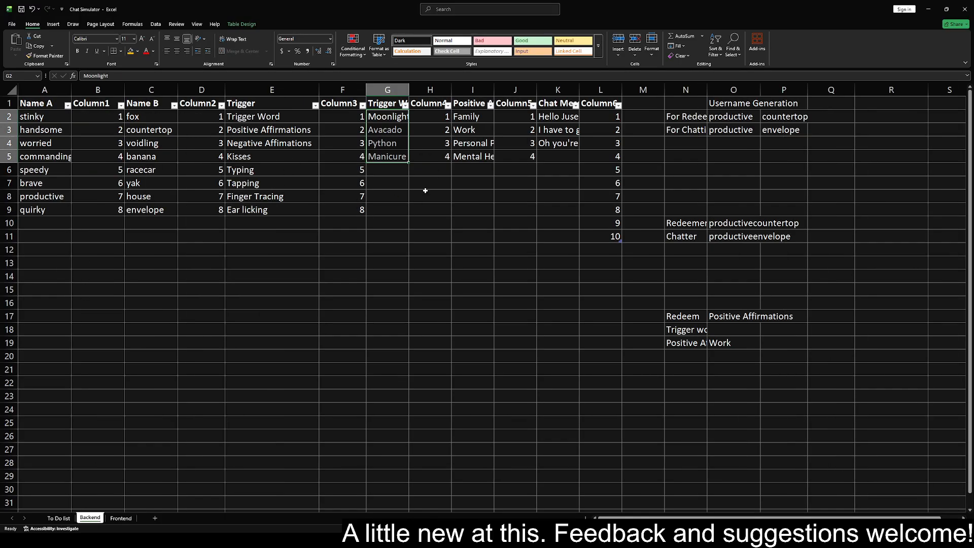
drag(885, 437, 32, 89)
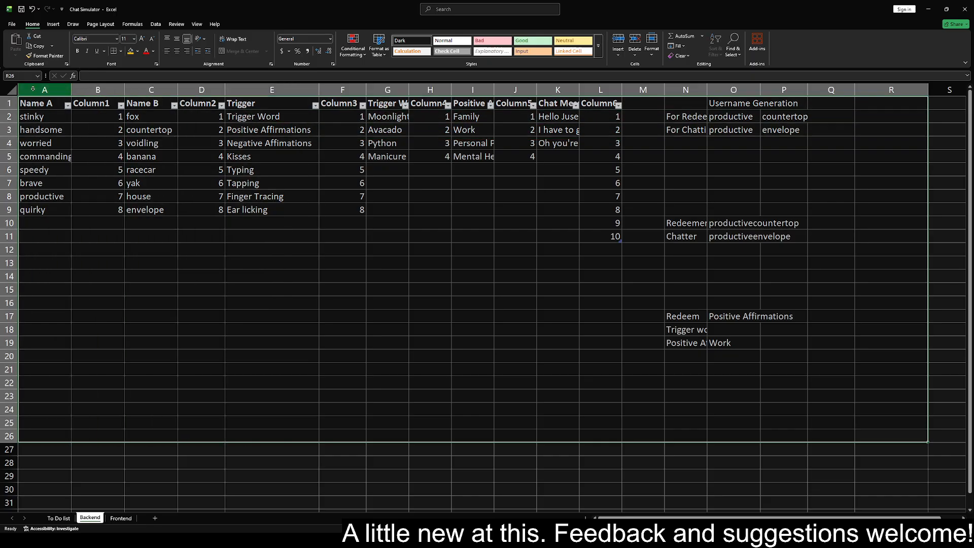
click(398, 313)
click(121, 518)
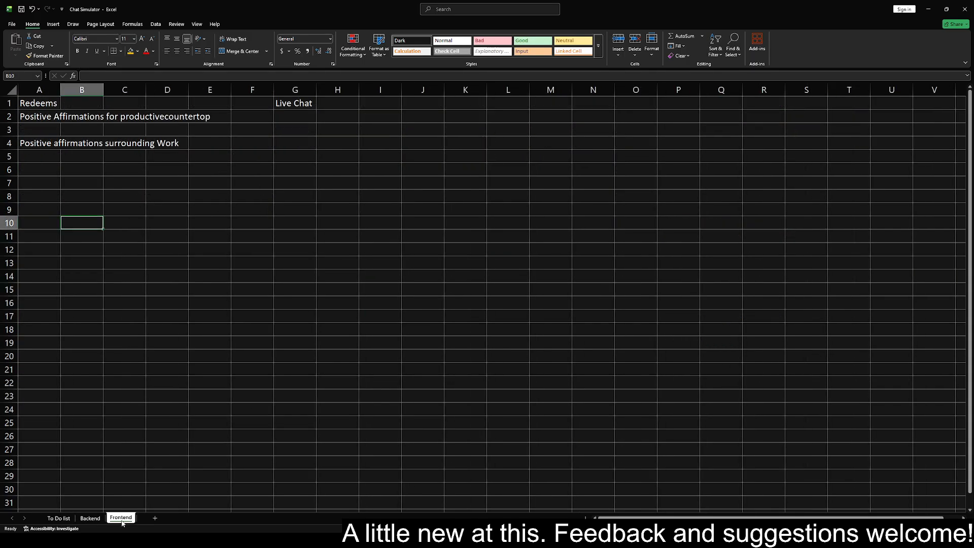
click(208, 277)
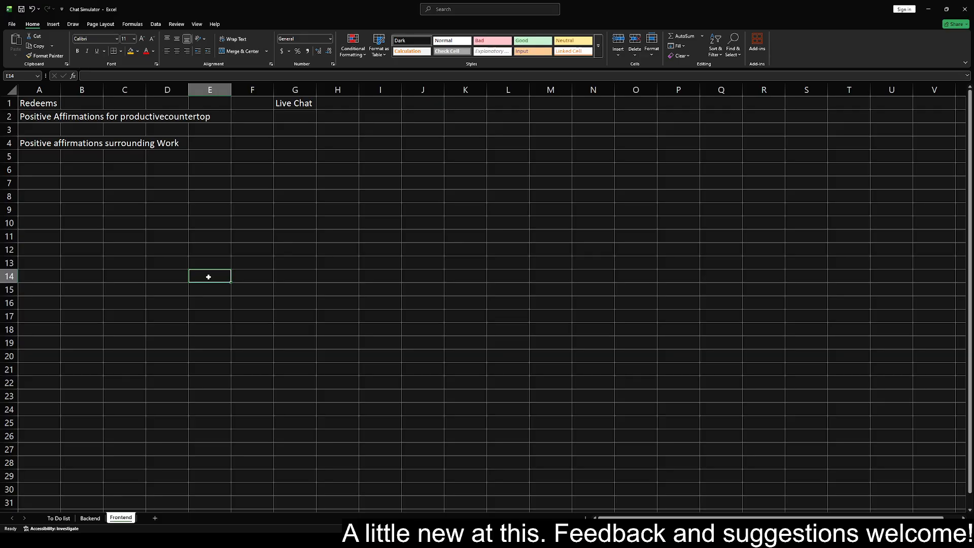
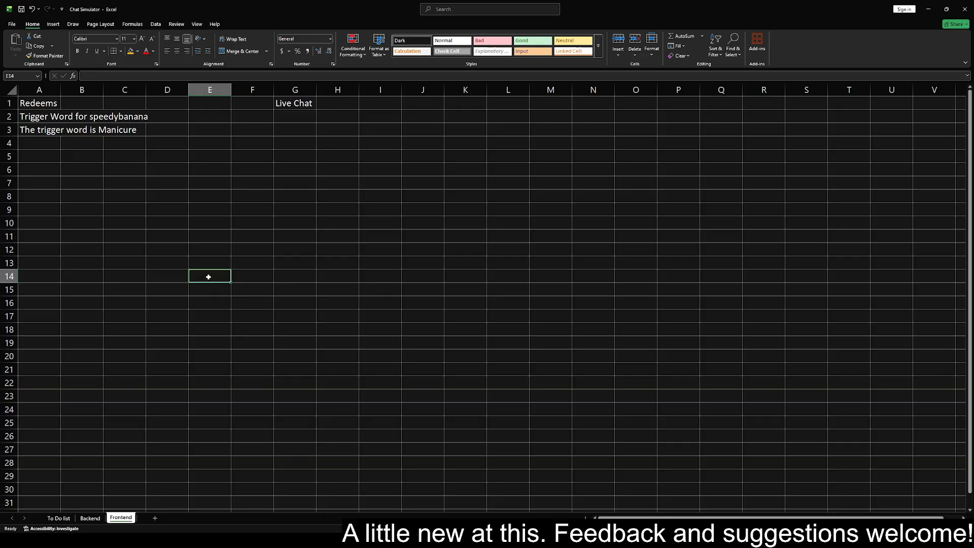
Examine the Backend redeemer and chatter usernames and the chat message list as sources for the Frontend Live Chat
click(301, 116)
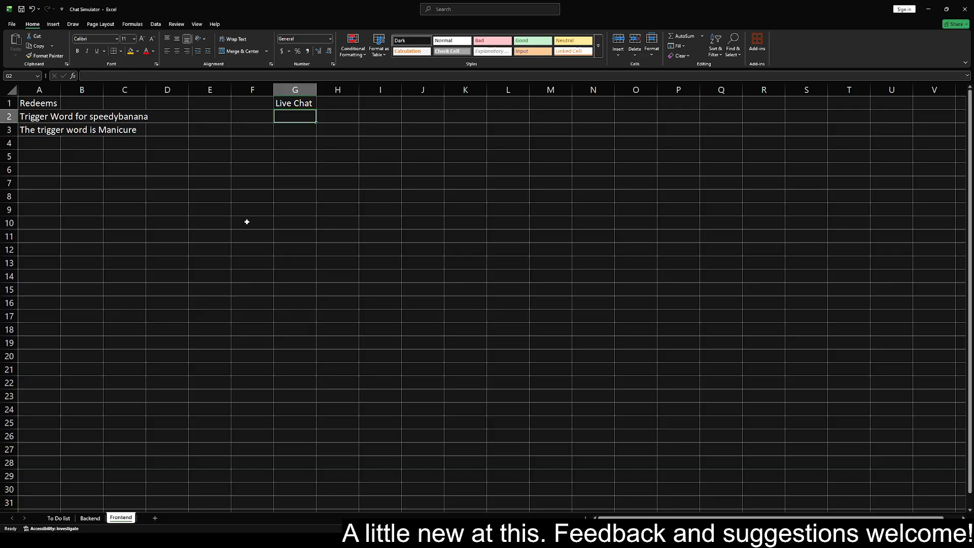
click(90, 518)
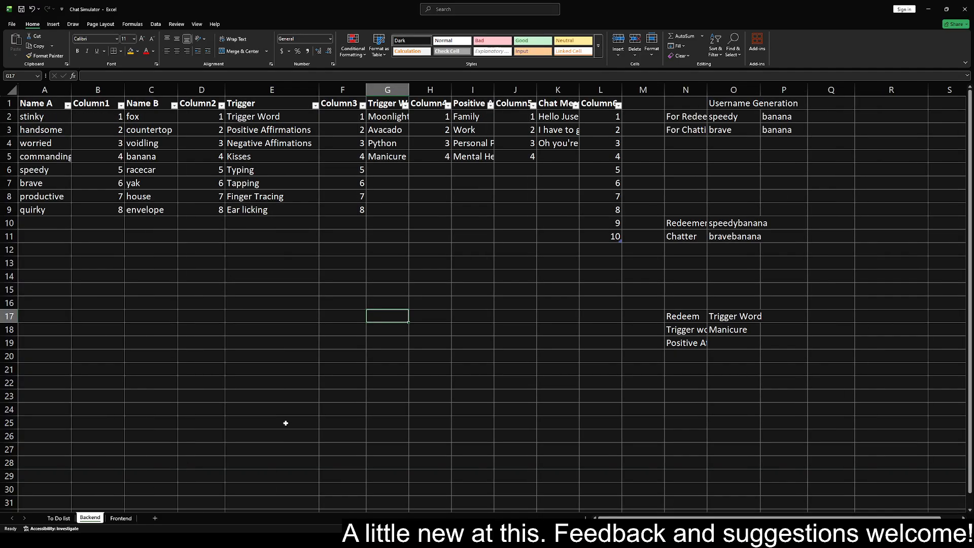
click(693, 223)
drag(693, 223, 714, 224)
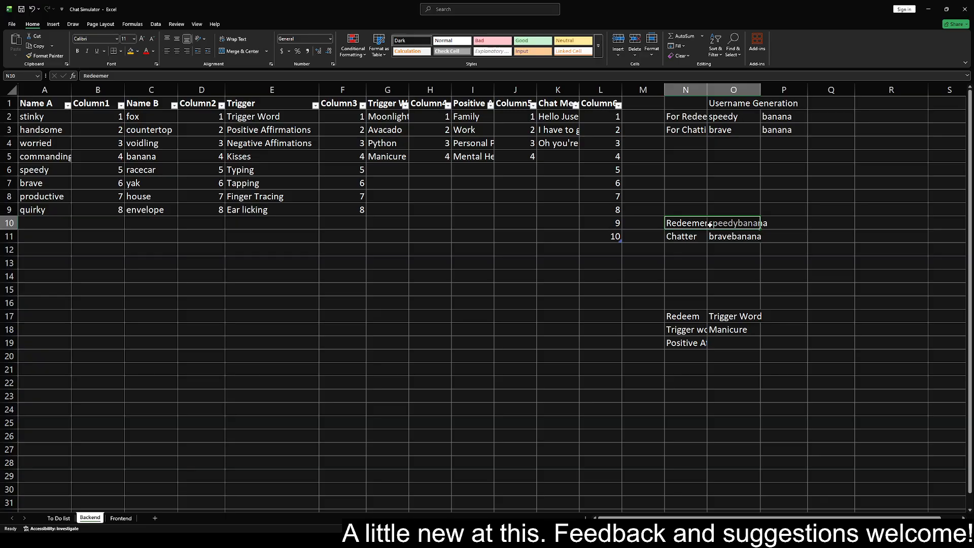
click(728, 239)
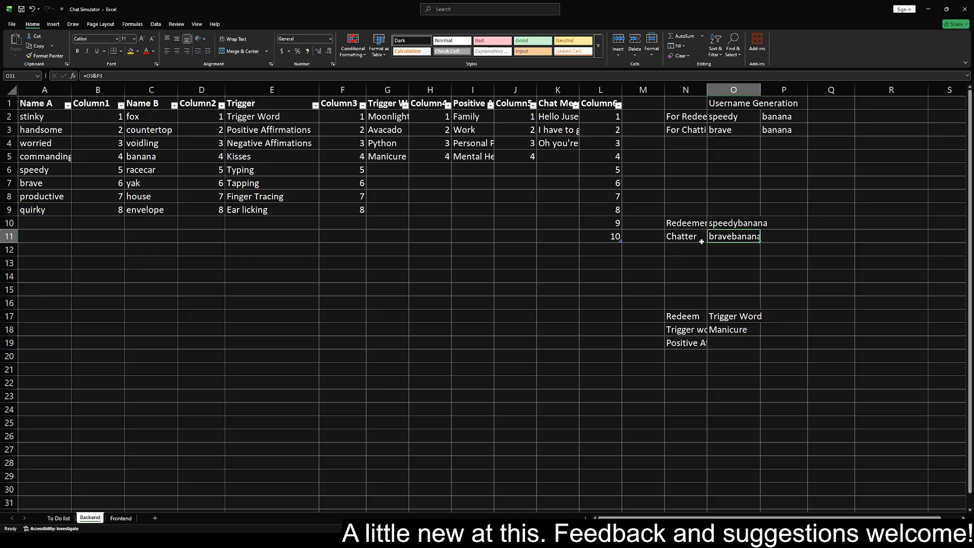
drag(568, 120, 566, 238)
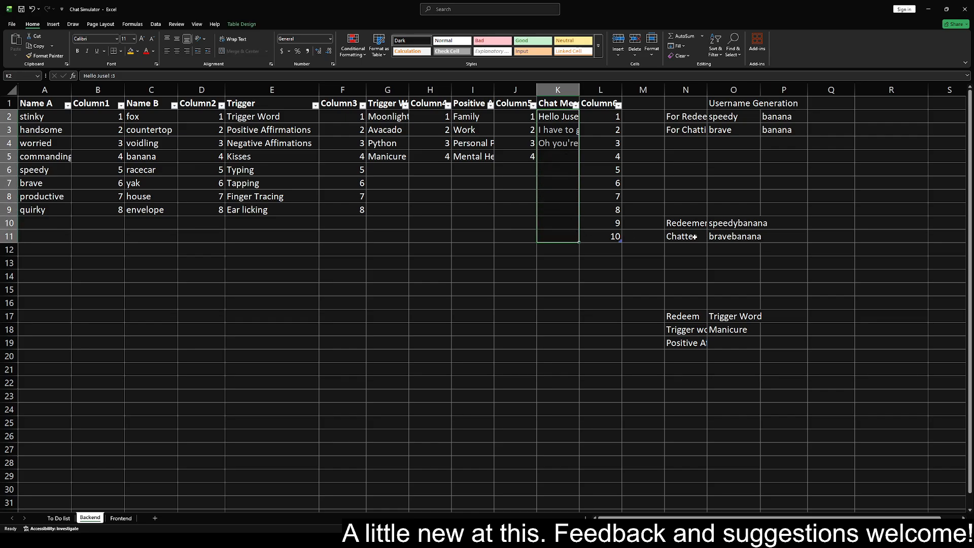
click(121, 518)
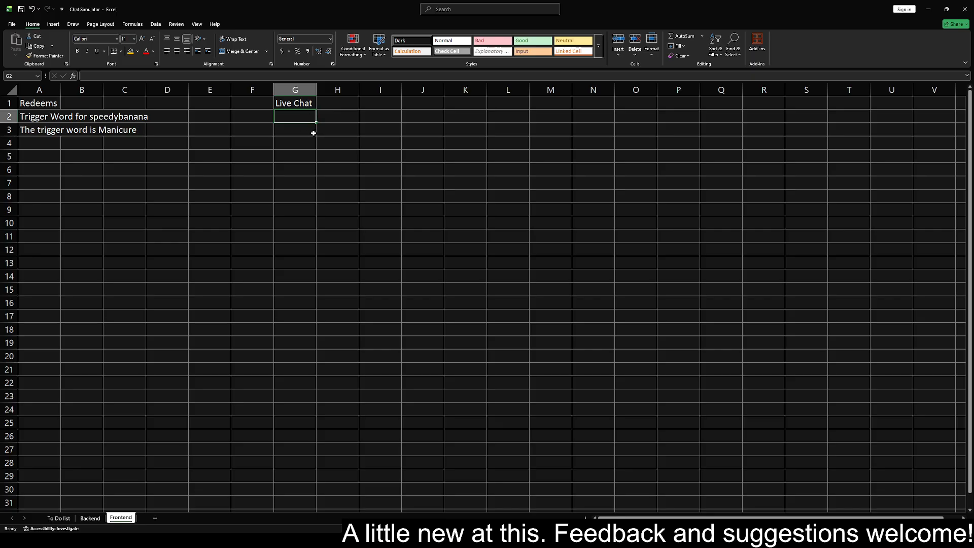
click(89, 518)
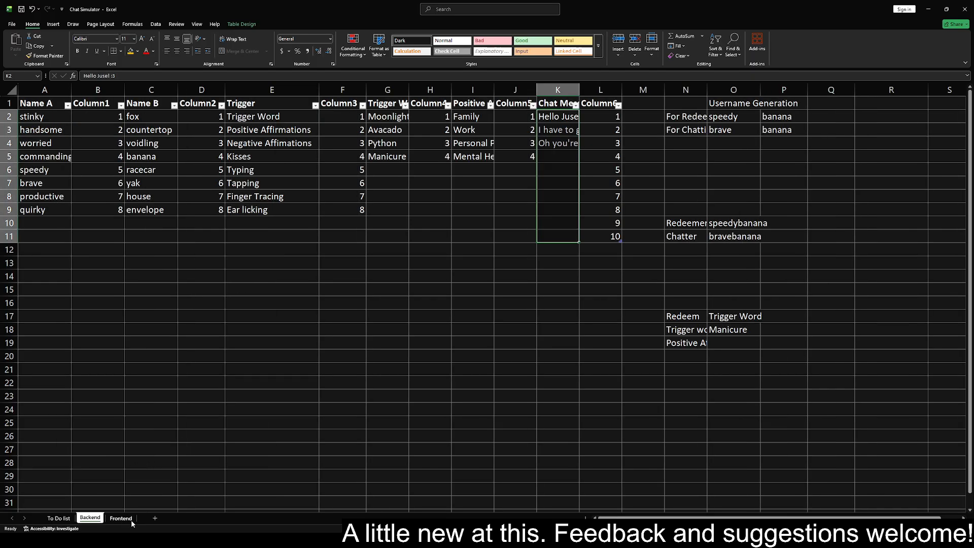
Try to copy the chatter username formula from Backend O11 into Frontend G2 under Live Chat
click(735, 237)
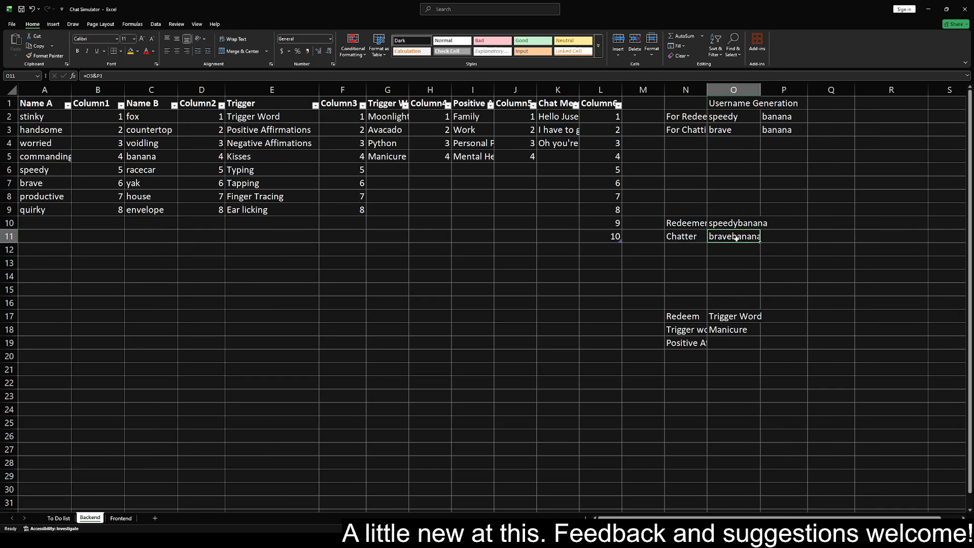
key(ctrl+c)
click(122, 518)
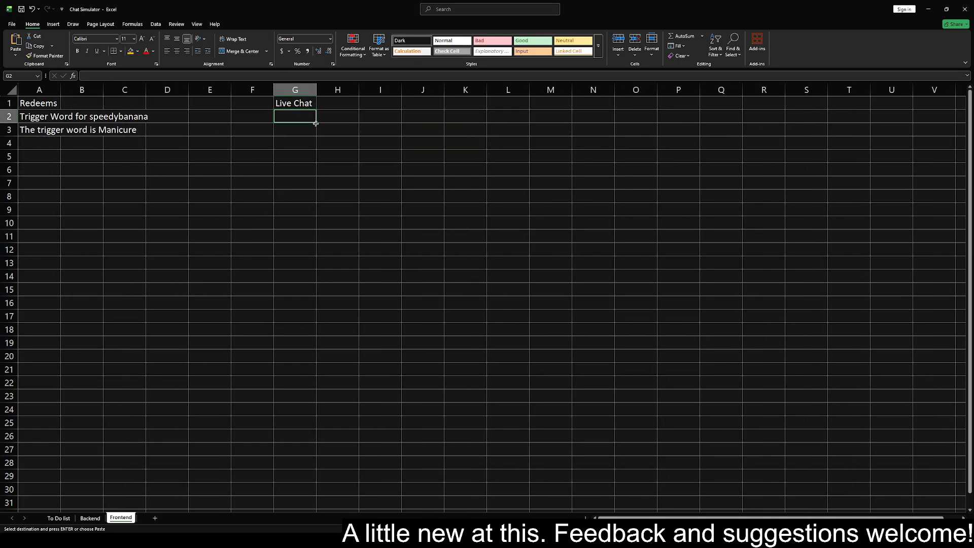
key(ctrl+v)
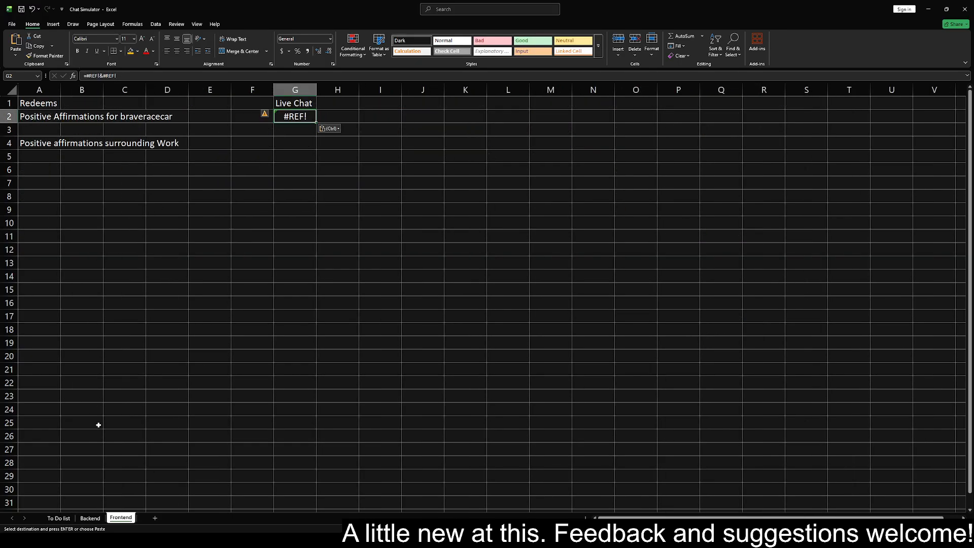
click(90, 518)
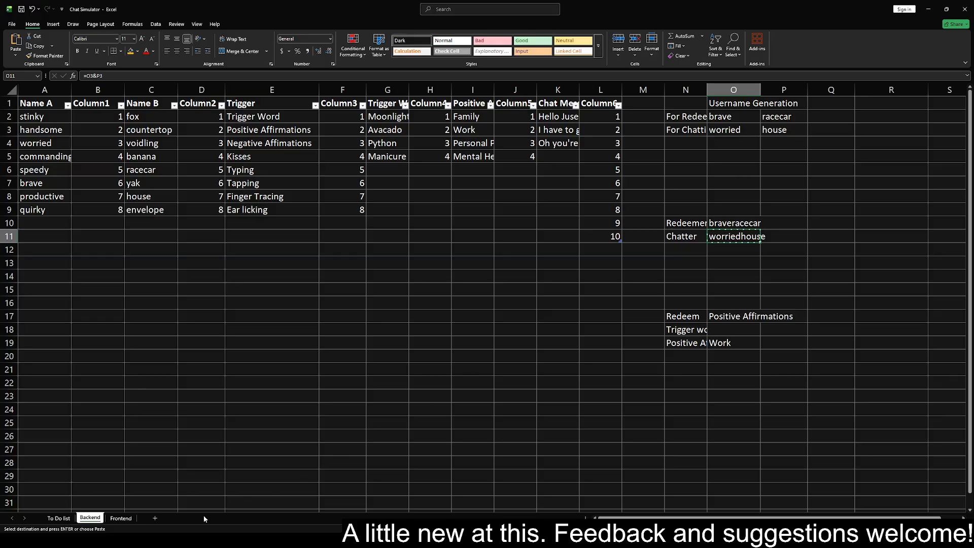
click(121, 518)
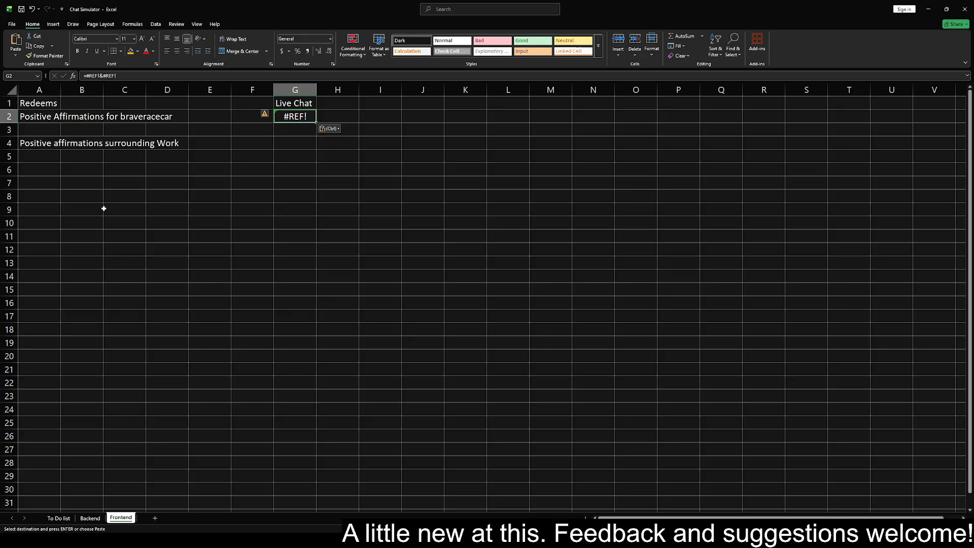
click(124, 76)
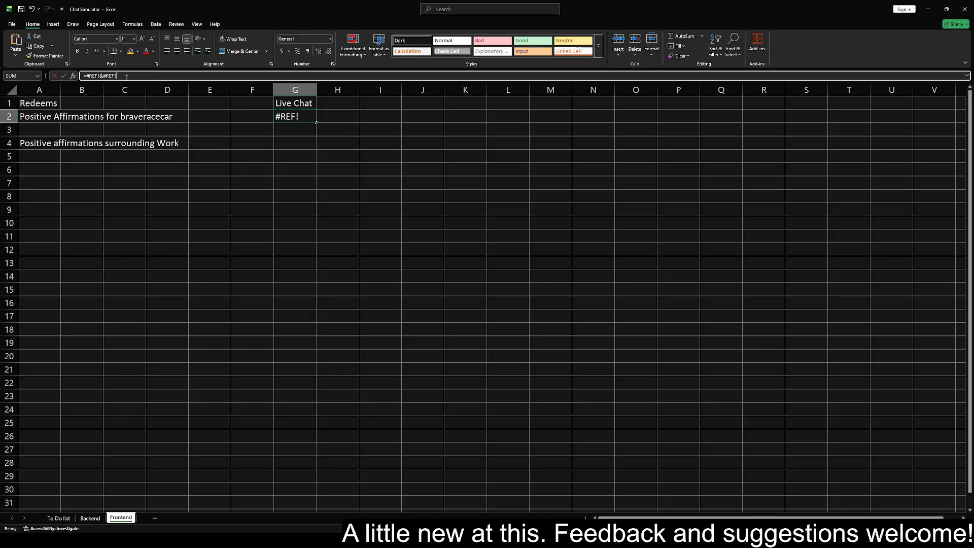
click(90, 518)
click(749, 237)
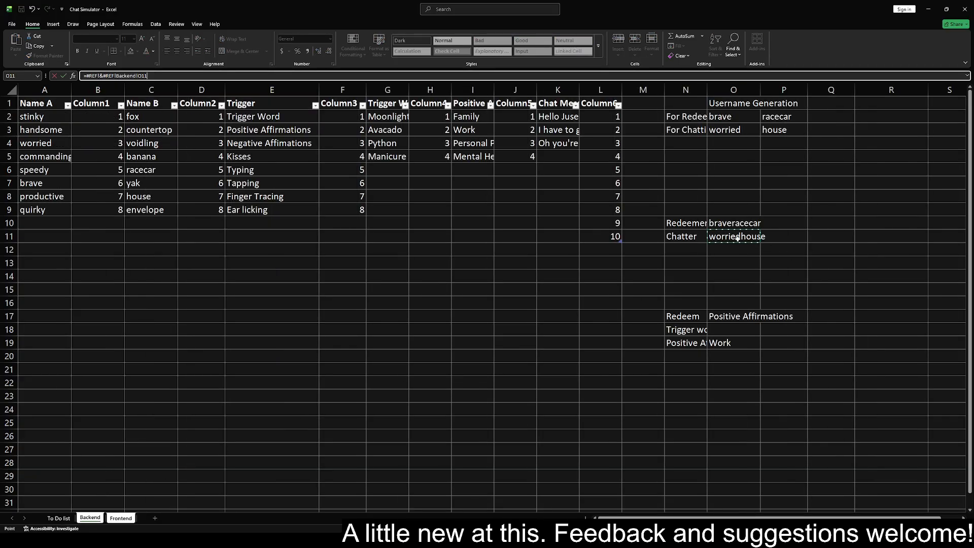
drag(166, 76, 60, 69)
key(Escape)
Clear the pasted formula from G2 under Live Chat on the Frontend sheet
click(298, 144)
click(301, 120)
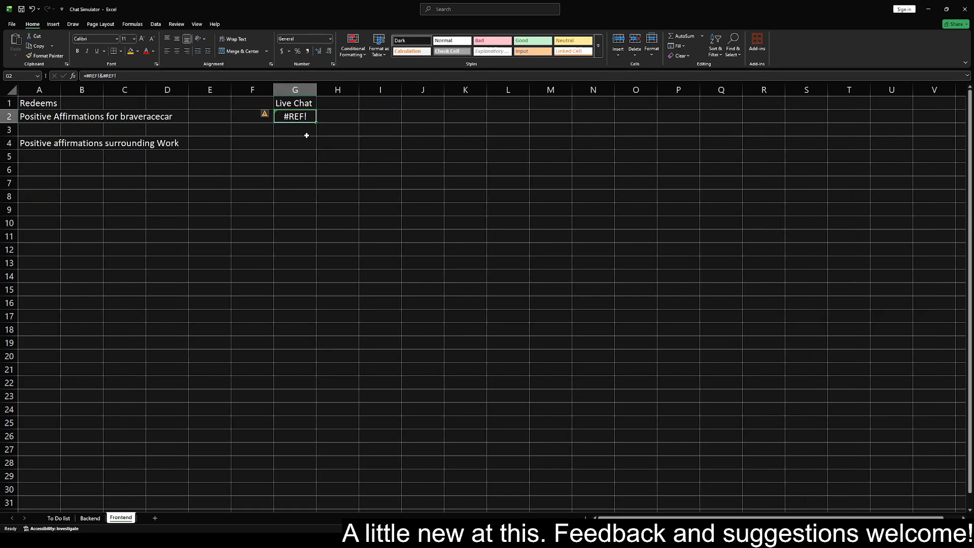
key(Delete)
click(299, 183)
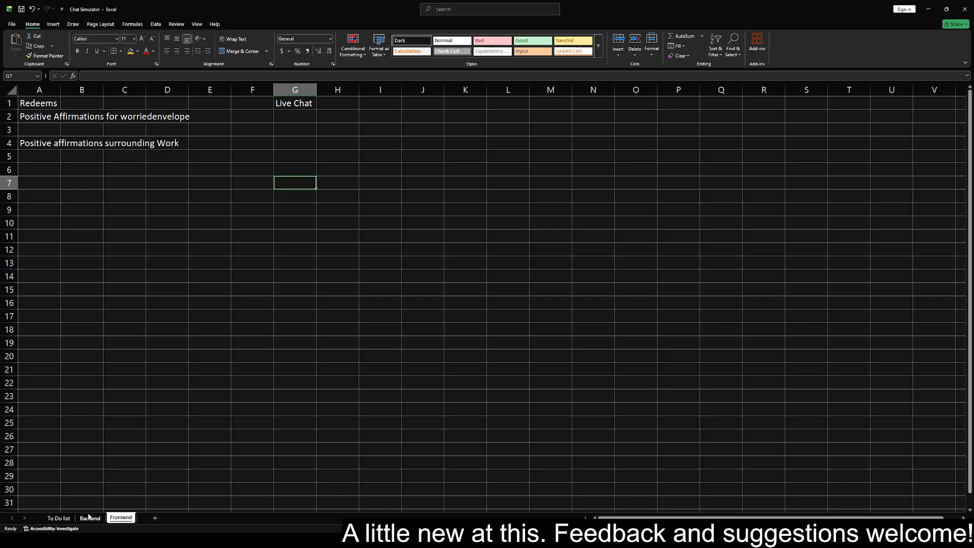
Copy the chatter username formula =O3&P3 from Backend O11 into cell G2 under Live Chat on the Frontend sheet
click(88, 517)
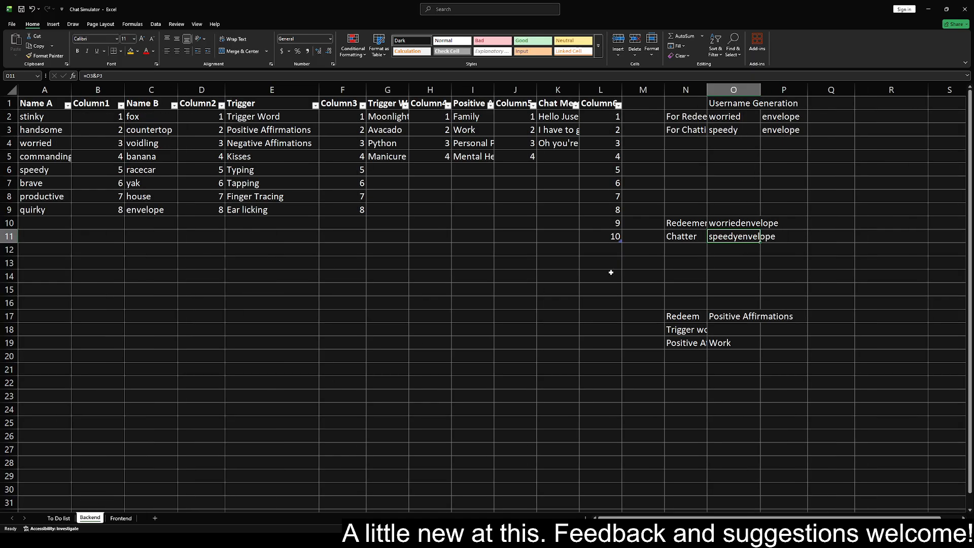
triple_click(114, 80)
key(ctrl+c)
click(122, 517)
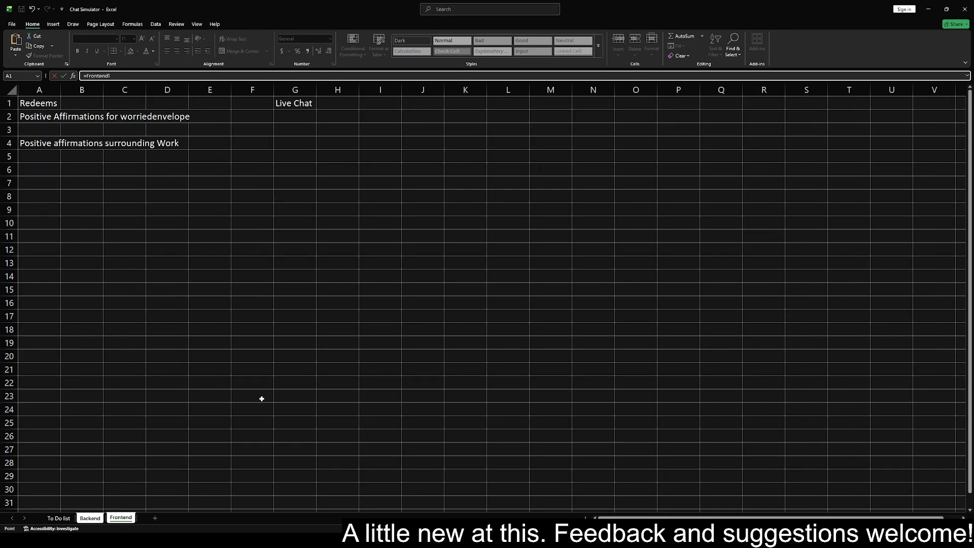
click(311, 117)
key(Escape)
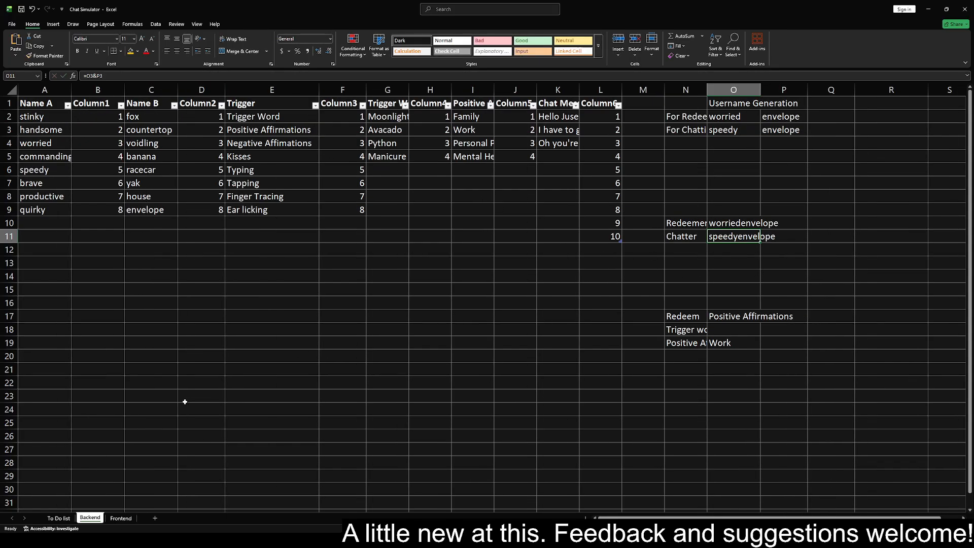
click(120, 518)
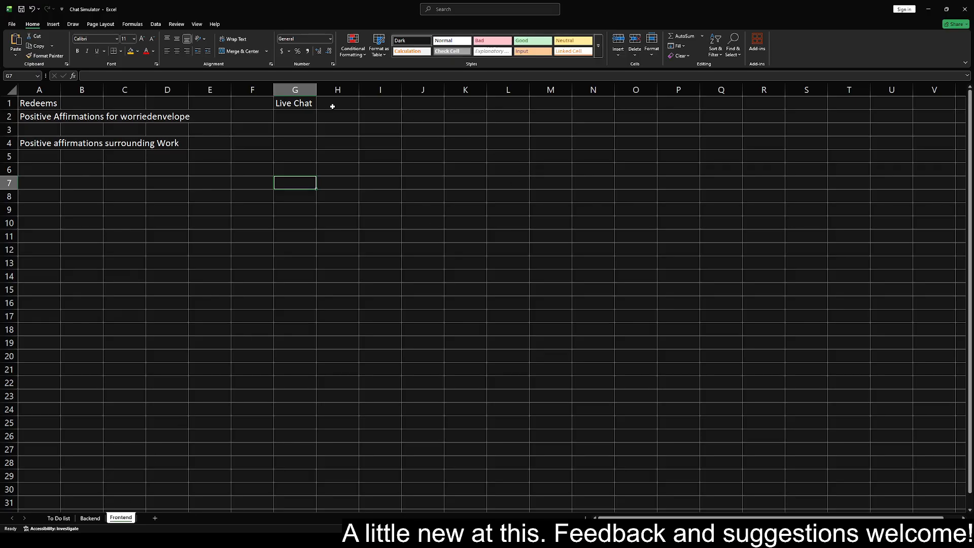
click(282, 111)
click(108, 77)
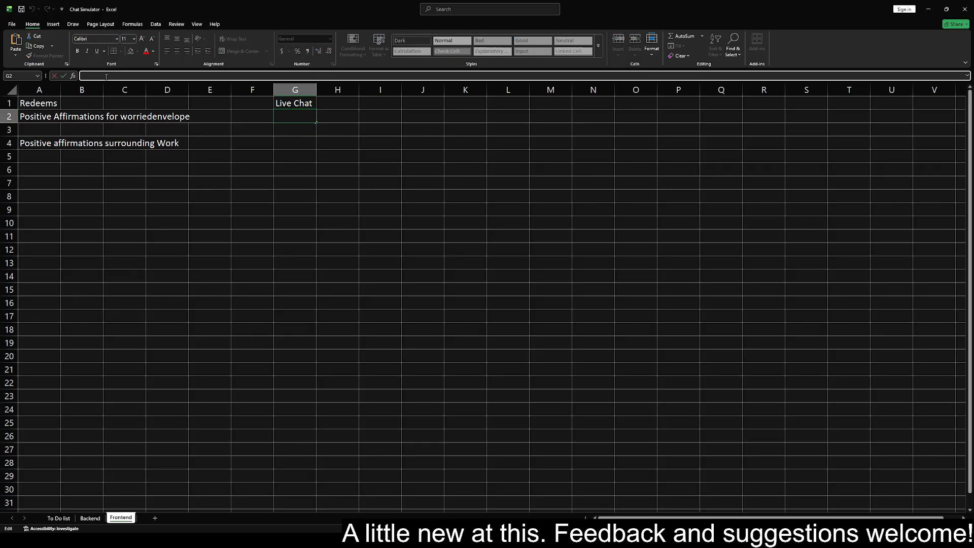
text(=O3&P3)
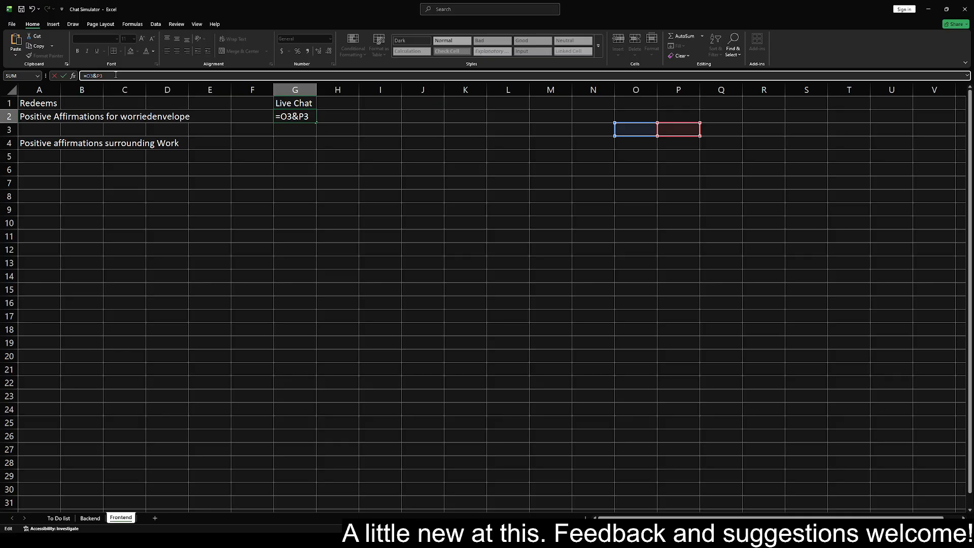
Rework the G2 formula into the cross-sheet reference =Backend!O2
text(Backend)
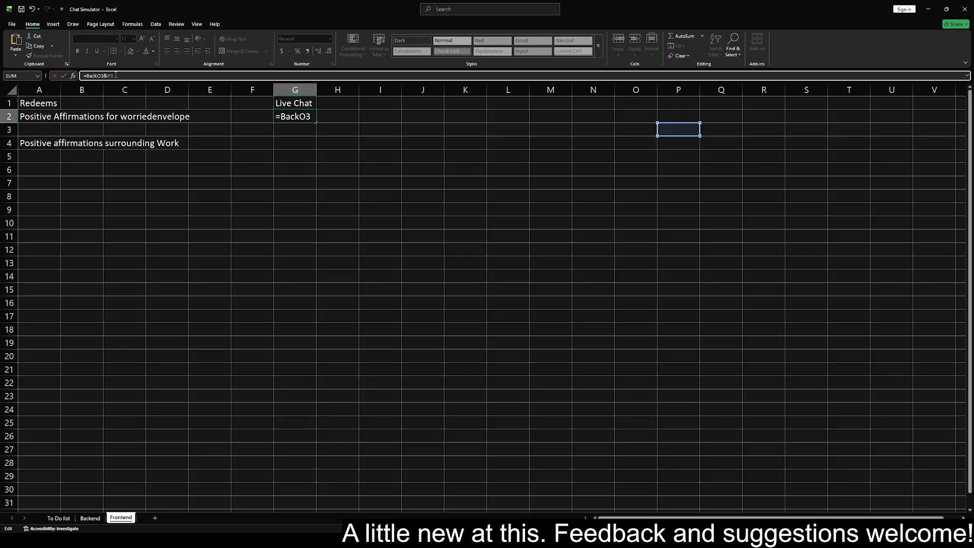
text(!)
text(Back)
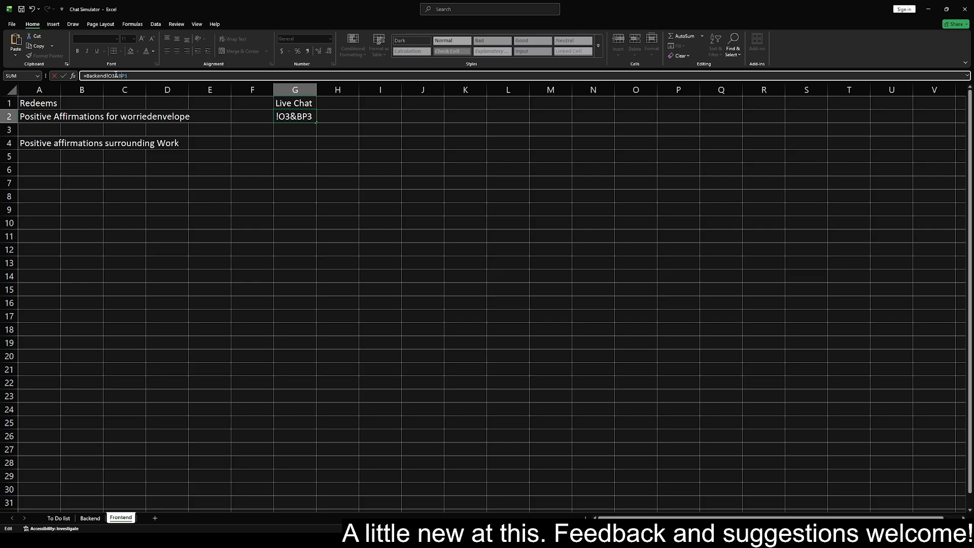
text(e)
key(BackSpace)
key(BackSpace)
key(BackSpace)
key(BackSpace)
key(BackSpace)
key(BackSpace)
key(BackSpace)
key(BackSpace)
key(BackSpace)
key(BackSpace)
text(O3)
key(Return)
Check the chatter username cell on Backend and point the Frontend G2 reference to Backend O11
click(89, 517)
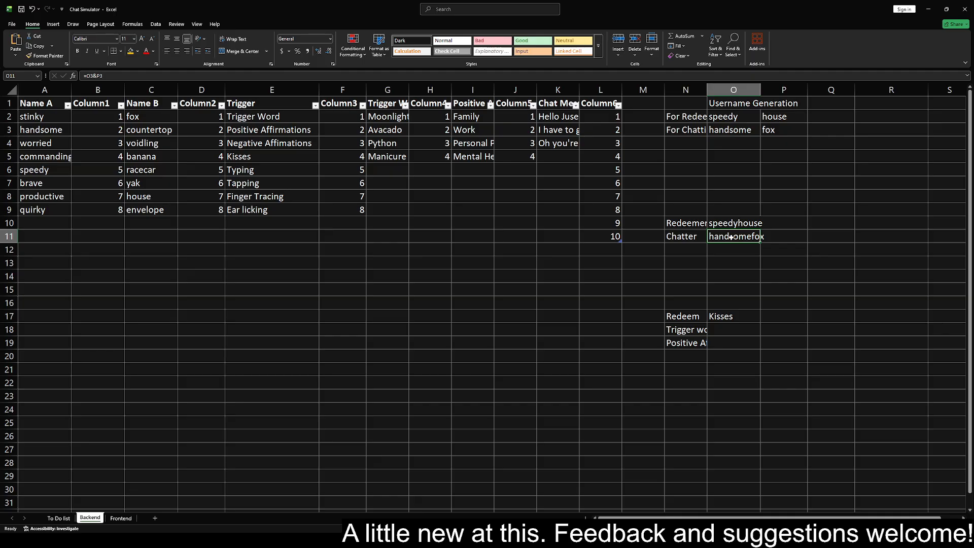
click(120, 518)
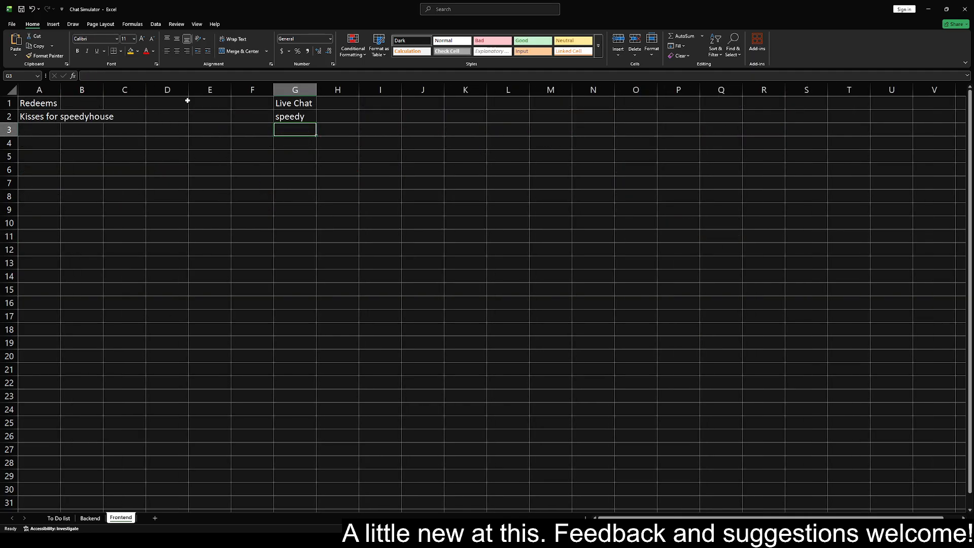
click(297, 119)
click(120, 75)
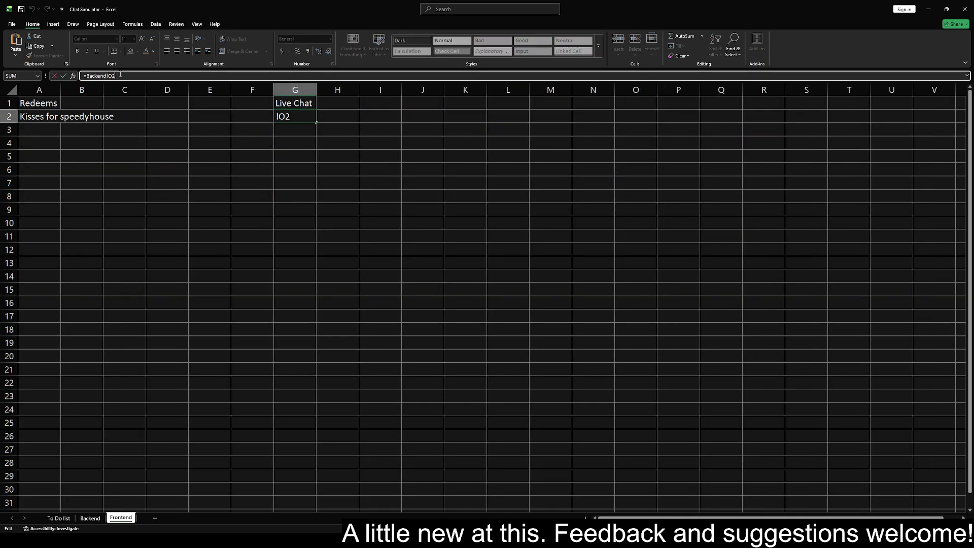
key(Return)
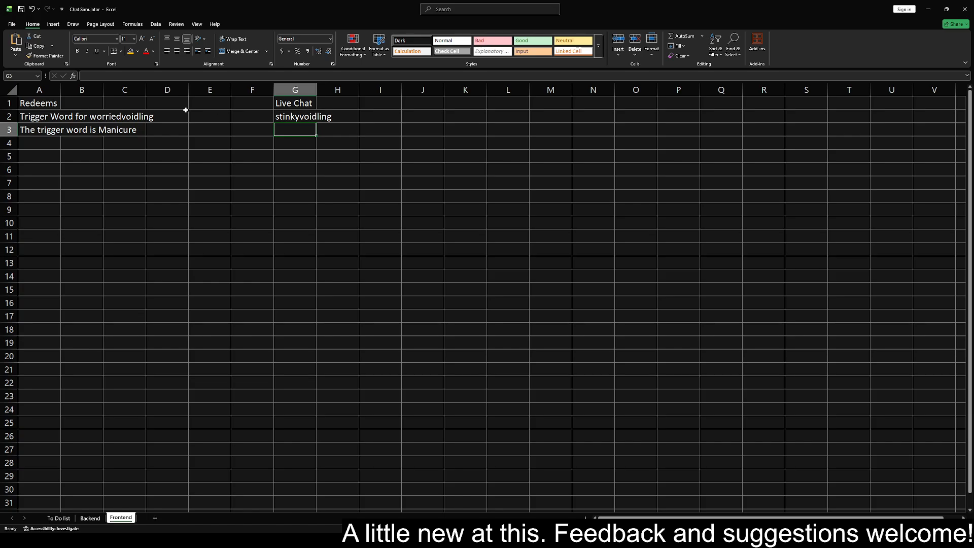
Examine the numbered chat messages in Backend K2:L11 and the Frontend redeem formulas in A2 and A3
click(350, 117)
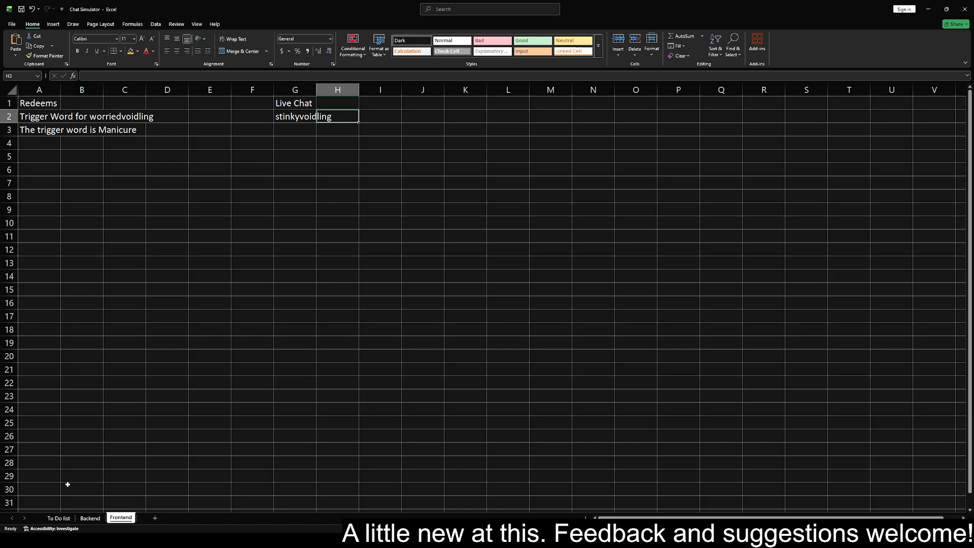
click(89, 518)
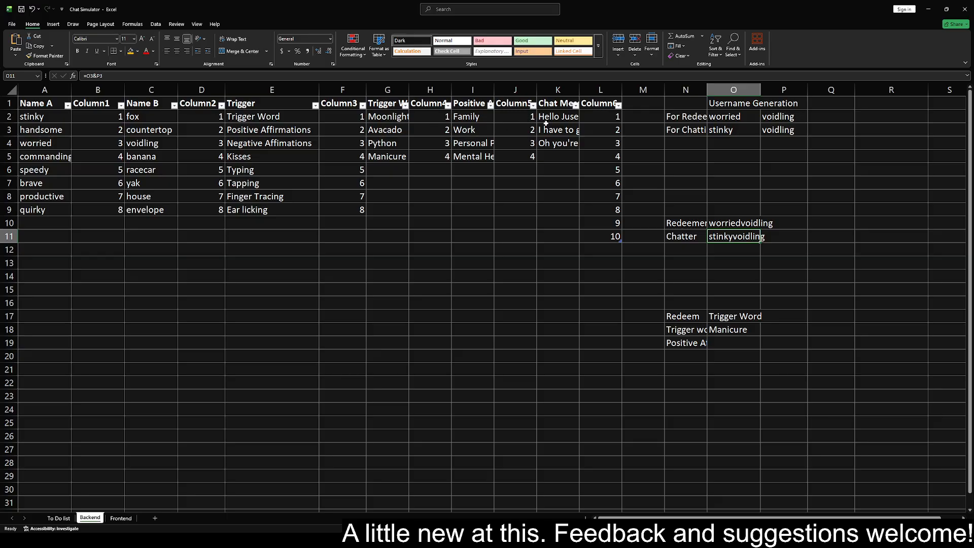
drag(561, 117, 605, 235)
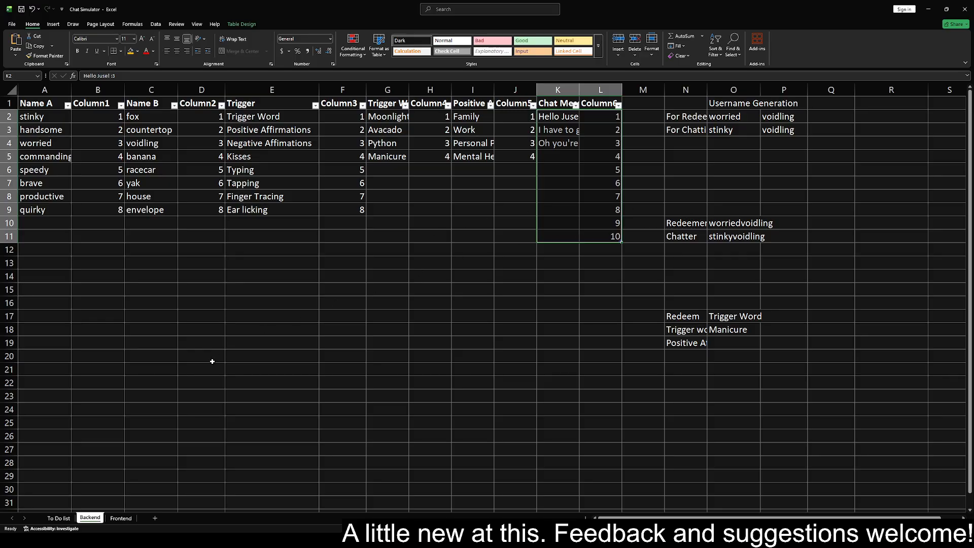
click(131, 519)
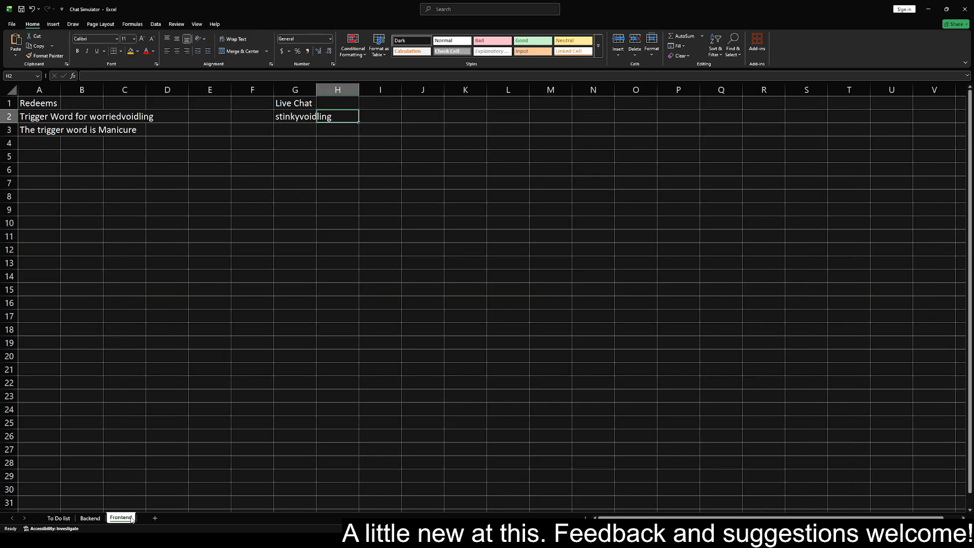
click(39, 115)
click(43, 126)
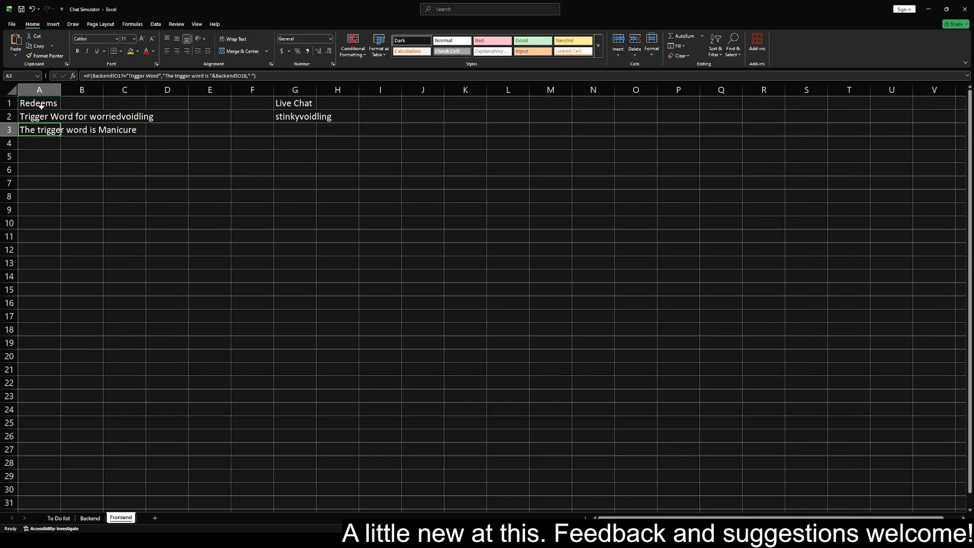
Enter =XLOOKUP(RANDBETWEEN(1,3),Backend!K:K,Backend!J:J) in Frontend H2 beside the chatter username
click(331, 118)
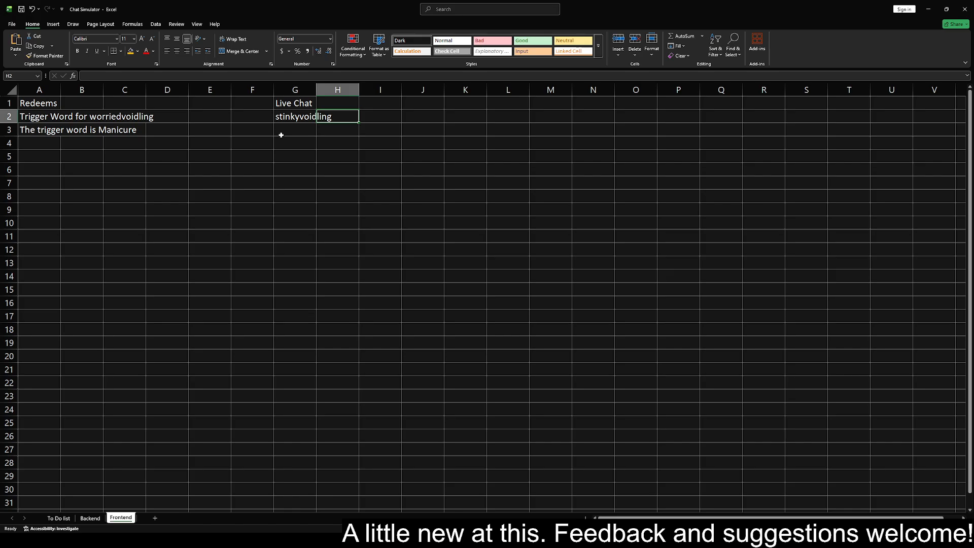
text(=)
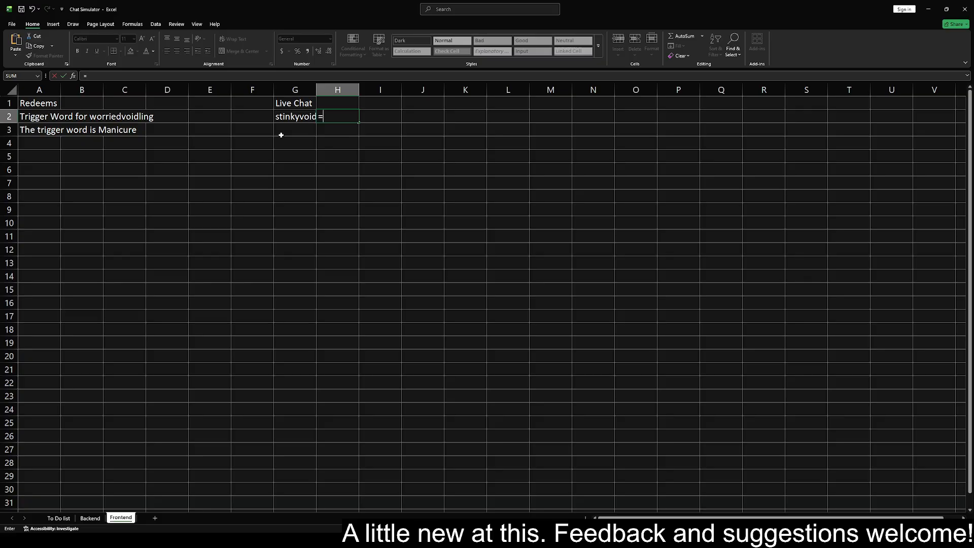
text(Xl)
key(Tab)
text(rand)
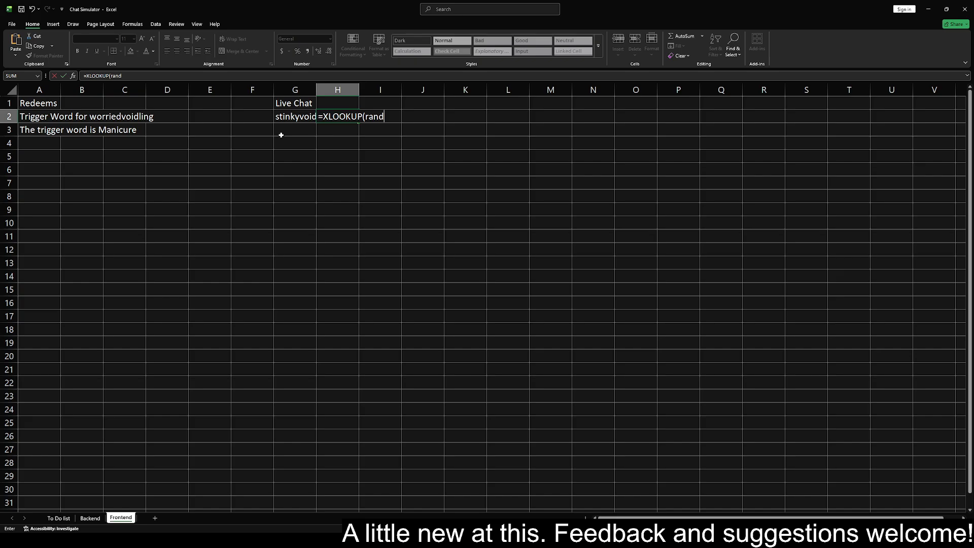
key(Return)
key(Return)
key(Right)
text(b)
key(Tab)
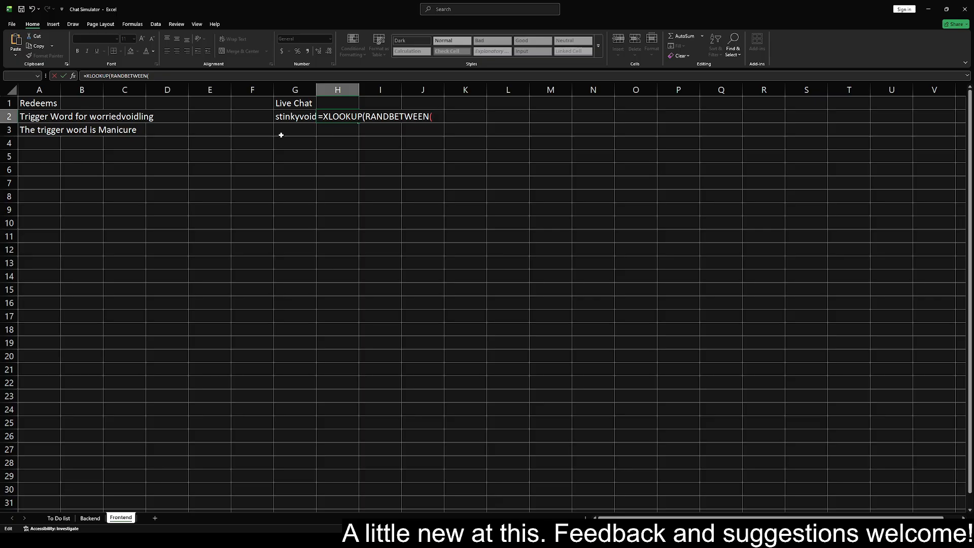
text(1,3),Backend!)
text(K:K,Backend)
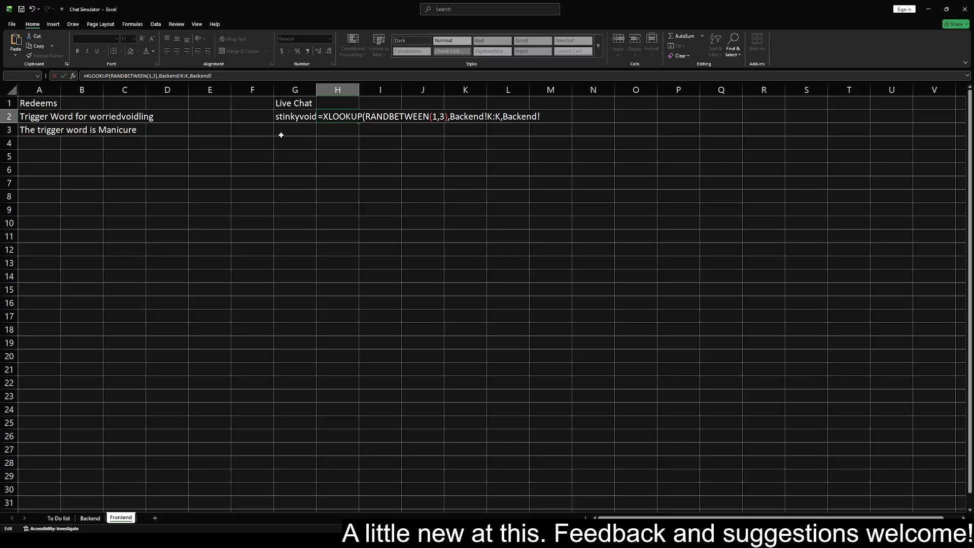
text(!J:J)
text())
key(Return)
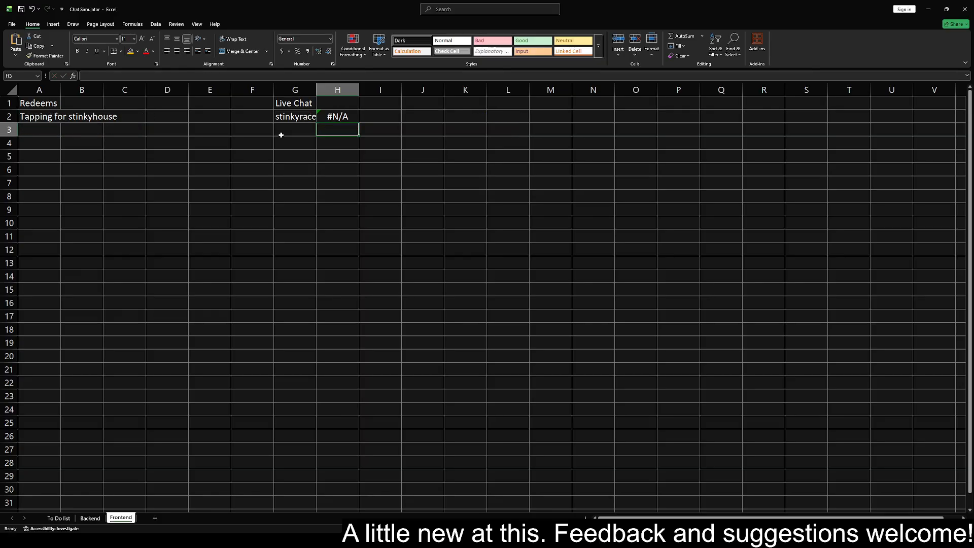
Check the chat message columns on Backend and change the lookup range in the Frontend H2 formula to Backend!L:L
click(81, 518)
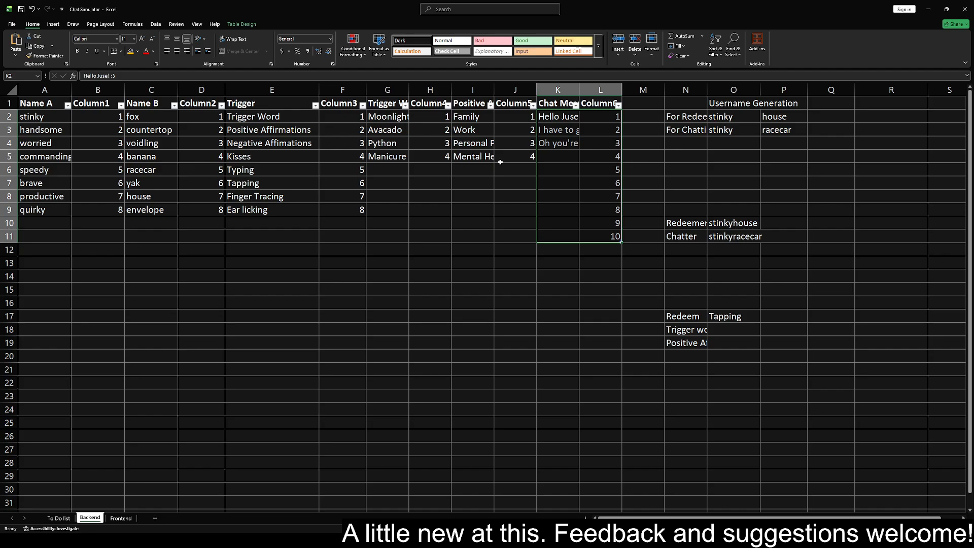
click(121, 518)
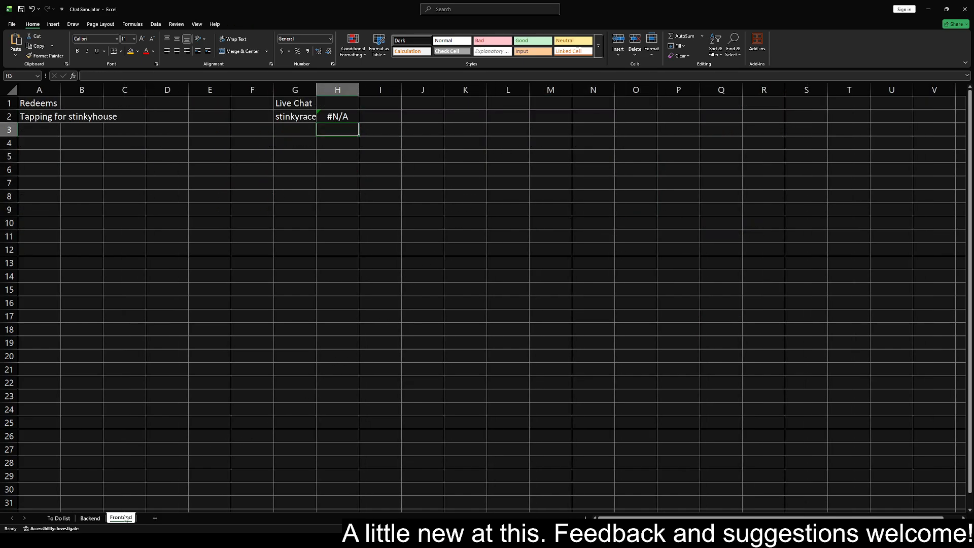
click(340, 116)
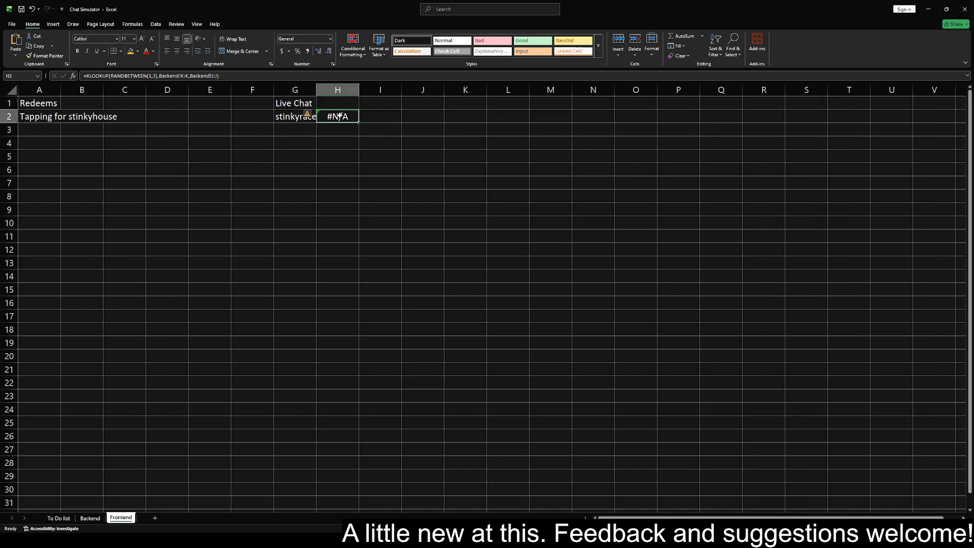
click(188, 76)
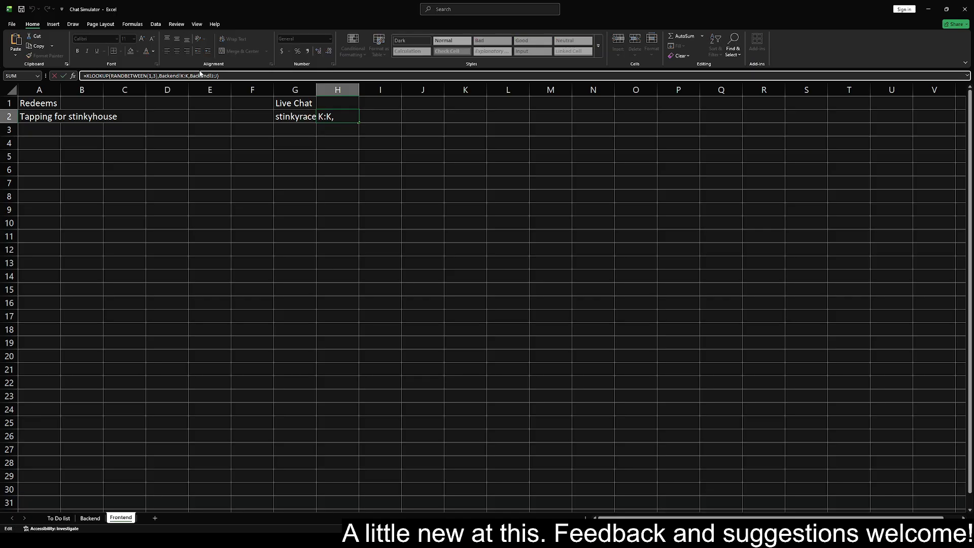
key(BackSpace)
text(L)
key(Left)
key(Left)
key(BackSpace)
text(L)
key(Left)
Change the return range in the H2 formula to Backend!K:K
key(End)
key(Left)
key(Left)
key(Left)
key(BackSpace)
text(K)
key(Right)
key(Right)
key(BackSpace)
text(K)
key(Return)
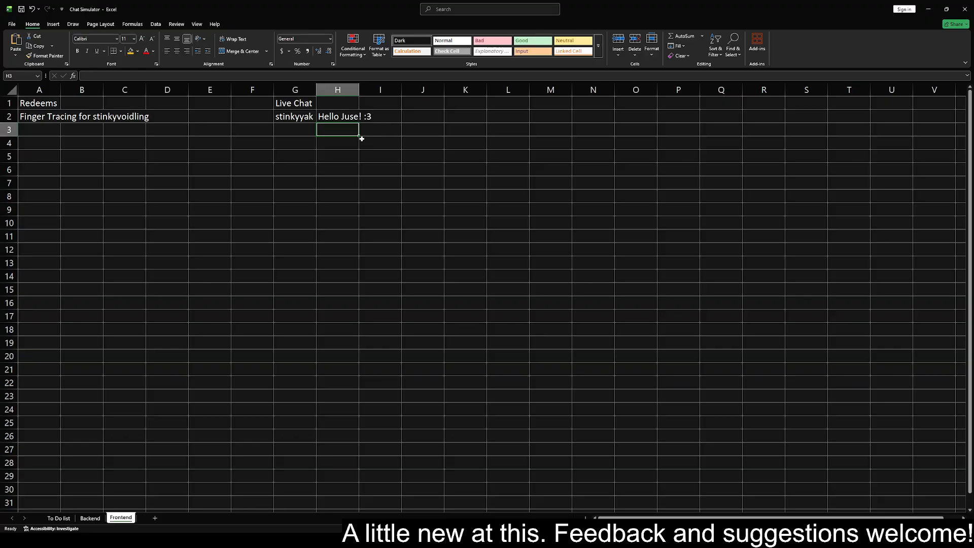
Recalculate the sheet to test the random chat and widen column G to fit the chatter usernames
key(F9)
key(F9)
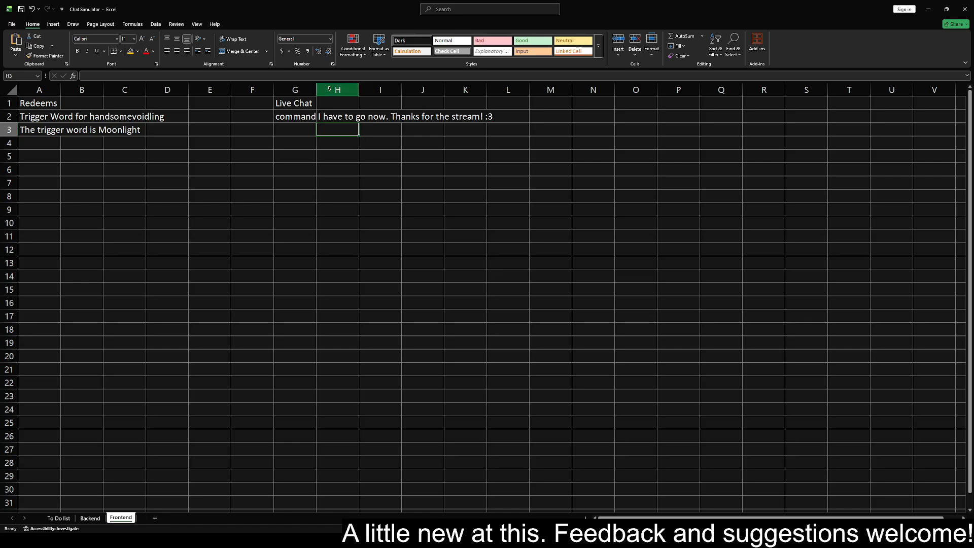
drag(316, 90, 369, 91)
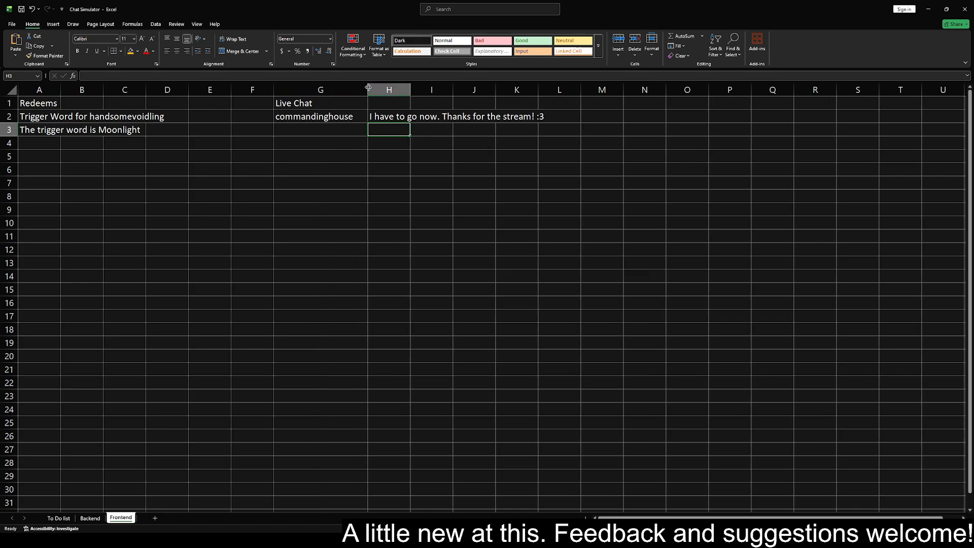
drag(368, 87, 363, 90)
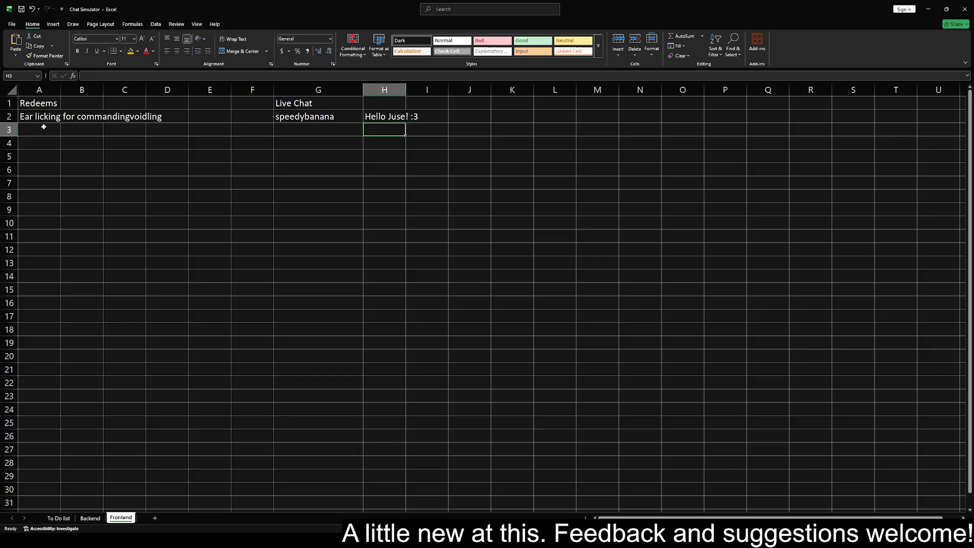
Review the chat messages in Backend K2 to K4, returning to the Live Chat on Frontend
click(91, 518)
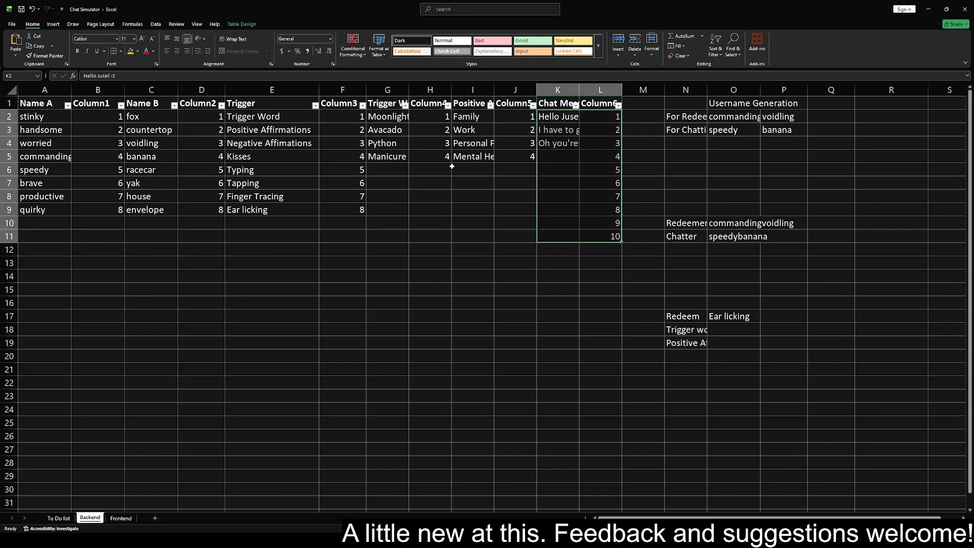
click(569, 143)
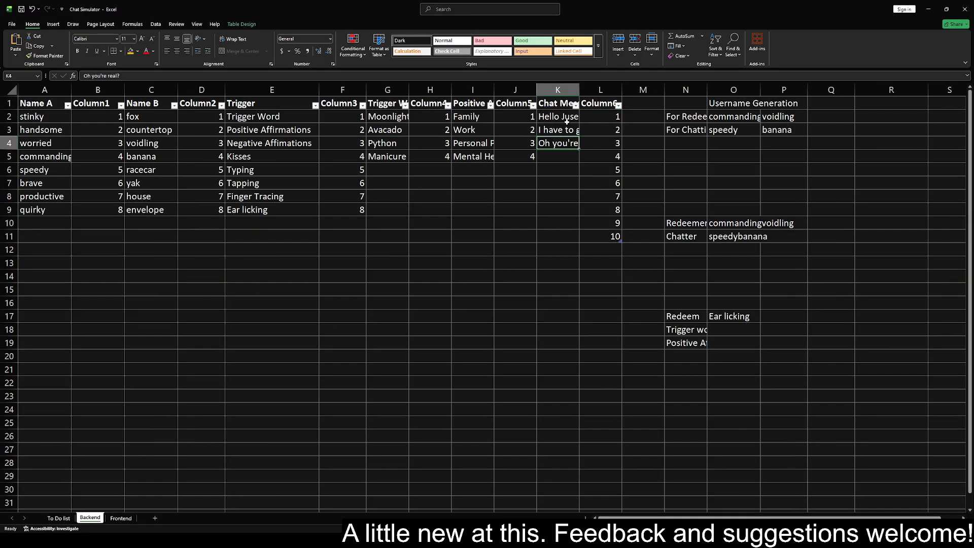
click(564, 119)
click(564, 131)
click(564, 145)
click(121, 518)
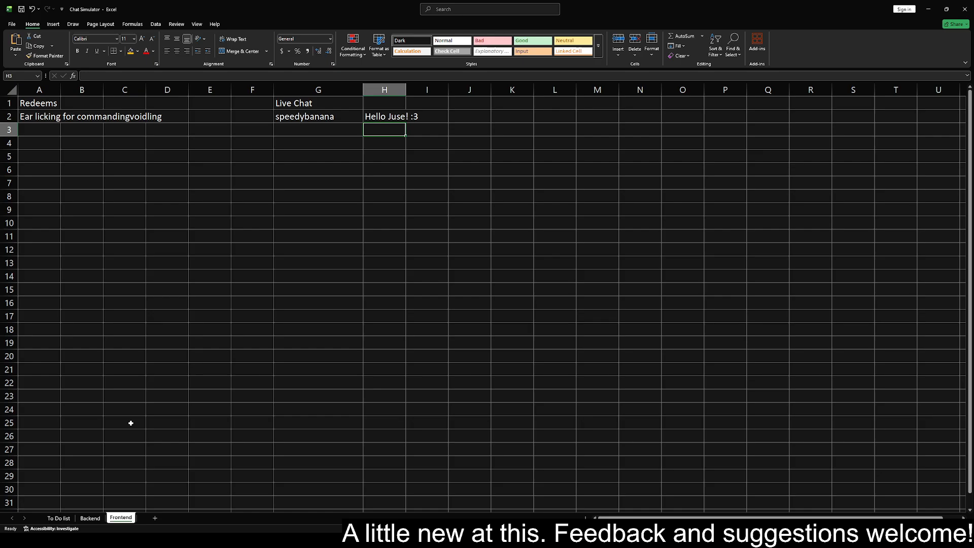
key(BackSpace)
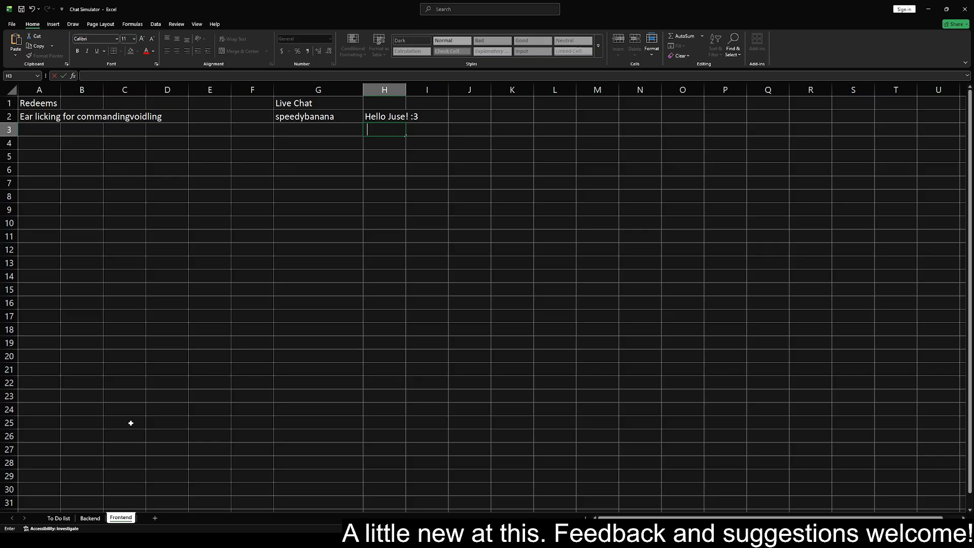
Review the name lists in Backend columns A and C and the Redeems and Live Chat areas on Frontend
click(298, 267)
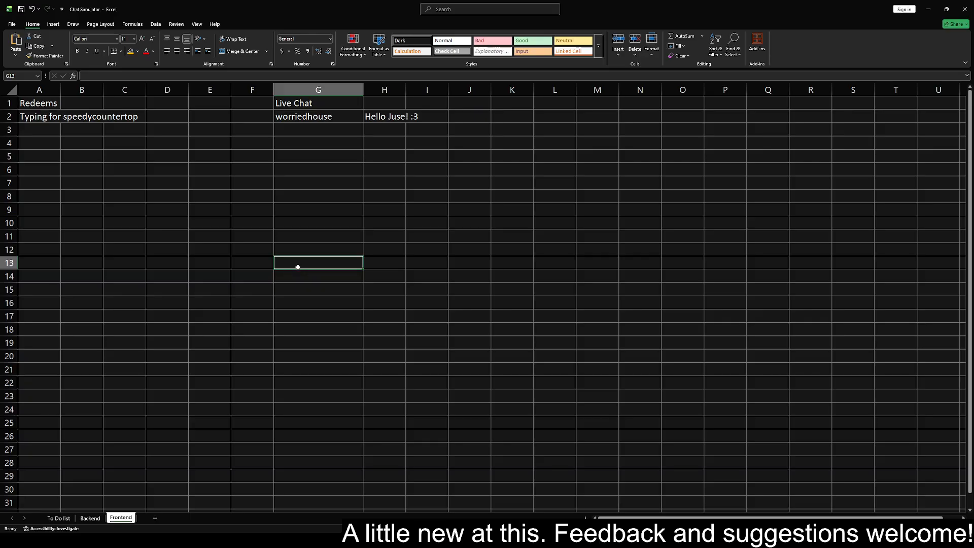
click(90, 518)
drag(31, 116, 167, 211)
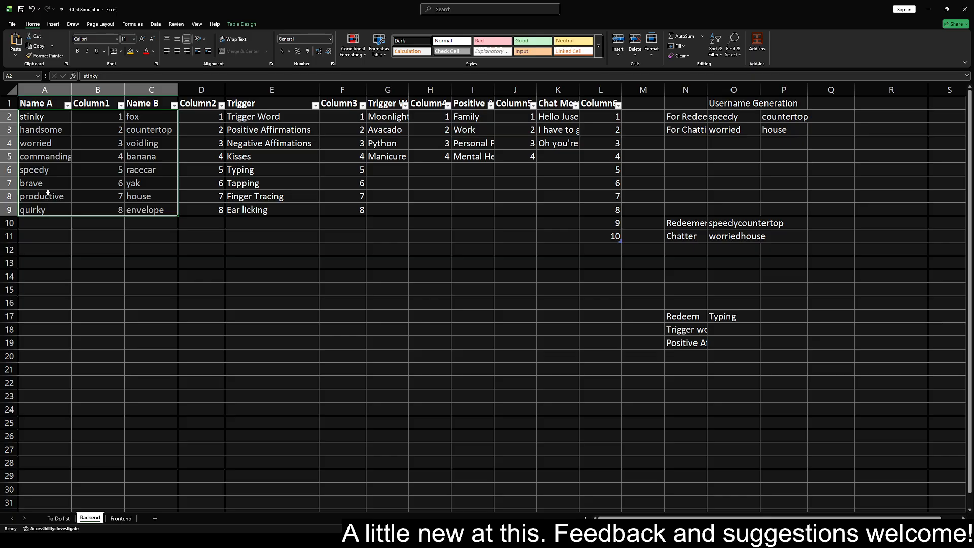
drag(51, 223, 54, 490)
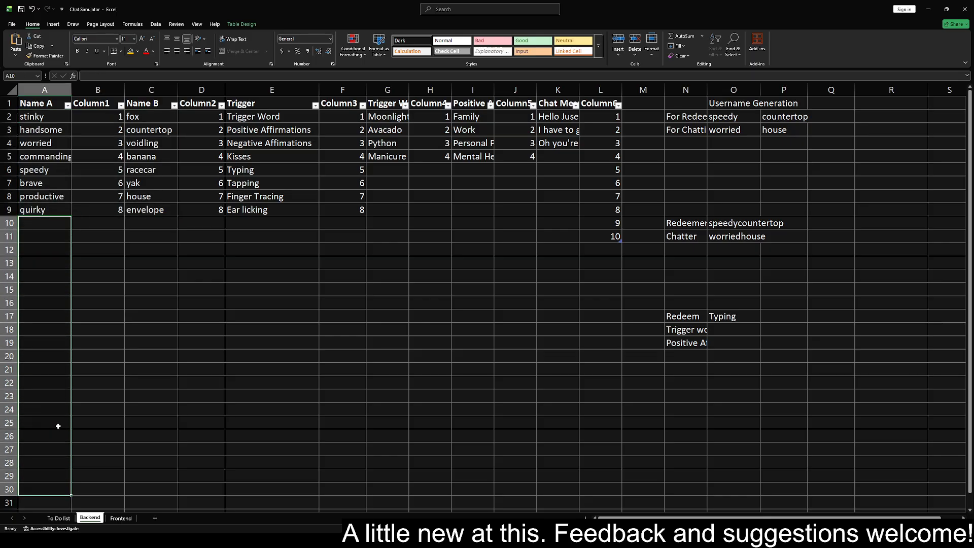
drag(170, 223, 170, 491)
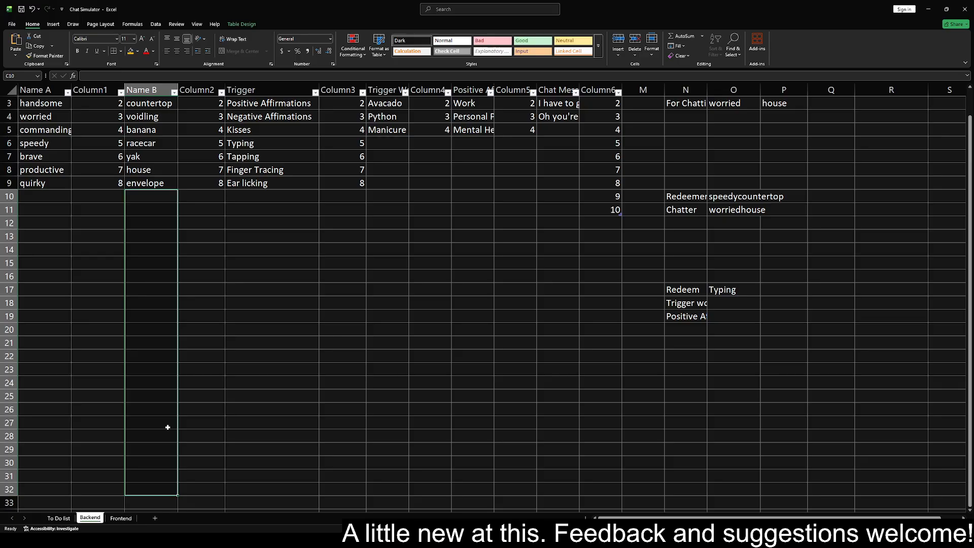
click(121, 518)
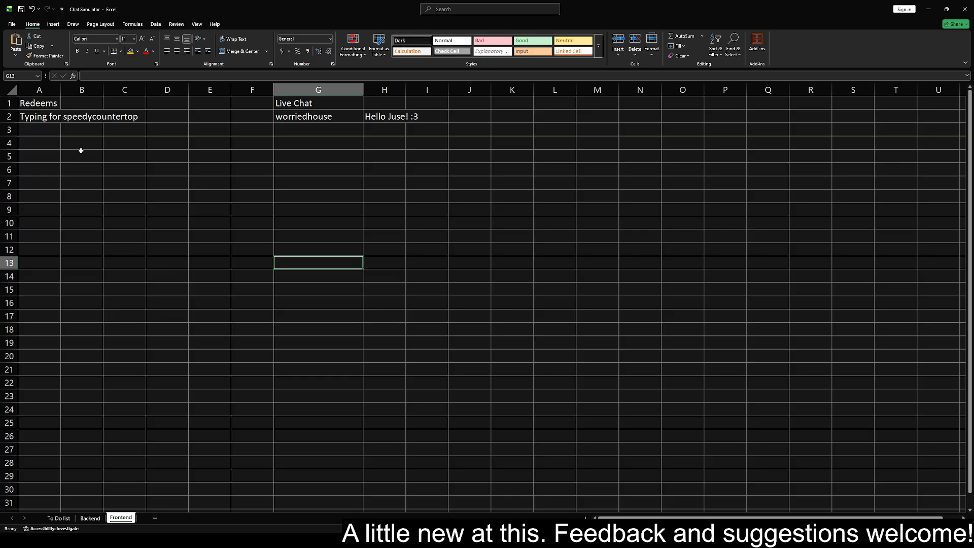
drag(45, 108, 415, 273)
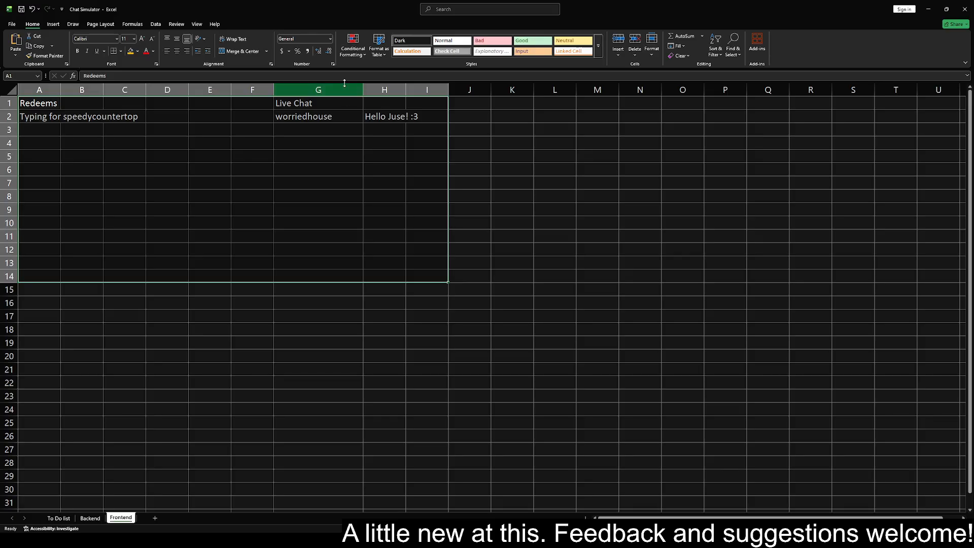
click(170, 178)
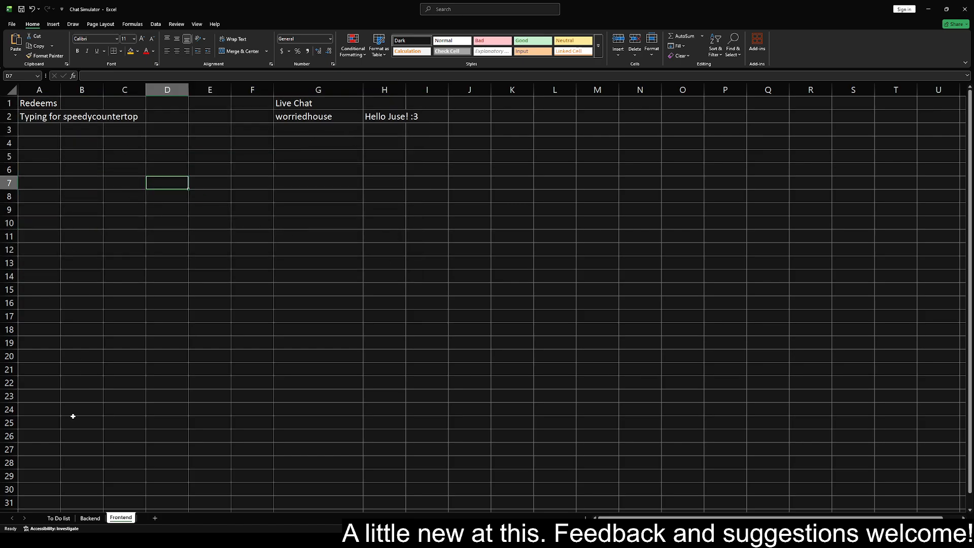
Replace the Chatbox entry in A10 of the To Do list sheet with "Add more messages to the chatbox"
click(90, 518)
click(58, 518)
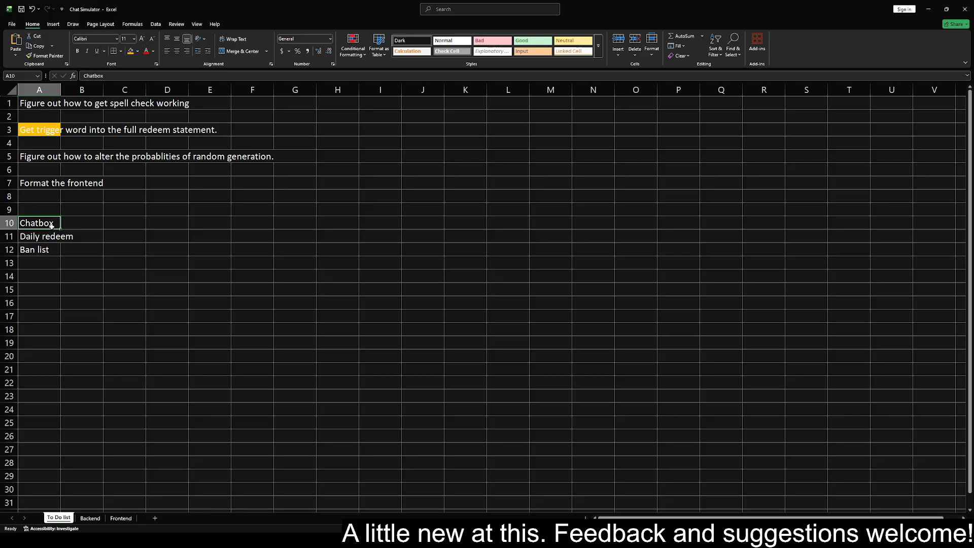
double_click(57, 225)
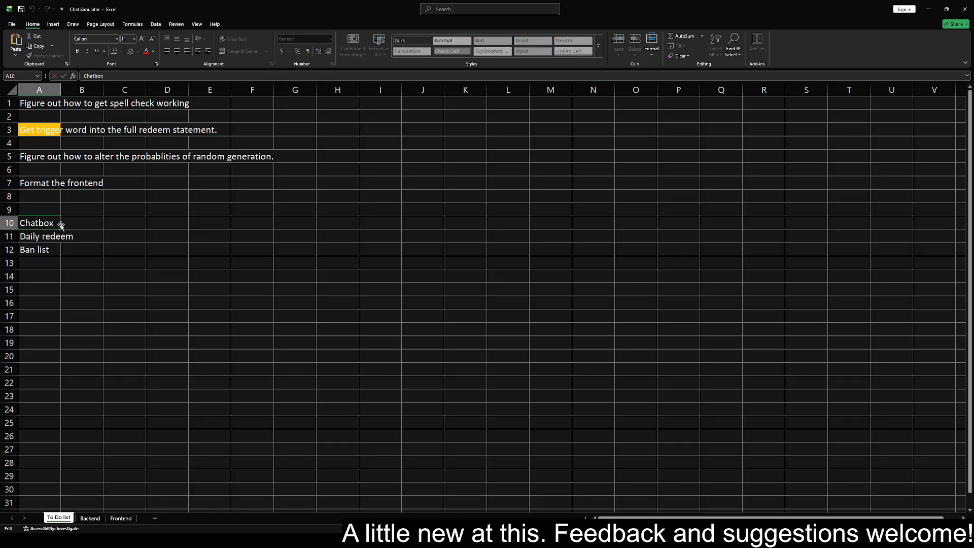
key(BackSpace)
key(BackSpace)
key(BackSpace)
key(BackSpace)
key(BackSpace)
key(BackSpace)
key(BackSpace)
text(Add more messag)
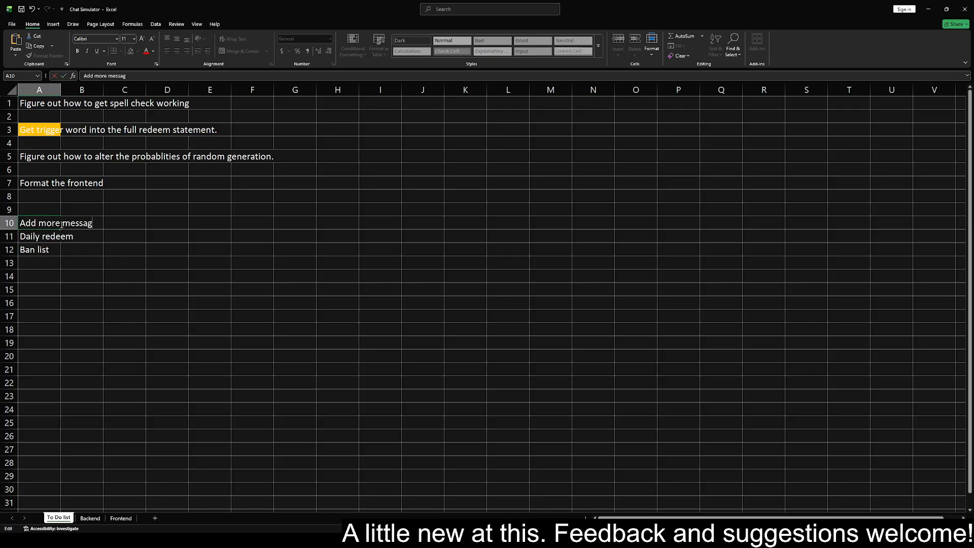
text(es to the chatbox)
key(Return)
Review the trigger word item in A3 of the To Do list, the Backend lists and the Frontend redeem and chat output
key(Up)
key(Up)
key(Up)
key(Up)
key(Up)
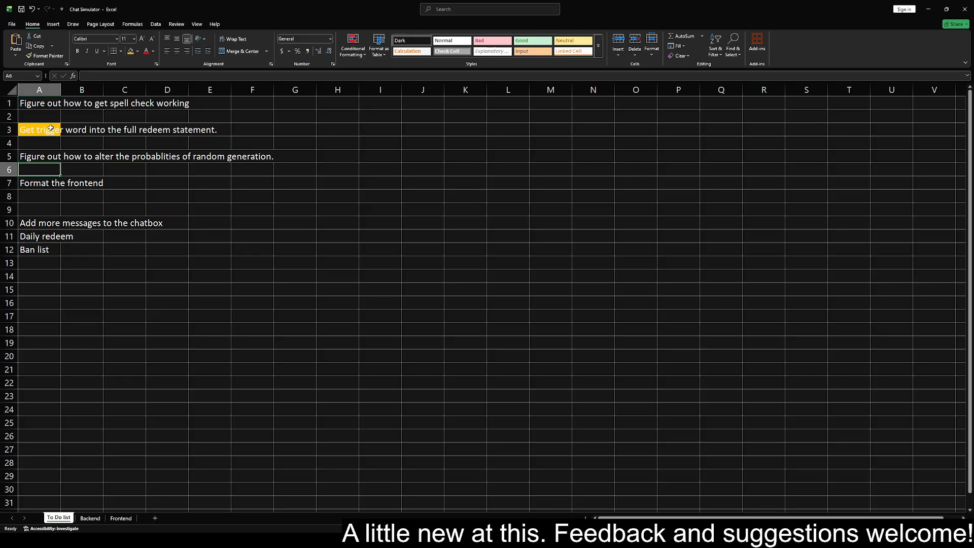
click(50, 130)
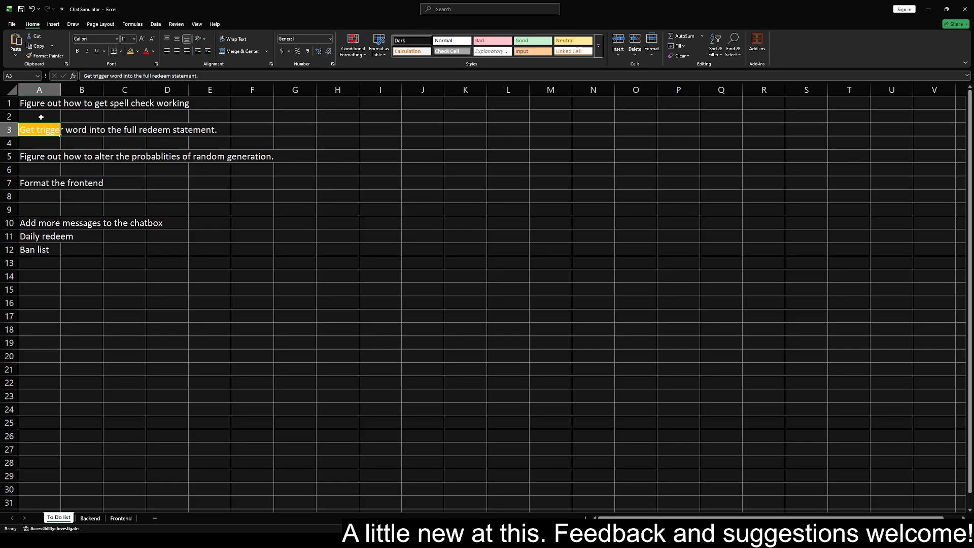
click(96, 519)
scroll(337, 253, up, 1)
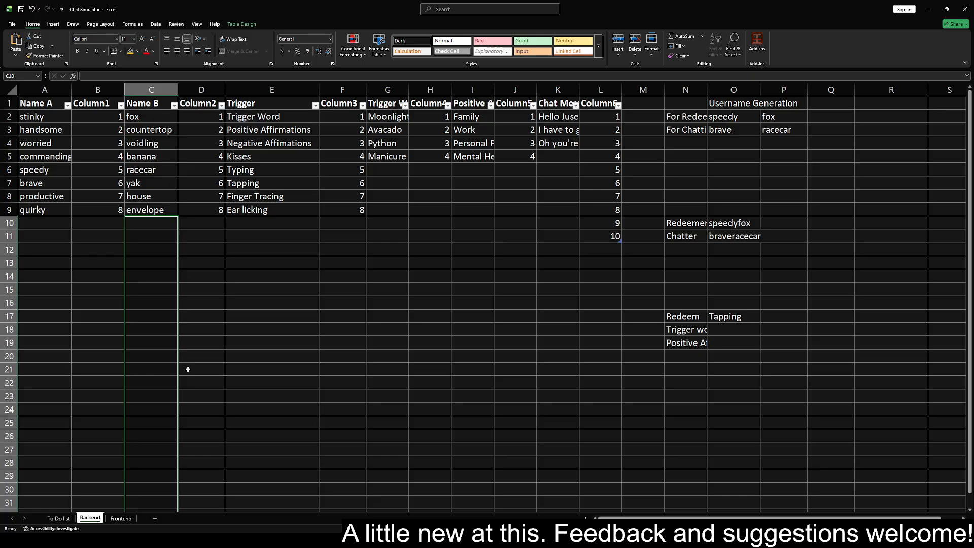
click(274, 312)
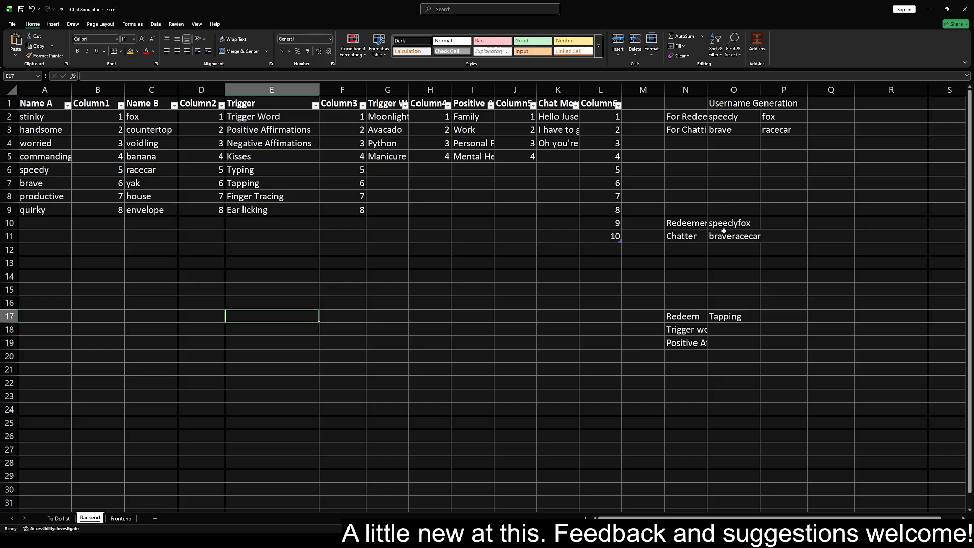
click(120, 518)
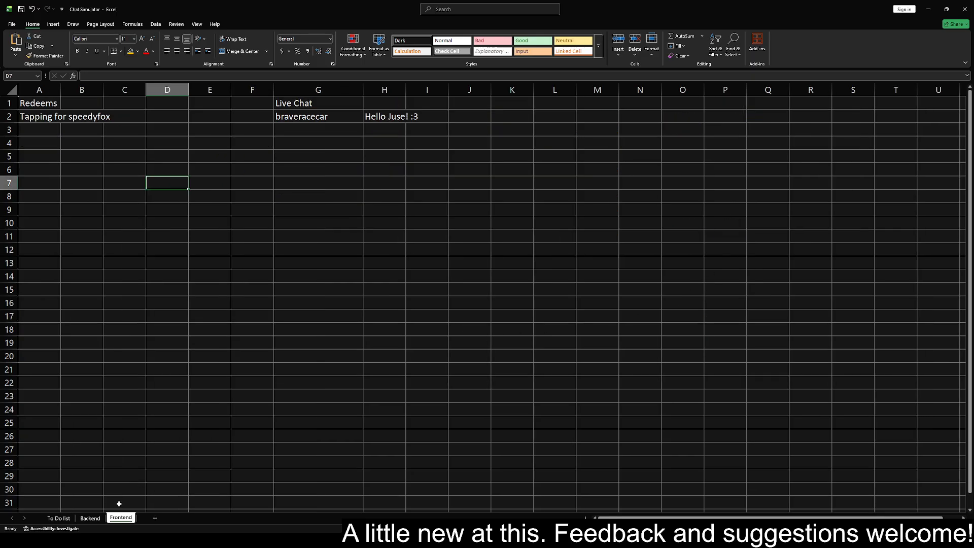
click(168, 147)
click(159, 120)
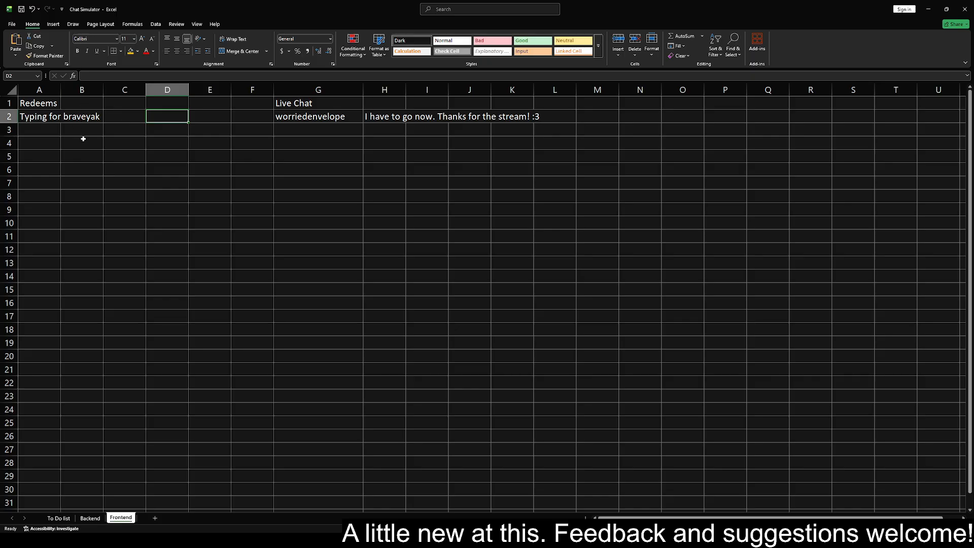
click(132, 288)
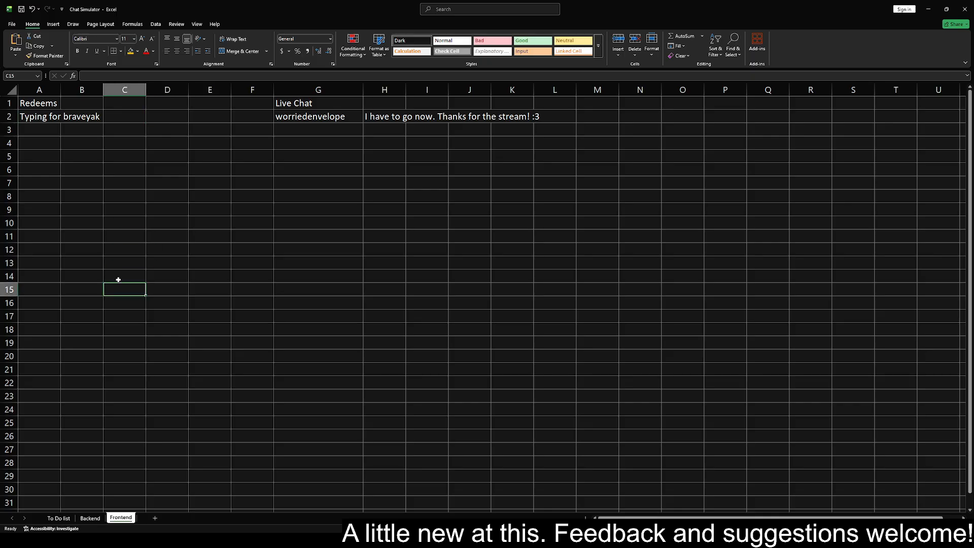
click(50, 275)
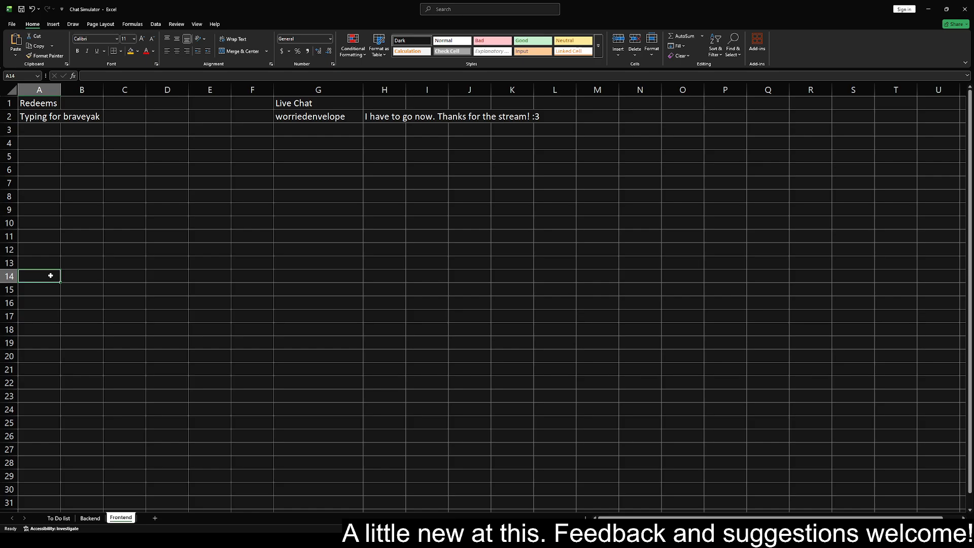
text(I)
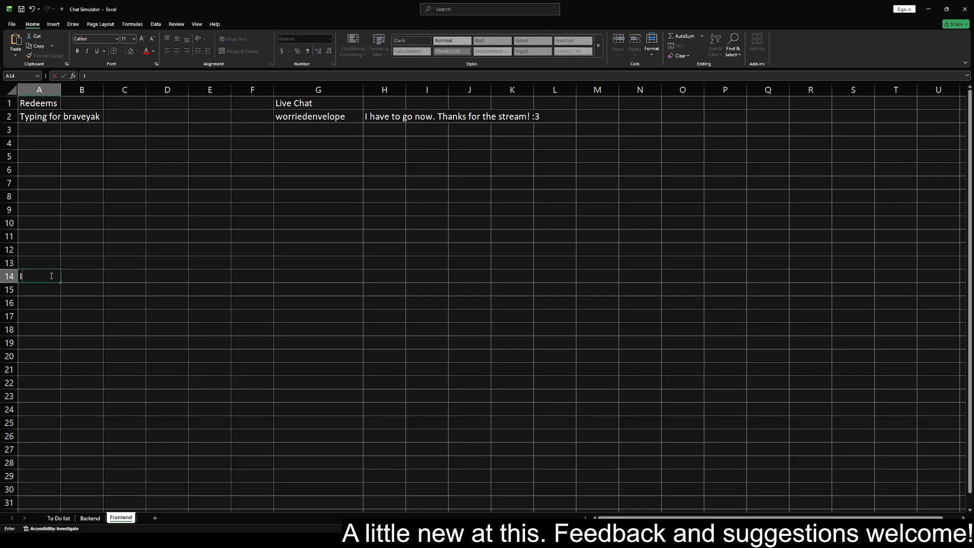
text( am doing a typing dod)
key(BackSpace)
key(BackSpace)
key(BackSpace)
key(BackSpace)
text(redeem )
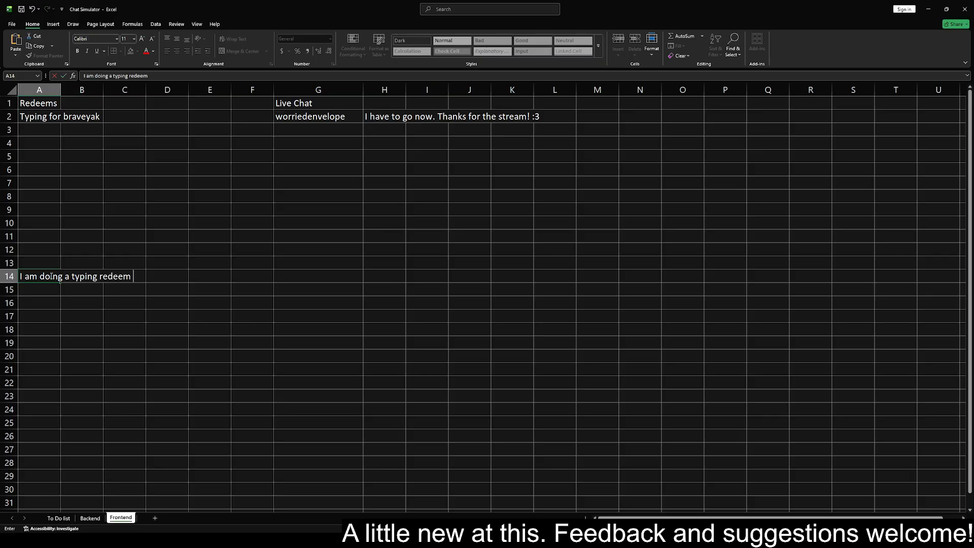
text(for bravetyak who is a very cool cha)
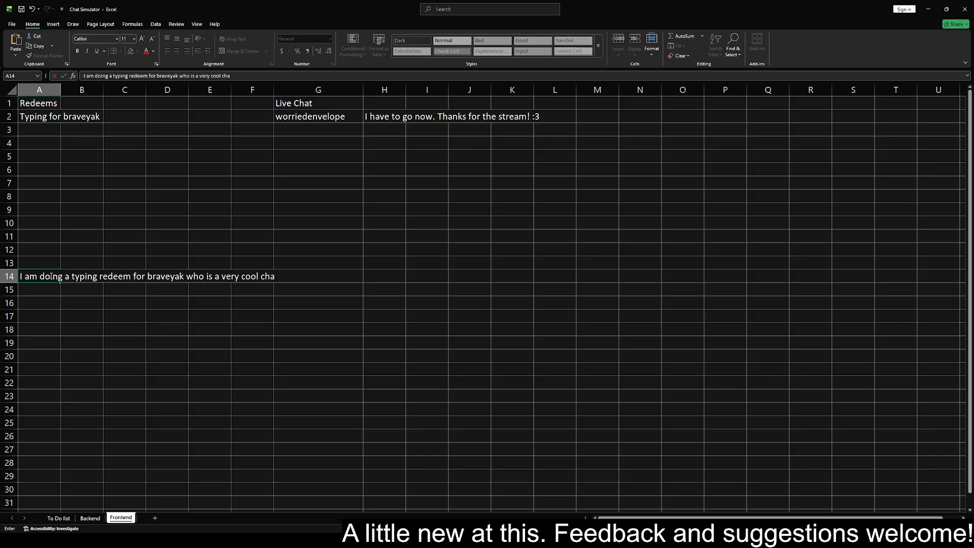
text(tter and seems to be ene)
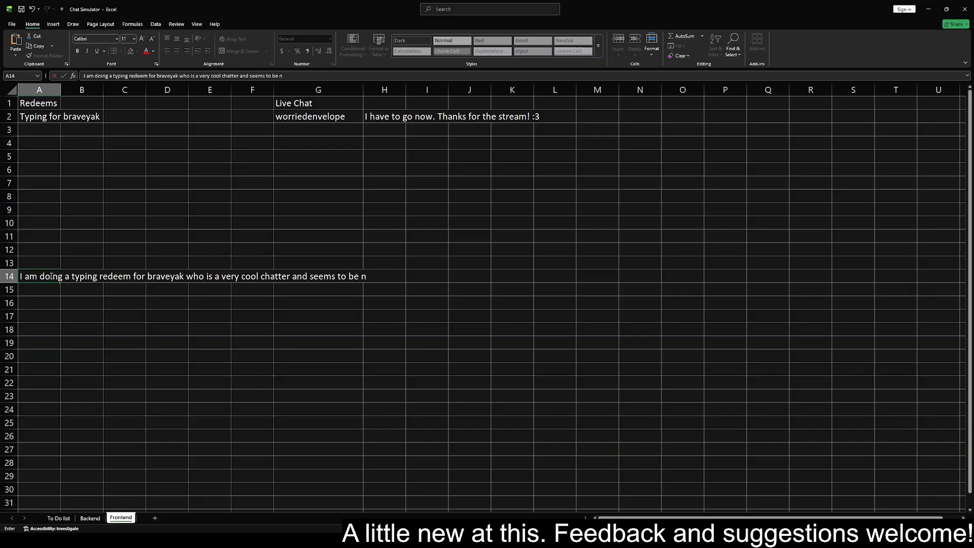
key(BackSpace)
text(joying the stream. At l)
Append to A14 "At least I really hope that they are. It is a bit scuffed but I am trying my best and should get better over time."
key(BackSpace)
key(BackSpace)
key(BackSpace)
text(ast I really hope that they are. I)
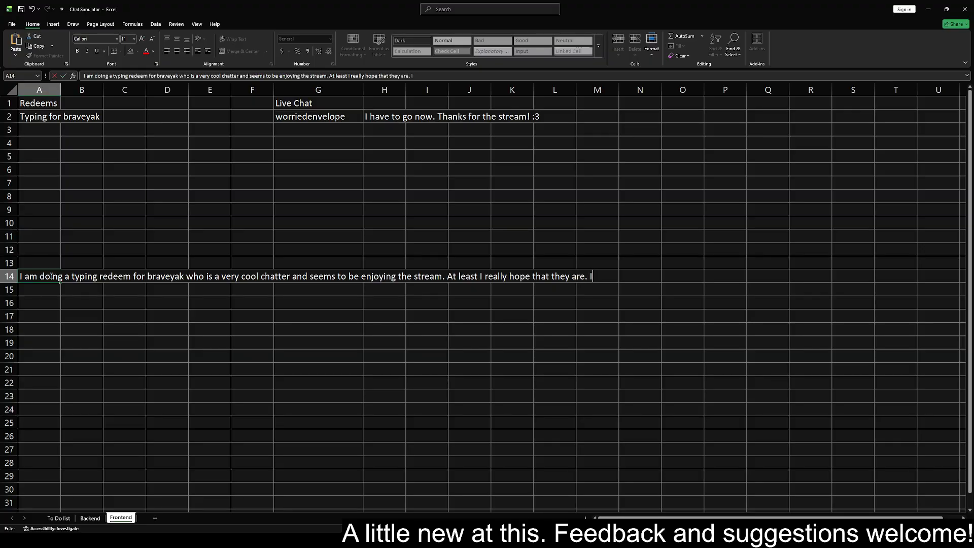
text(t is a bit scuffed but I am try)
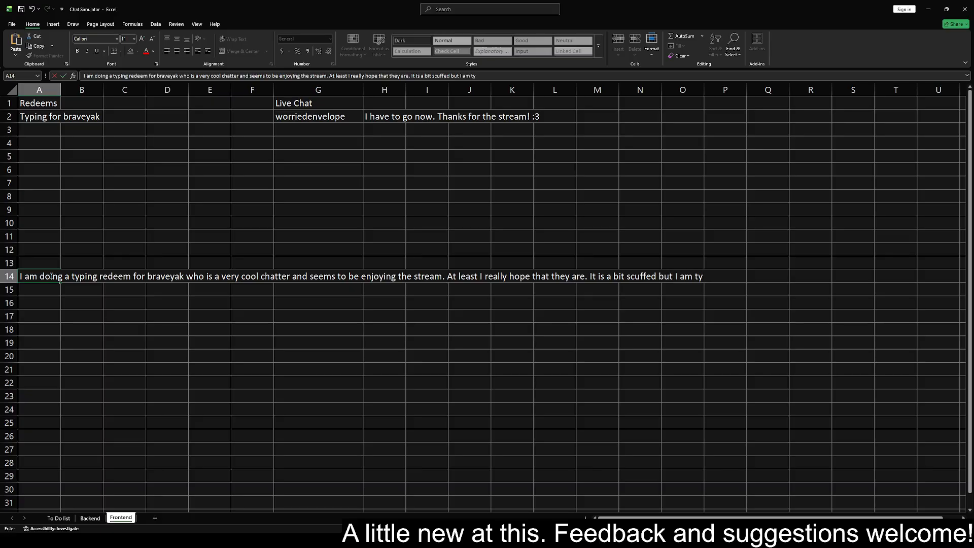
text(ing myb)
key(BackSpace)
text(best and shoul)
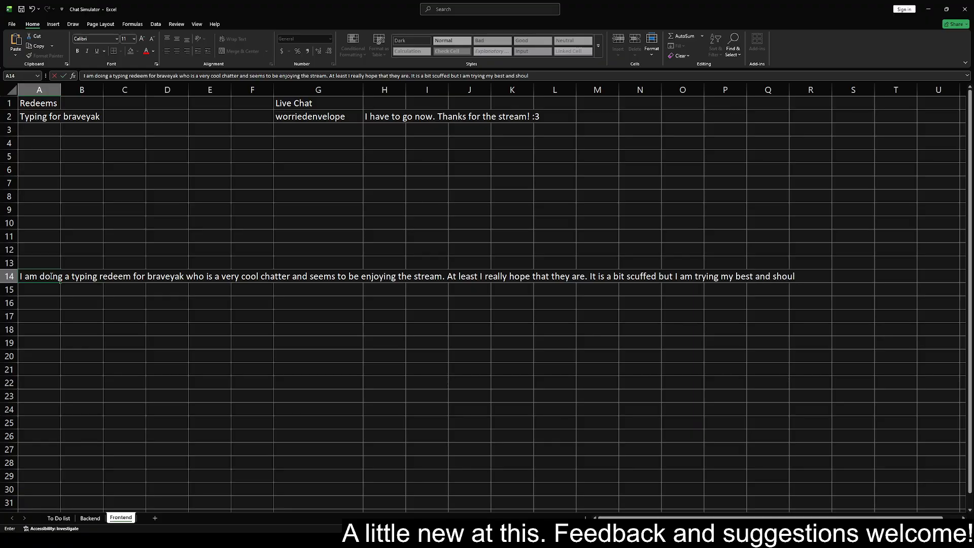
text(d get better over time.)
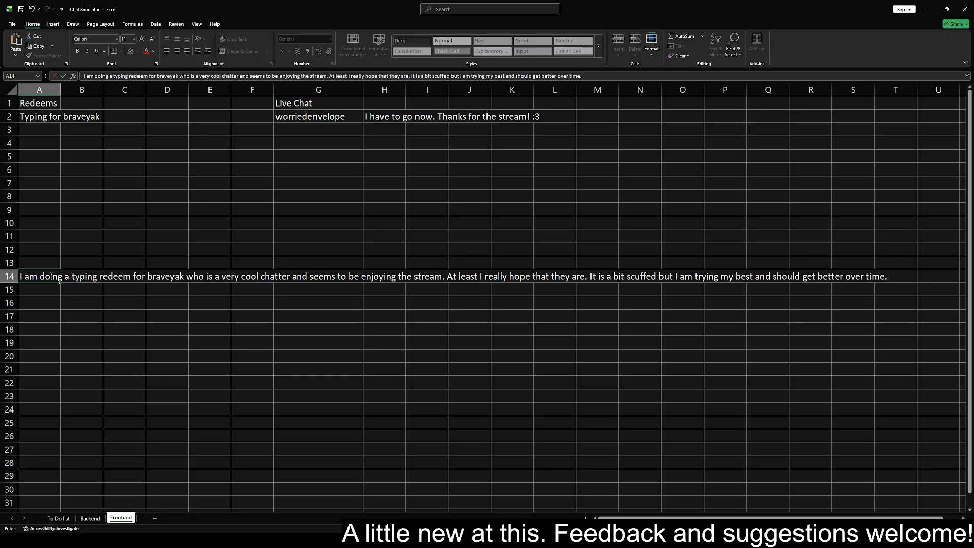
Continue A14 with "Hopefully the sound for the typing redeem is adequet because I know the spelling of the words almost certianly is not."
text( Hopefulyy)
key(BackSpace)
text(ly the sound for the typing redeem is adequet)
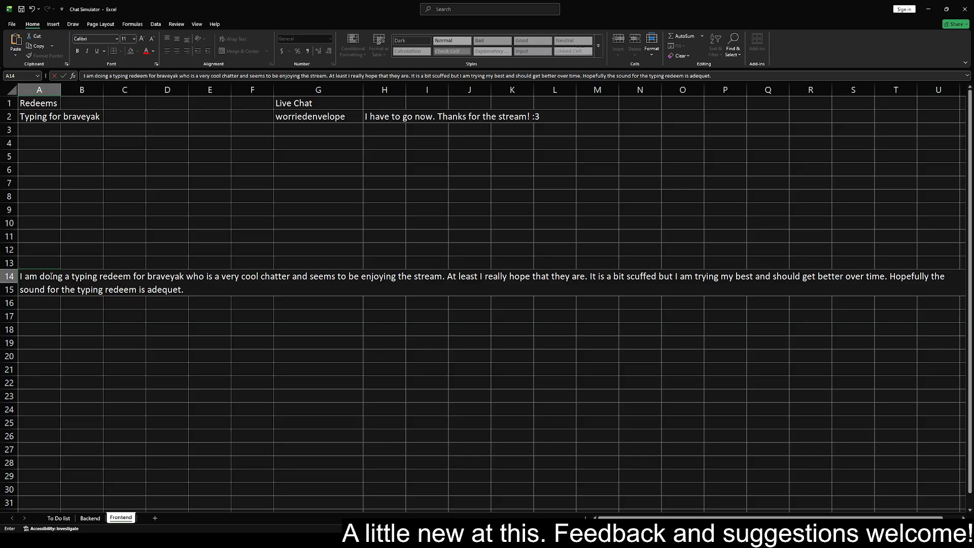
text( e)
key(BackSpace)
text(because I know the spelling of the words ar)
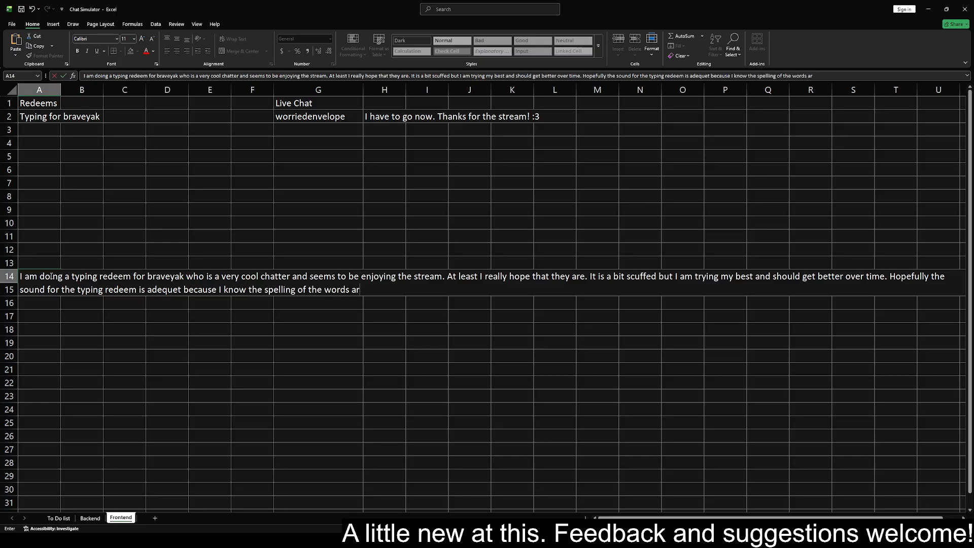
key(BackSpace)
text(lmost certianly is not.)
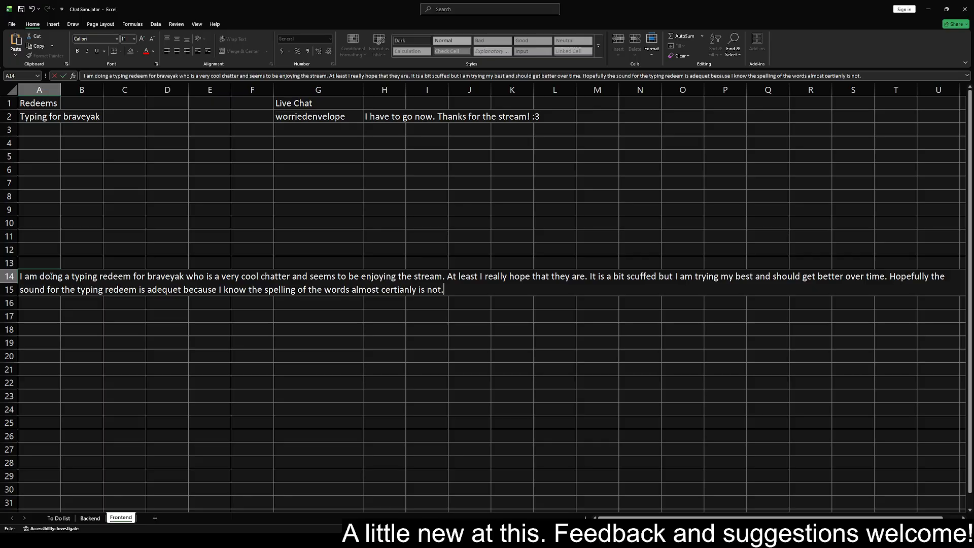
End the A14 text with "Well that's the typing redeem for" followed by an empty pair of quotation marks, and commit the cell
text( Well that's the typing re)
key(BackSpace)
key(BackSpace)
key(BackSpace)
text(redeem for )
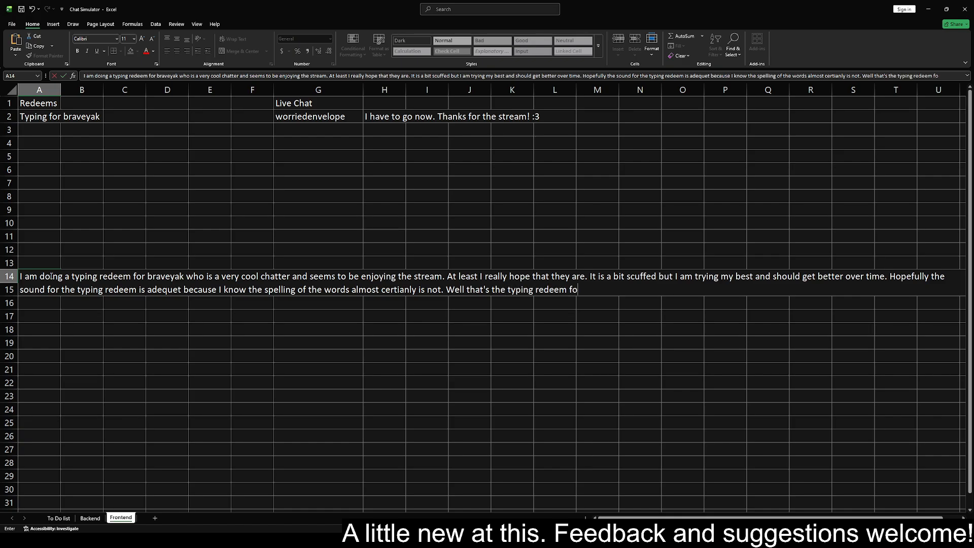
text("")
key(ctrl+Return)
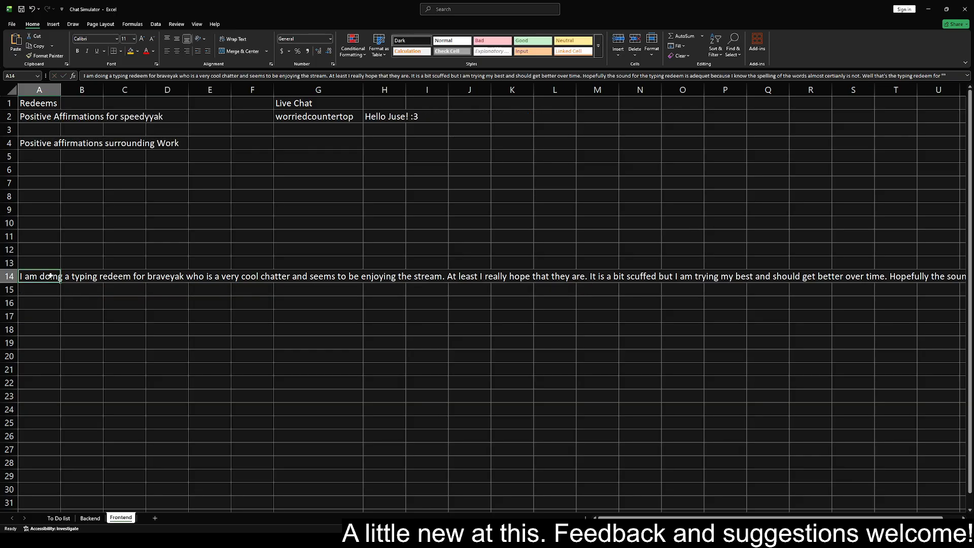
Complete the text in A14 with "braveyak" inside the quotation marks, followed by ". I hope you enjoyed =D"
key(F2)
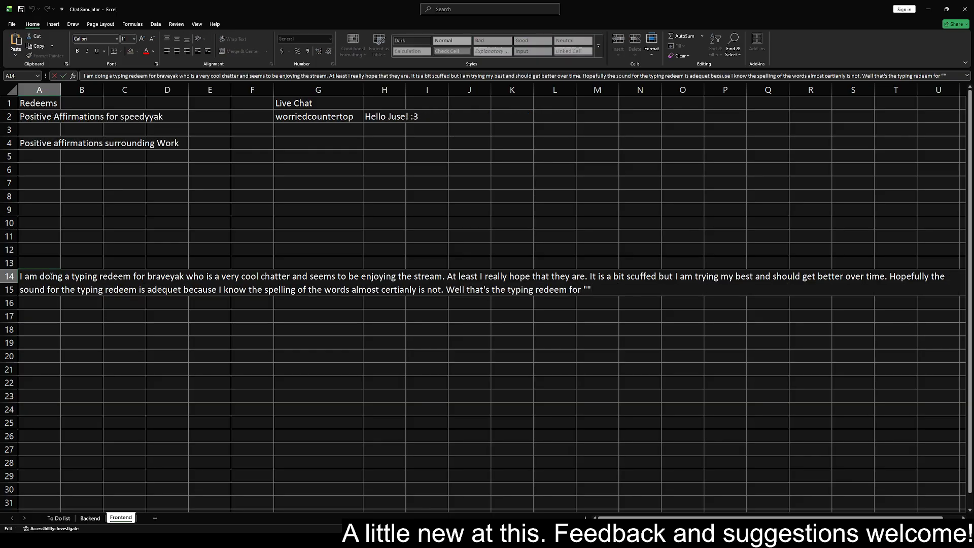
key(ctrl+Return)
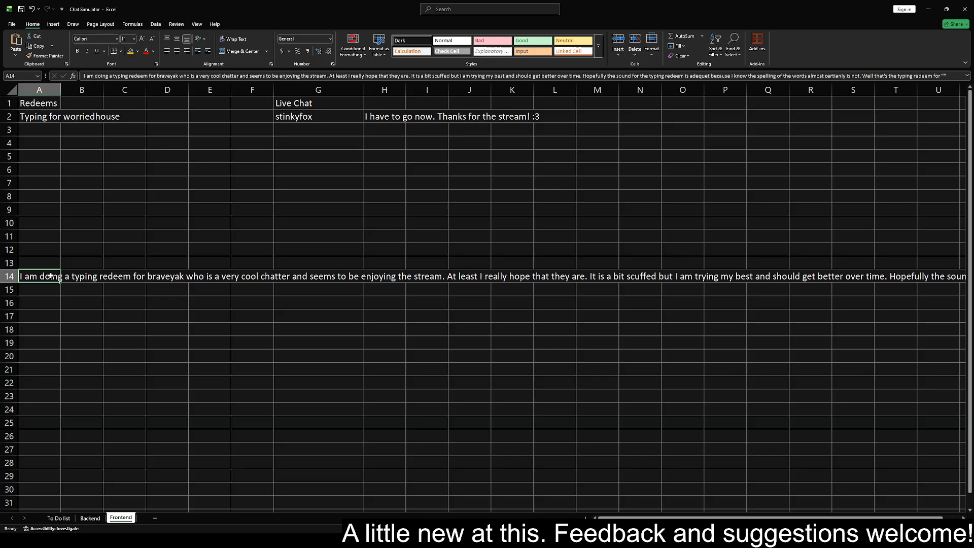
key(F2)
text(br)
key(BackSpace)
key(BackSpace)
text(bravet)
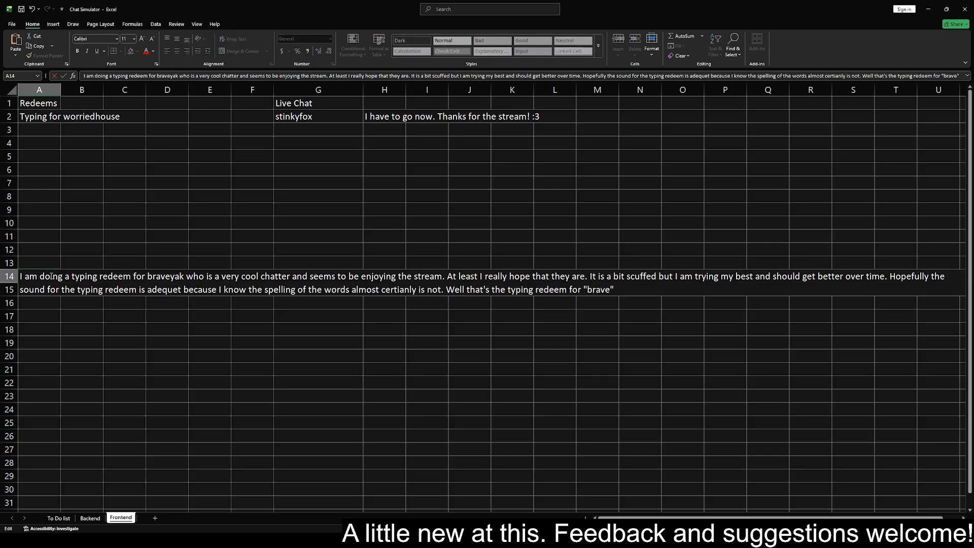
key(BackSpace)
text(y)
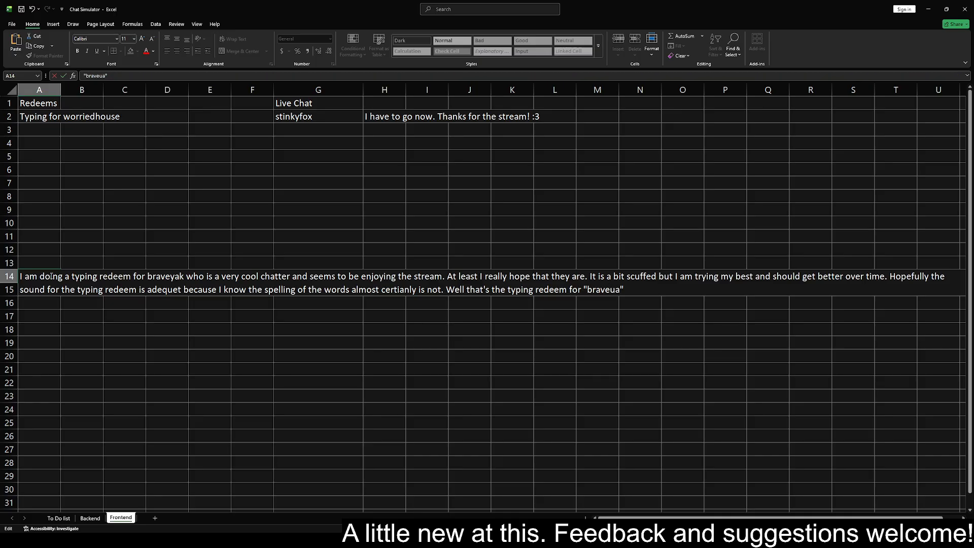
key(BackSpace)
text(yak". I hope you enjoy)
key(BackSpace)
text(ied)
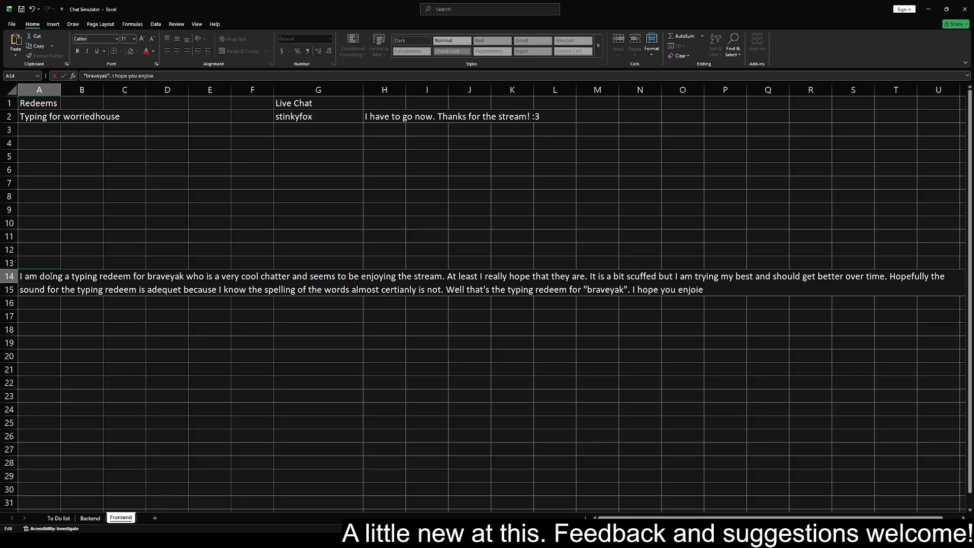
key(BackSpace)
key(BackSpace)
key(BackSpace)
text(yed =D)
key(Return)
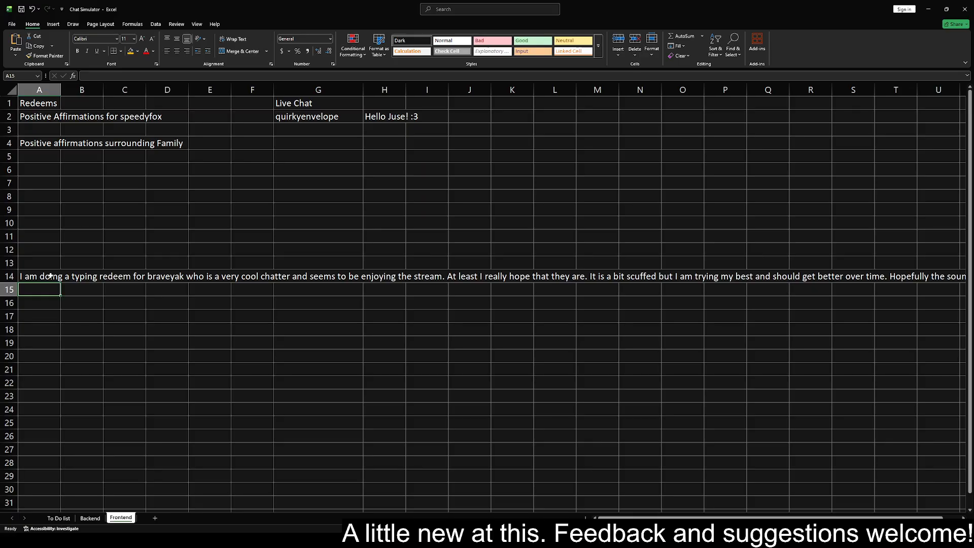
Clear the finished typing redeem text from A14 and return to the redeem cells near the top of column A
click(51, 276)
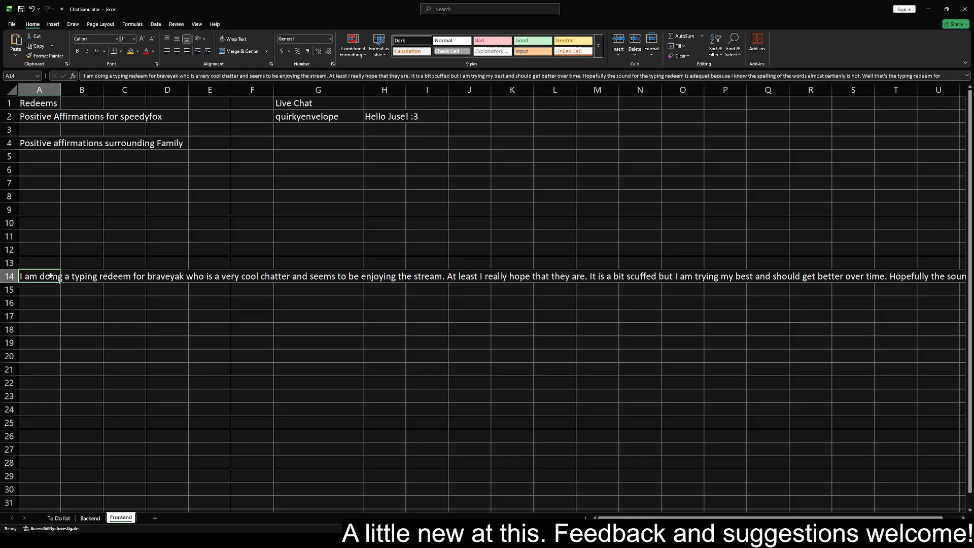
key(BackSpace)
key(Up)
key(Up)
key(Up)
key(Up)
key(Up)
key(Up)
key(Up)
key(Up)
key(Up)
key(Up)
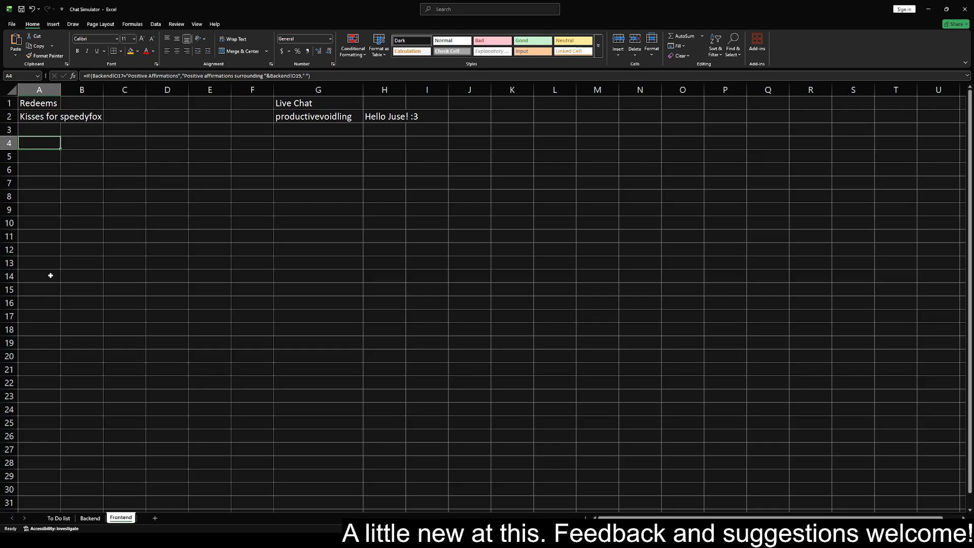
Review the redeem formulas in Frontend A3 and A4, the Backend lists and the open items on the To Do list sheet
key(Down)
key(Down)
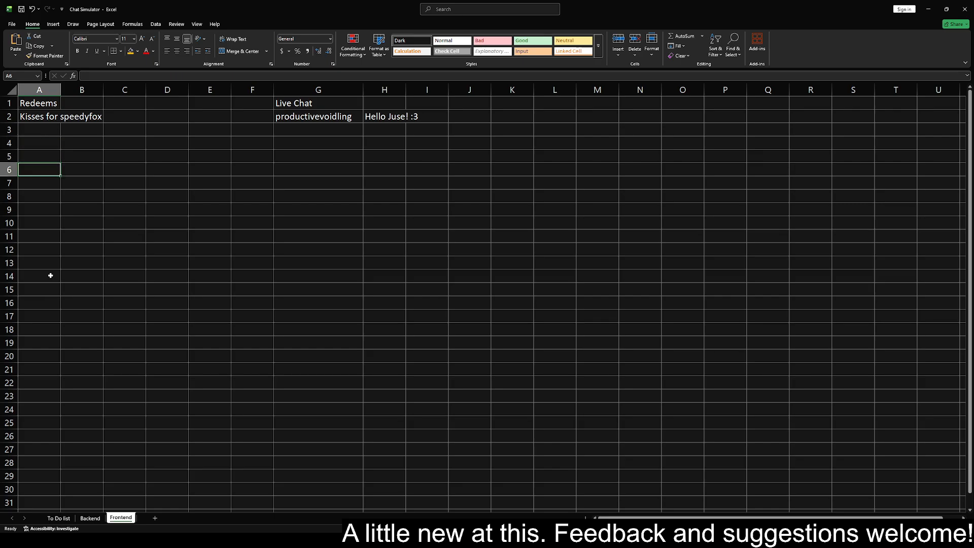
click(42, 139)
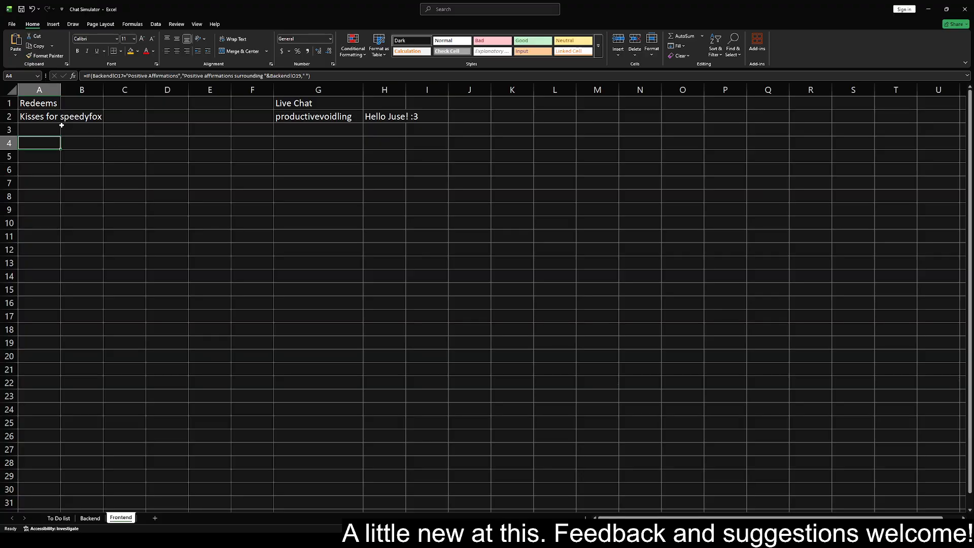
click(52, 129)
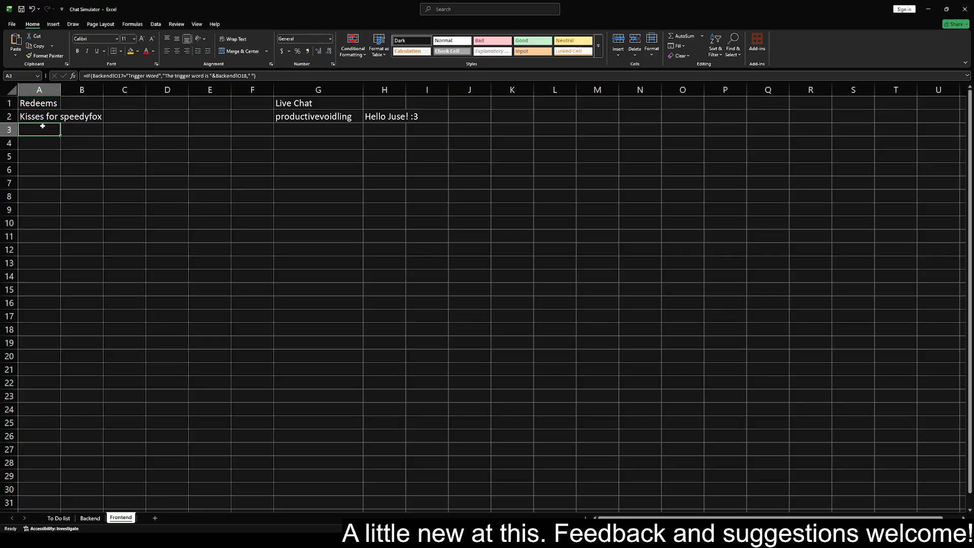
click(39, 152)
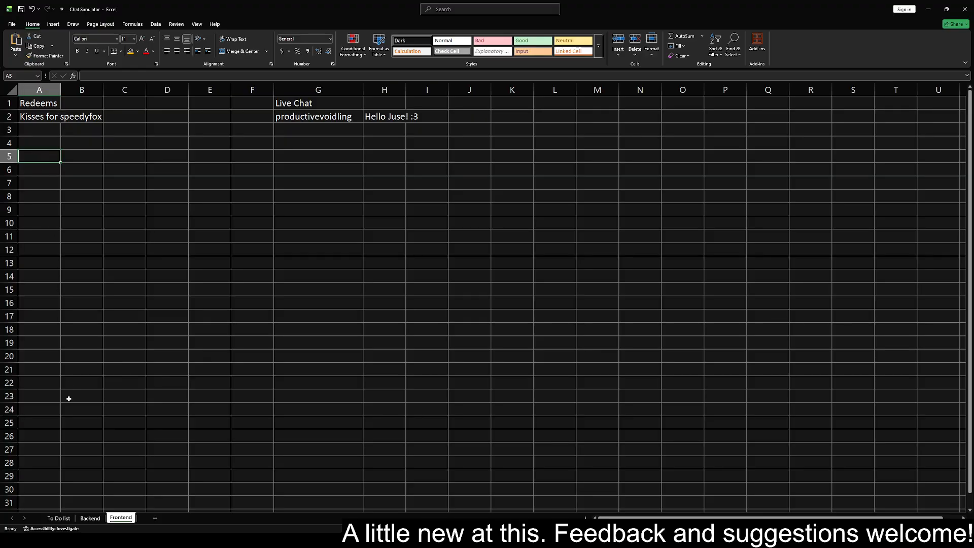
click(91, 518)
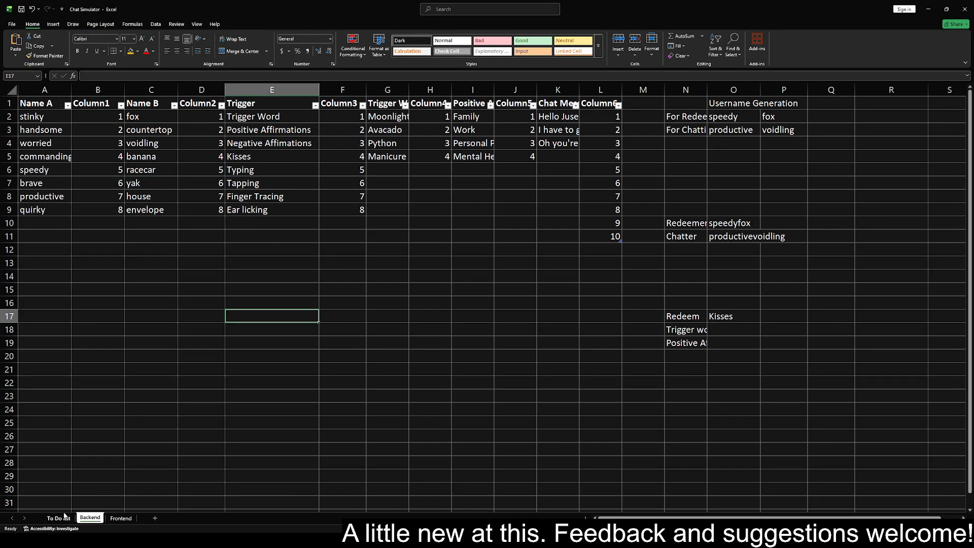
click(64, 516)
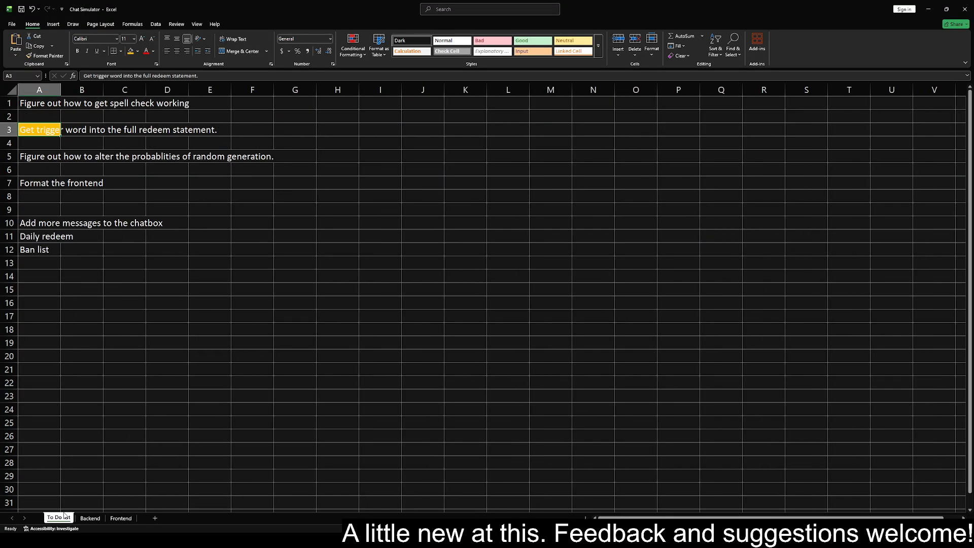
click(44, 201)
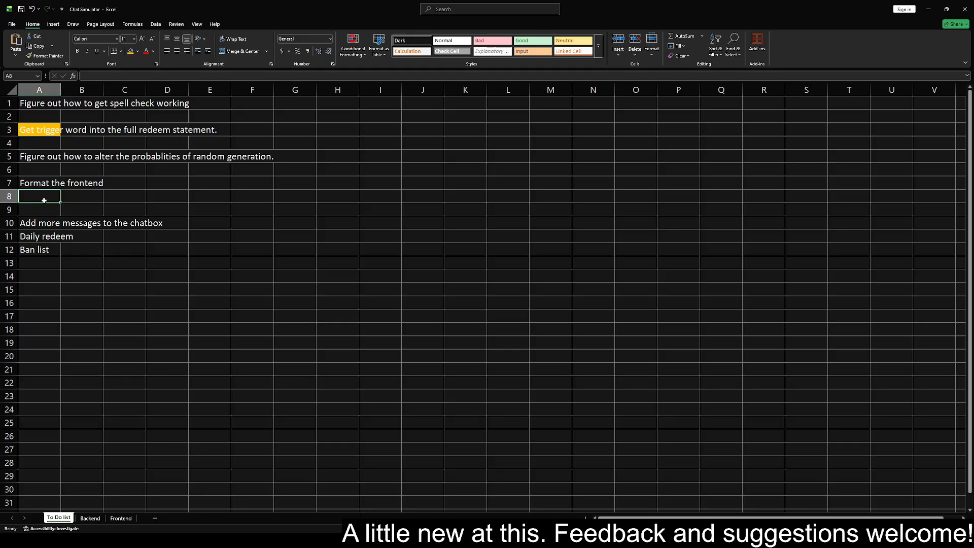
click(121, 519)
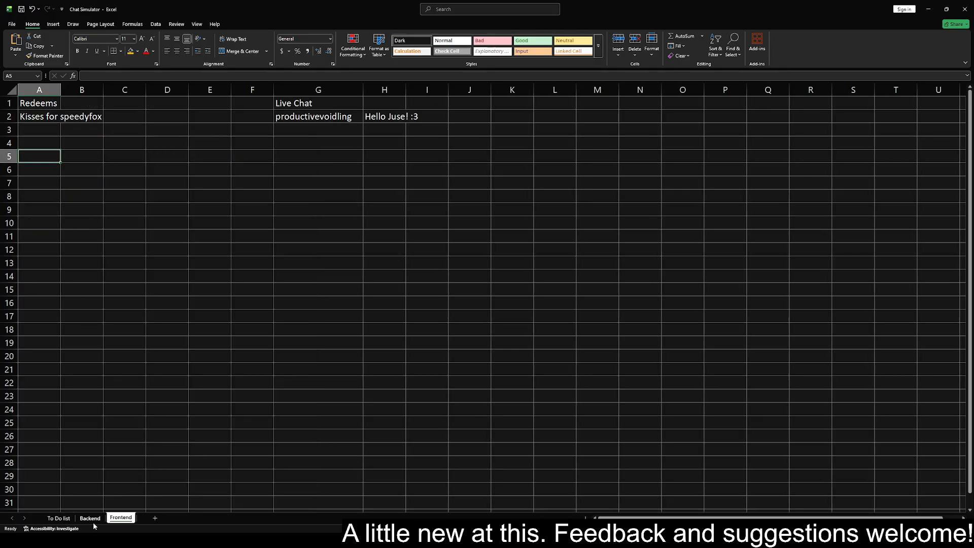
click(87, 519)
click(109, 520)
click(52, 522)
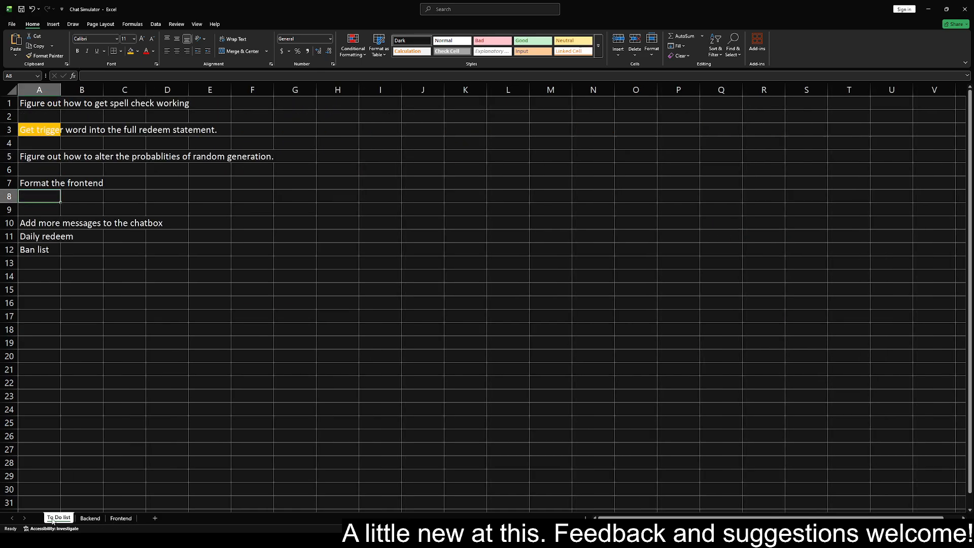
click(113, 518)
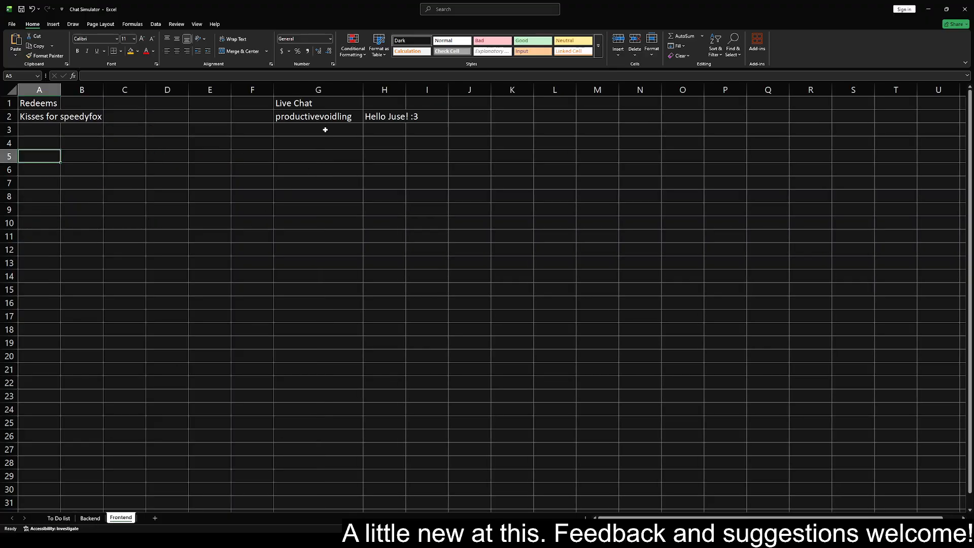
Insert a blank row above the "Daily redeem" item on the To Do list sheet
click(49, 520)
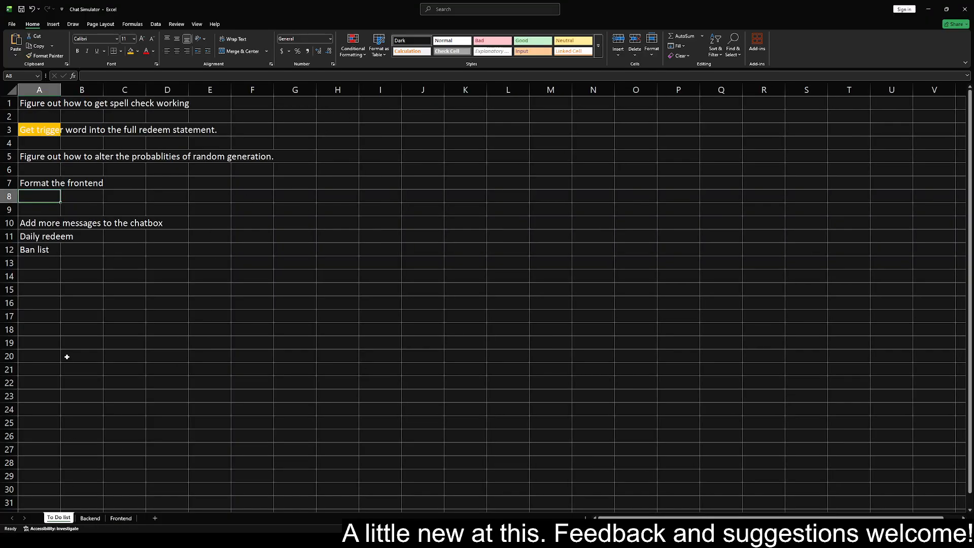
double_click(43, 197)
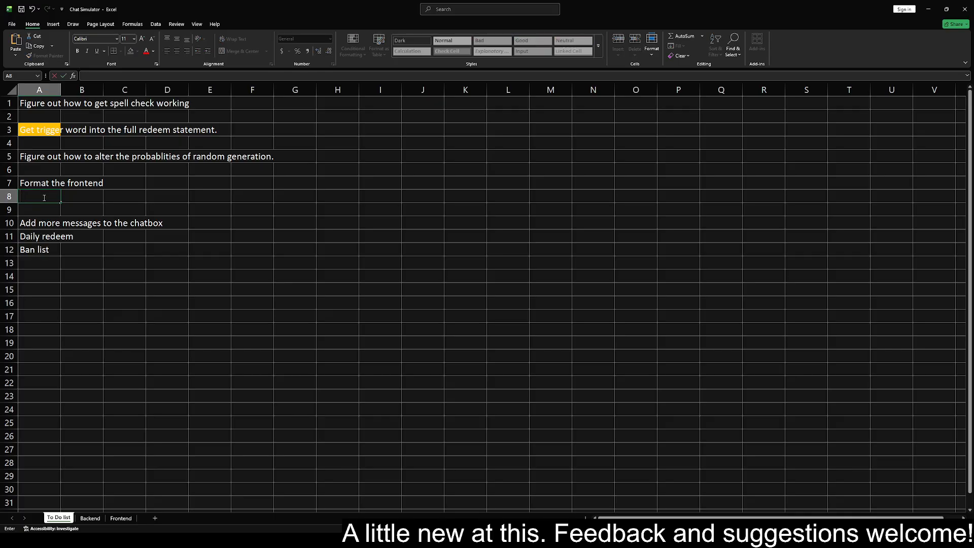
key(Down)
key(Down)
key(Down)
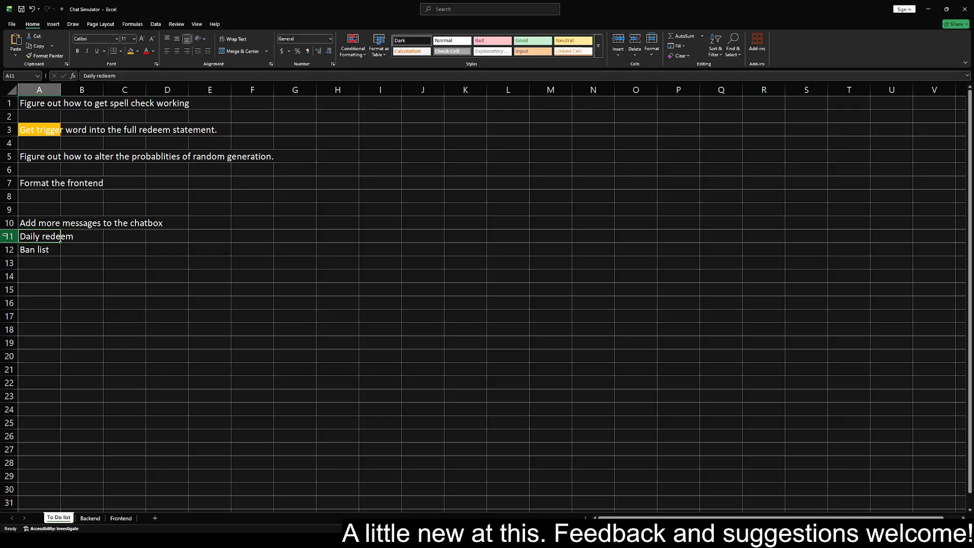
click(6, 236)
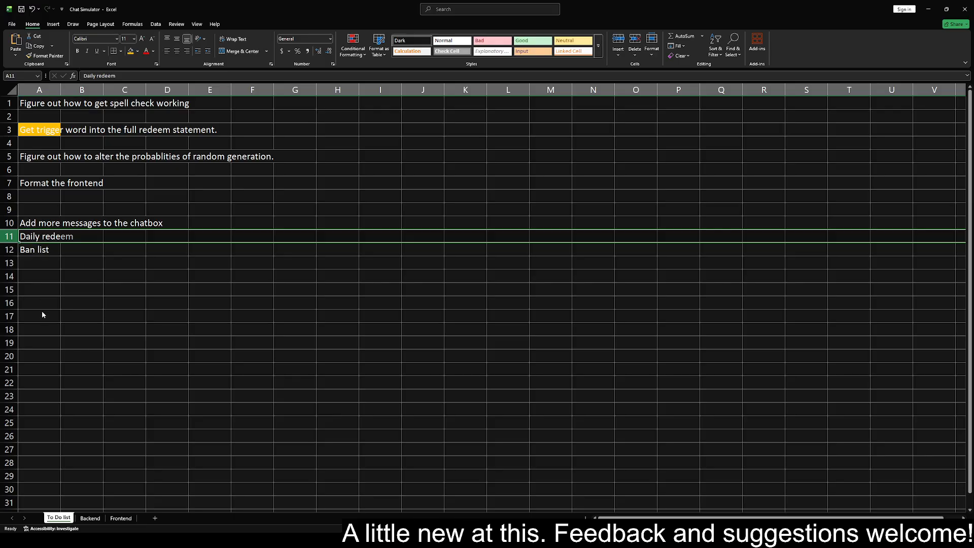
key(ctrl+shift+plus)
Add "Keep a chatbox history?" to the To Do list in the new blank row, cell A11
click(37, 238)
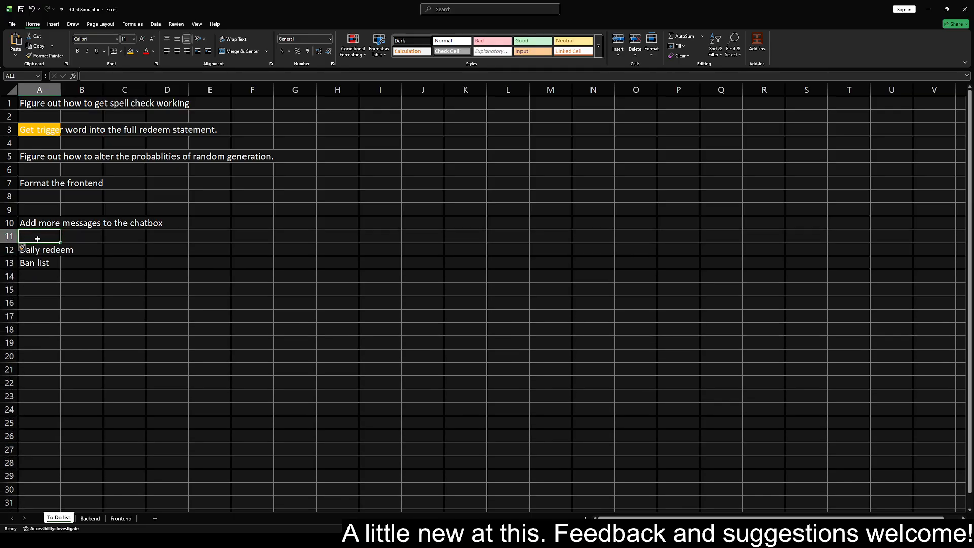
text(Keep a)
text(cha)
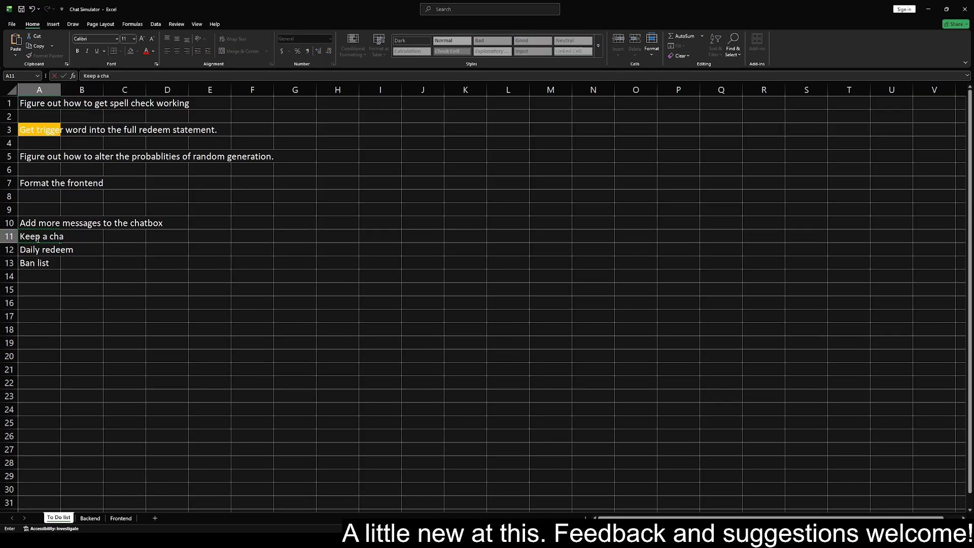
text(tbox history?)
key(Return)
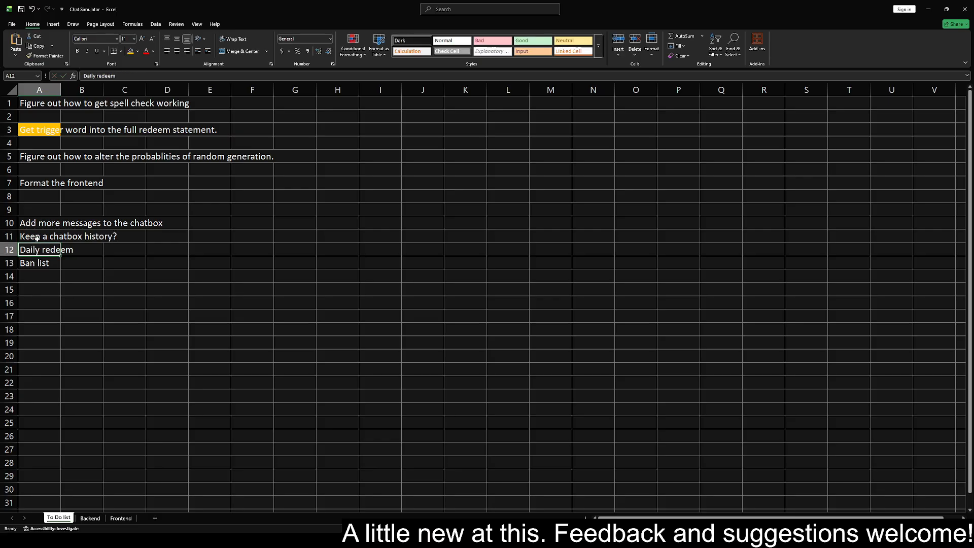
Examine the live chat formula in Frontend H2 and the Backend chat message and name lists that feed it
click(120, 518)
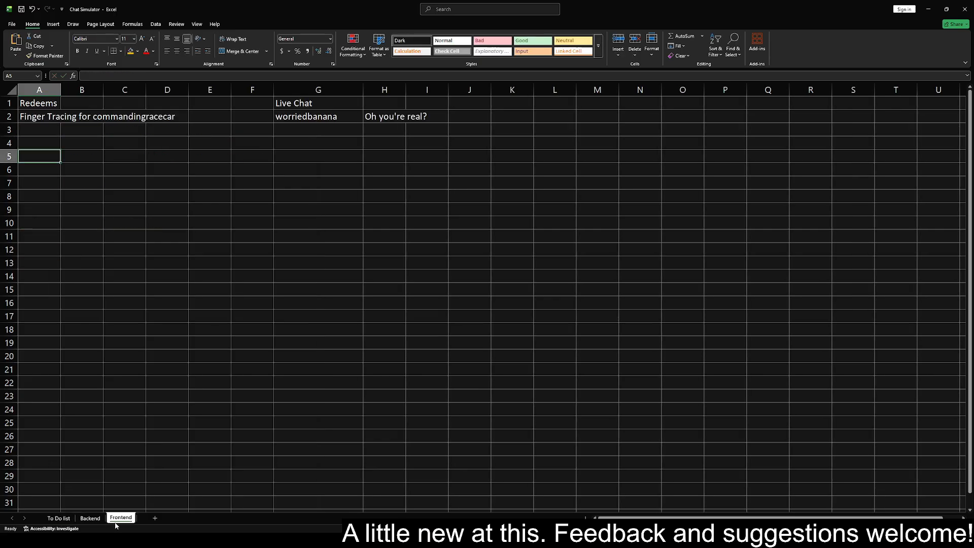
click(396, 120)
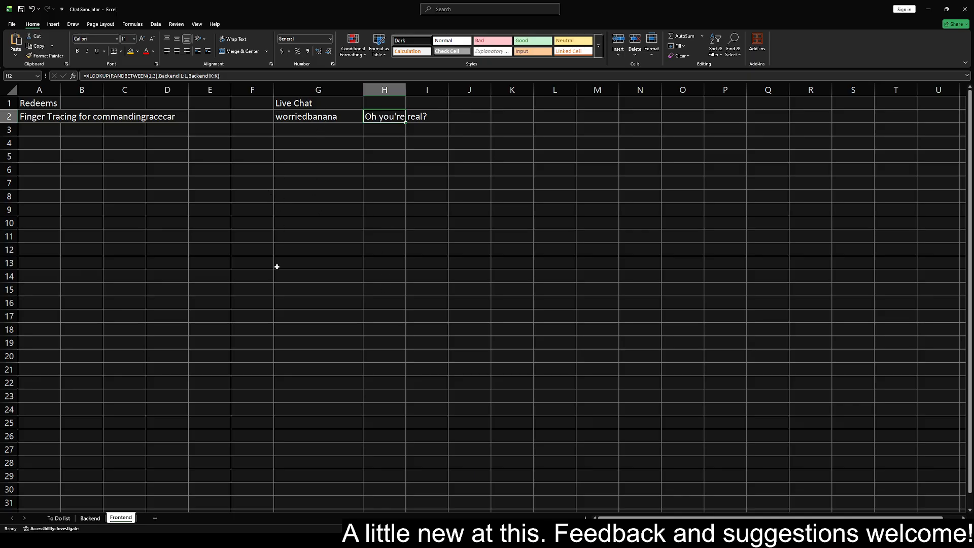
click(90, 518)
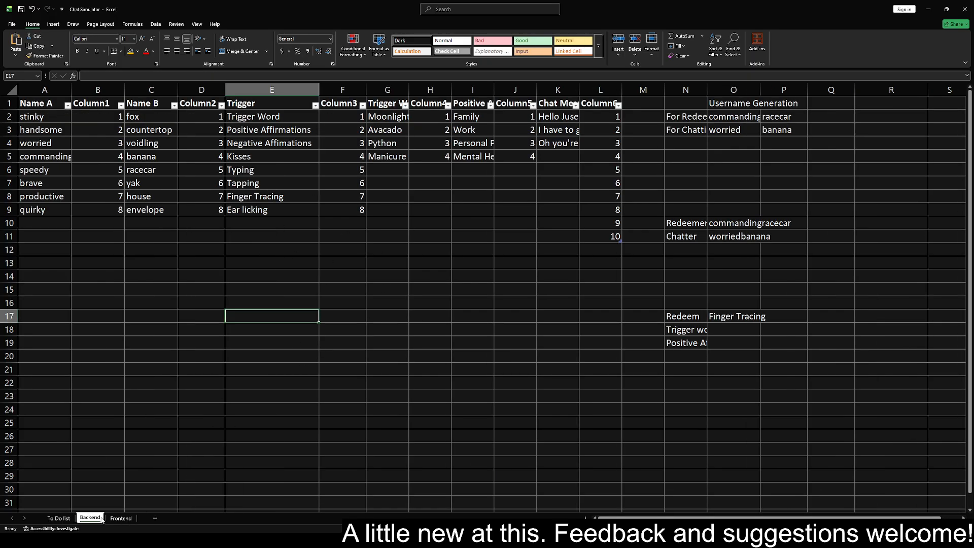
drag(566, 116, 560, 145)
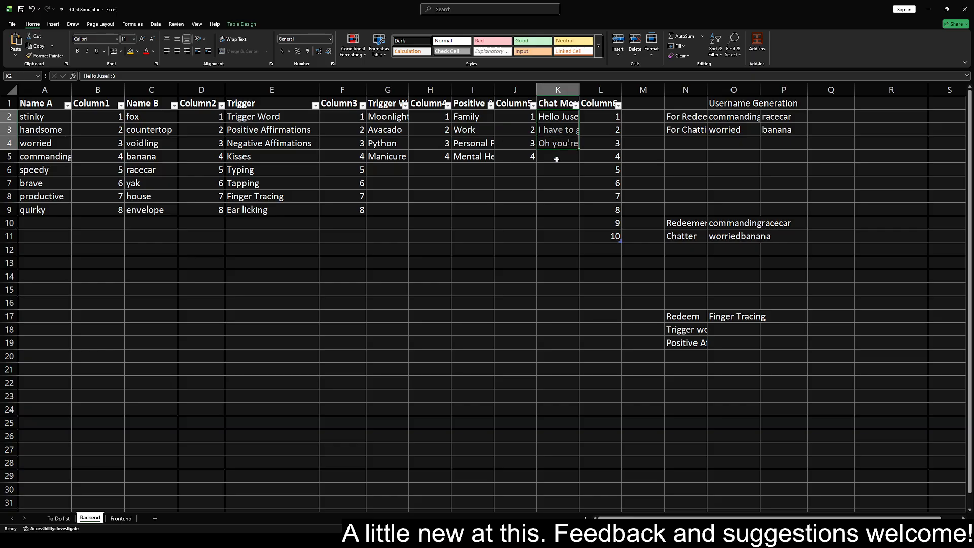
click(559, 157)
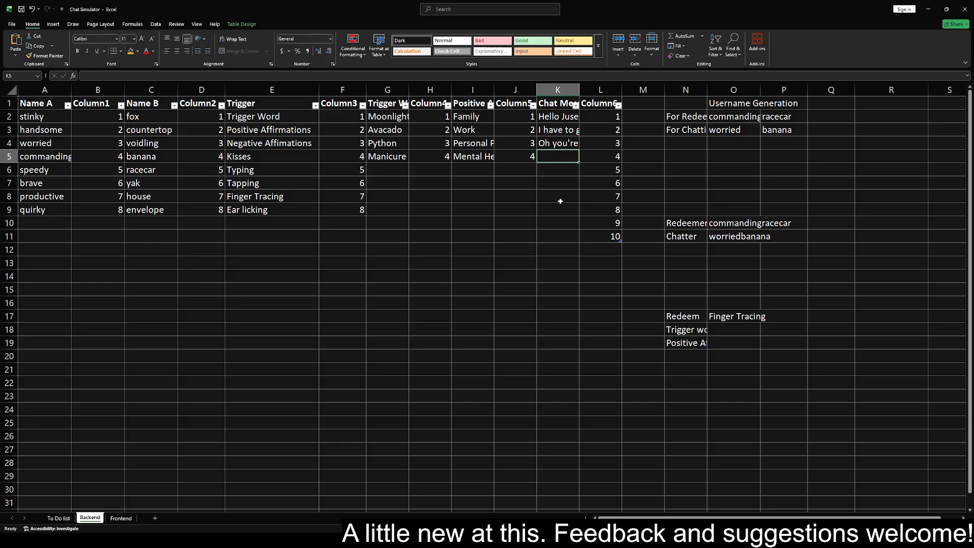
click(119, 518)
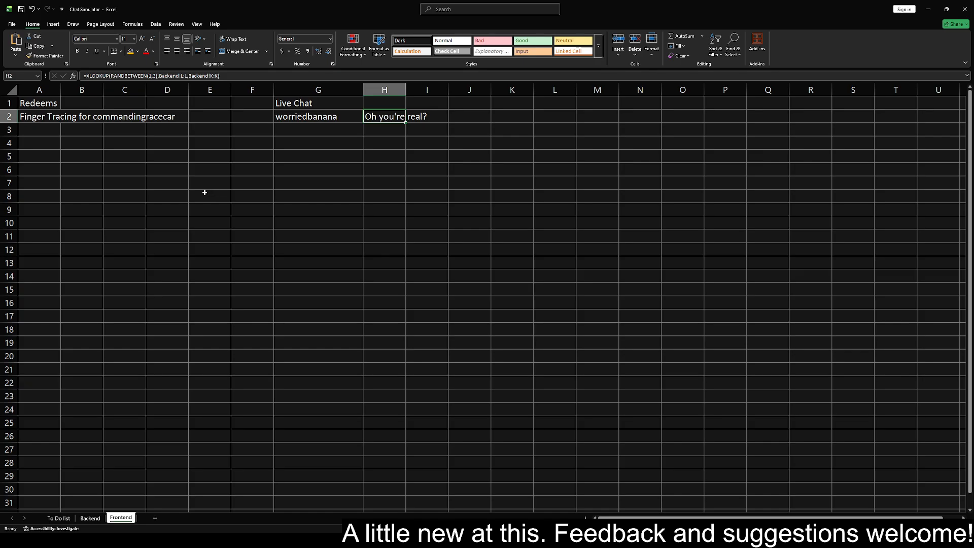
click(65, 518)
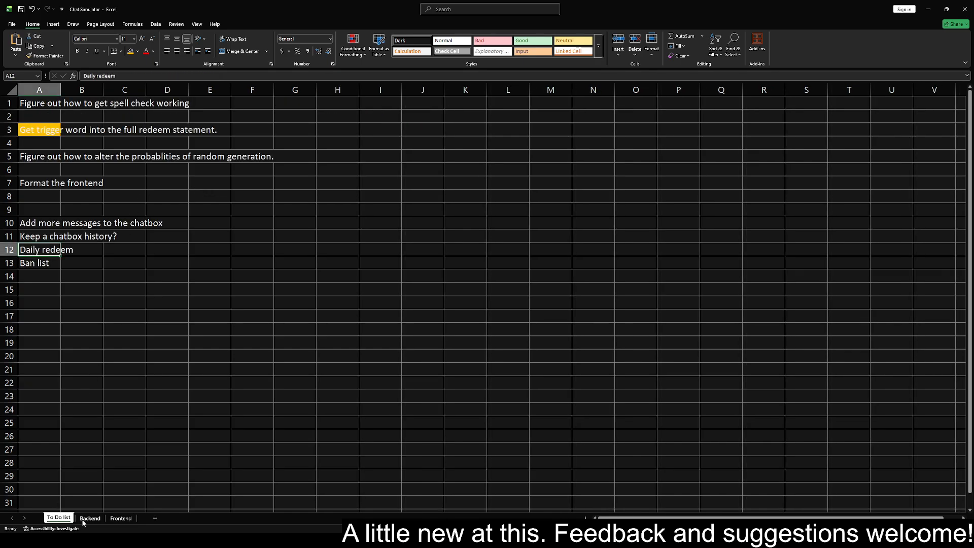
click(83, 518)
drag(56, 120, 164, 210)
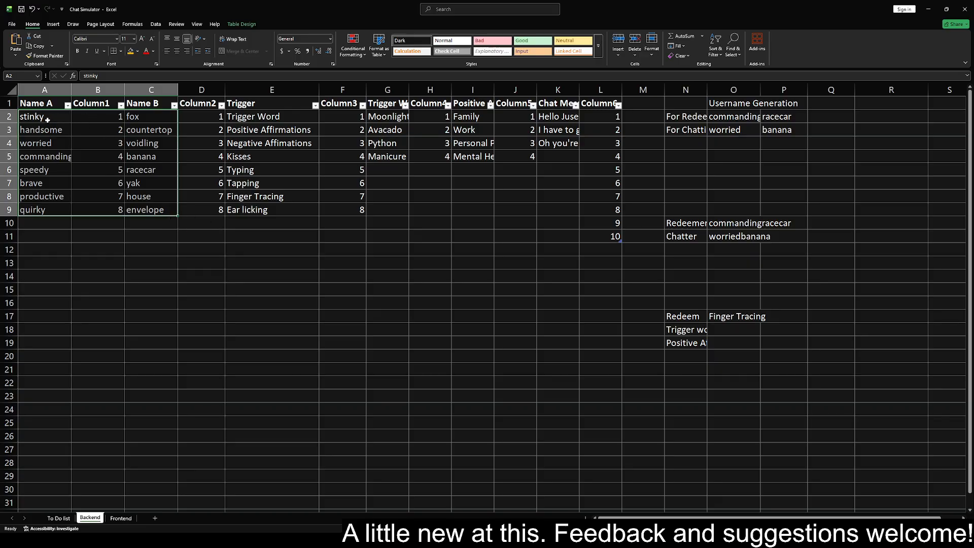
drag(60, 120, 202, 212)
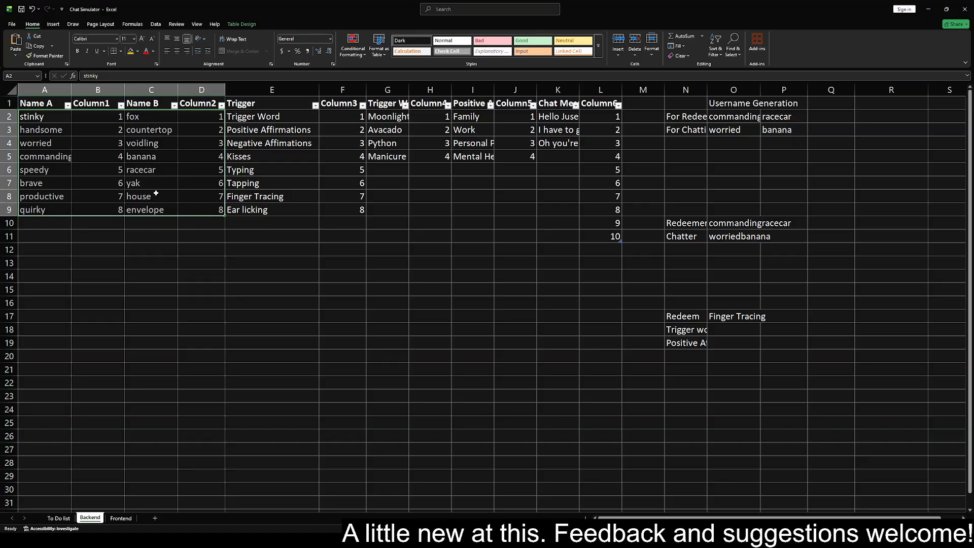
click(525, 296)
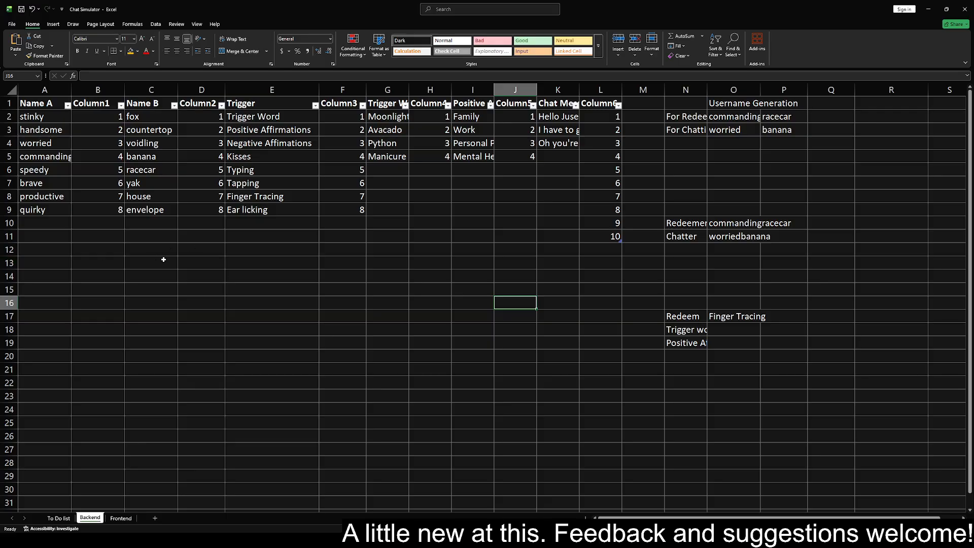
Review the redeem and live chat output on Frontend against the To Do list and the Backend chat message list
click(122, 519)
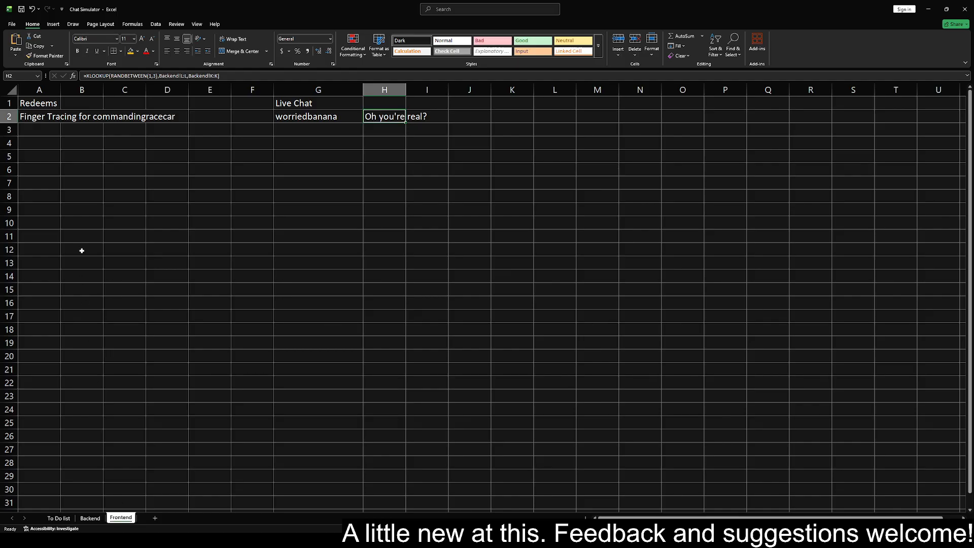
click(167, 157)
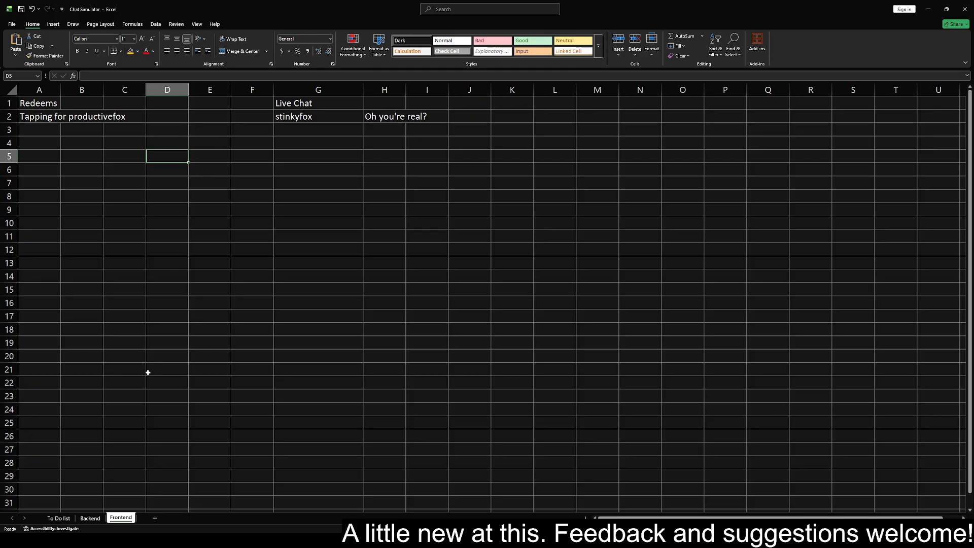
click(58, 518)
click(89, 518)
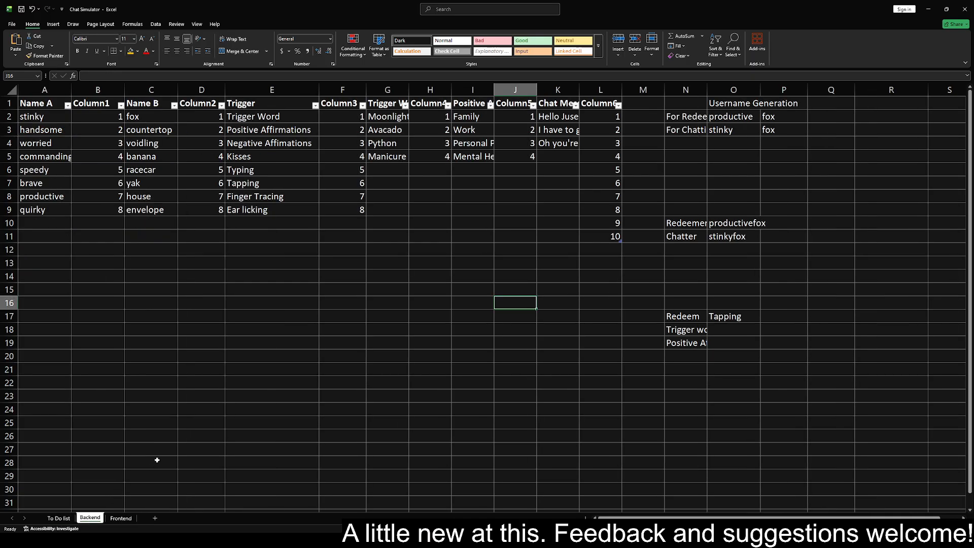
click(121, 519)
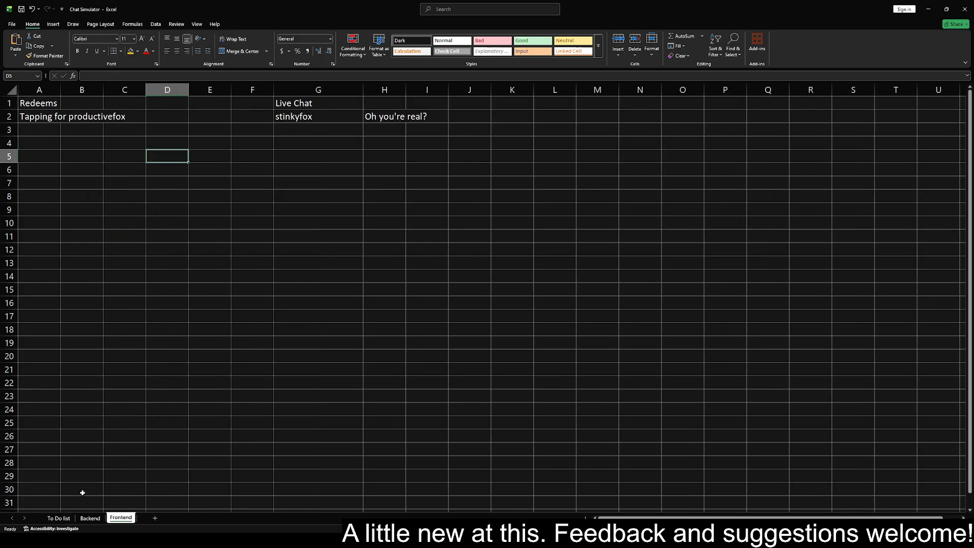
click(59, 518)
click(89, 518)
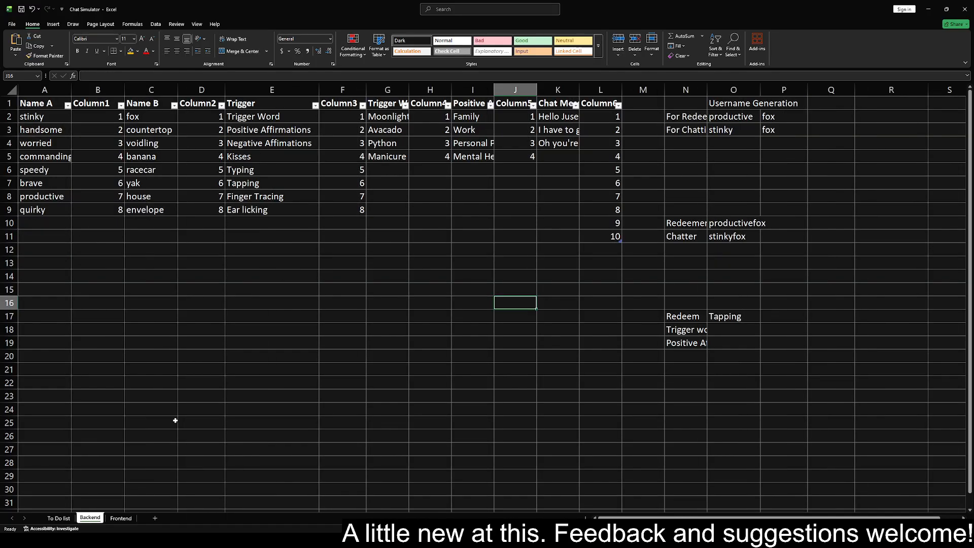
drag(565, 117, 600, 236)
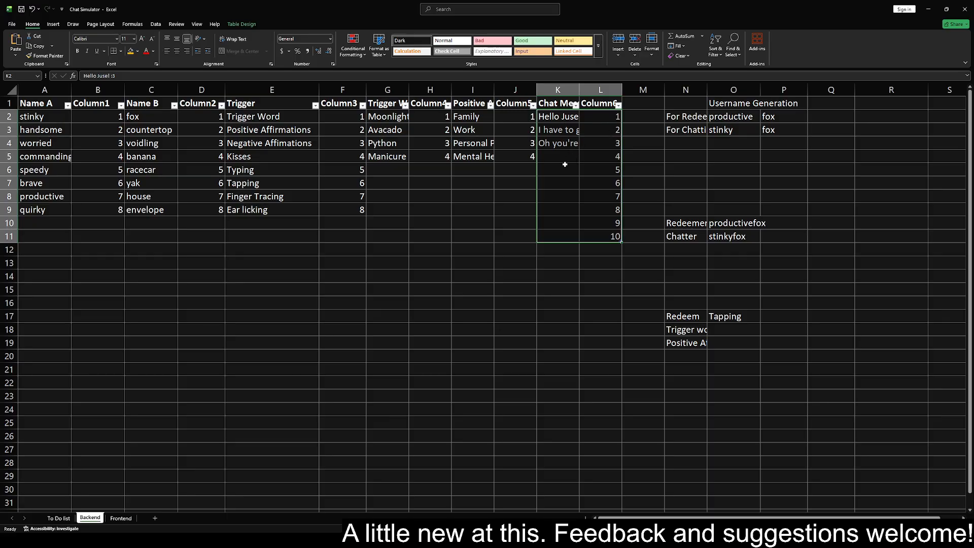
click(567, 204)
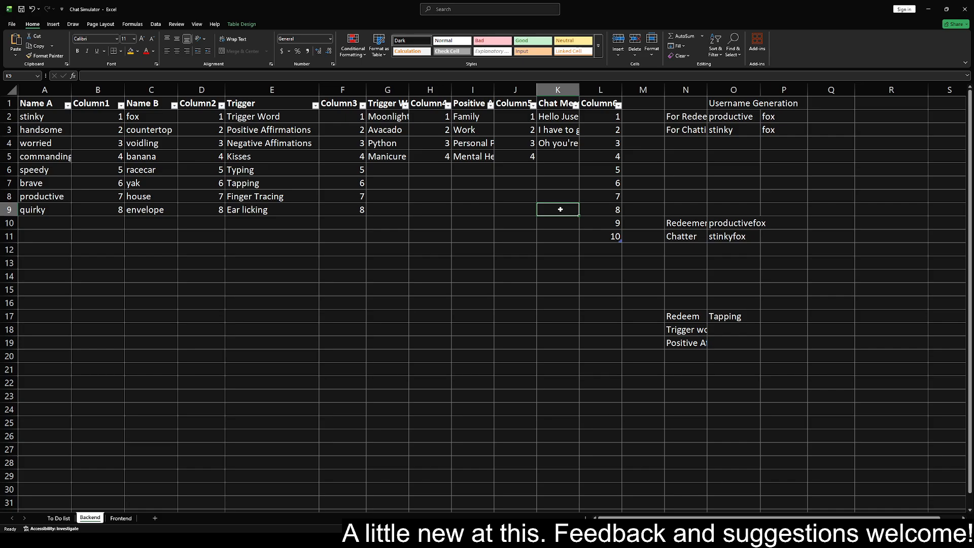
text(******)
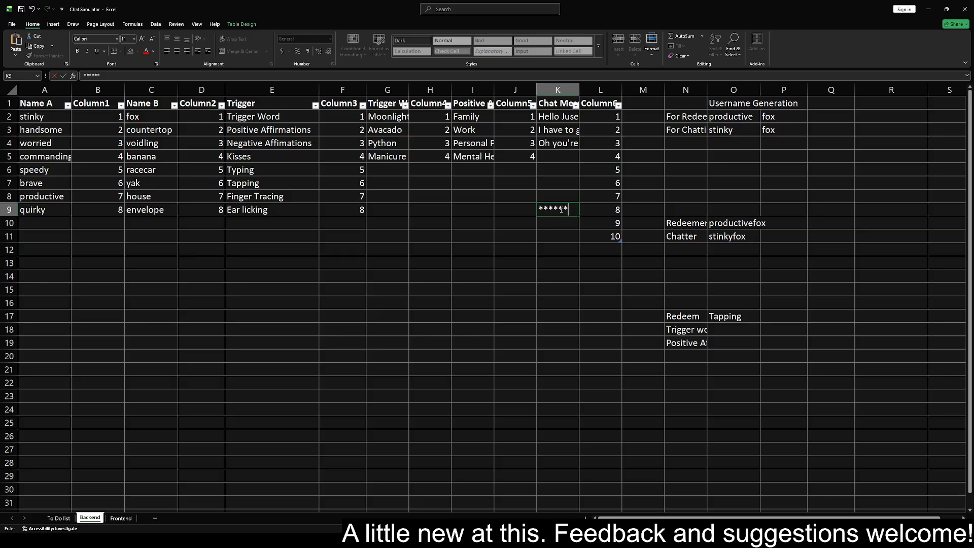
key(BackSpace)
key(BackSpace)
key(BackSpace)
key(BackSpace)
key(BackSpace)
Examine the Backend username formulas in O11, O2:P3 and the name lists feeding them, and check the Frontend output
click(731, 238)
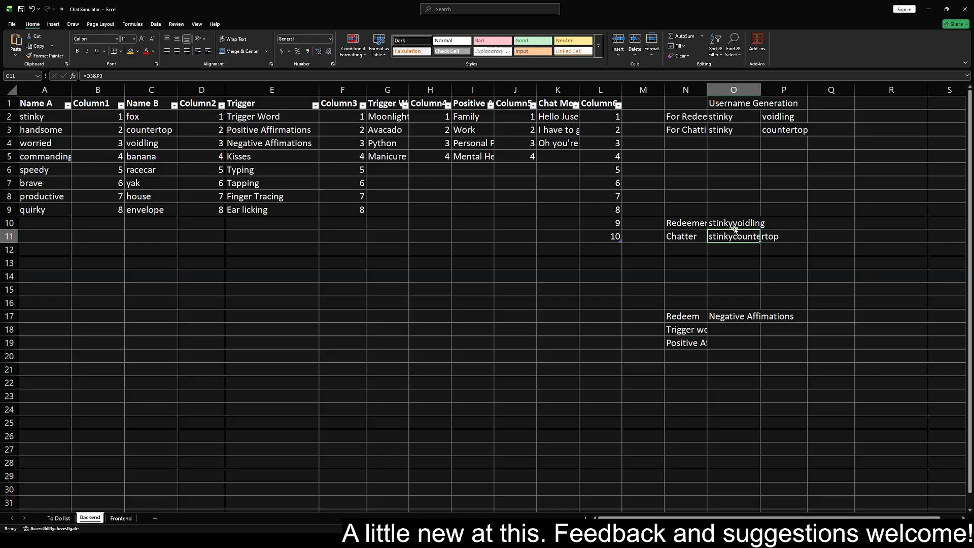
drag(747, 116, 777, 132)
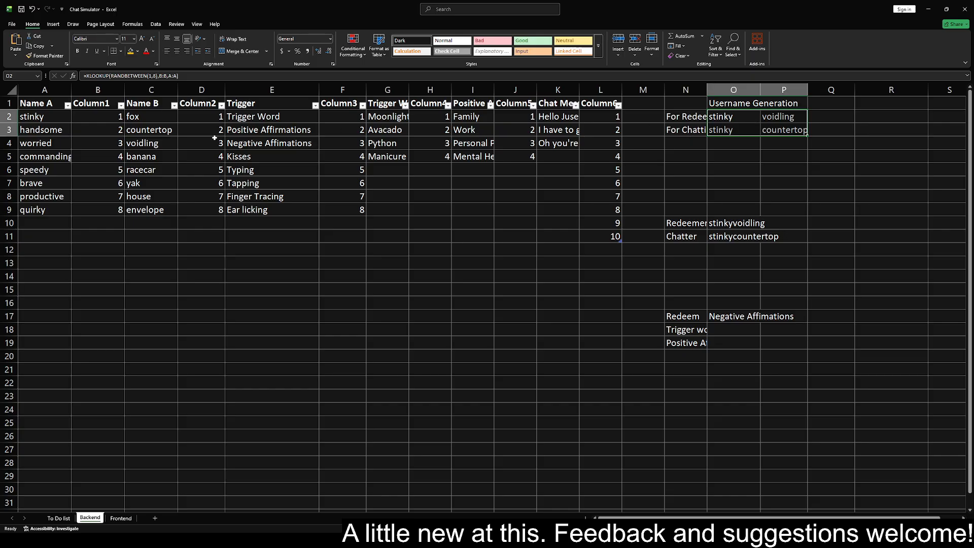
drag(53, 111, 162, 209)
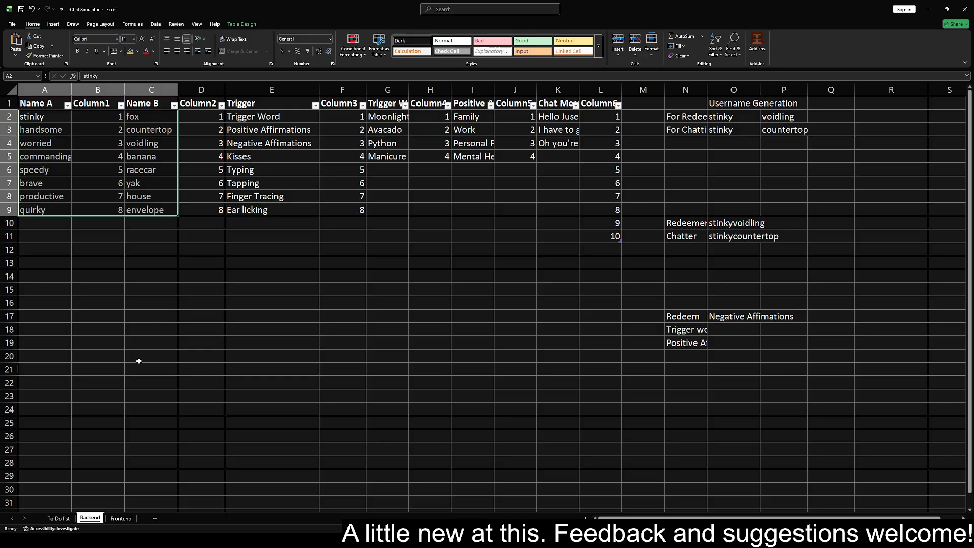
click(740, 130)
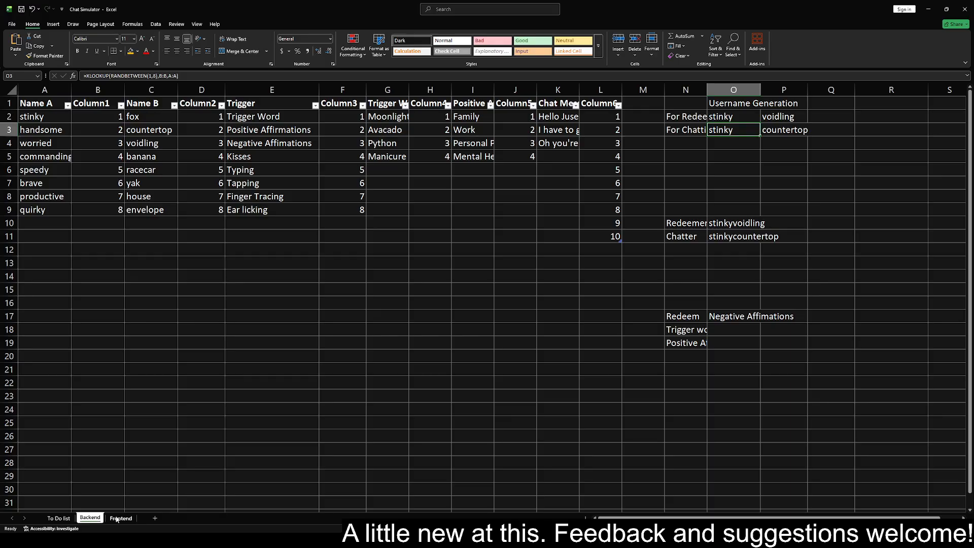
drag(87, 75, 109, 76)
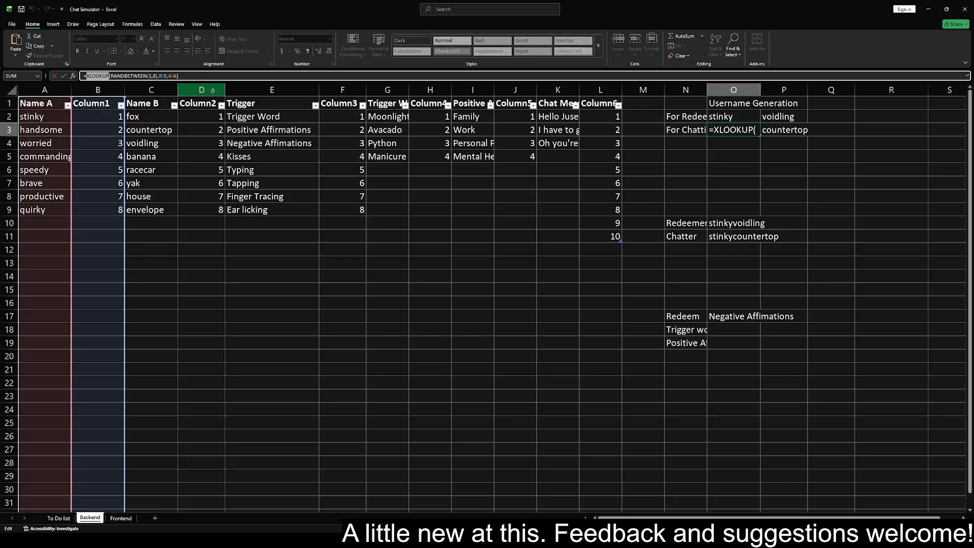
click(233, 384)
key(Escape)
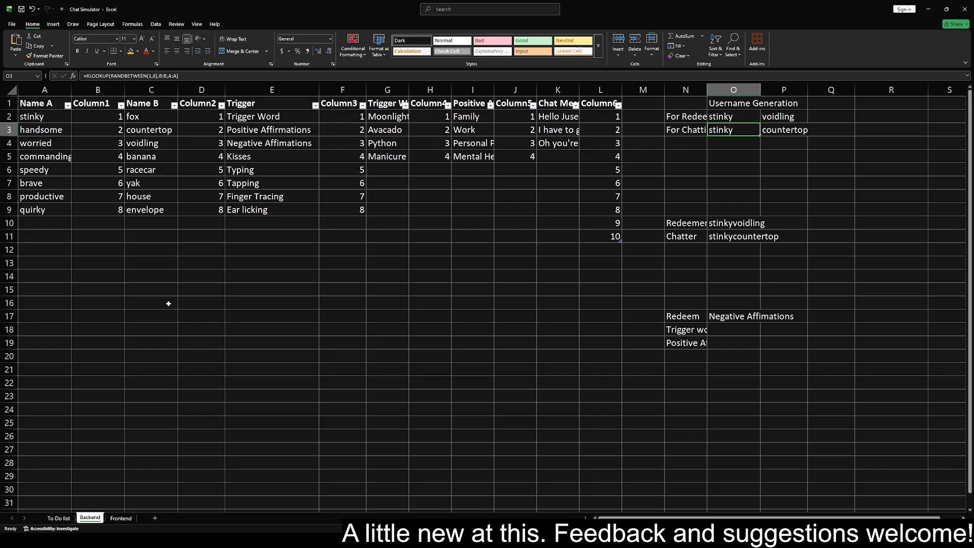
click(120, 518)
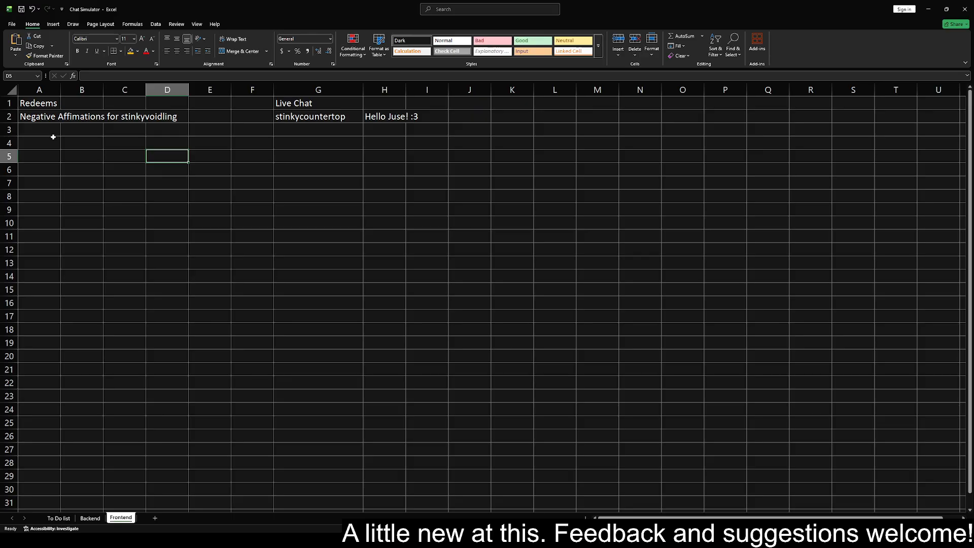
click(65, 151)
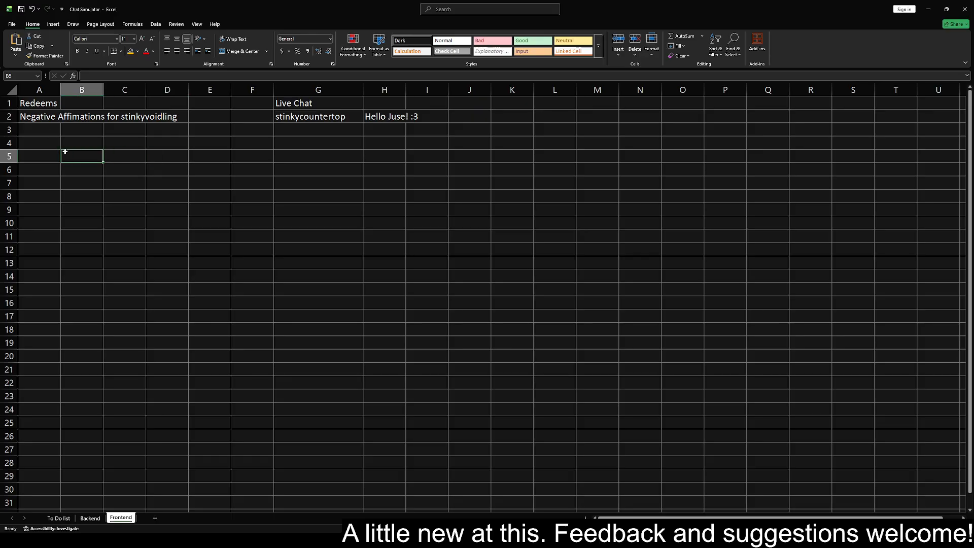
click(85, 518)
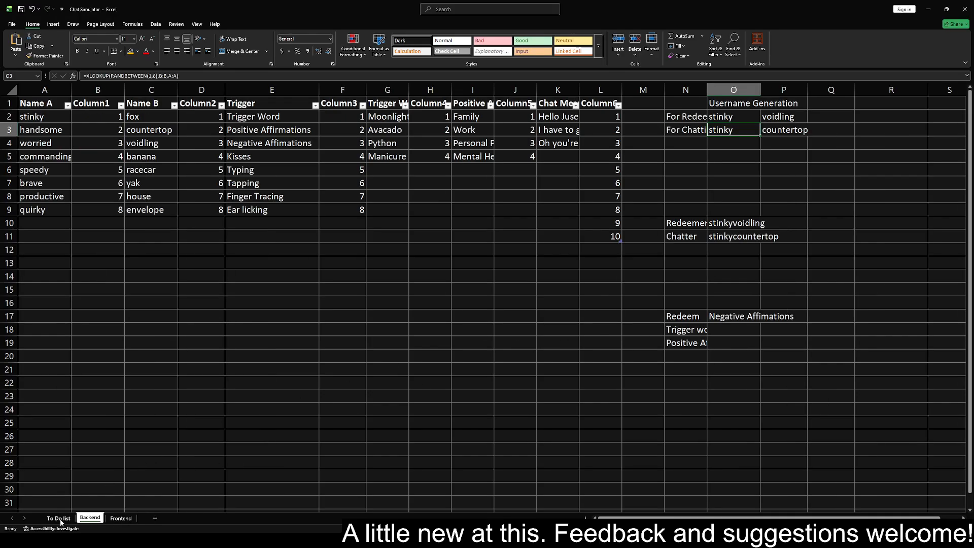
Fill the random generation probabilities item in A5 and the spell check item in A1 with green on the To Do list sheet
click(58, 518)
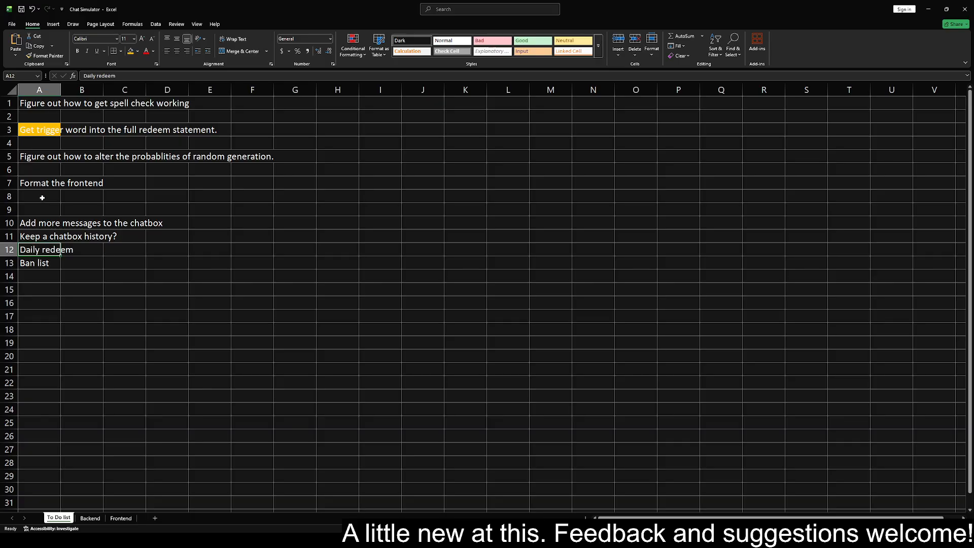
click(43, 156)
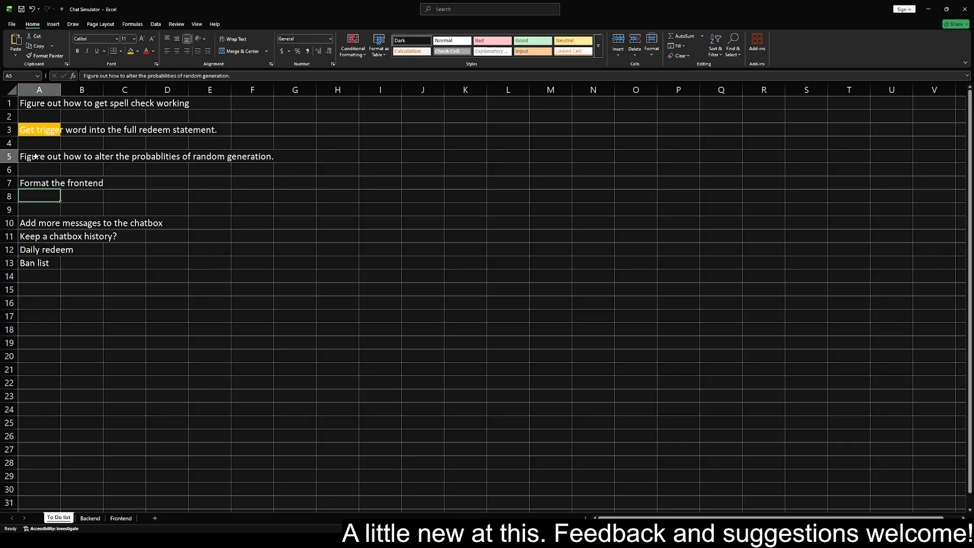
click(141, 53)
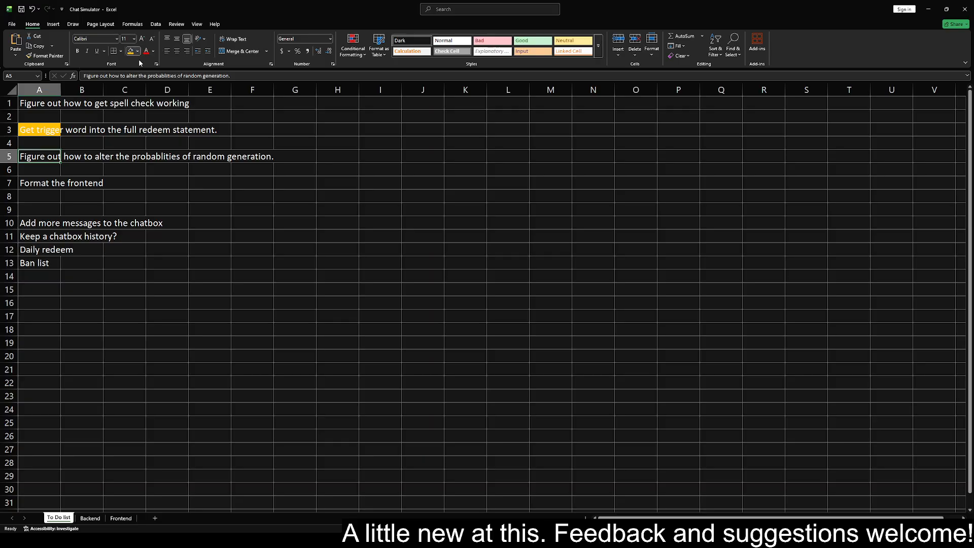
click(187, 154)
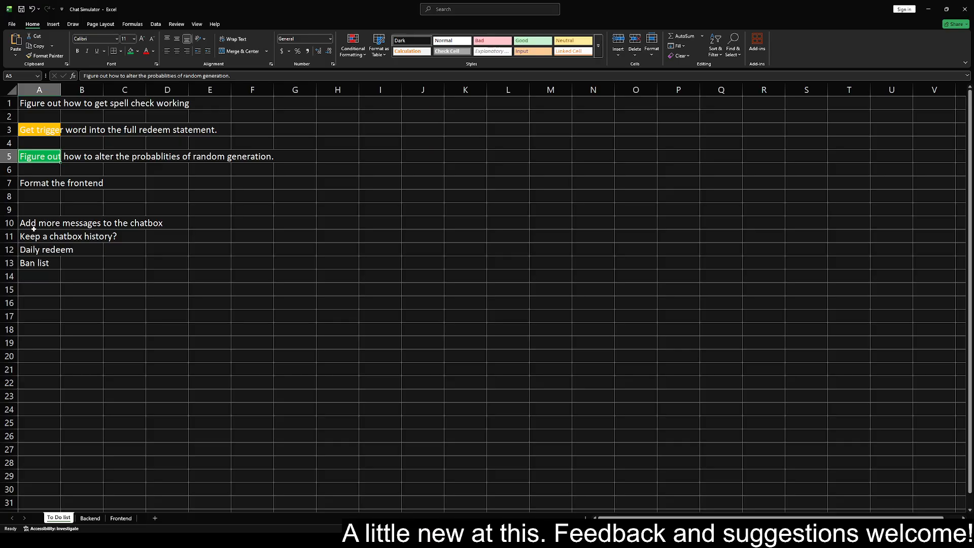
click(59, 104)
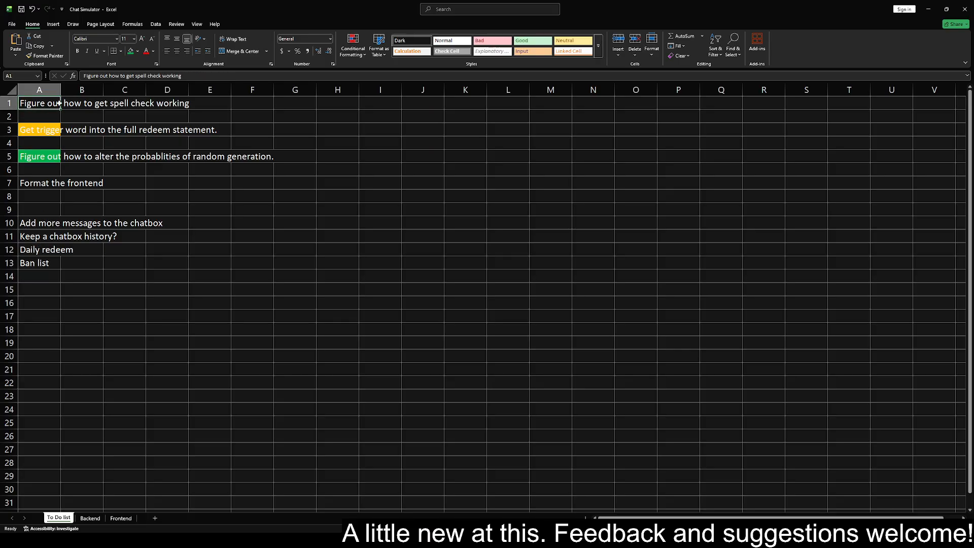
click(131, 51)
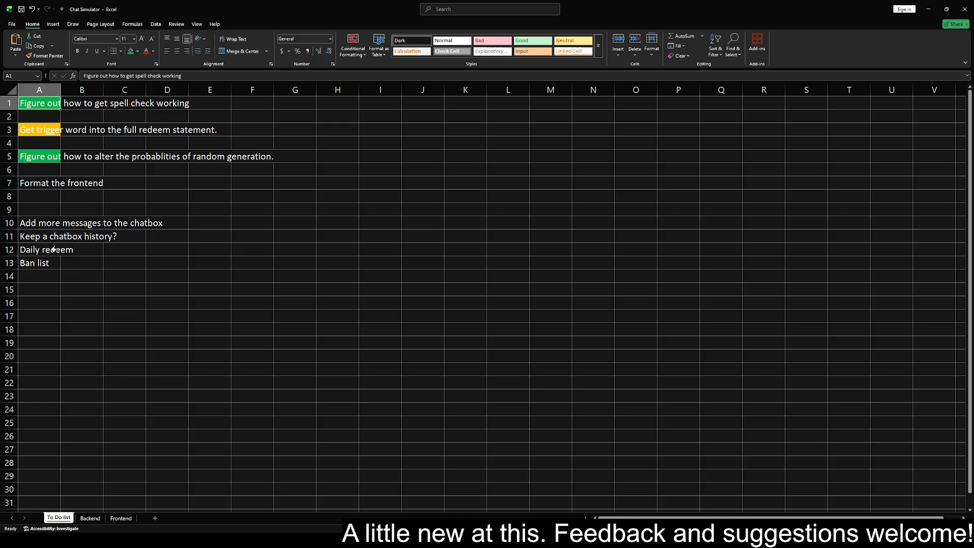
Review the items in A10:A13 of the To Do list and the Name A and Name B lists on Backend
drag(52, 223, 48, 260)
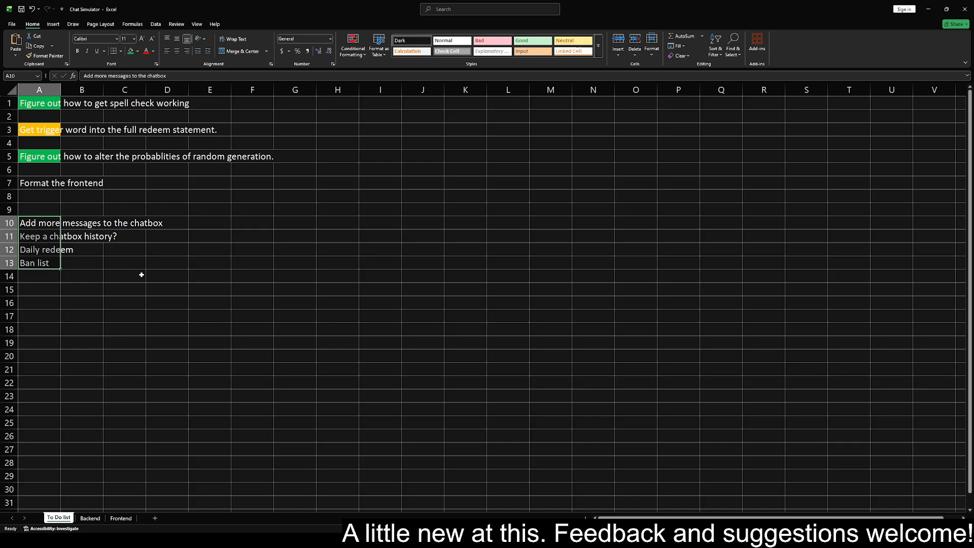
click(170, 277)
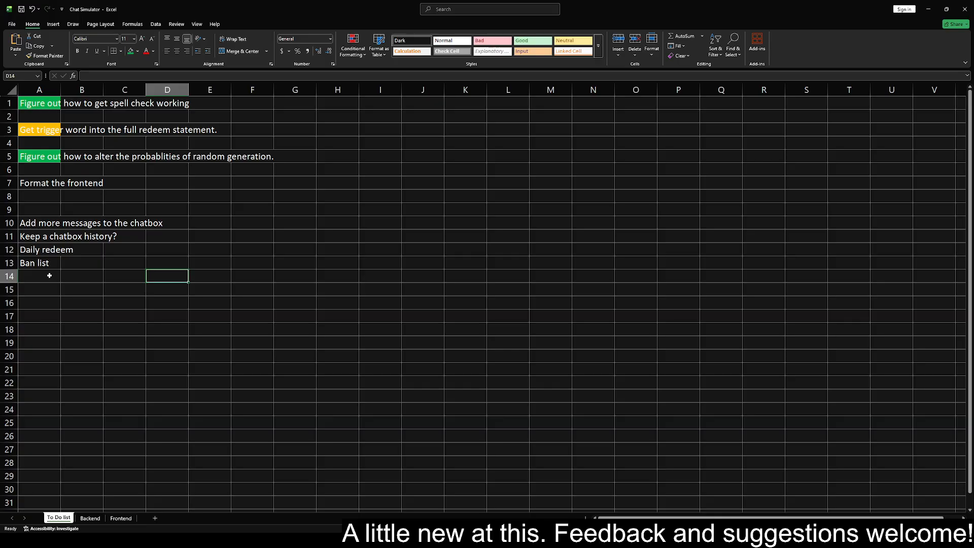
drag(355, 103, 400, 128)
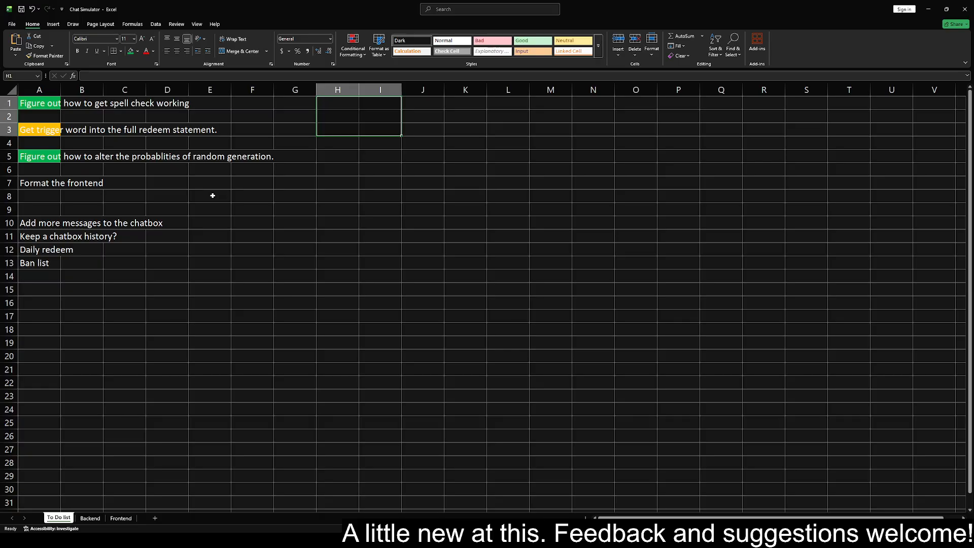
drag(209, 197, 407, 320)
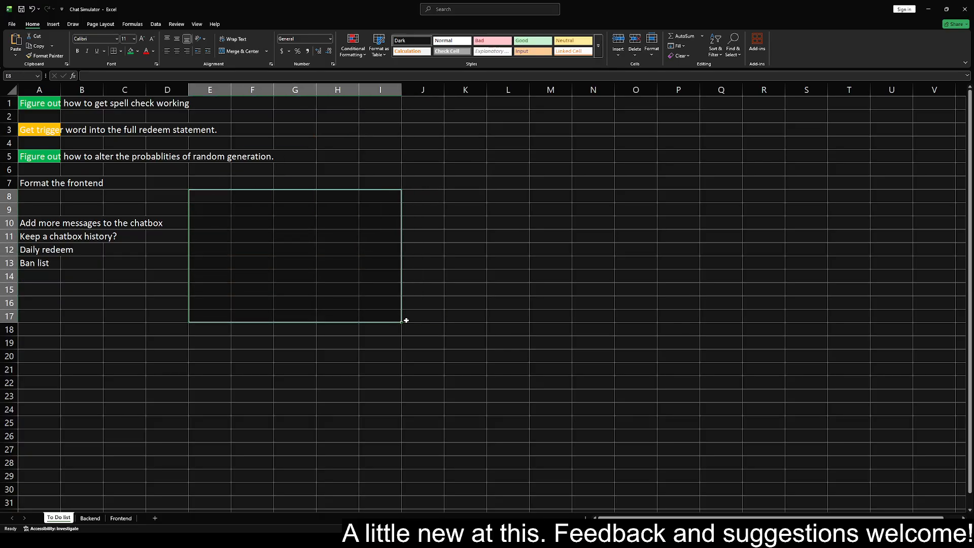
drag(202, 196, 282, 235)
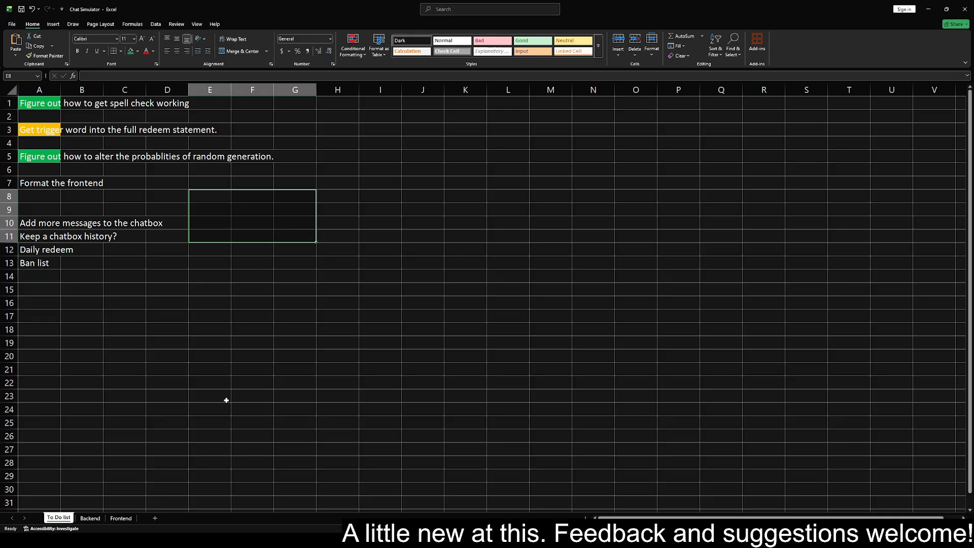
click(90, 518)
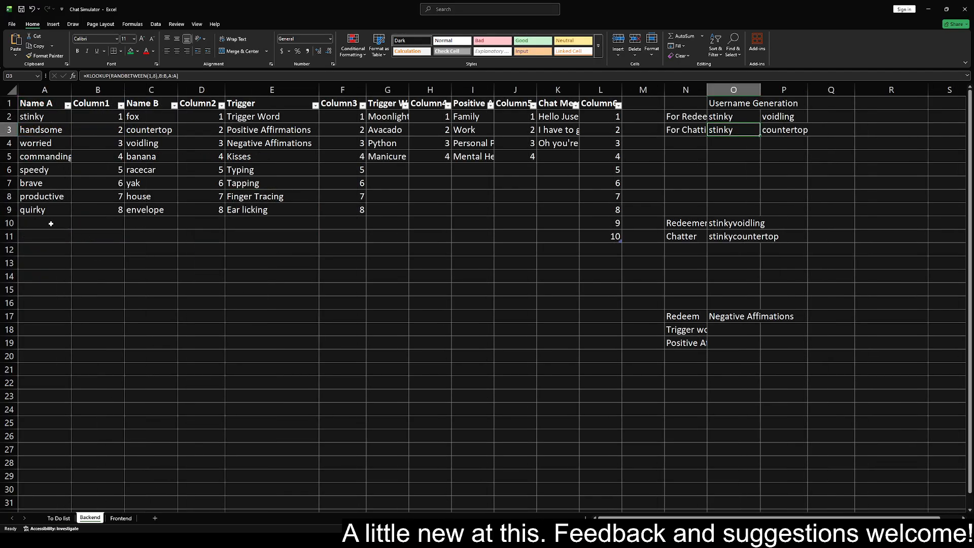
drag(51, 118, 50, 197)
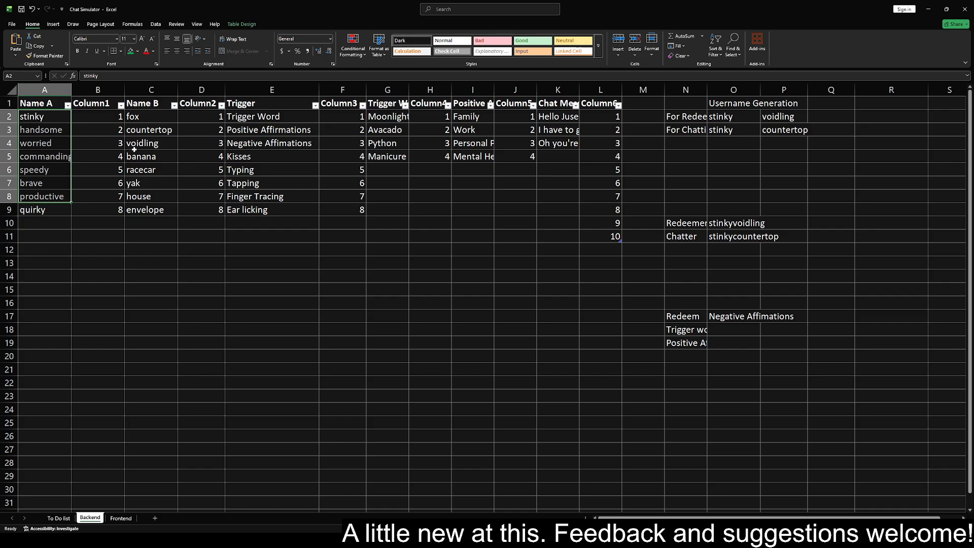
drag(160, 116, 164, 198)
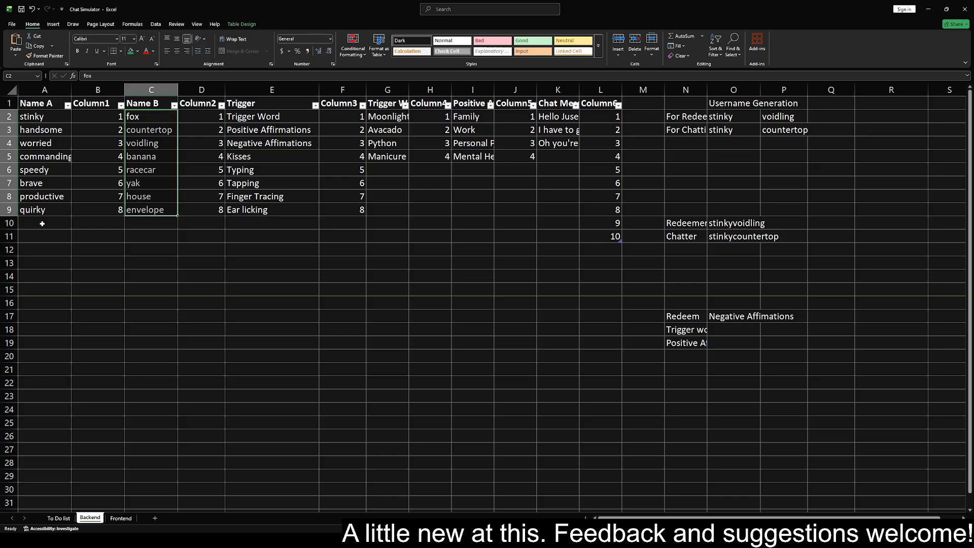
click(43, 222)
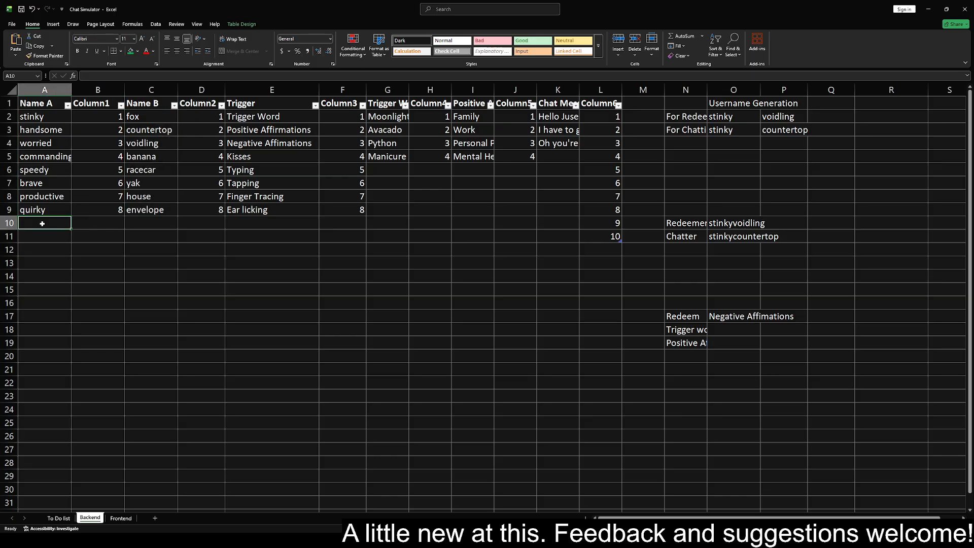
click(103, 223)
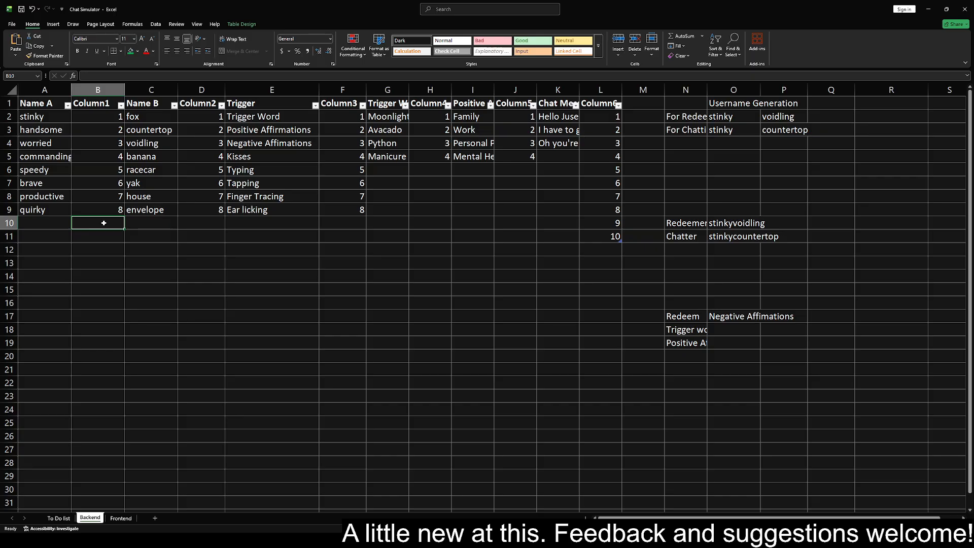
key(Right)
key(Right)
key(Right)
key(Right)
key(Right)
key(Right)
key(Right)
key(Up)
key(Up)
key(Up)
key(Left)
key(Left)
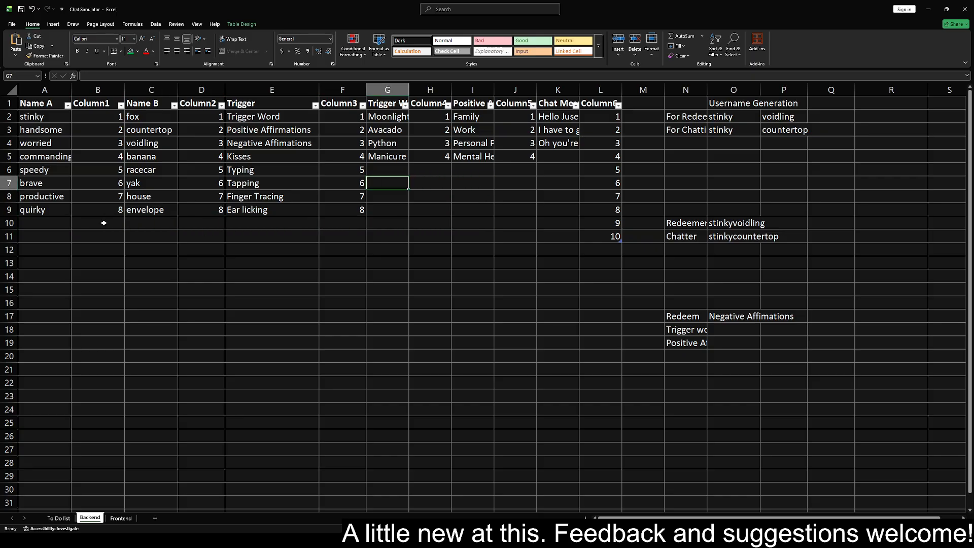
key(Up)
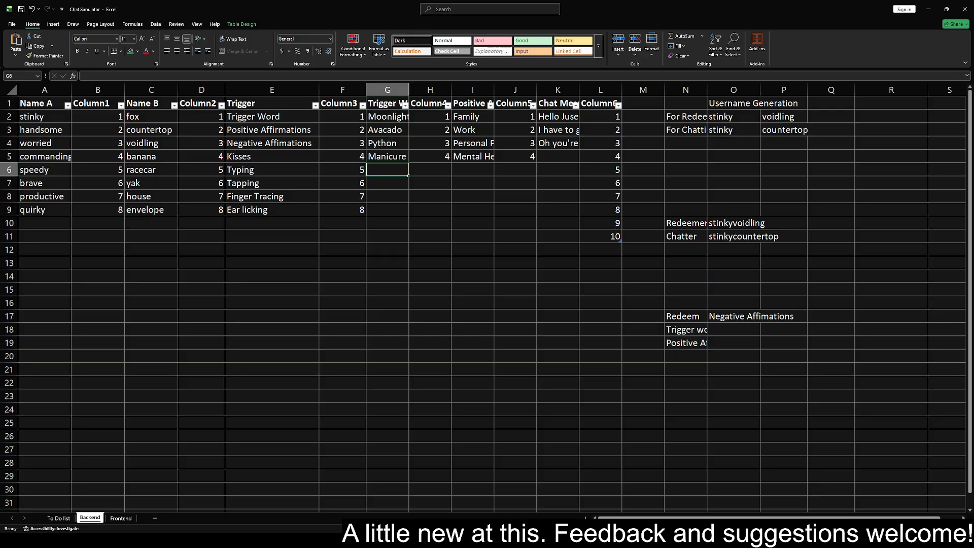
Add a "Mic scratching" item in A16 of the To Do list sheet and fill the cell with green
click(59, 518)
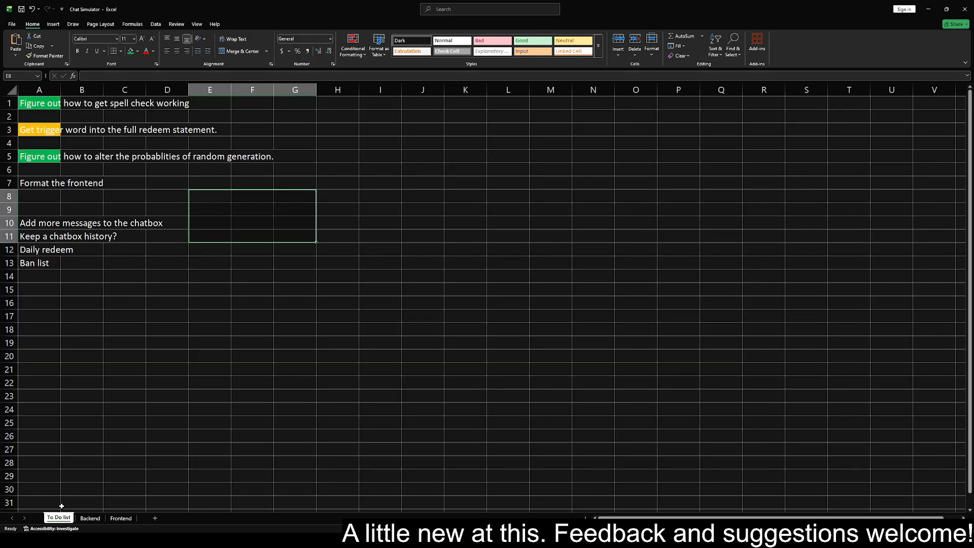
click(37, 289)
click(37, 307)
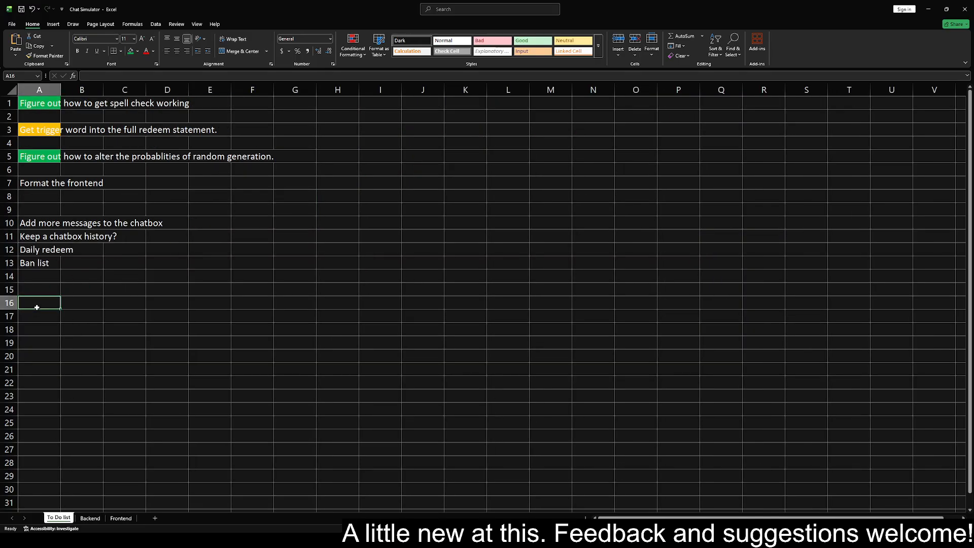
text(Mic sct)
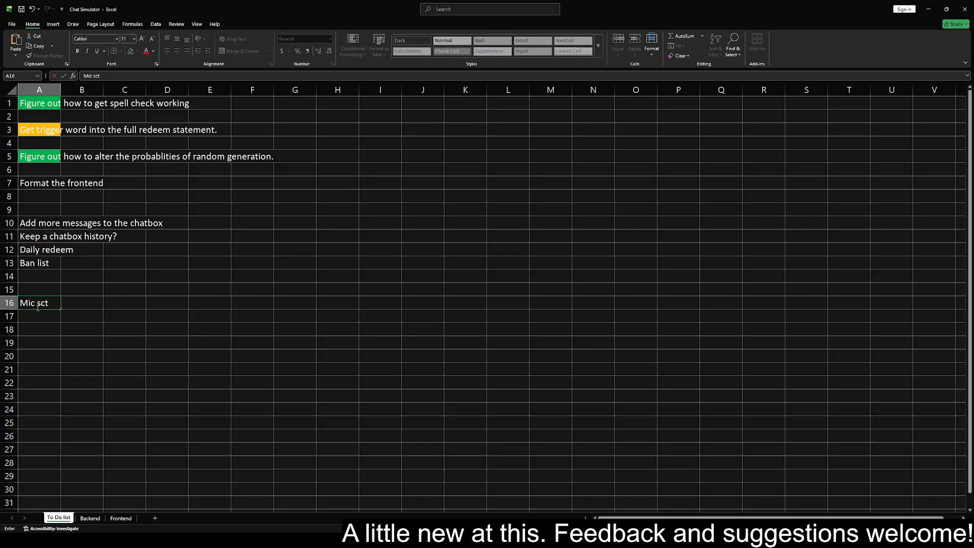
text(atchign)
key(BackSpace)
key(BackSpace)
text(ng)
key(Return)
click(37, 307)
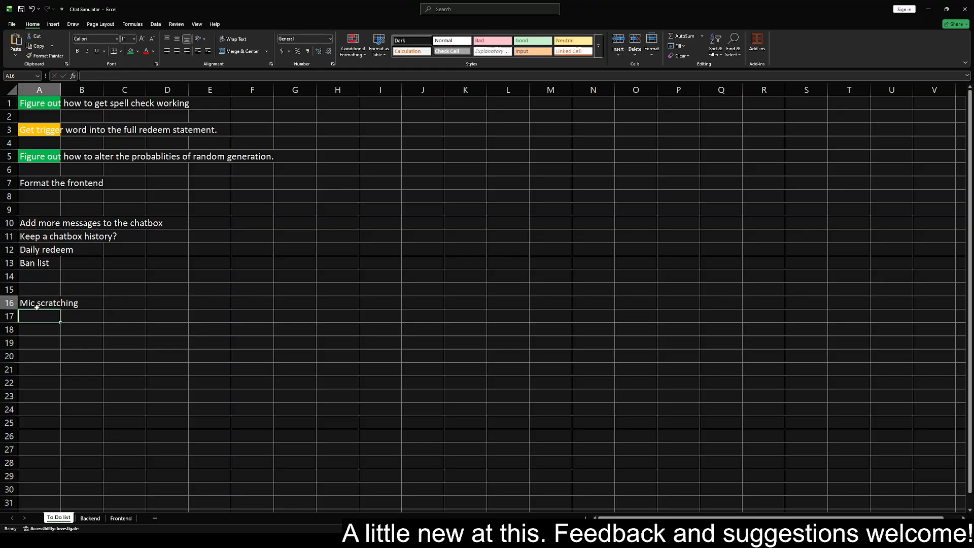
click(128, 52)
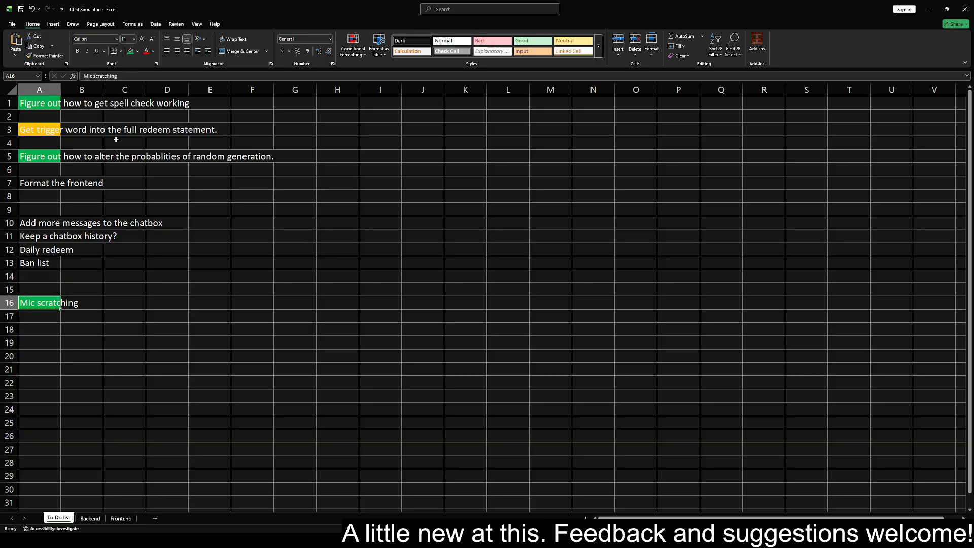
Review the Mic scratching entry on the To Do list sheet and check the redeem and live chat output on Frontend
click(48, 292)
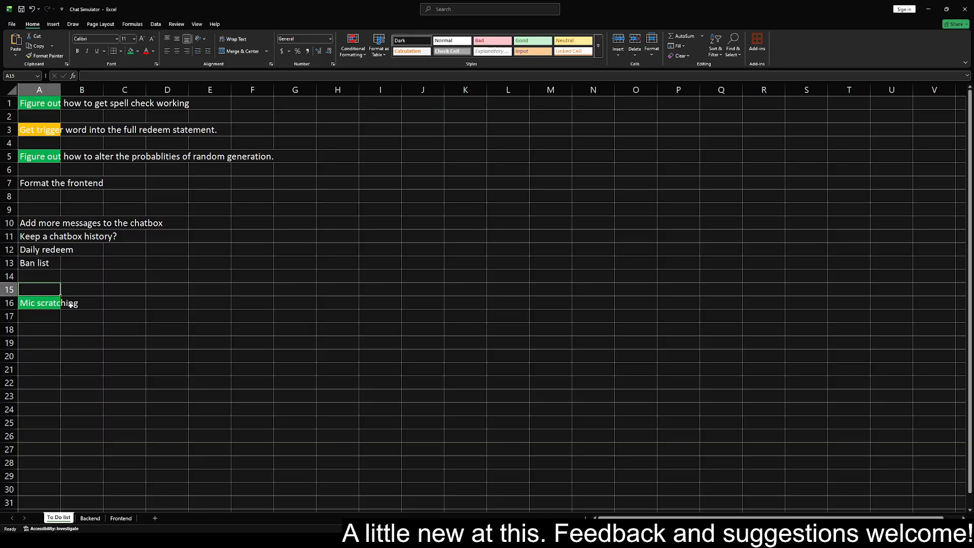
click(40, 315)
click(39, 300)
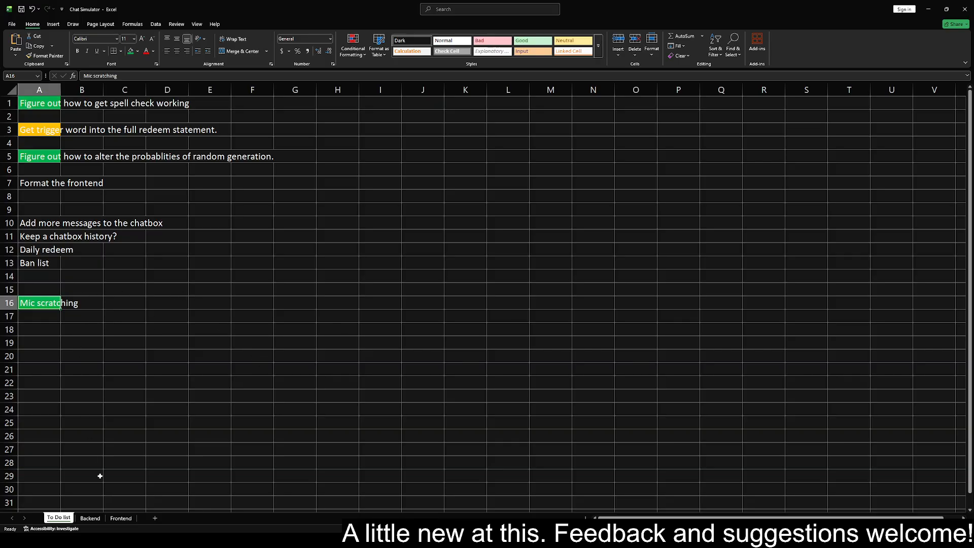
click(109, 517)
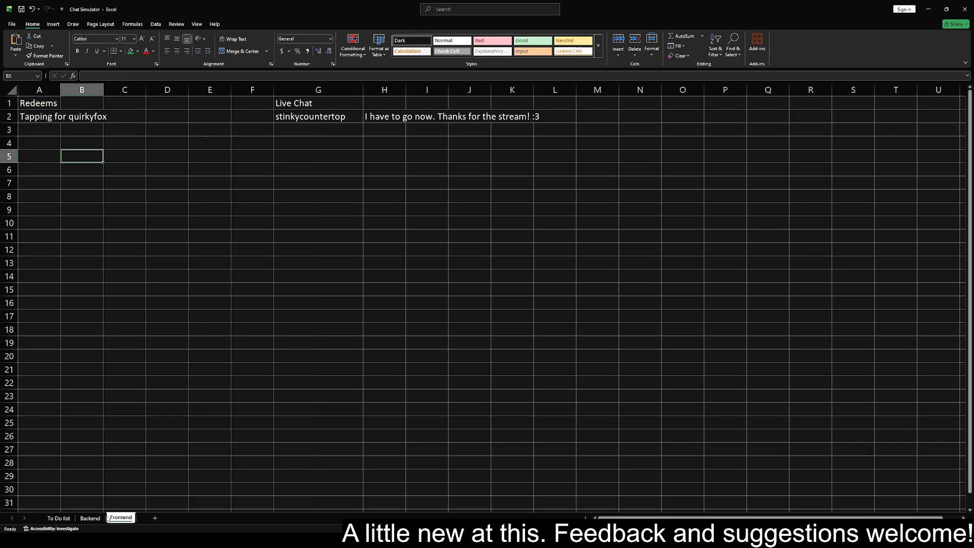
click(57, 518)
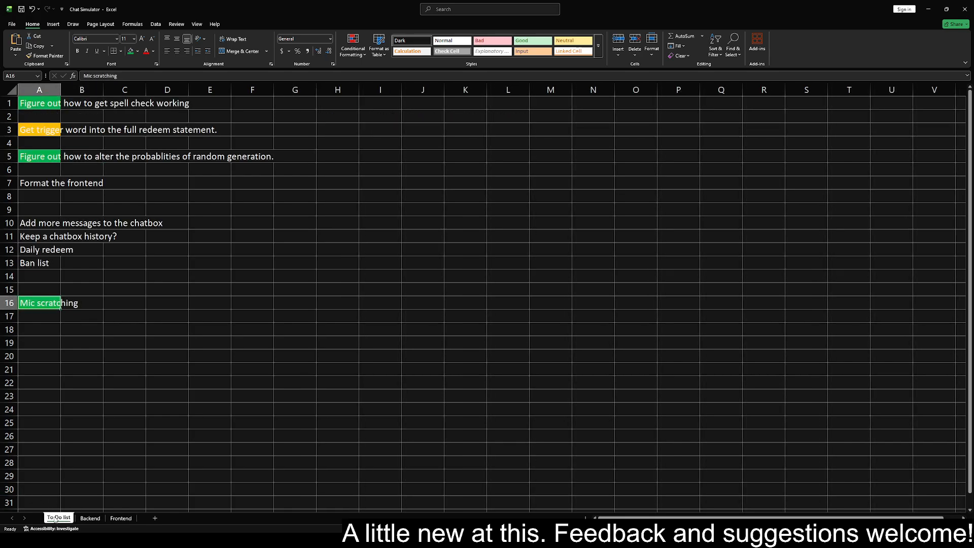